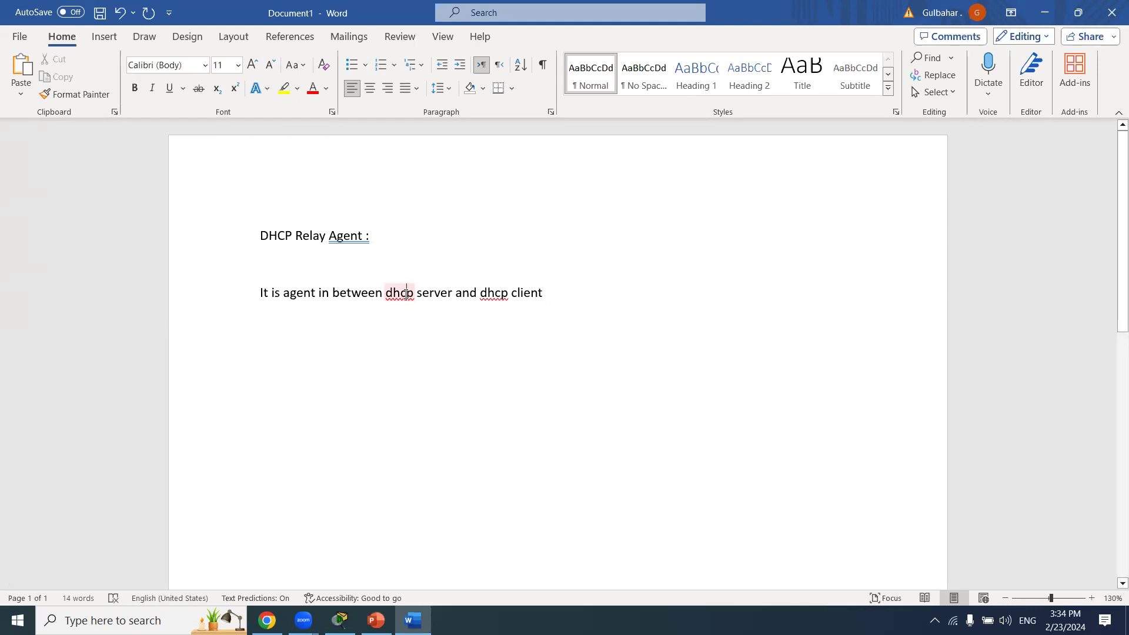
Continue the sentence after "dhcp client" with "if both are available ib different network." and leave a blank line below it.
{"action": "key", "text": "Escape"}
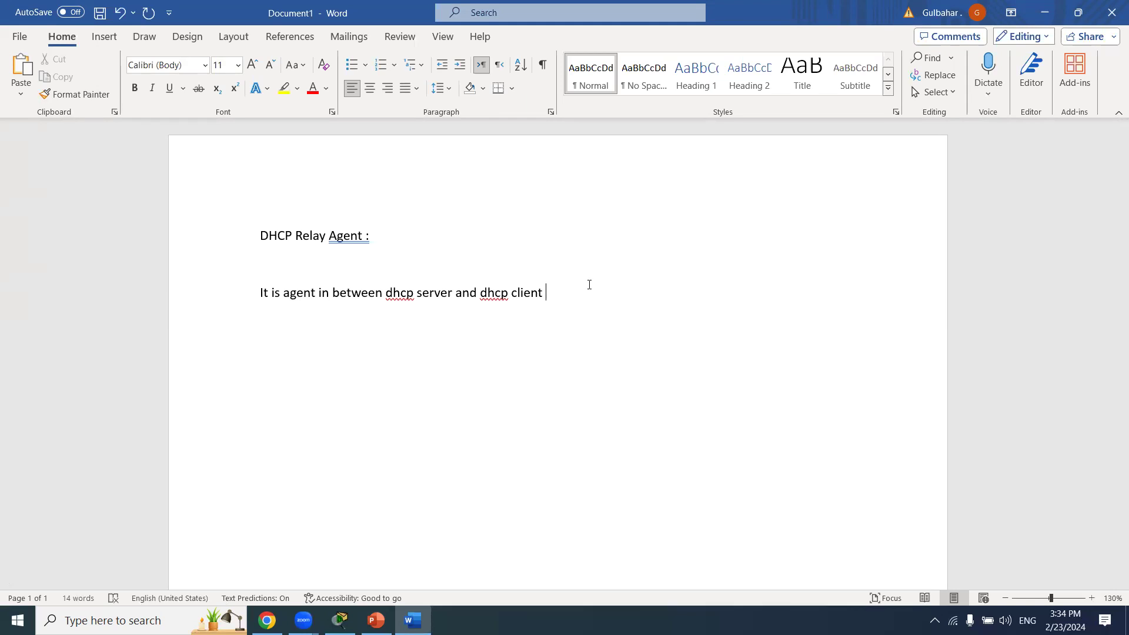
{"action": "type", "text": "if both are available ib dif"}
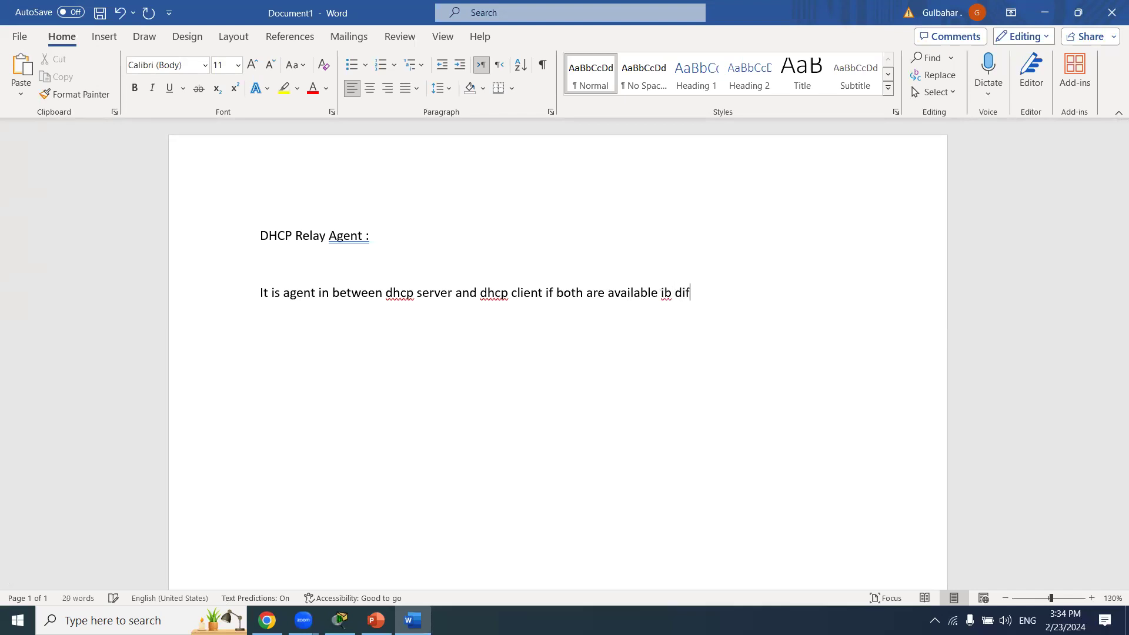
{"action": "type", "text": "ferent network."}
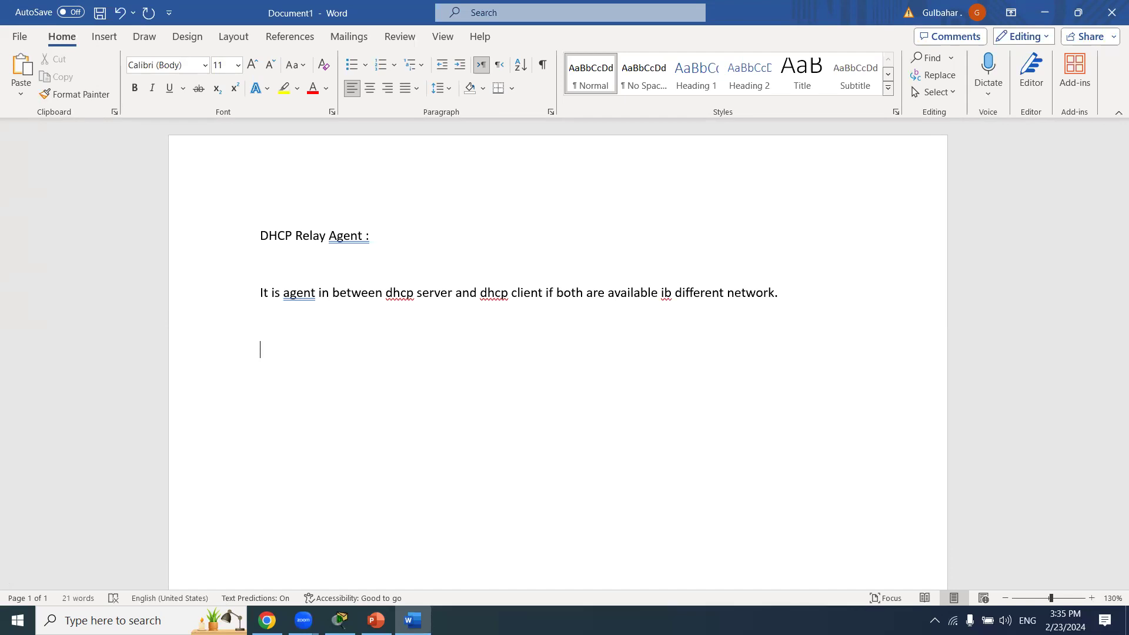
Switch to Cisco Packet Tracer and place four 1841 routers, one at the upper centre and three in a row below.
{"action": "left_click", "coordinate": [1057, 16]}
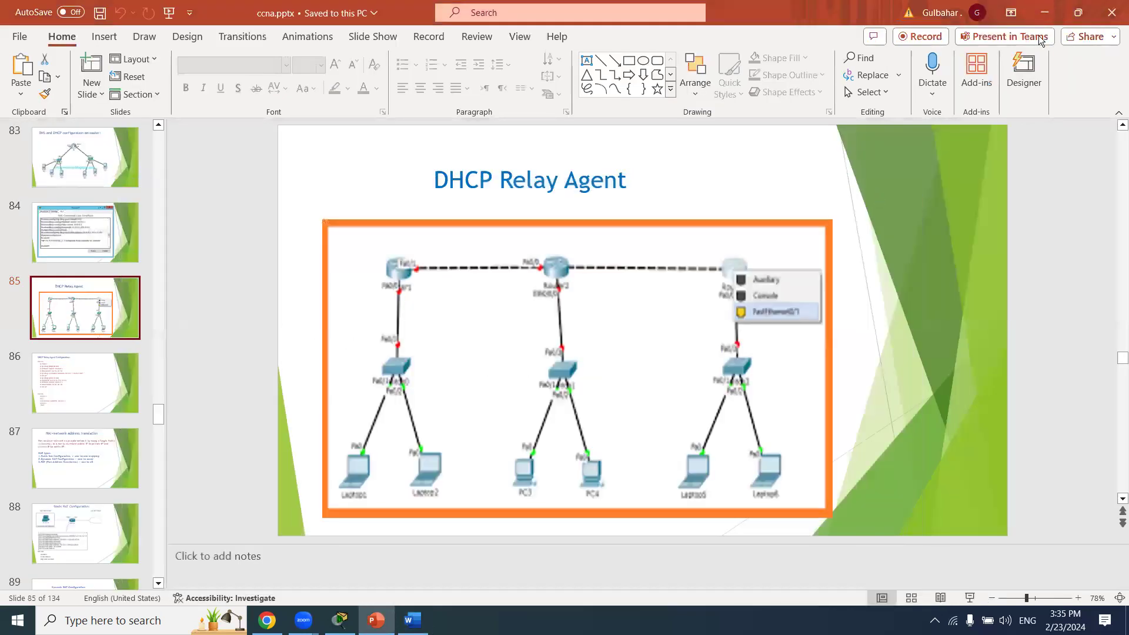
{"action": "left_click", "coordinate": [1044, 13]}
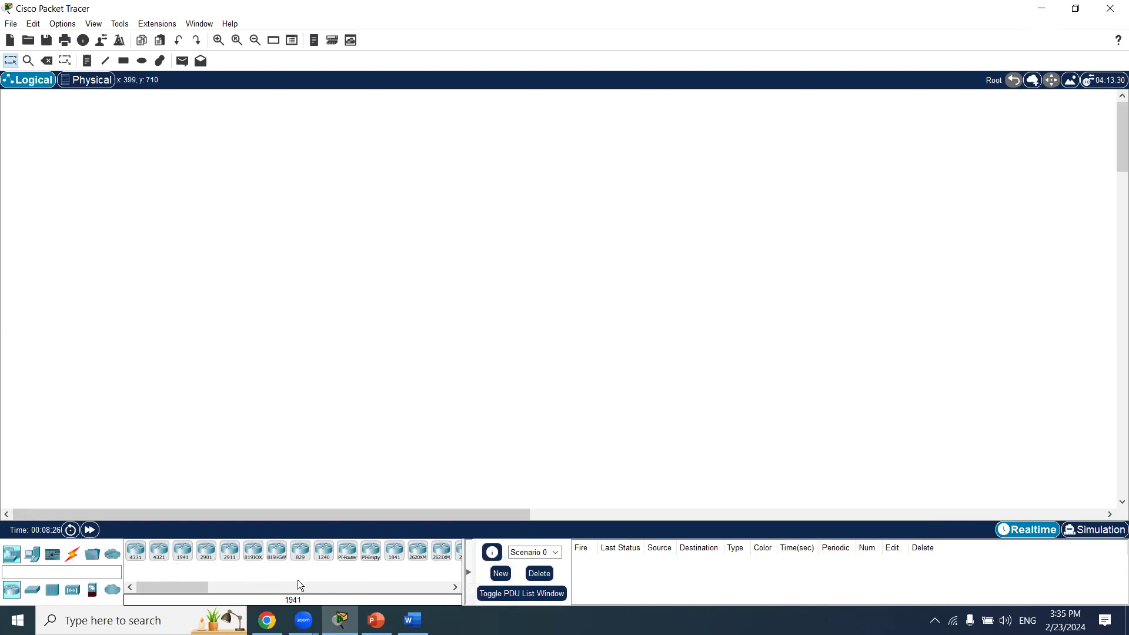
{"action": "left_click", "coordinate": [394, 551]}
{"action": "left_click", "coordinate": [529, 124]}
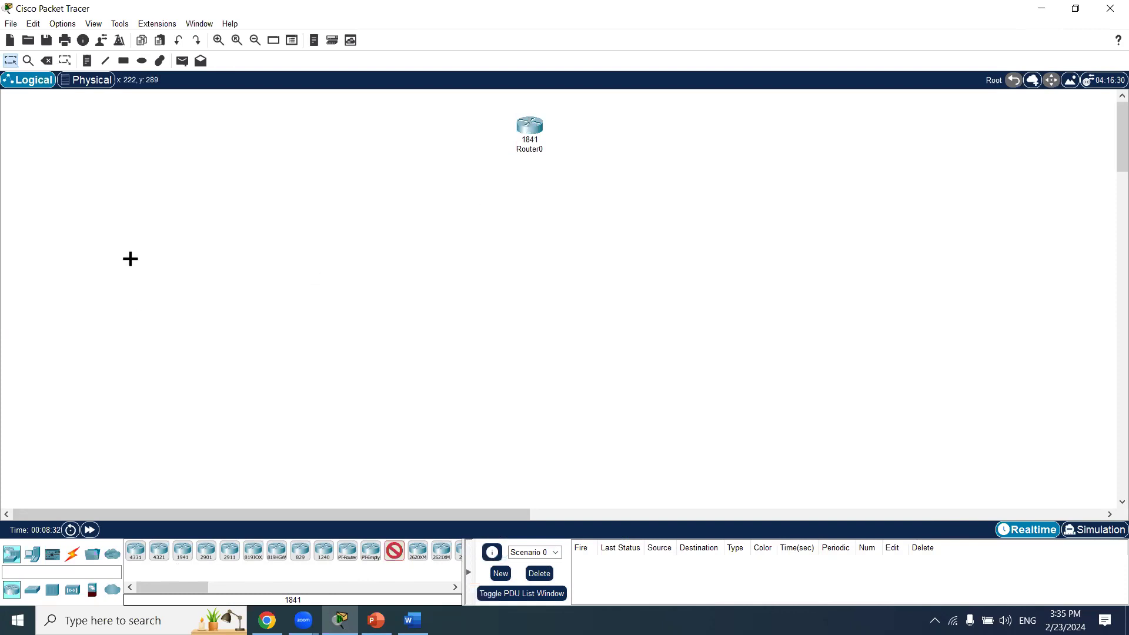
{"action": "left_click", "coordinate": [102, 274]}
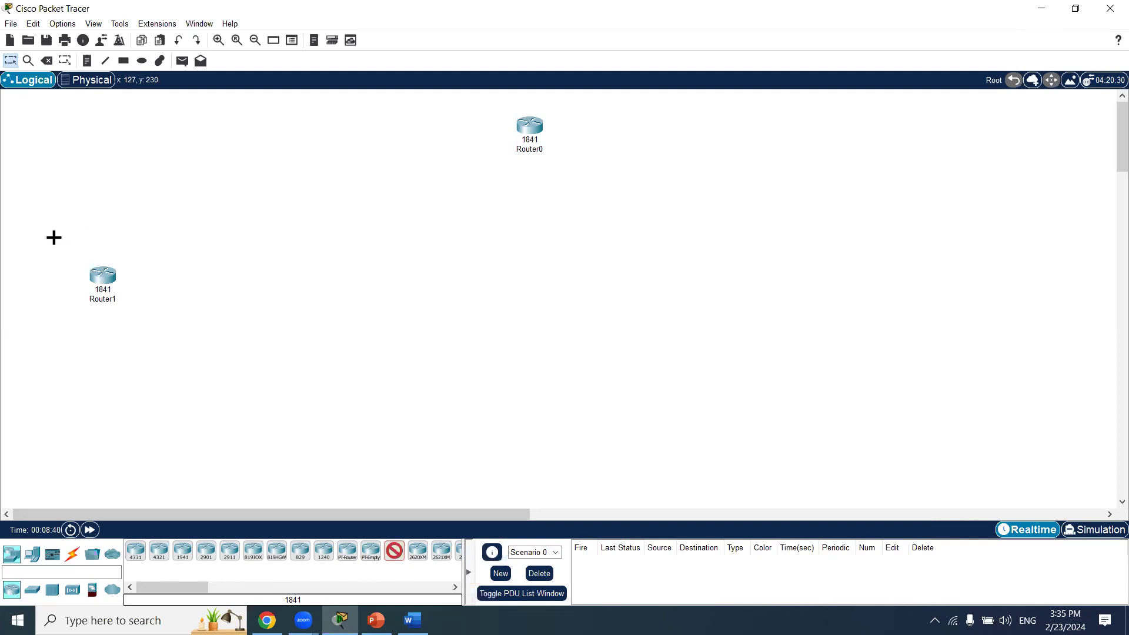
{"action": "left_click", "coordinate": [455, 288]}
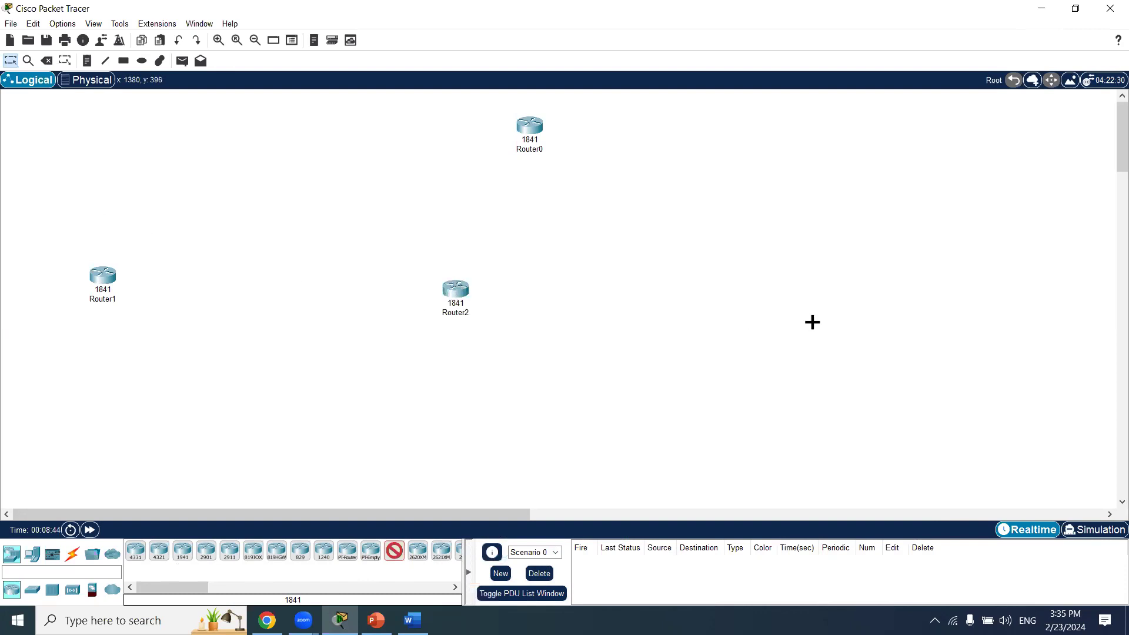
{"action": "left_click", "coordinate": [831, 280]}
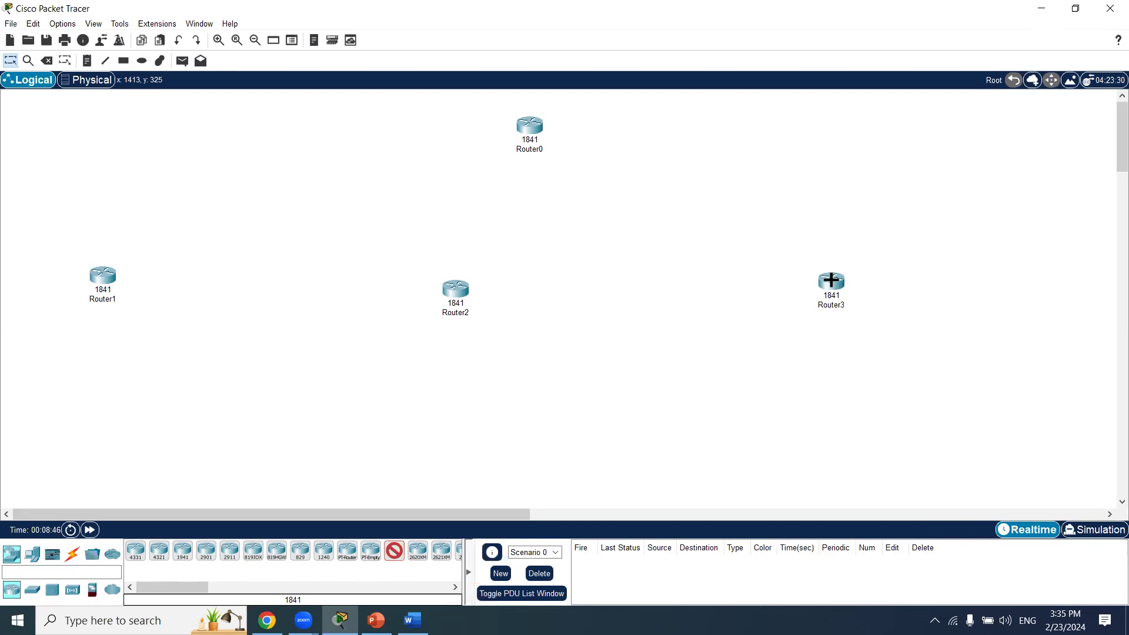
{"action": "left_click", "coordinate": [388, 559]}
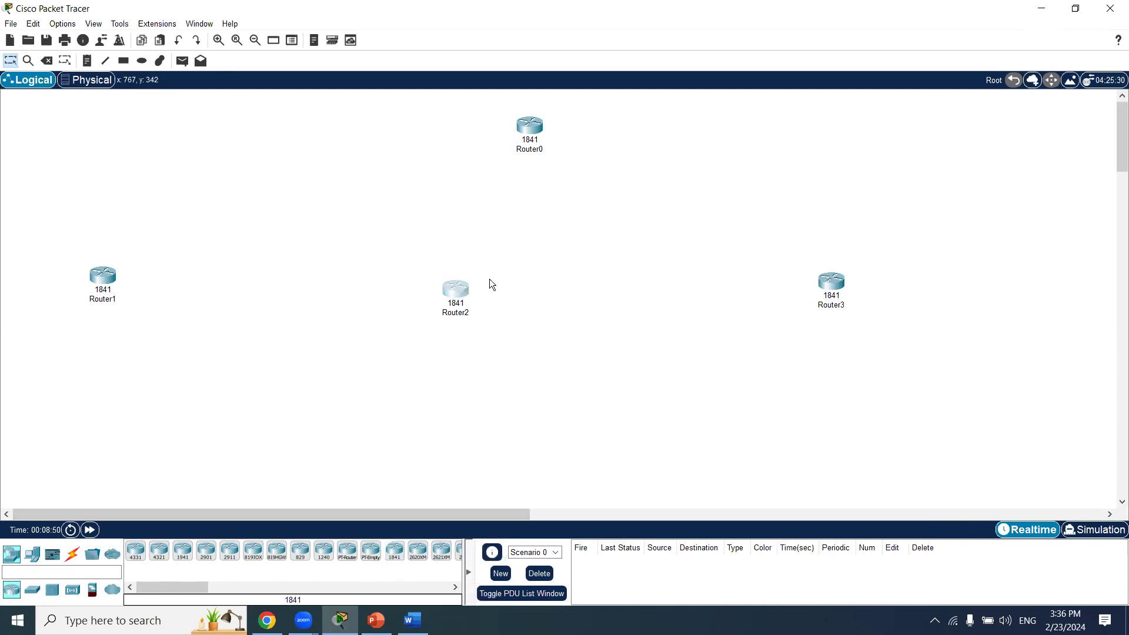
Move Router2 under Router0 and shift Router1 inward, closer to the middle of the topology.
{"action": "left_click_drag", "start_coordinate": [455, 288], "coordinate": [521, 265]}
{"action": "left_click_drag", "start_coordinate": [103, 277], "coordinate": [190, 278]}
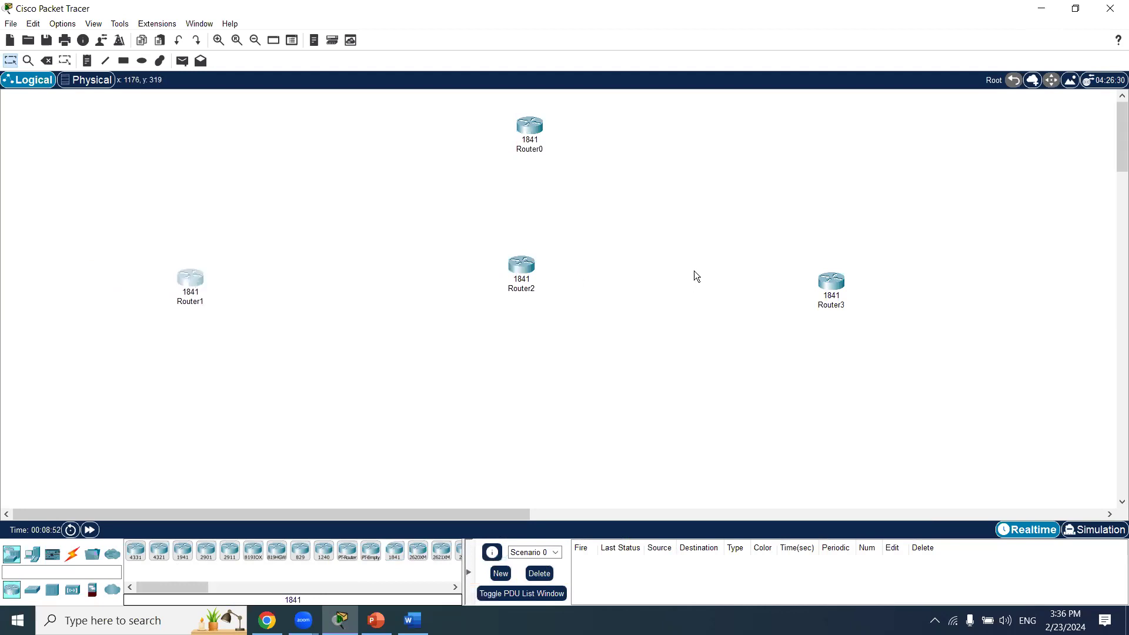
{"action": "double_click", "coordinate": [829, 280]}
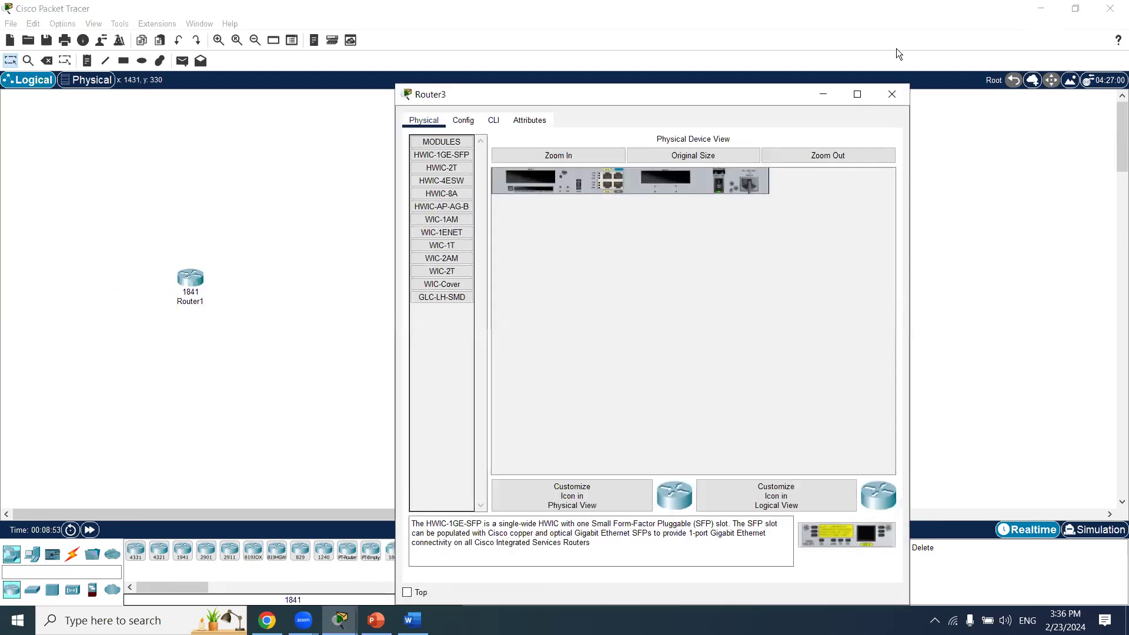
{"action": "left_click", "coordinate": [890, 103]}
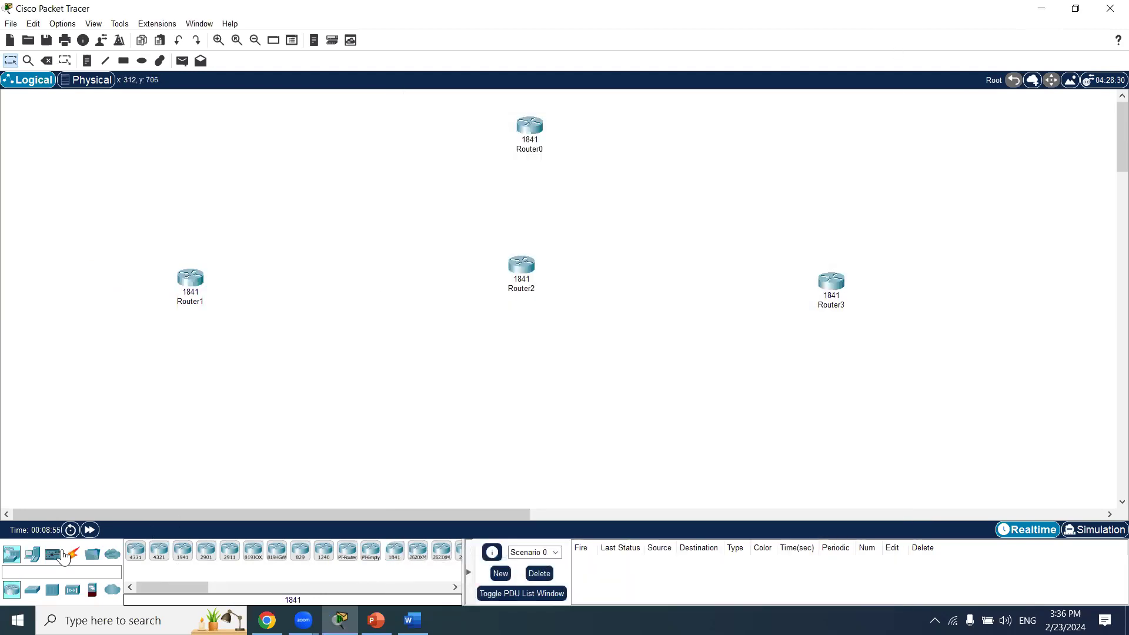
Place a 2960 switch below Router1.
{"action": "left_click", "coordinate": [33, 590]}
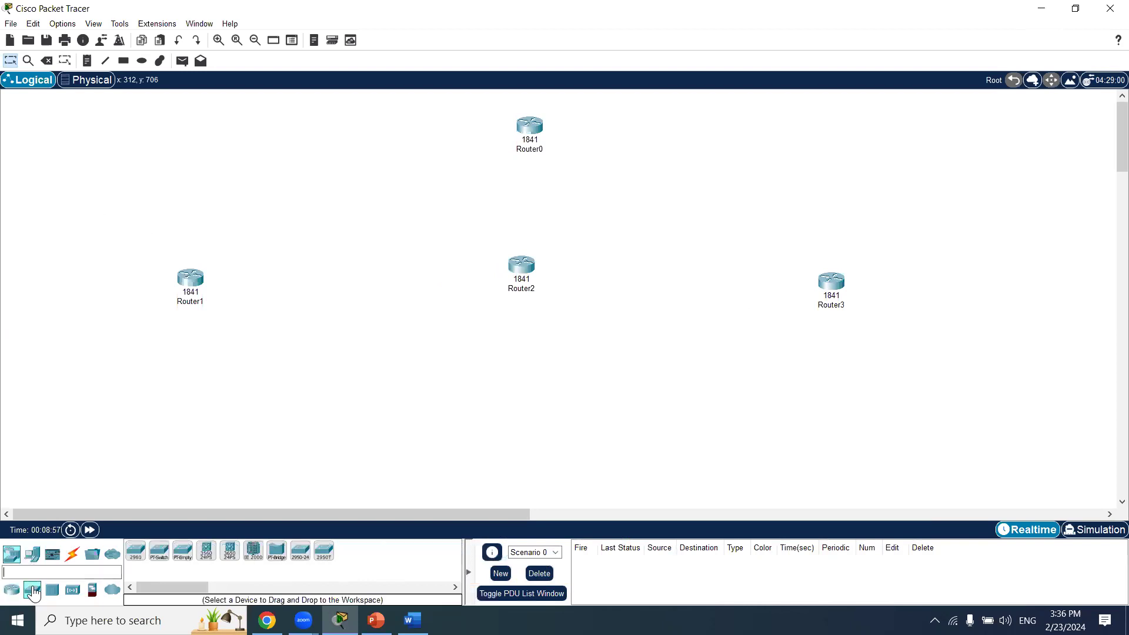
{"action": "left_click", "coordinate": [134, 554]}
{"action": "left_click", "coordinate": [161, 371]}
{"action": "left_click", "coordinate": [133, 552]}
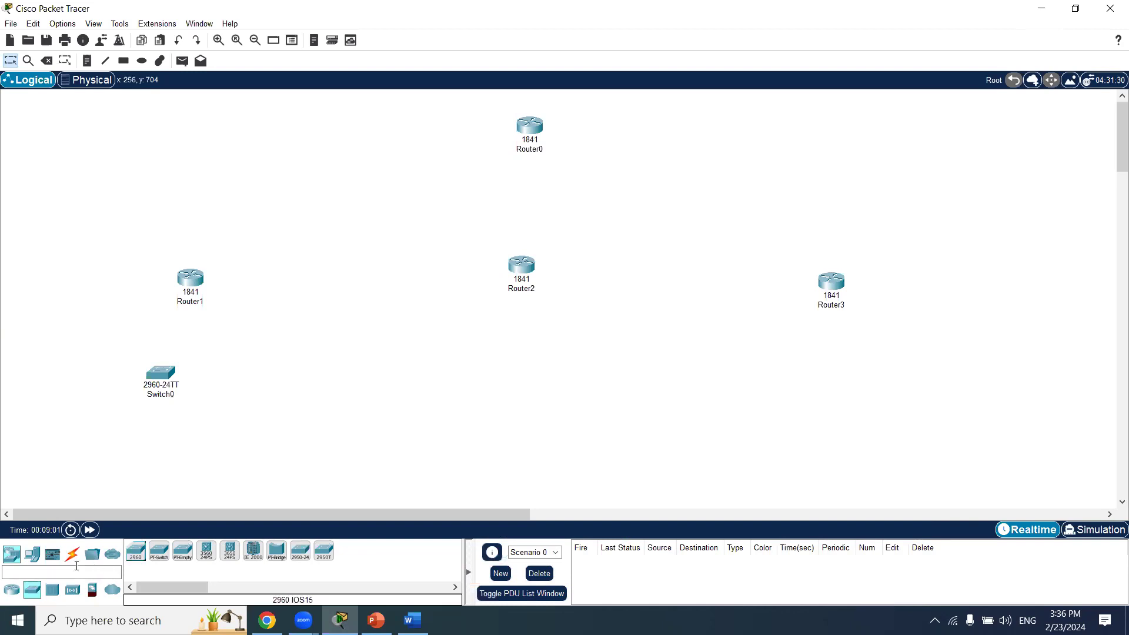
Place nine PCs in groups of three beneath Router1, Router2 and Router3.
{"action": "left_click", "coordinate": [32, 554]}
{"action": "left_click", "coordinate": [136, 553]}
{"action": "left_click", "coordinate": [92, 479]}
{"action": "left_click", "coordinate": [151, 486]}
{"action": "left_click", "coordinate": [212, 483]}
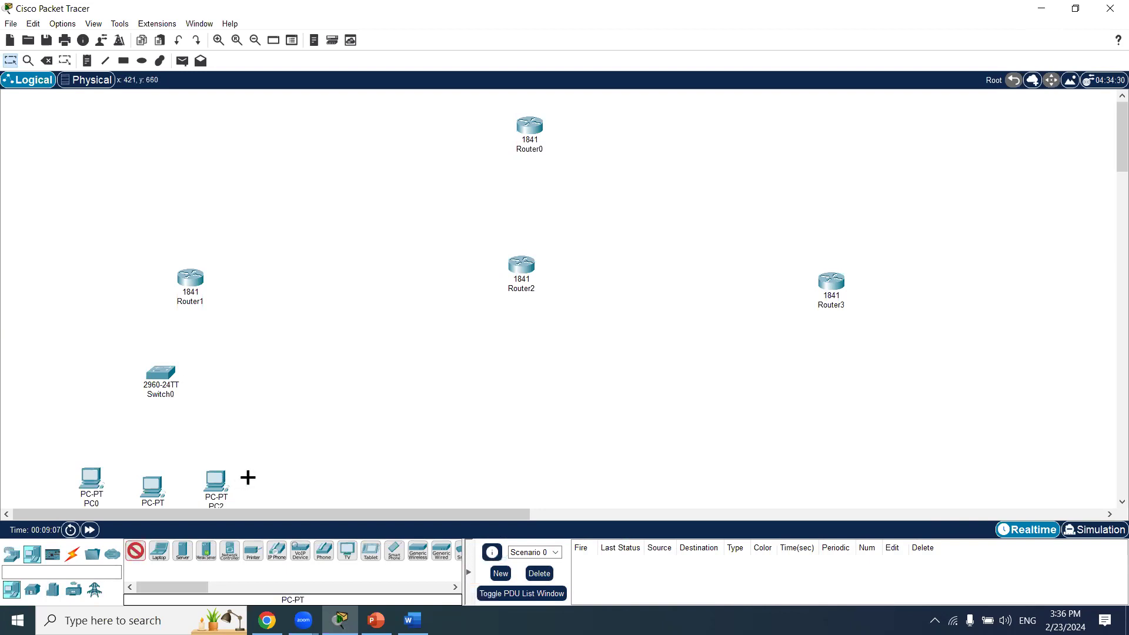
{"action": "left_click", "coordinate": [487, 450]}
{"action": "left_click", "coordinate": [542, 449]}
{"action": "left_click", "coordinate": [617, 436]}
{"action": "left_click", "coordinate": [819, 420]}
{"action": "left_click", "coordinate": [876, 418]}
{"action": "left_click", "coordinate": [913, 417]}
{"action": "left_click", "coordinate": [135, 551]}
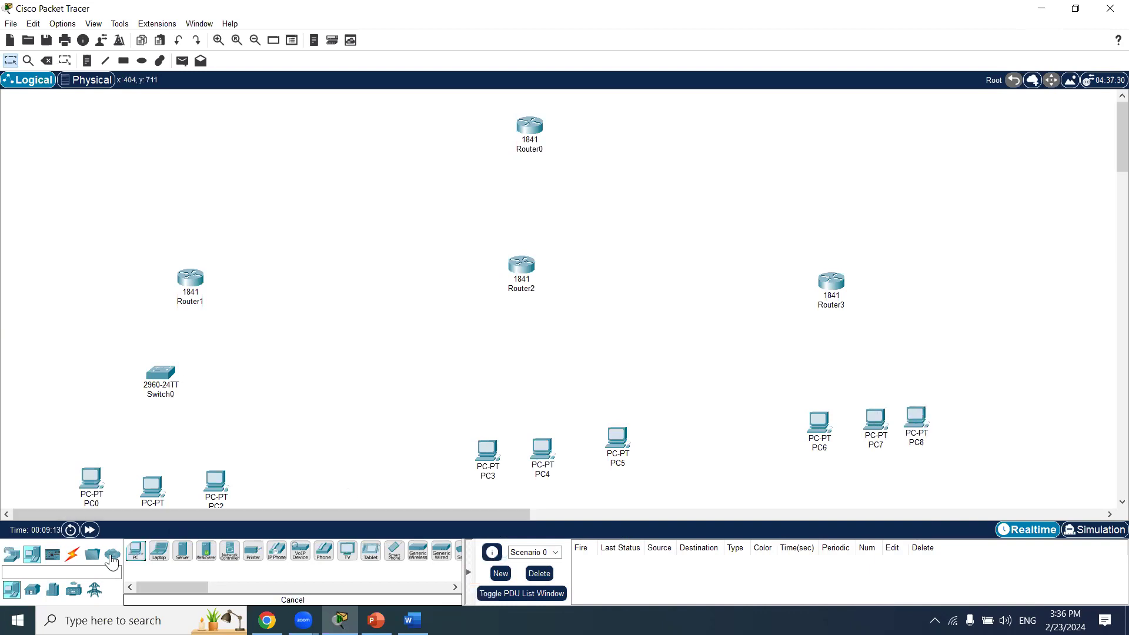
Try to cable Router0 directly to Router1, Router2 and Router3 using the automatic connection type.
{"action": "left_click", "coordinate": [72, 554]}
{"action": "left_click", "coordinate": [300, 551]}
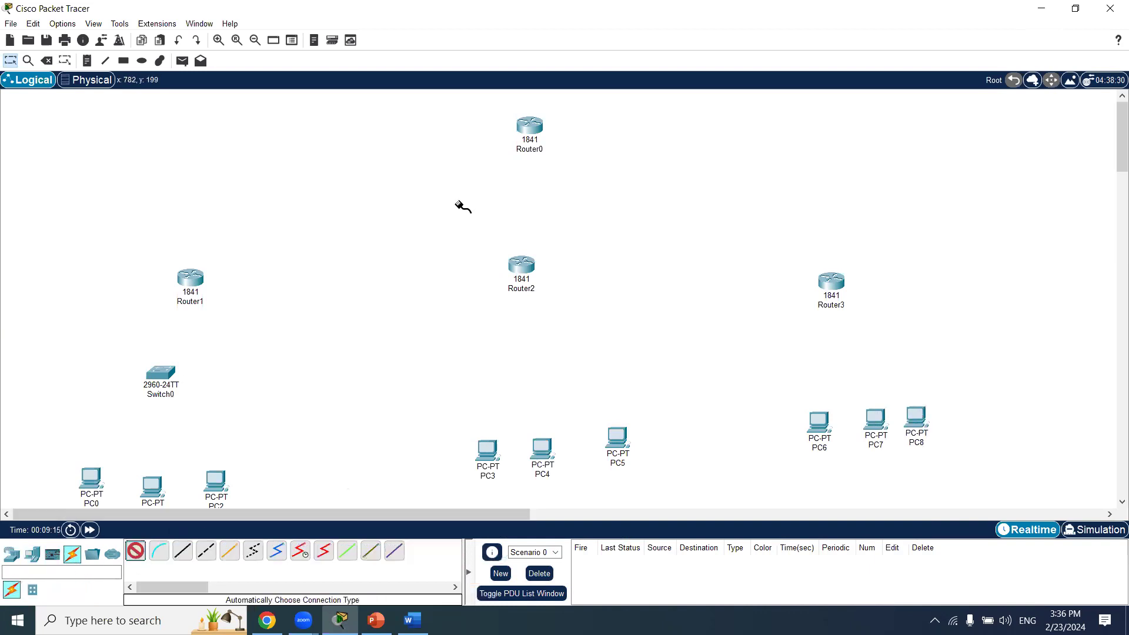
{"action": "left_click", "coordinate": [530, 127]}
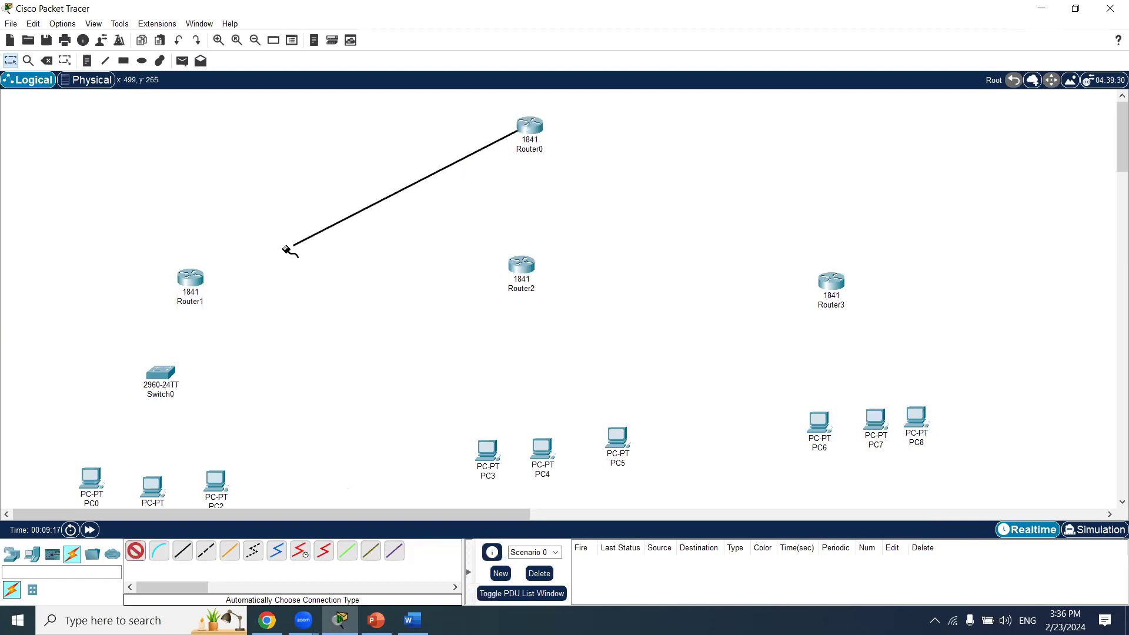
{"action": "left_click", "coordinate": [190, 280]}
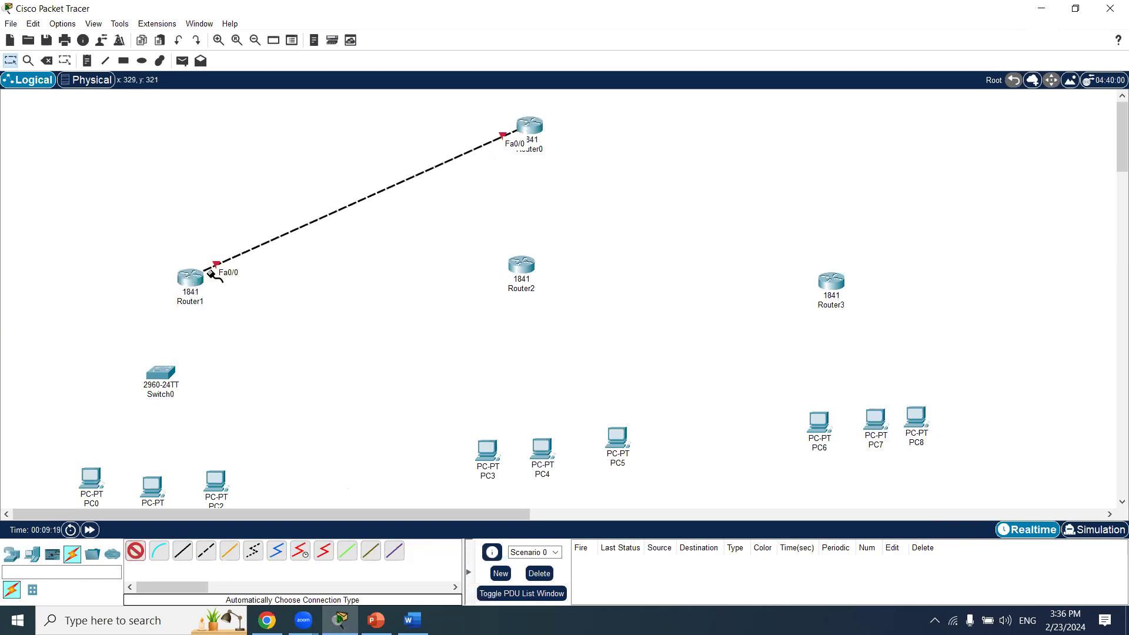
{"action": "left_click", "coordinate": [534, 138]}
{"action": "left_click", "coordinate": [527, 267]}
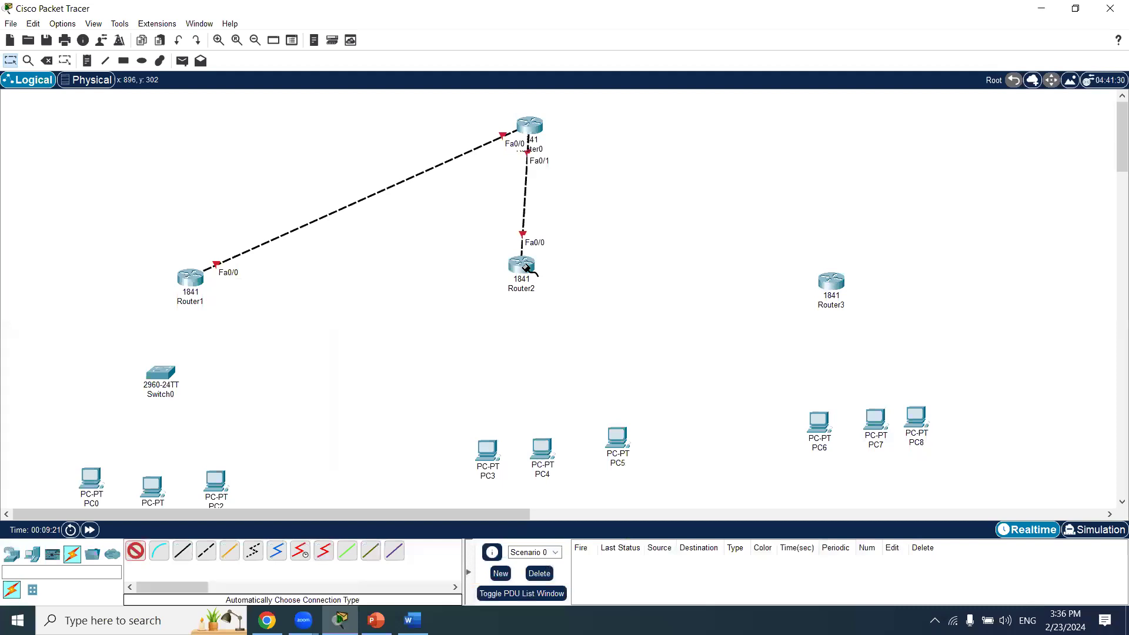
{"action": "left_click", "coordinate": [530, 127]}
{"action": "left_click", "coordinate": [841, 282]}
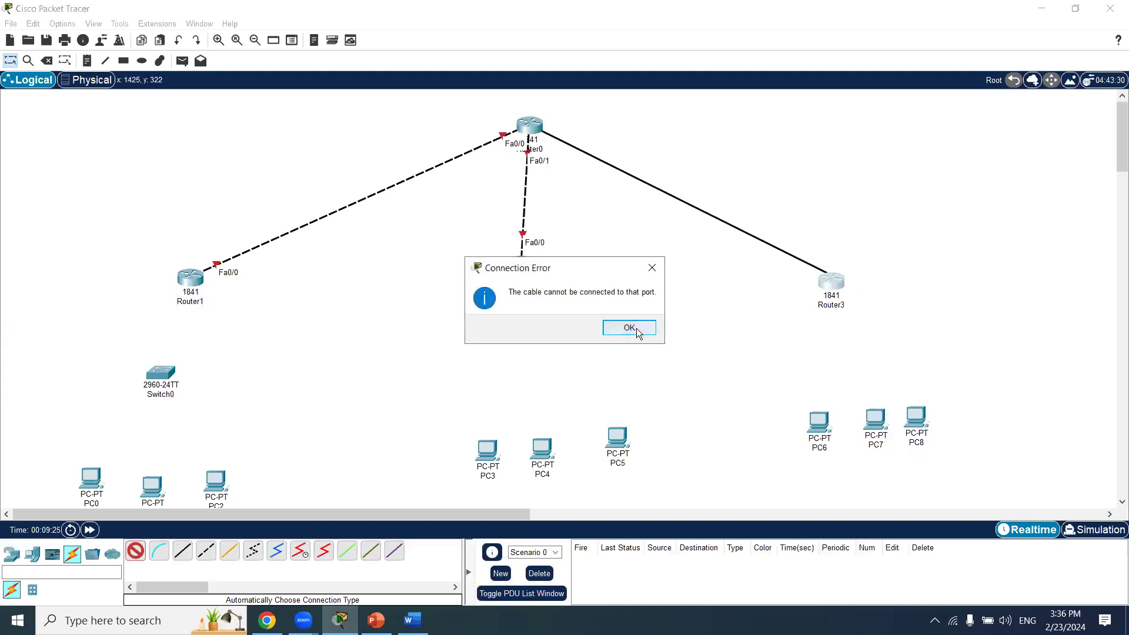
{"action": "left_click", "coordinate": [636, 329]}
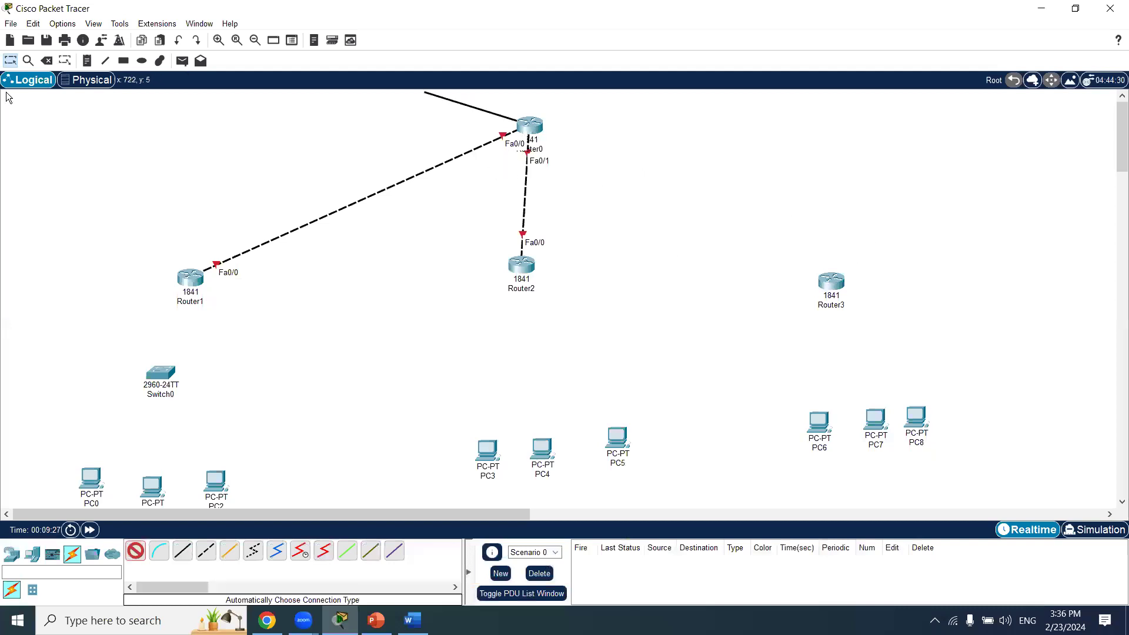
Cancel the pending cable and delete the links from Router0 to Router2 and Router1.
{"action": "left_click", "coordinate": [9, 62]}
{"action": "left_click", "coordinate": [45, 60]}
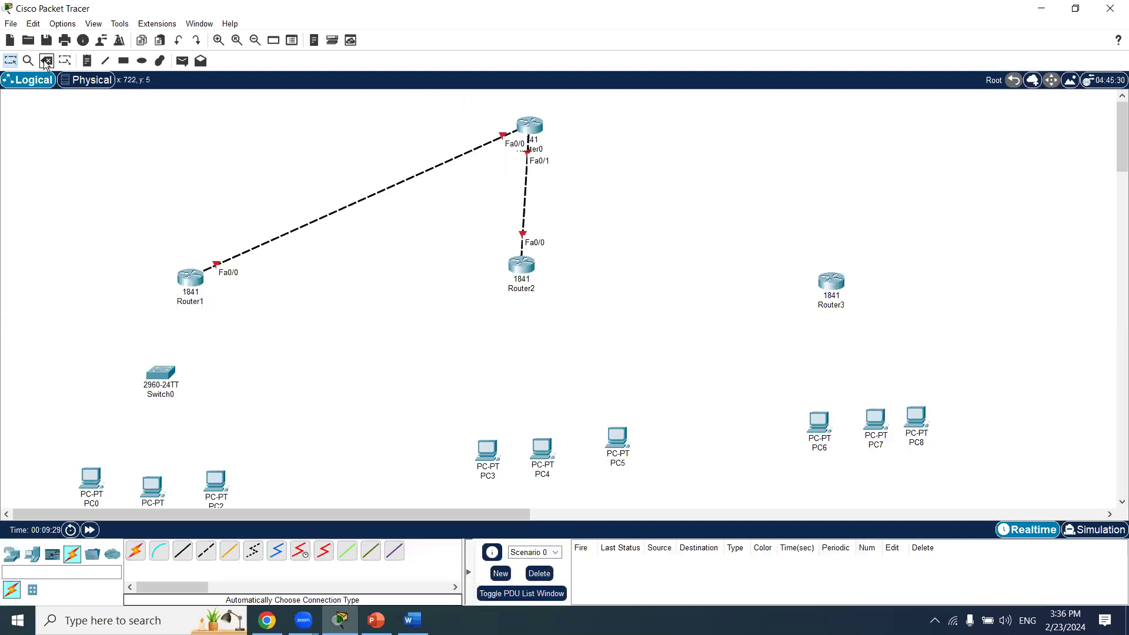
{"action": "left_click", "coordinate": [526, 198]}
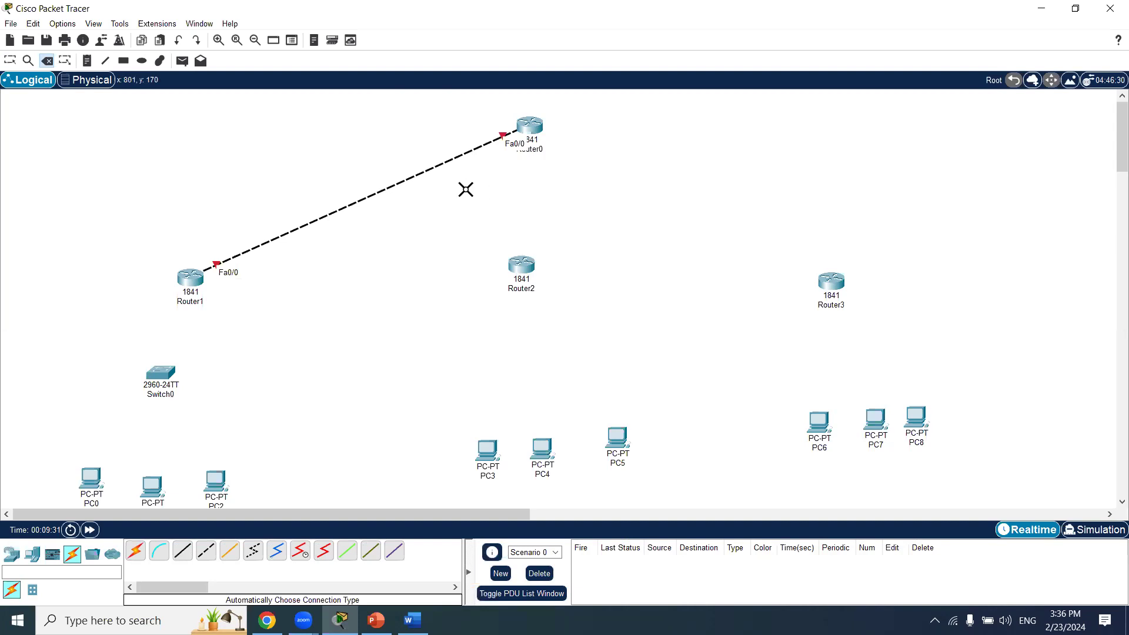
{"action": "left_click", "coordinate": [411, 173]}
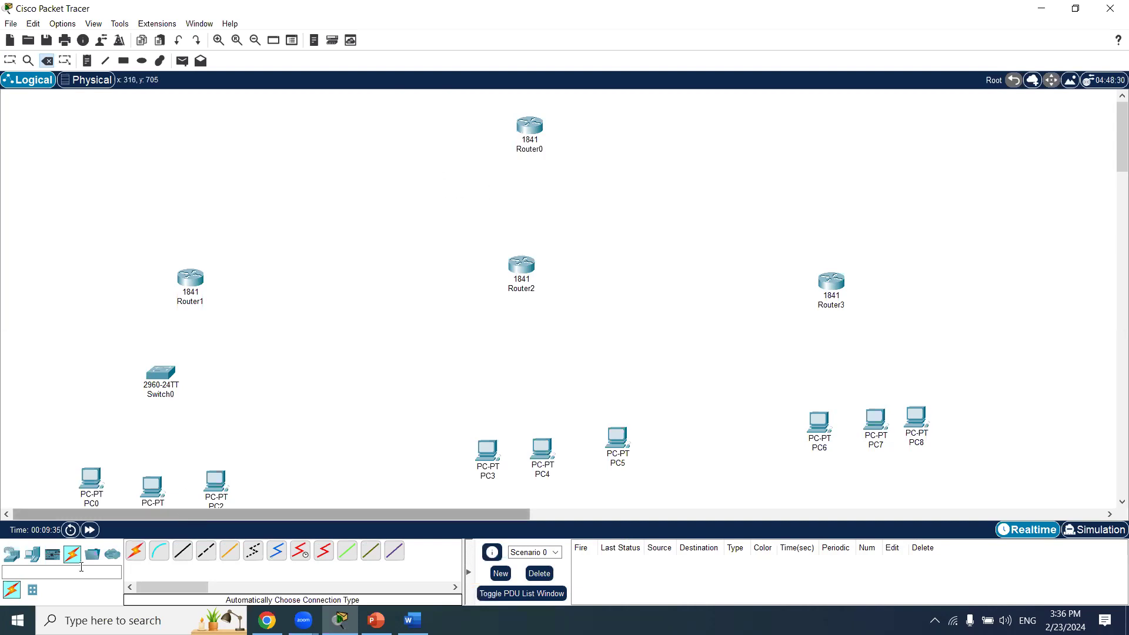
Place a second 2960 switch between Router0 and Router2, moving Router2 slightly down to make room.
{"action": "left_click", "coordinate": [11, 554]}
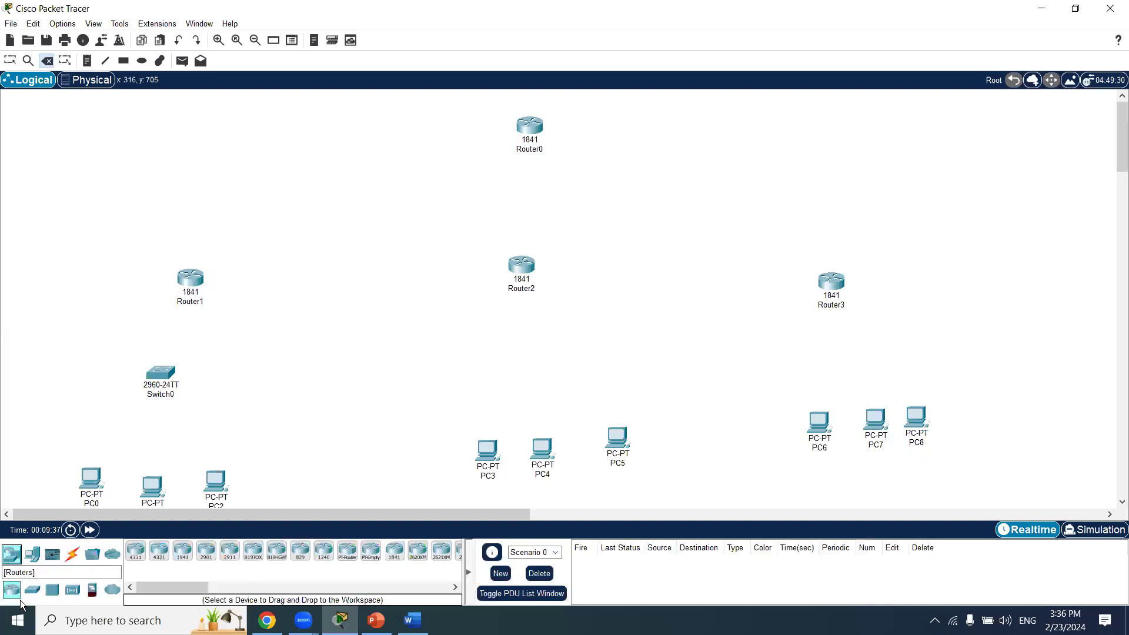
{"action": "left_click", "coordinate": [34, 594]}
{"action": "left_click", "coordinate": [135, 551]}
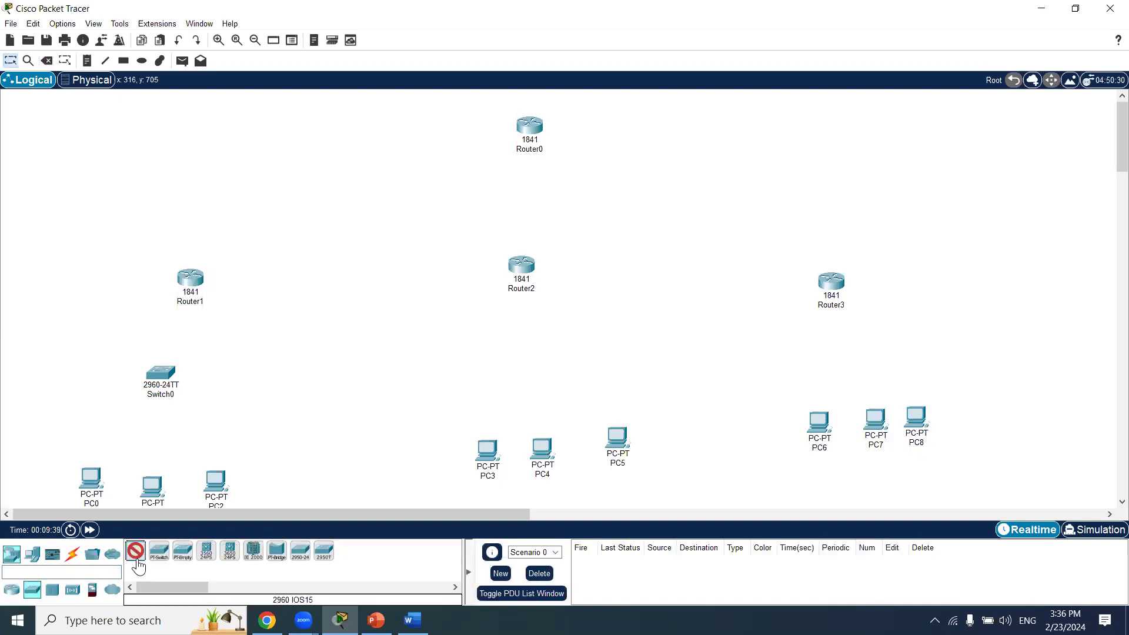
{"action": "left_click", "coordinate": [524, 187]}
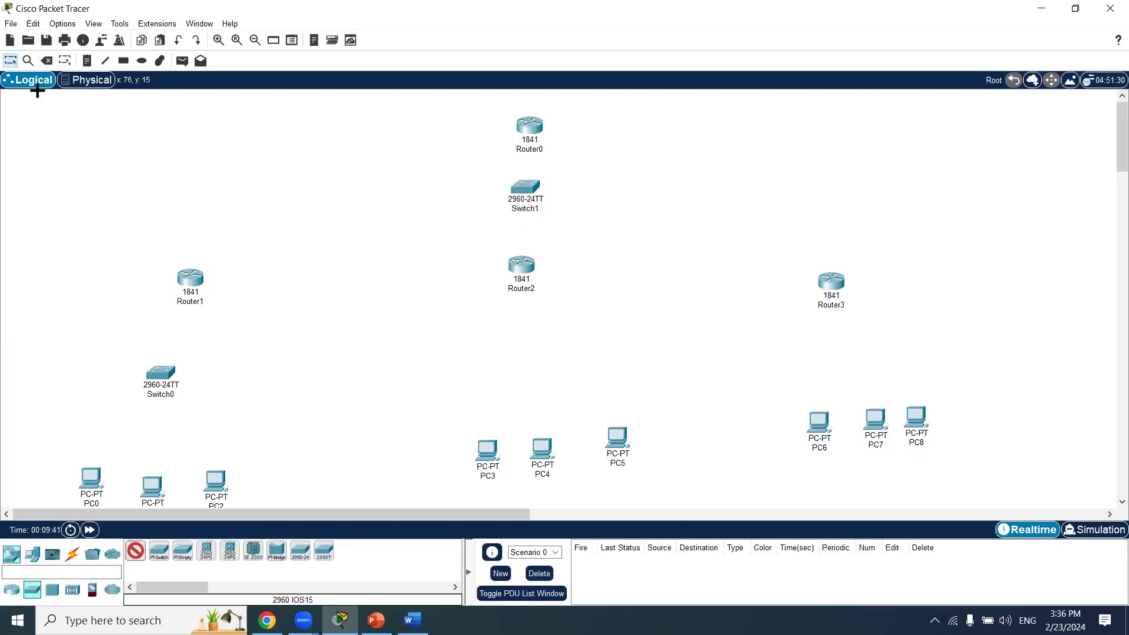
{"action": "left_click_drag", "start_coordinate": [530, 272], "coordinate": [529, 291]}
Connect Router0, Router1, Router2 and Router3 to Switch1 with automatically chosen cables.
{"action": "left_click", "coordinate": [72, 554]}
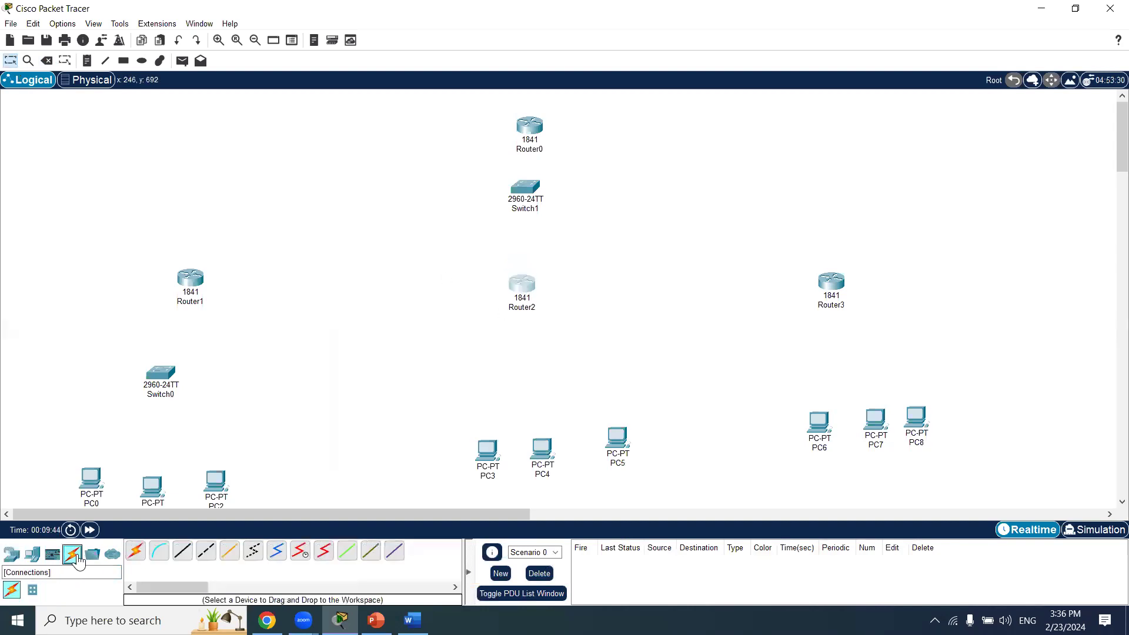
{"action": "left_click", "coordinate": [136, 556]}
{"action": "left_click", "coordinate": [528, 125]}
{"action": "left_click", "coordinate": [524, 191]}
{"action": "left_click", "coordinate": [524, 191]}
{"action": "left_click", "coordinate": [198, 281]}
{"action": "left_click", "coordinate": [523, 283]}
{"action": "left_click", "coordinate": [532, 184]}
{"action": "left_click", "coordinate": [533, 185]}
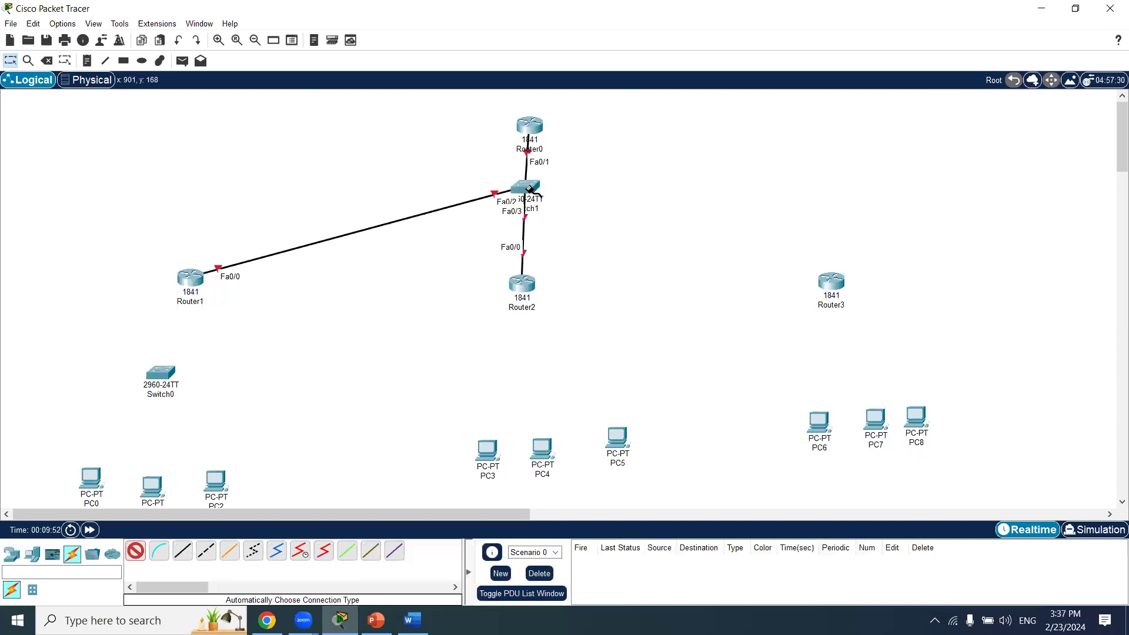
{"action": "left_click", "coordinate": [842, 283]}
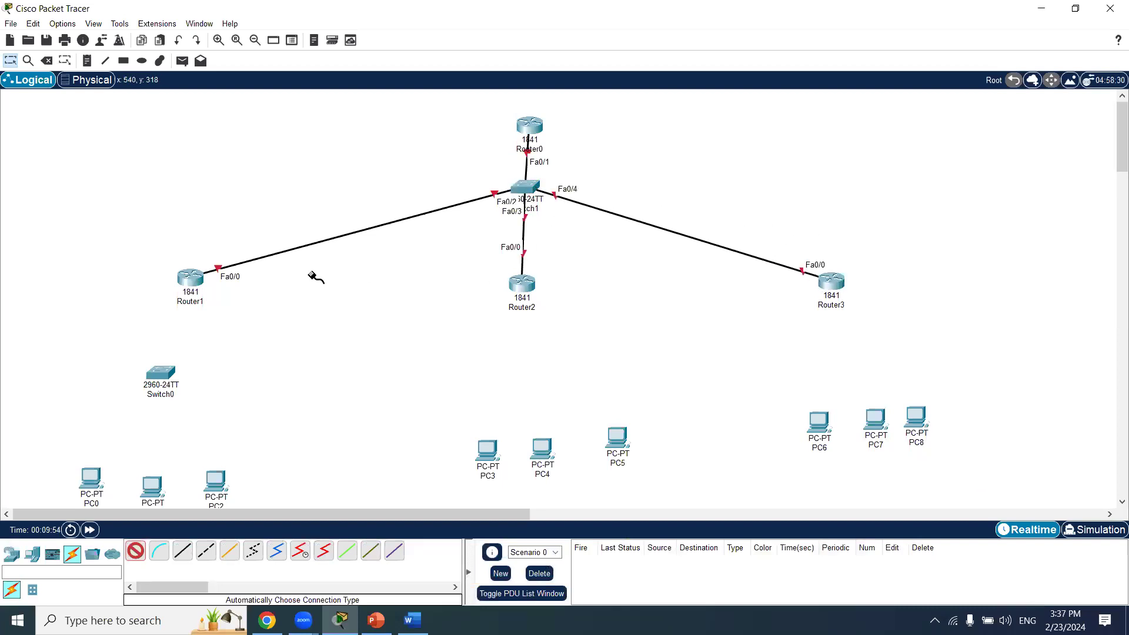
Connect Router1 to Switch0, and link Switch0 to each of the three PCs beneath it.
{"action": "left_click", "coordinate": [192, 284]}
{"action": "left_click", "coordinate": [160, 371]}
{"action": "left_click", "coordinate": [161, 372]}
{"action": "left_click", "coordinate": [91, 477]}
{"action": "left_click", "coordinate": [91, 478]}
{"action": "left_click", "coordinate": [151, 487]}
{"action": "left_click", "coordinate": [150, 486]}
{"action": "left_click", "coordinate": [161, 371]}
{"action": "left_click", "coordinate": [161, 372]}
{"action": "left_click", "coordinate": [160, 372]}
{"action": "left_click", "coordinate": [161, 372]}
{"action": "left_click", "coordinate": [215, 479]}
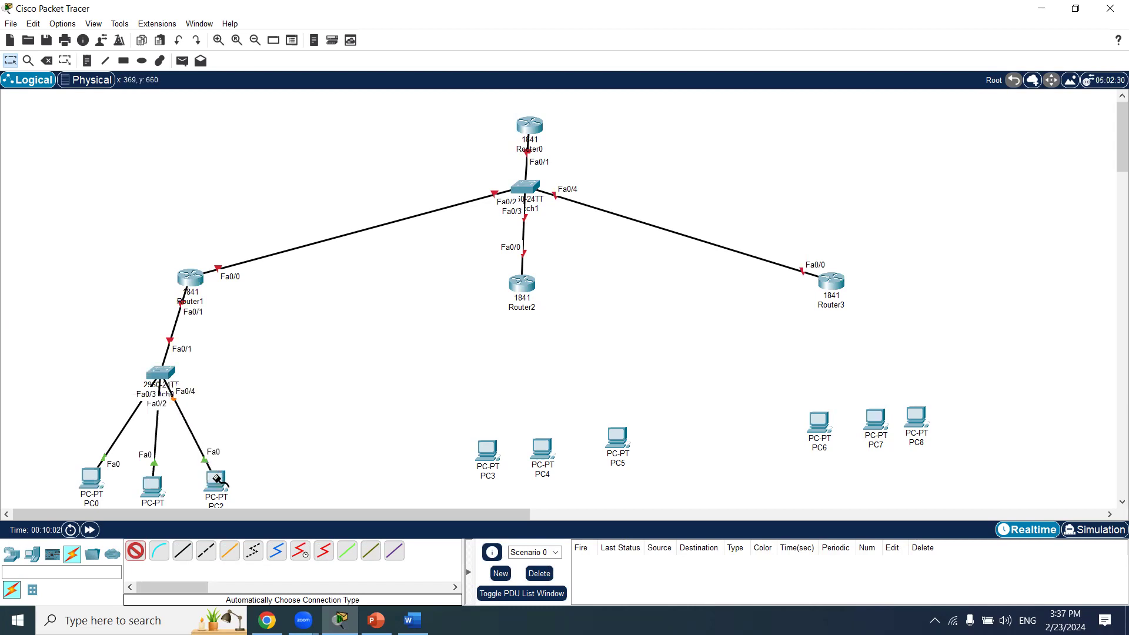
{"action": "left_click", "coordinate": [487, 454]}
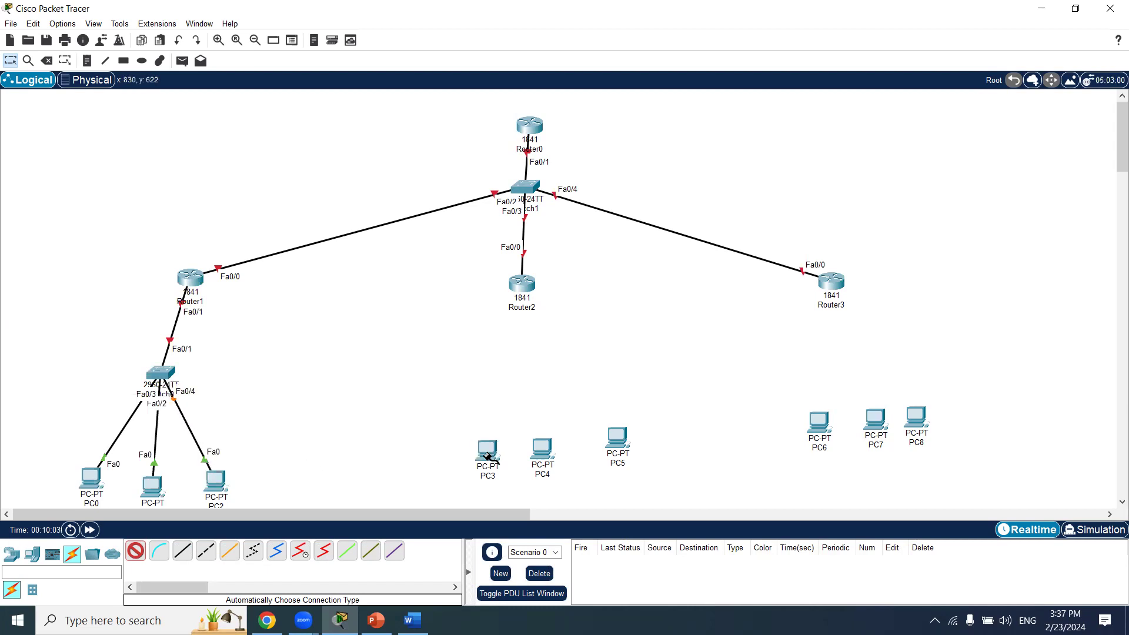
{"action": "left_click", "coordinate": [523, 289]}
{"action": "left_click", "coordinate": [523, 288]}
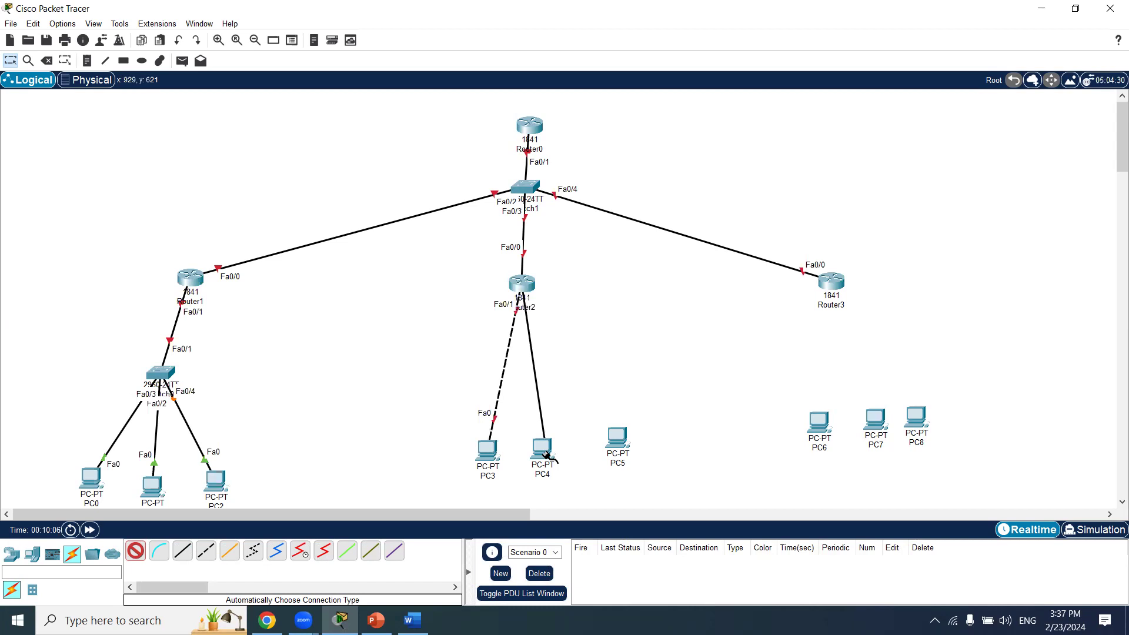
{"action": "left_click", "coordinate": [543, 449]}
{"action": "left_click", "coordinate": [628, 328]}
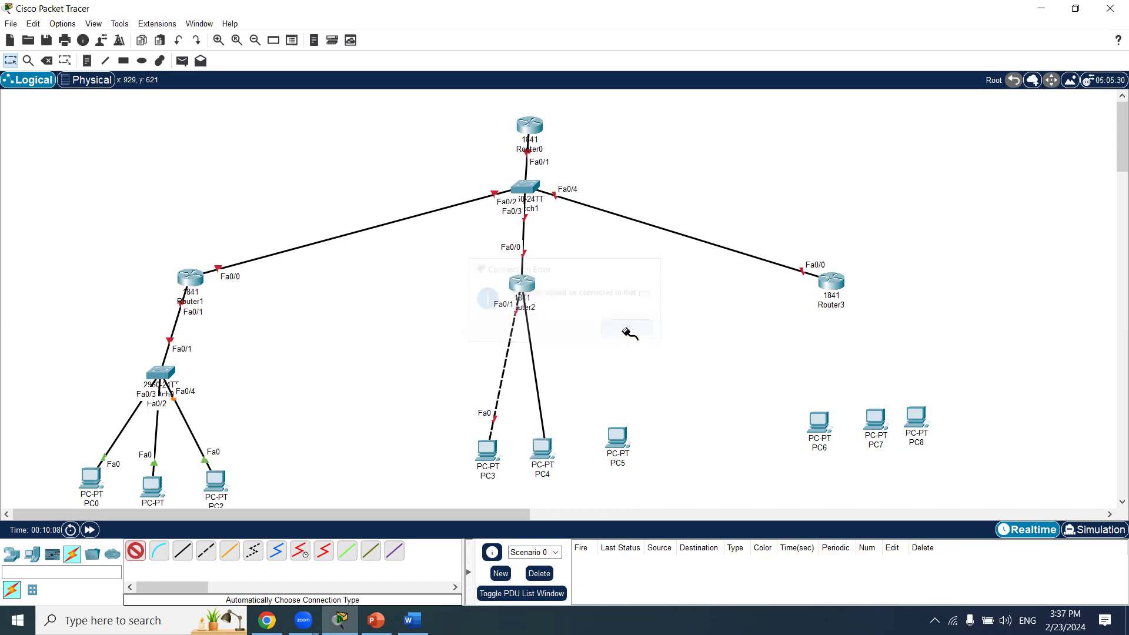
{"action": "key", "text": "ctrl+z"}
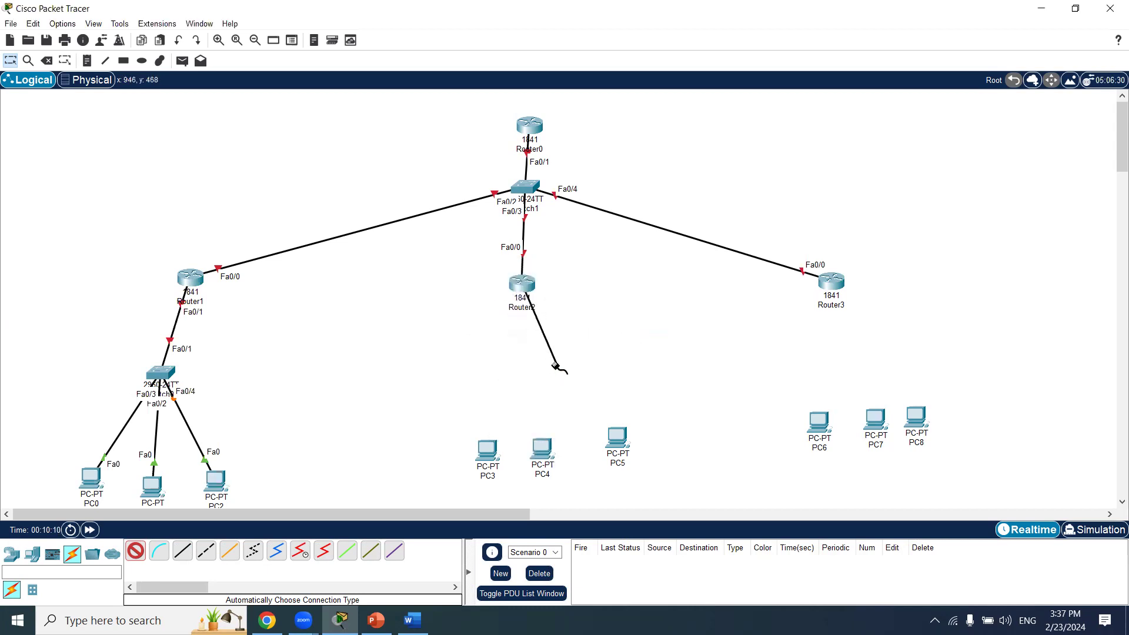
{"action": "left_click", "coordinate": [135, 551]}
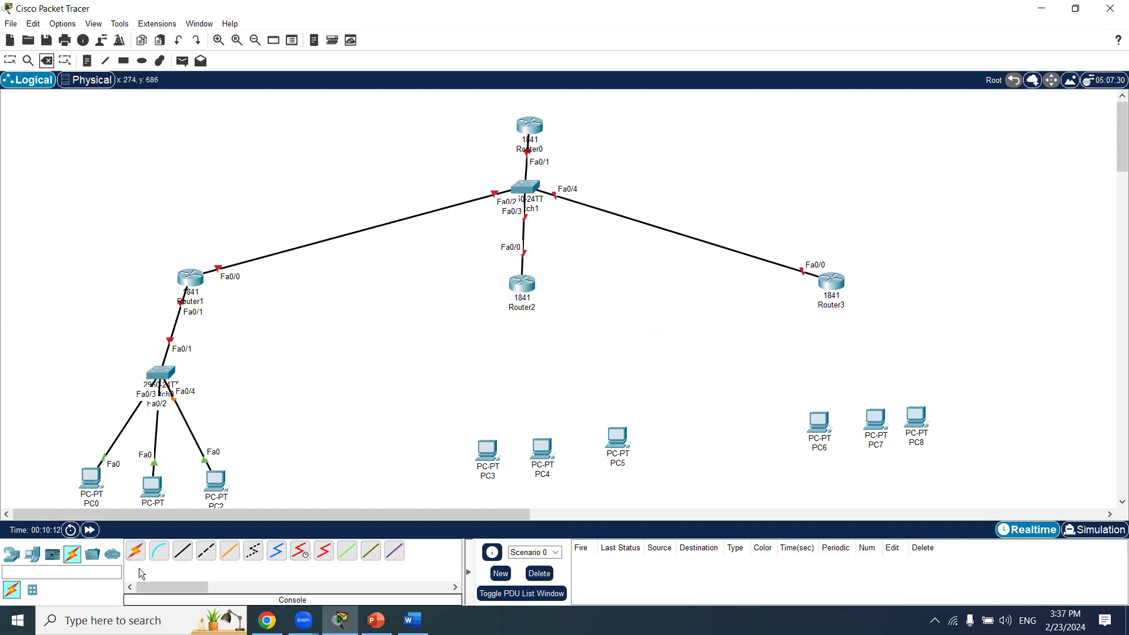
Place two more 2960 switches, one below Router2 and one below Router3.
{"action": "left_click", "coordinate": [18, 553]}
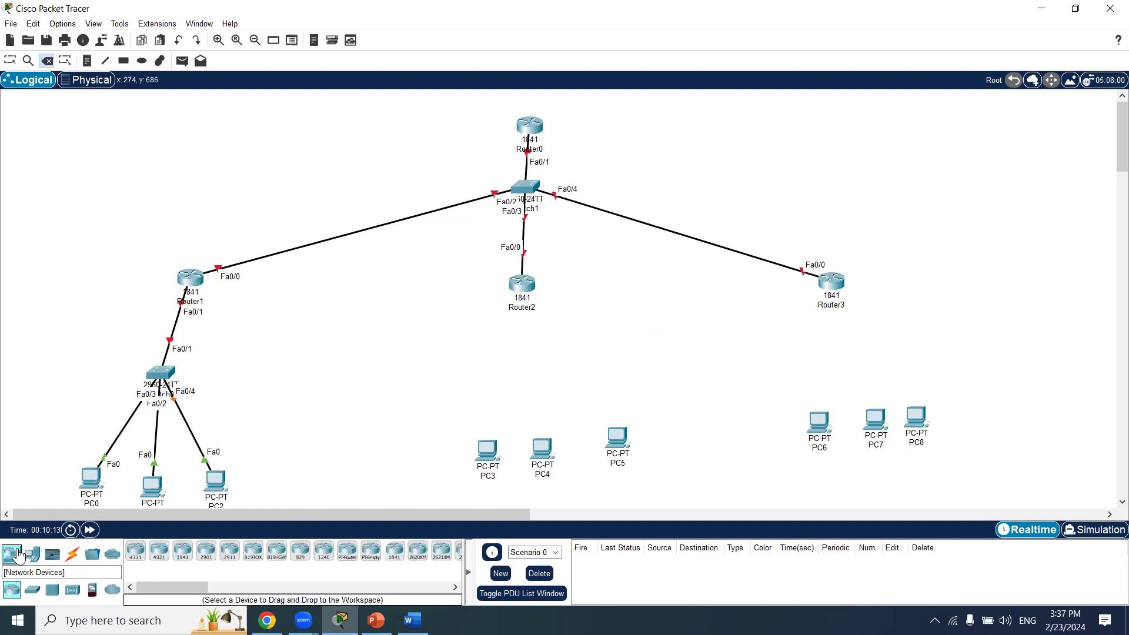
{"action": "left_click", "coordinate": [36, 593]}
{"action": "left_click", "coordinate": [136, 551]}
{"action": "left_click", "coordinate": [530, 356]}
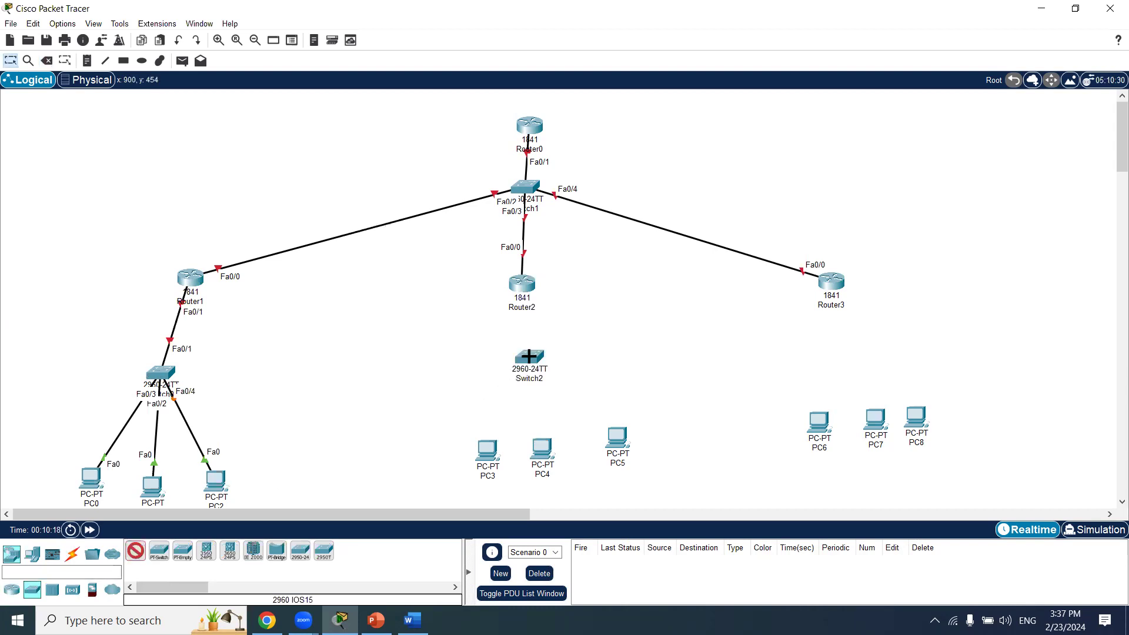
{"action": "left_click", "coordinate": [852, 338]}
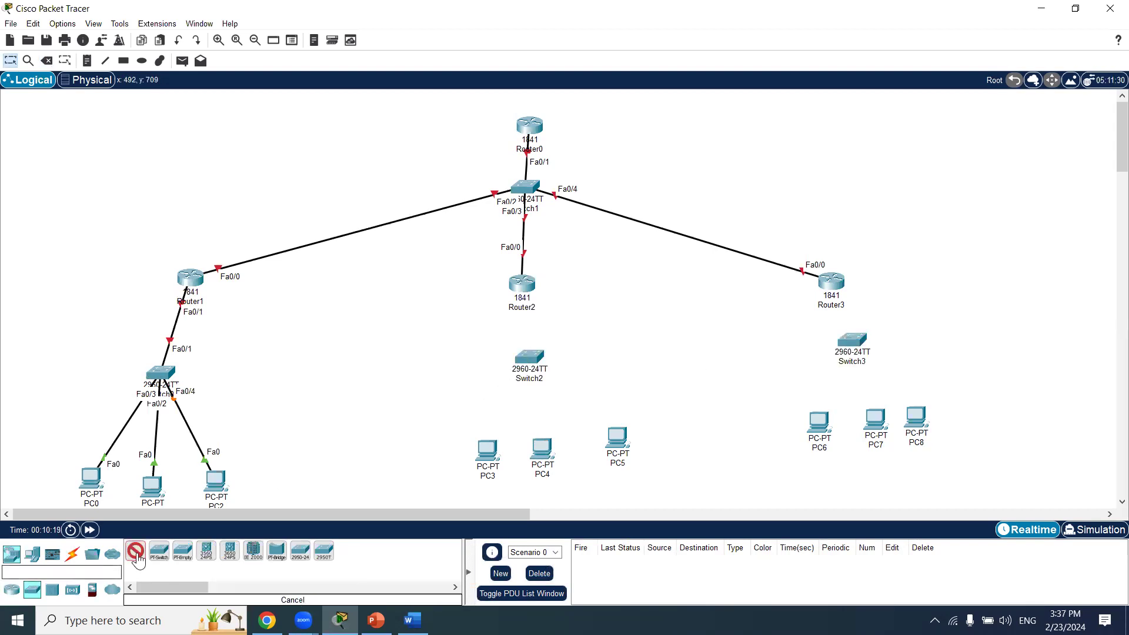
{"action": "left_click", "coordinate": [135, 551]}
Connect Router2 to Switch2, and link Switch2 to PC3, PC4 and PC5 with automatically chosen cables.
{"action": "left_click", "coordinate": [73, 558]}
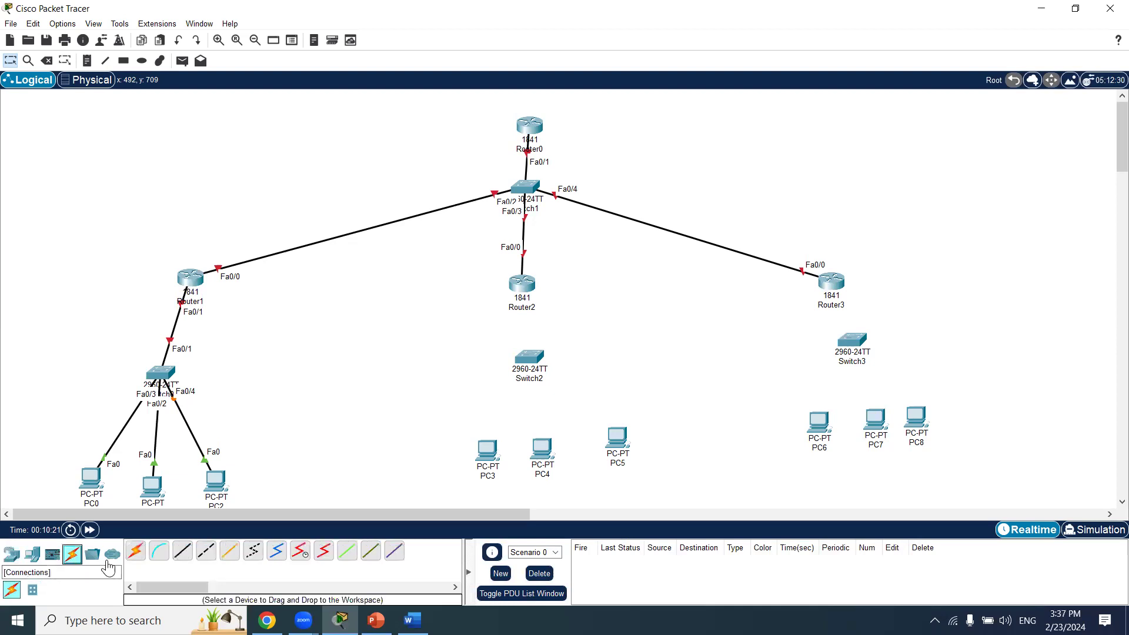
{"action": "left_click", "coordinate": [135, 551]}
{"action": "left_click", "coordinate": [523, 287]}
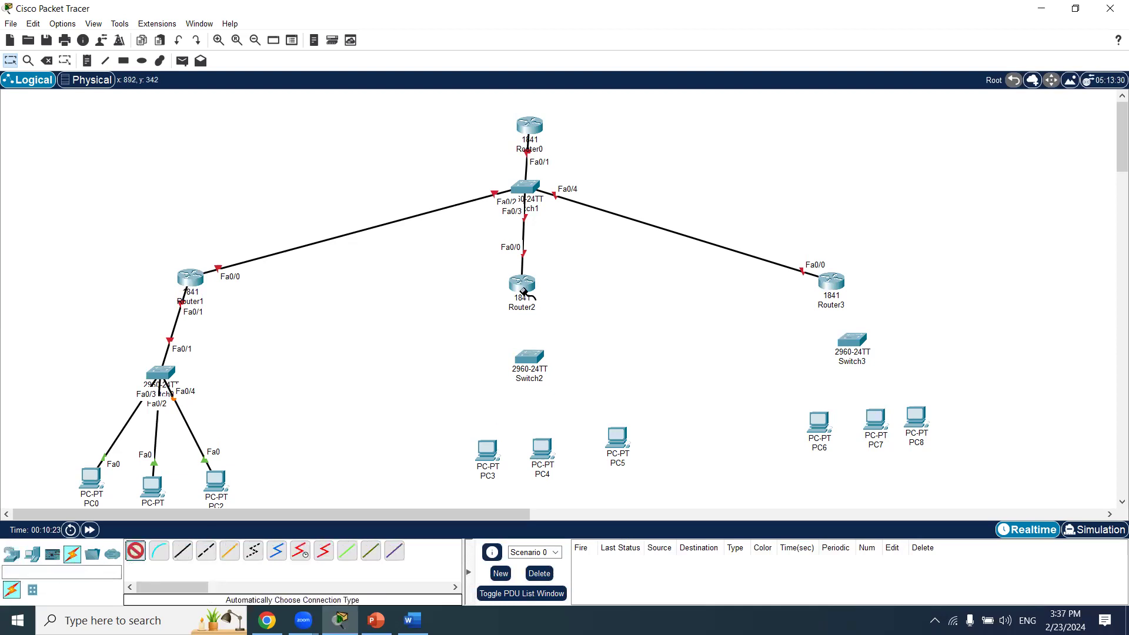
{"action": "left_click", "coordinate": [532, 358]}
{"action": "left_click", "coordinate": [532, 359]}
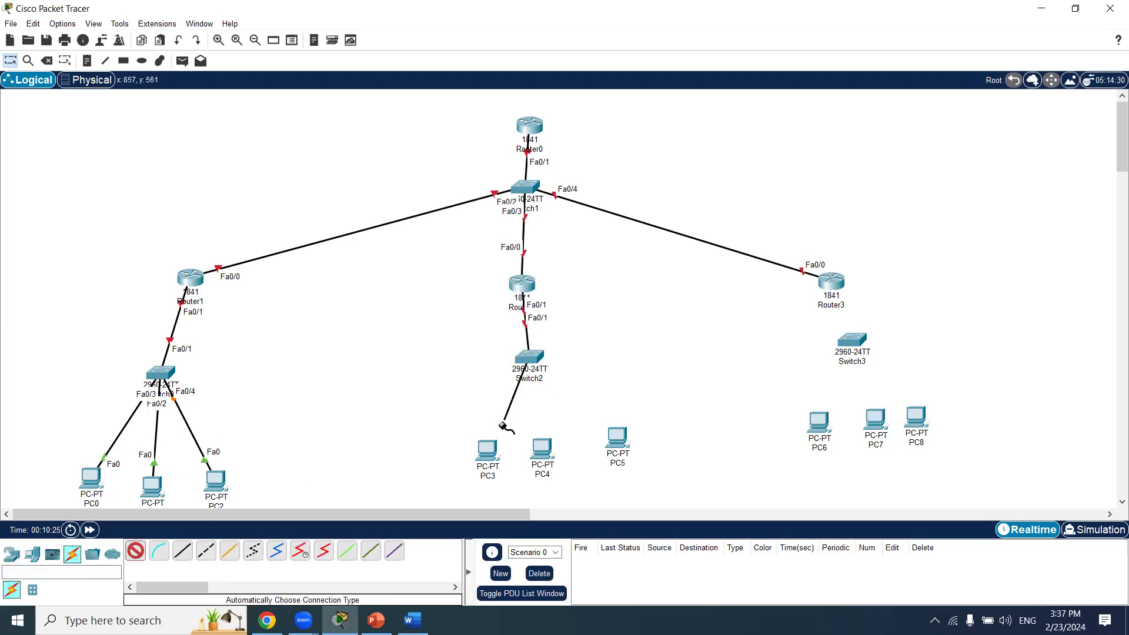
{"action": "left_click", "coordinate": [488, 451]}
{"action": "left_click", "coordinate": [542, 450]}
{"action": "left_click", "coordinate": [533, 359]}
{"action": "left_click", "coordinate": [617, 438]}
{"action": "left_click", "coordinate": [529, 357]}
Connect Router3 to Switch3, and link Switch3 to PC6, PC7 and PC8 with automatically chosen cables.
{"action": "left_click", "coordinate": [832, 286]}
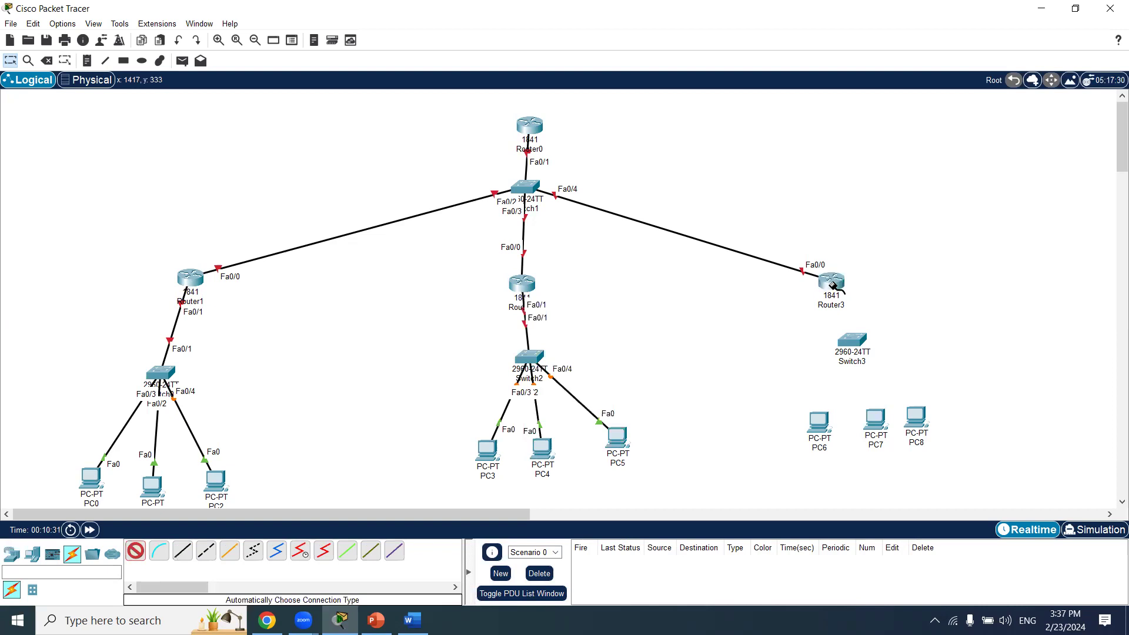
{"action": "left_click", "coordinate": [853, 341]}
{"action": "left_click", "coordinate": [852, 341]}
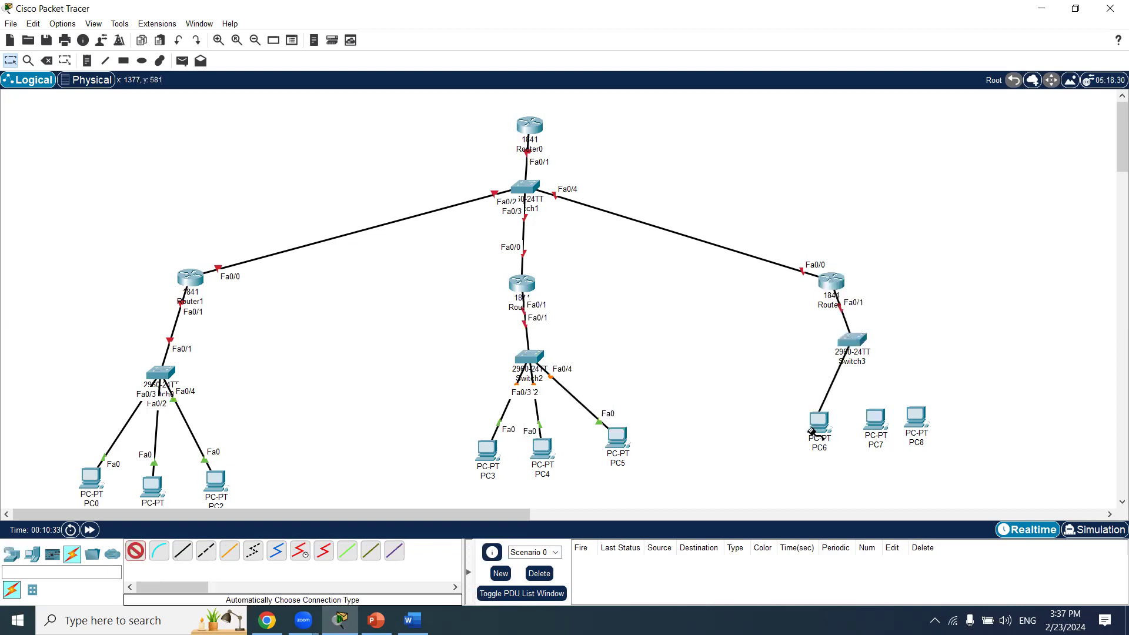
{"action": "left_click", "coordinate": [819, 422]}
{"action": "left_click", "coordinate": [875, 422]}
{"action": "left_click", "coordinate": [852, 341]}
{"action": "left_click", "coordinate": [852, 341]}
{"action": "left_click", "coordinate": [912, 415]}
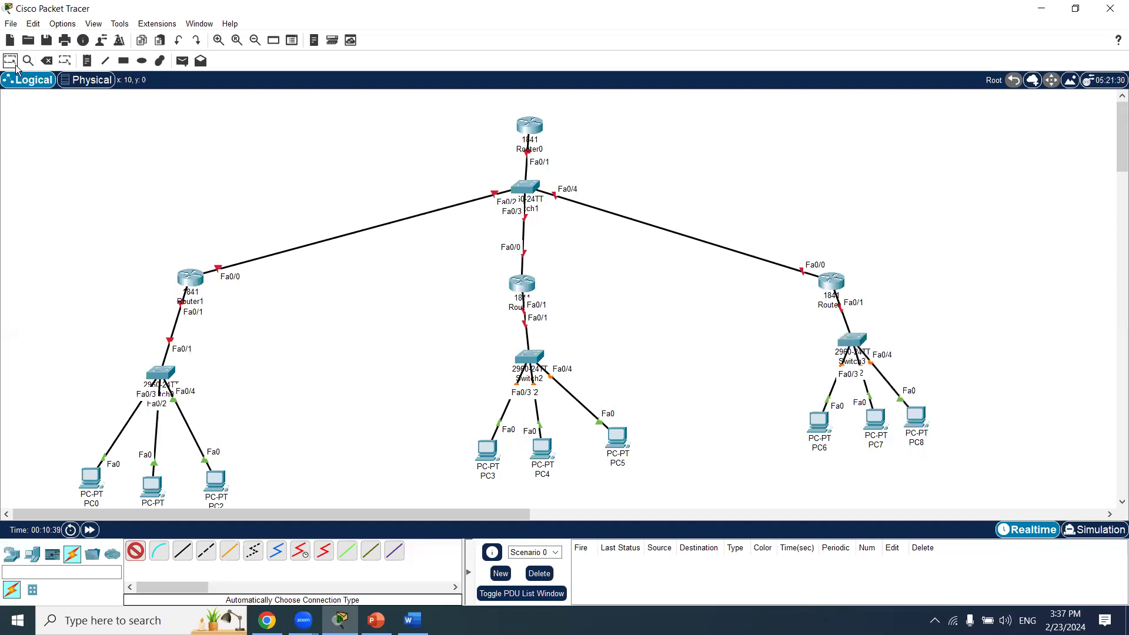
Move Switch1 slightly down so it sits farther below Router0.
{"action": "left_click", "coordinate": [87, 61]}
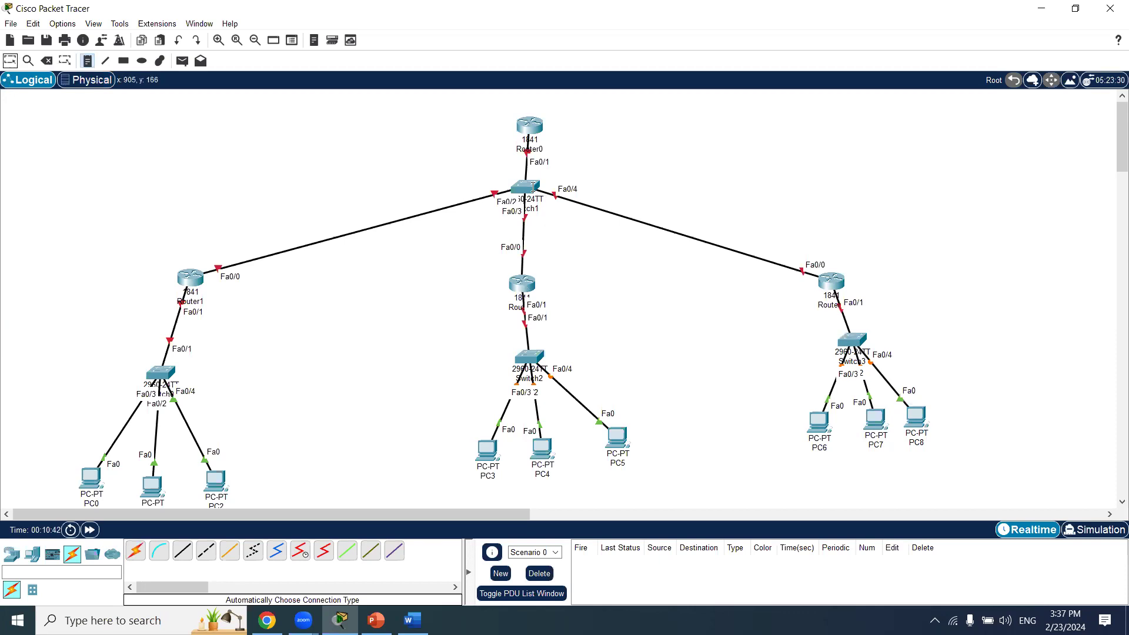
{"action": "left_click", "coordinate": [10, 61]}
{"action": "left_click_drag", "start_coordinate": [525, 187], "coordinate": [515, 223]}
{"action": "left_click_drag", "start_coordinate": [204, 159], "coordinate": [841, 274]}
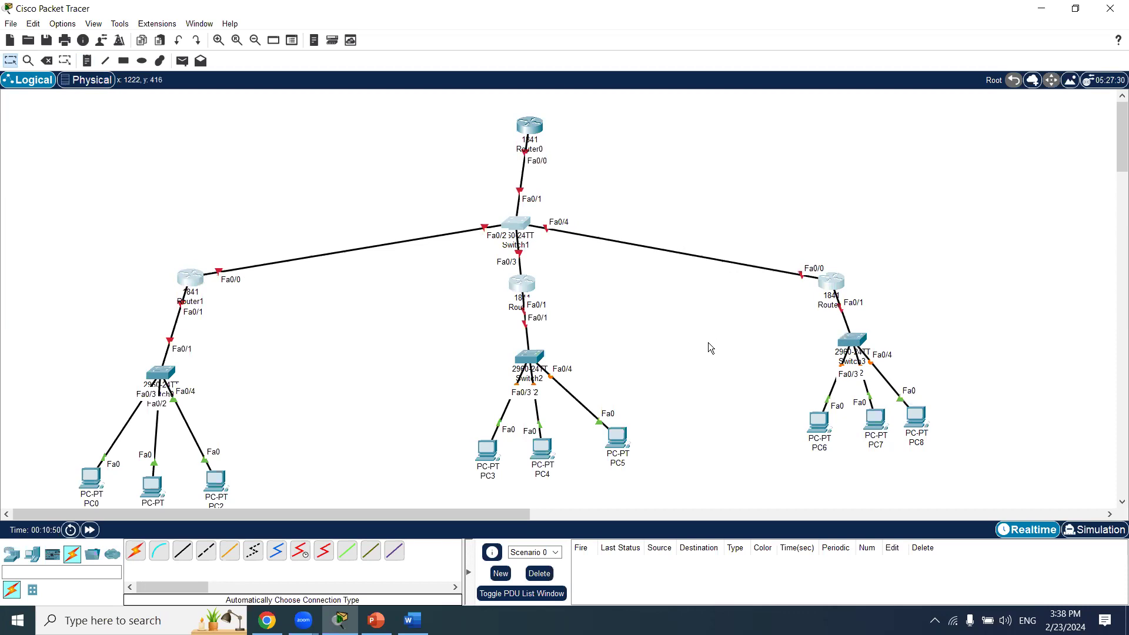
{"action": "left_click", "coordinate": [708, 343]}
Add address notes 20.0.0.1/28 beside Router0 and 20.0.0.2/28 above Router1.
{"action": "left_click", "coordinate": [88, 62]}
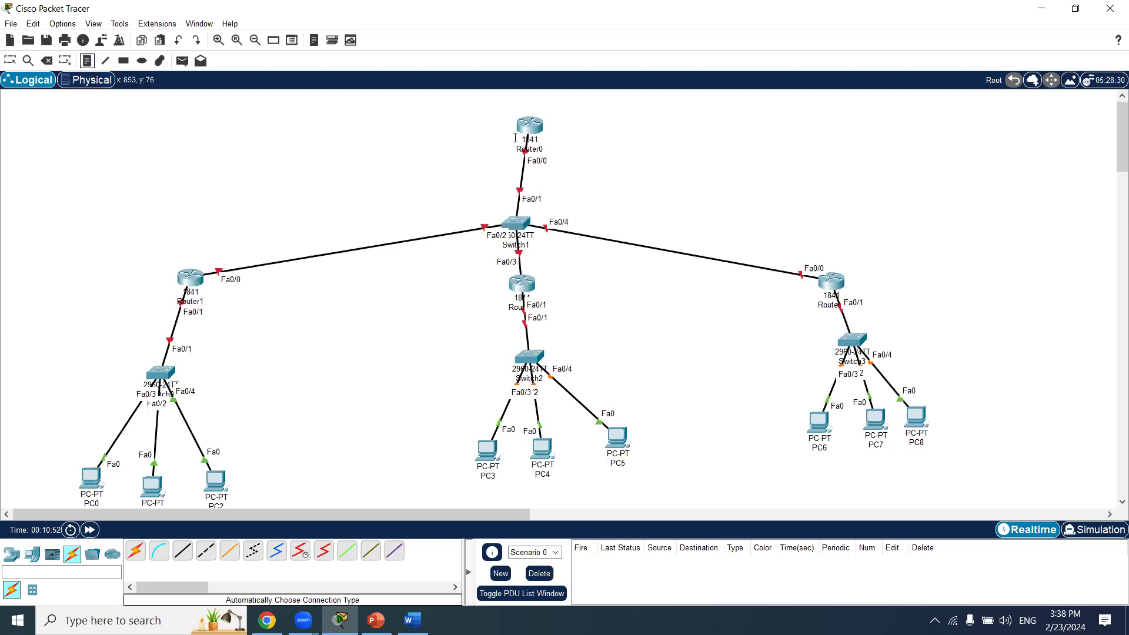
{"action": "left_click", "coordinate": [569, 144]}
{"action": "type", "text": "z"}
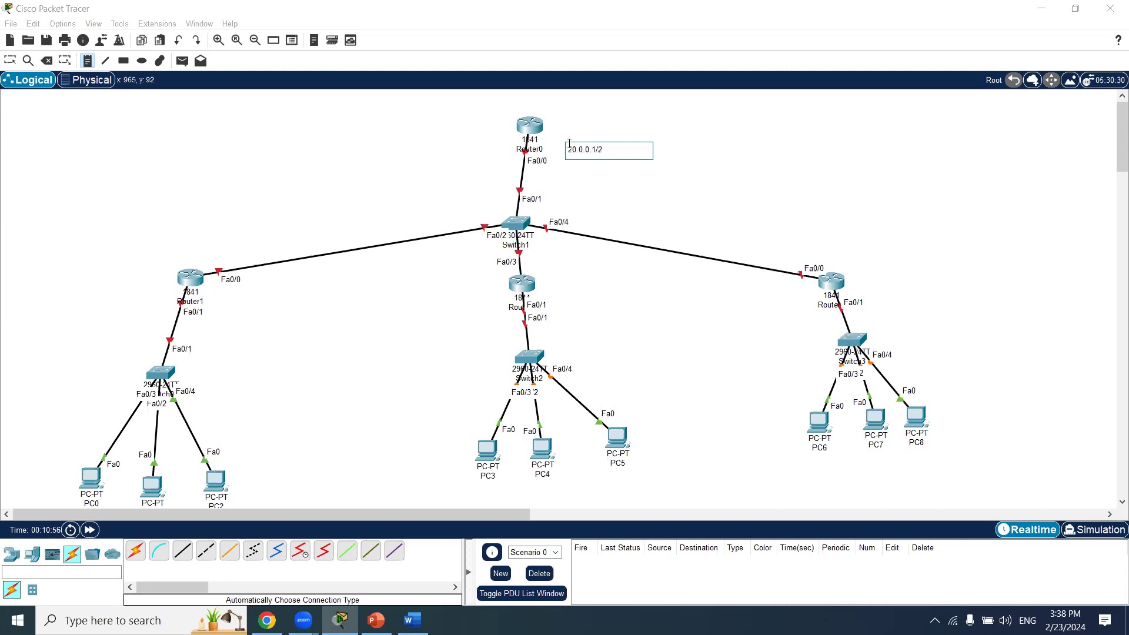
{"action": "left_click", "coordinate": [216, 234]}
{"action": "type", "text": "20.0.0.2/28"}
Add address notes 20.0.0.3/28 above Router2 and 20.0.0.4/28 above Router3.
{"action": "left_click", "coordinate": [537, 249]}
{"action": "type", "text": "20.0.0.3"}
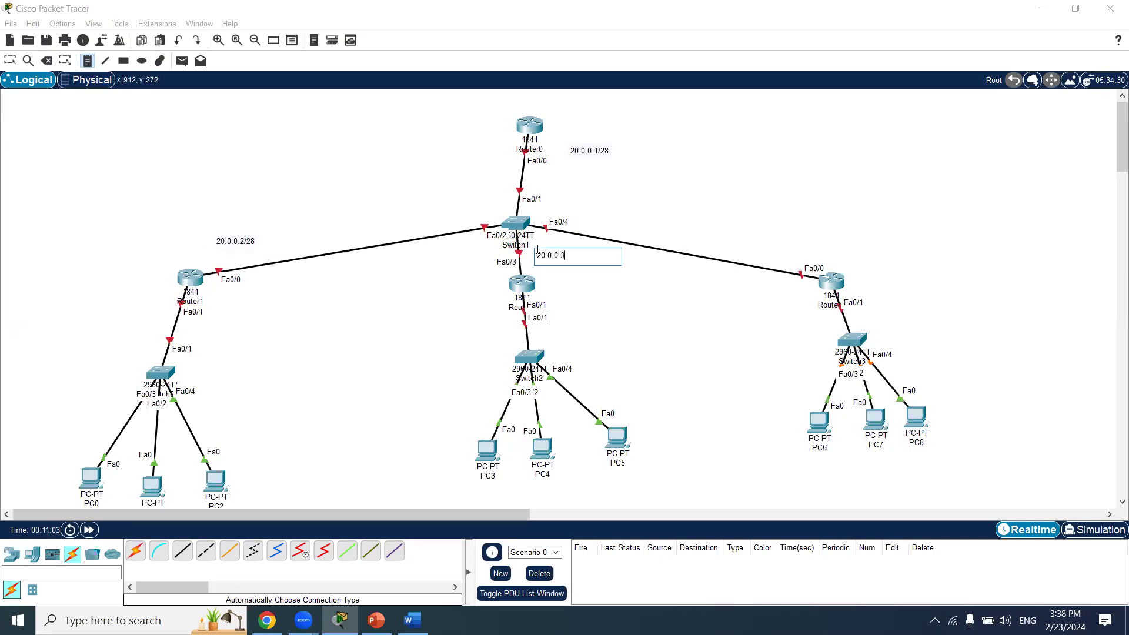
{"action": "type", "text": "/28"}
{"action": "left_click", "coordinate": [751, 238]}
{"action": "type", "text": "20.0.0."}
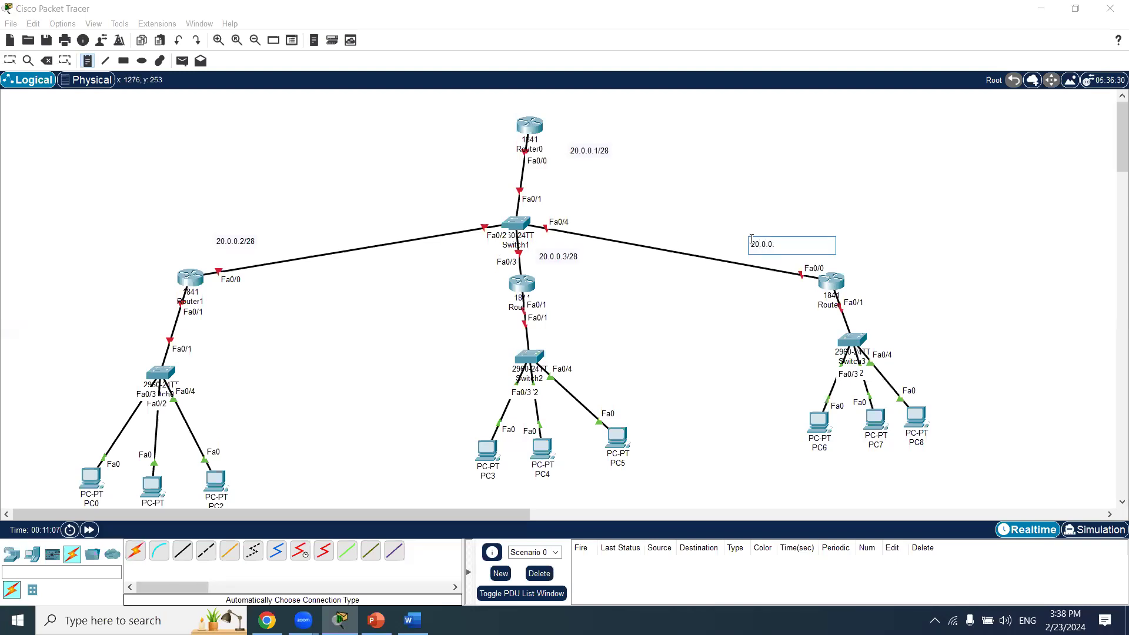
{"action": "type", "text": "4/28"}
{"action": "left_click", "coordinate": [10, 60]}
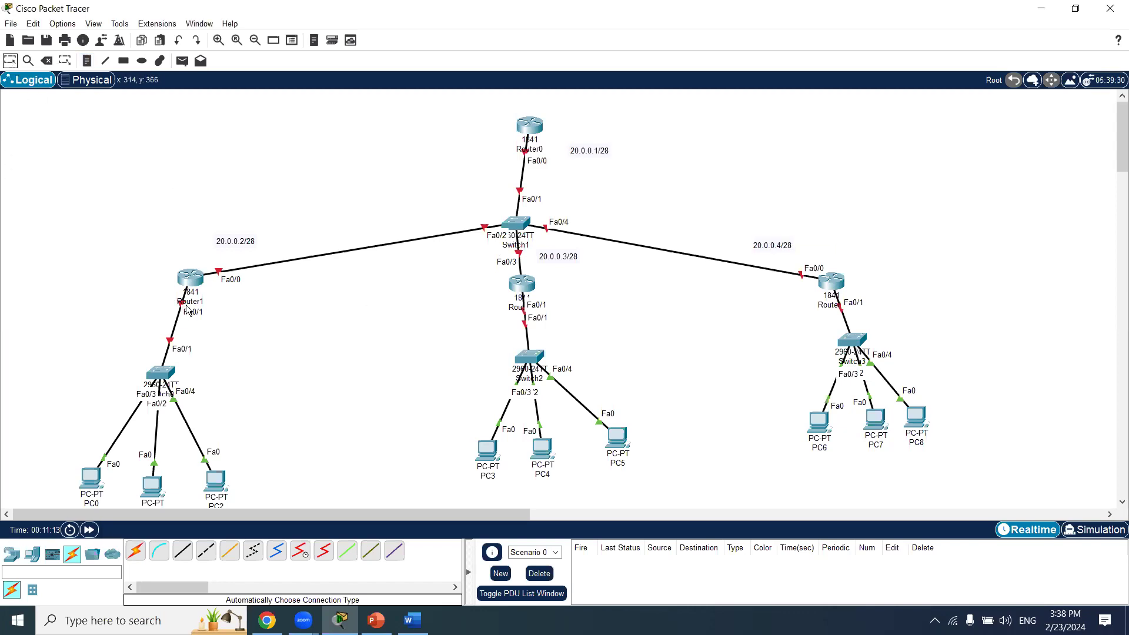
Add a location note Dehradun and an address note 192.168.0.1/24 beside Router1.
{"action": "left_click", "coordinate": [87, 61]}
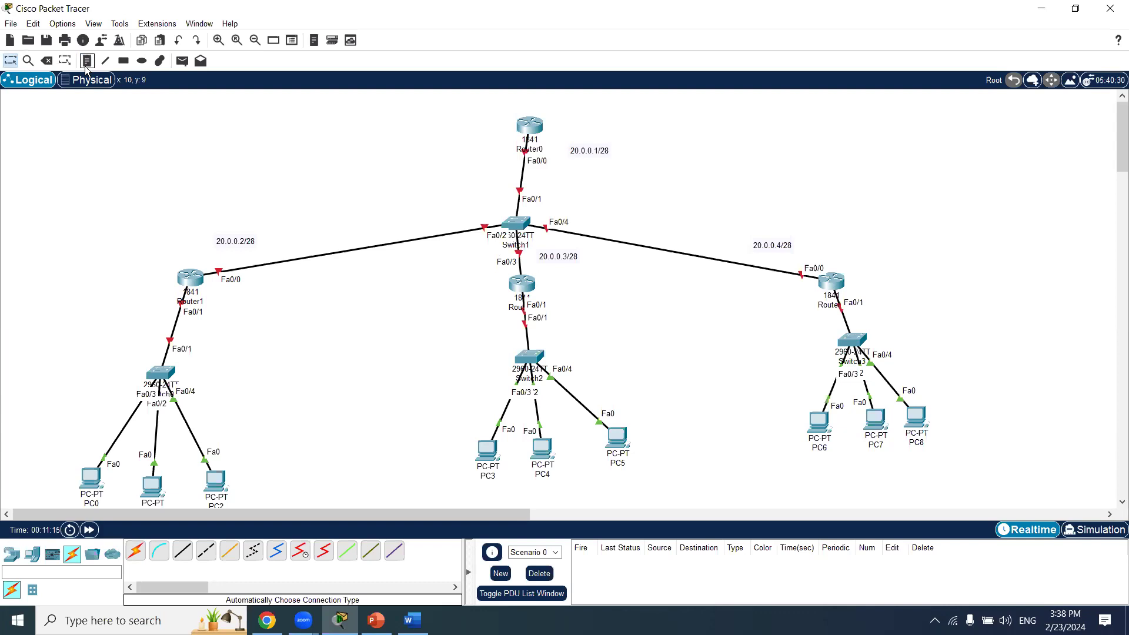
{"action": "left_click", "coordinate": [74, 285]}
{"action": "type", "text": "Dehradun"}
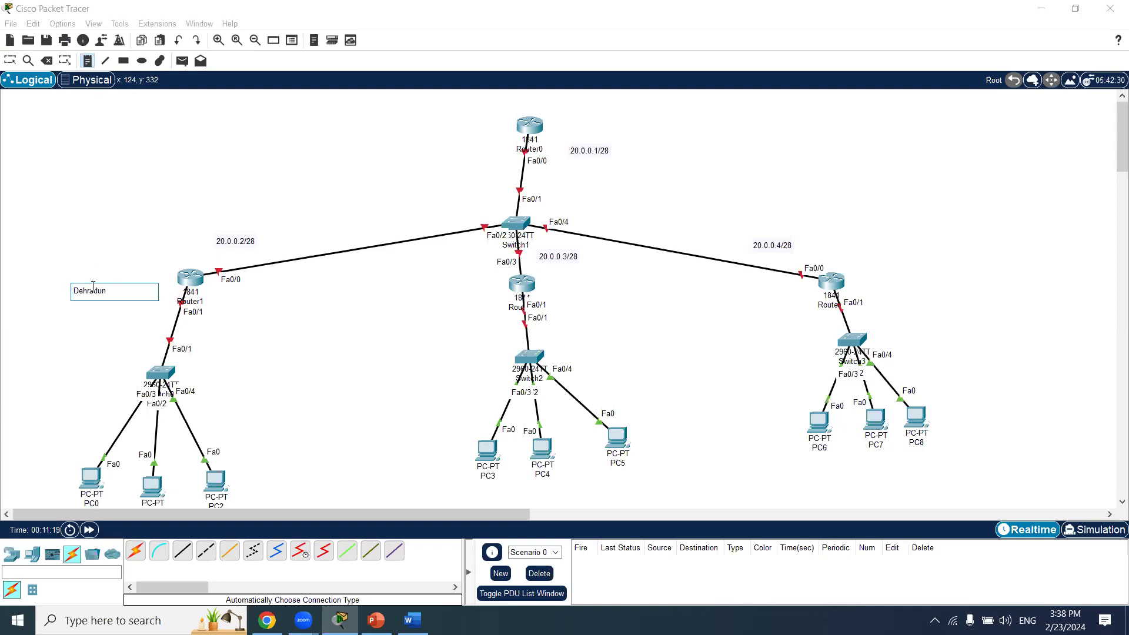
{"action": "left_click", "coordinate": [10, 61]}
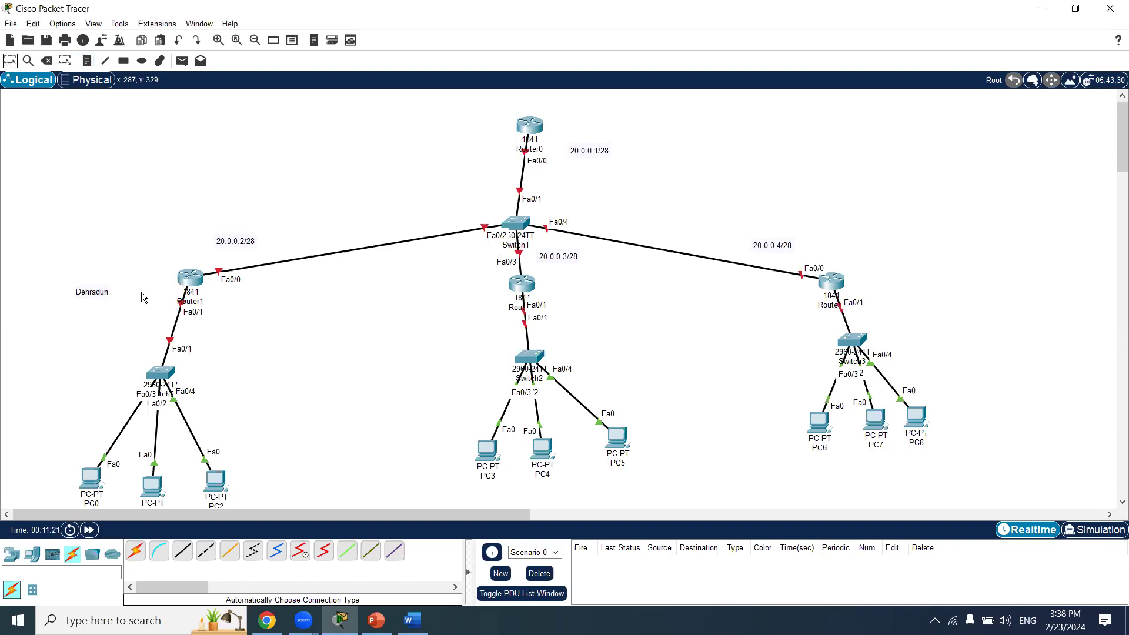
{"action": "left_click", "coordinate": [87, 61]}
{"action": "left_click", "coordinate": [53, 324]}
{"action": "type", "text": "192.168.0.1/24"}
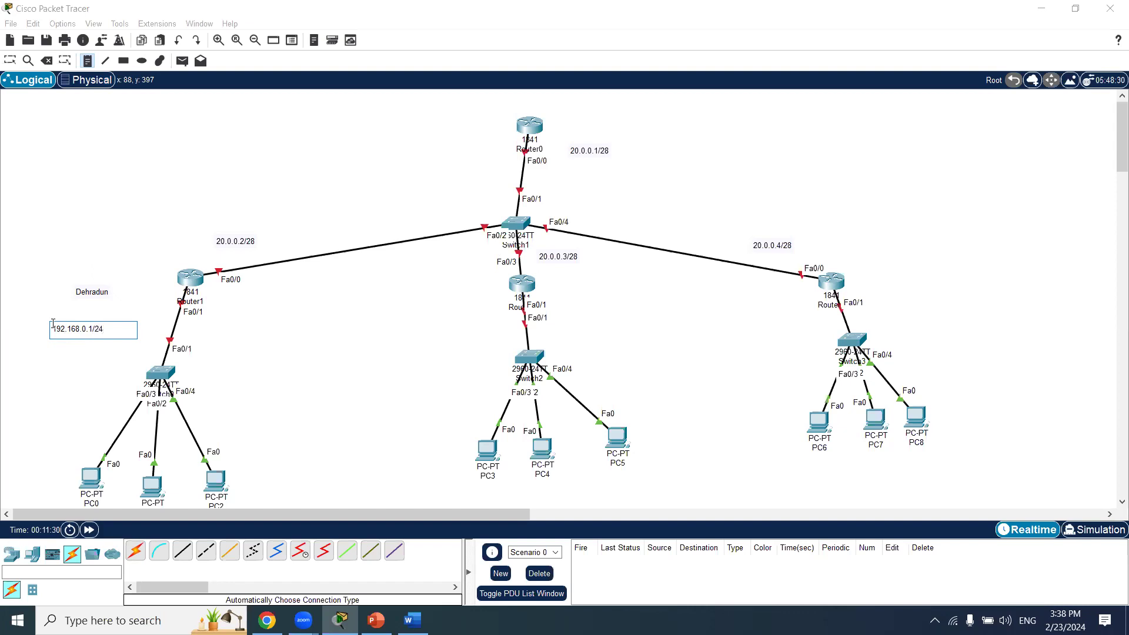
Move the Dehradun note farther away from Router1 and the 192.168.0.1/24 note up closer beneath it.
{"action": "left_click", "coordinate": [10, 61]}
{"action": "mouse_move", "coordinate": [86, 331]}
{"action": "left_mouse_down"}
{"action": "mouse_move", "coordinate": [234, 311]}
{"action": "mouse_move", "coordinate": [81, 346]}
{"action": "mouse_move", "coordinate": [91, 333]}
{"action": "left_mouse_up"}
{"action": "left_click_drag", "start_coordinate": [97, 293], "coordinate": [55, 279]}
{"action": "left_click_drag", "start_coordinate": [86, 331], "coordinate": [84, 311]}
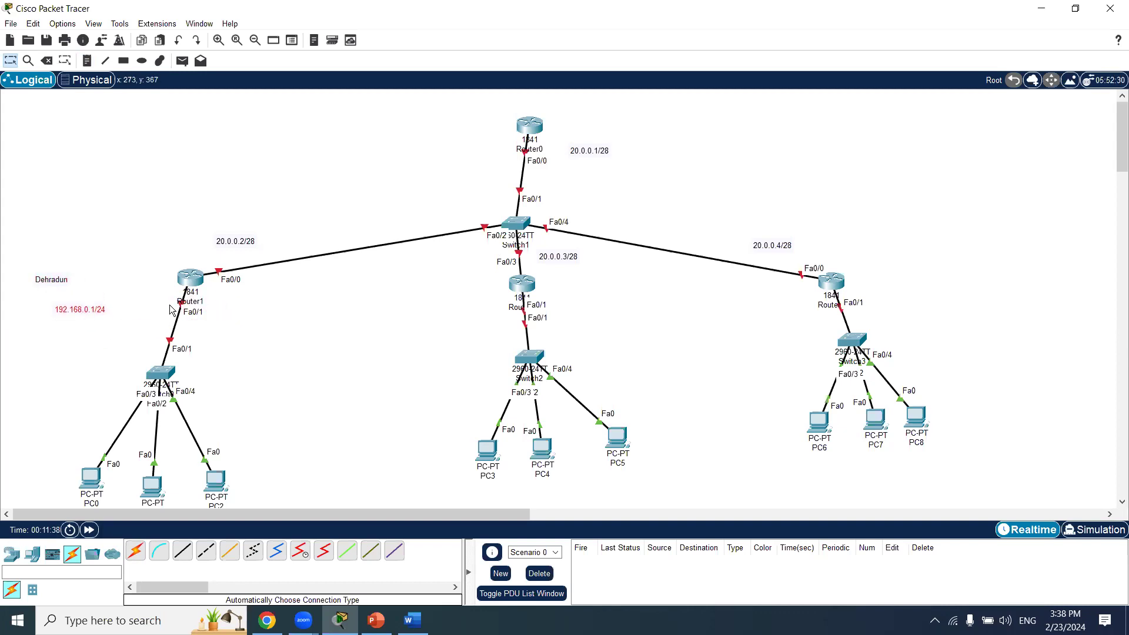
{"action": "left_click_drag", "start_coordinate": [61, 387], "coordinate": [281, 500]}
{"action": "left_click", "coordinate": [145, 286]}
{"action": "left_click_drag", "start_coordinate": [144, 282], "coordinate": [241, 331]}
{"action": "left_click", "coordinate": [313, 330]}
Add LAN address notes 10.0.0.1/24 beside the Router2–Switch2 link and 172.16.0.1/16 beside Router3.
{"action": "left_click", "coordinate": [87, 62]}
{"action": "left_click", "coordinate": [559, 308]}
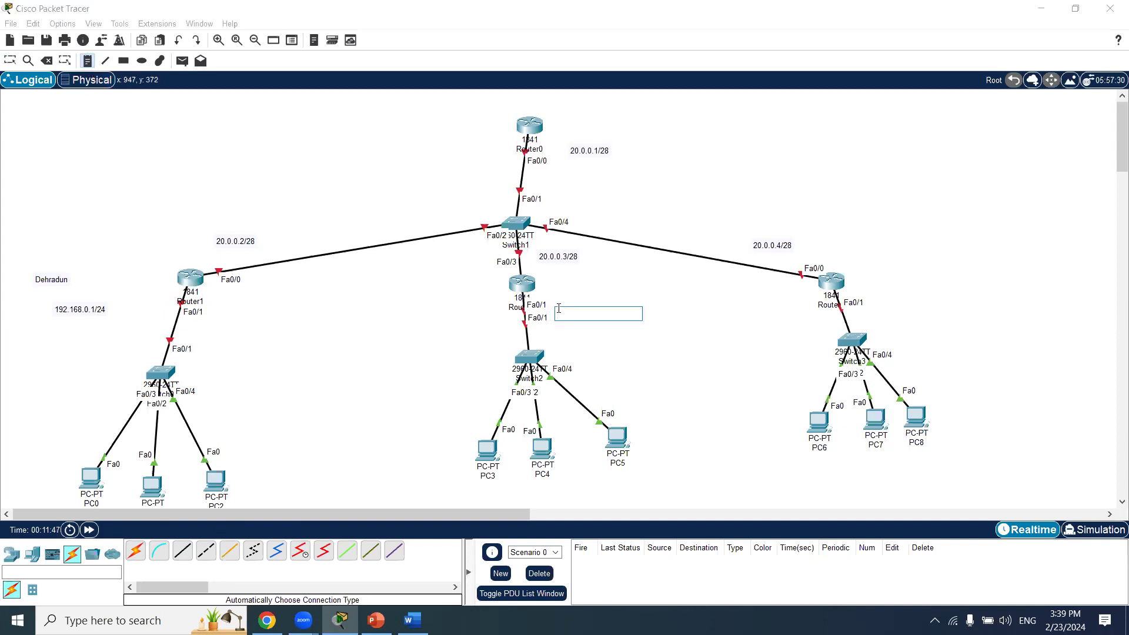
{"action": "type", "text": "10.0.0.1/24"}
{"action": "left_click", "coordinate": [878, 286]}
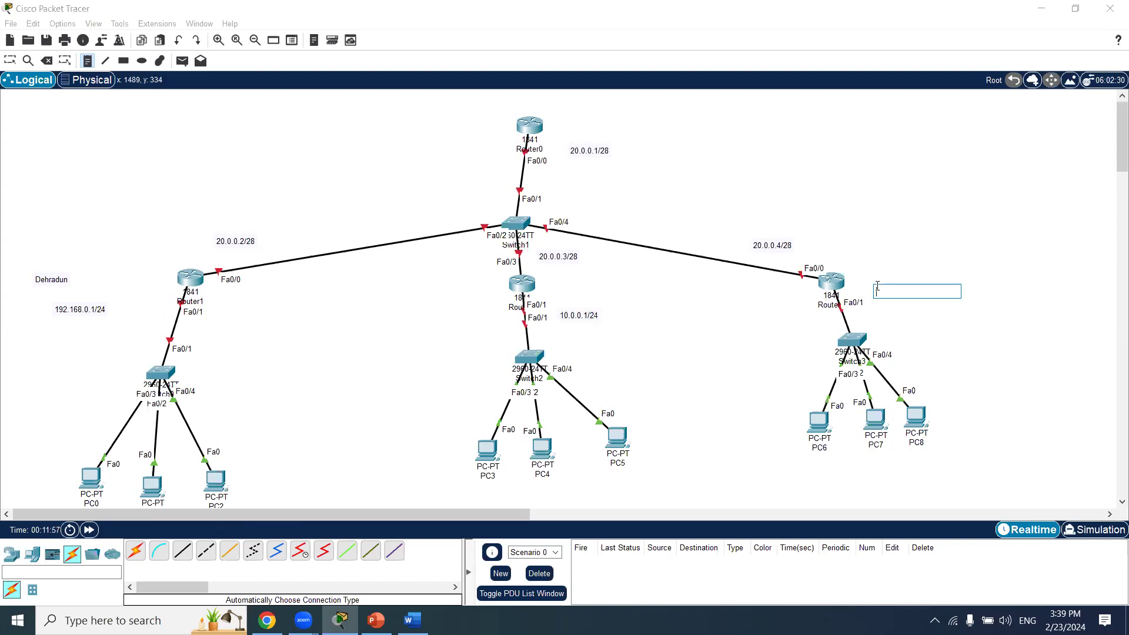
{"action": "type", "text": "172.16.0."}
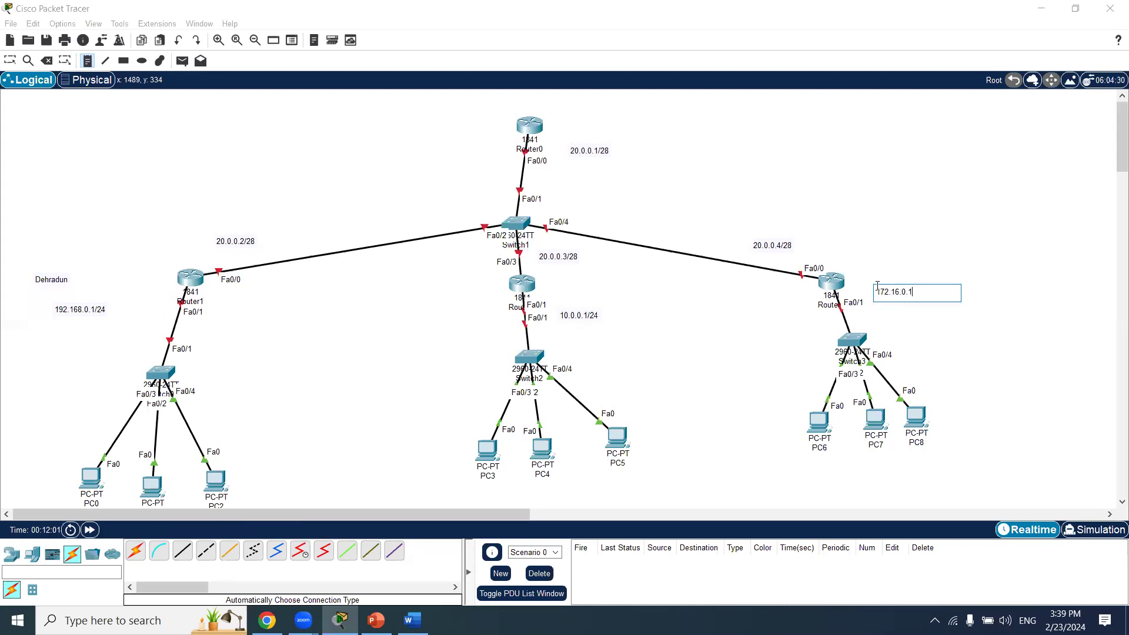
{"action": "type", "text": "1/16"}
{"action": "left_click", "coordinate": [9, 61]}
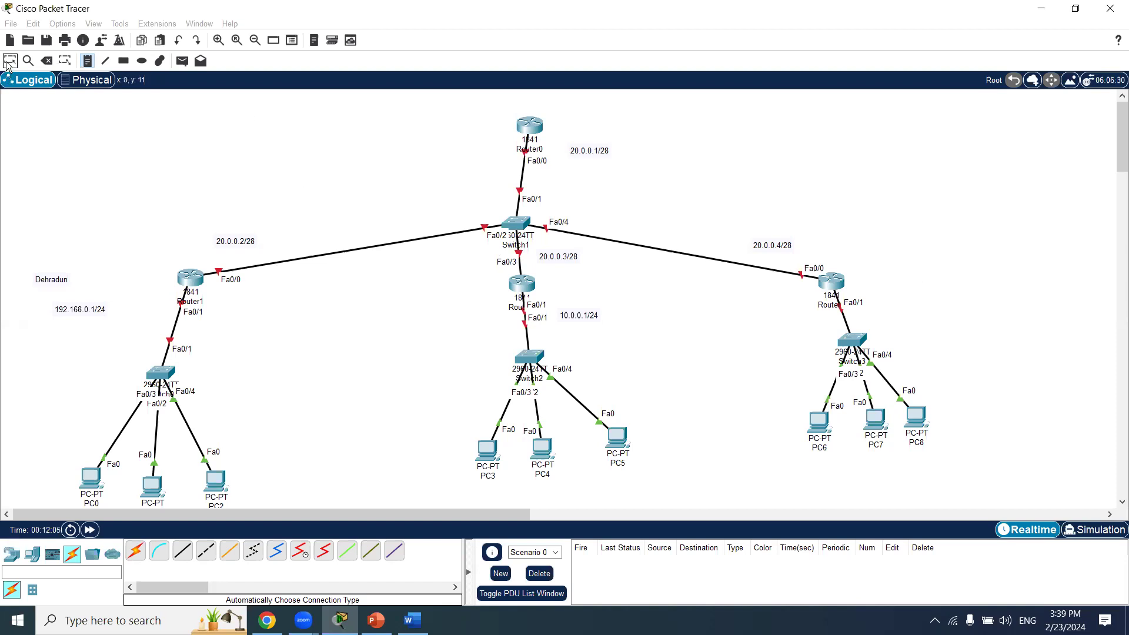
{"action": "left_click", "coordinate": [821, 422]}
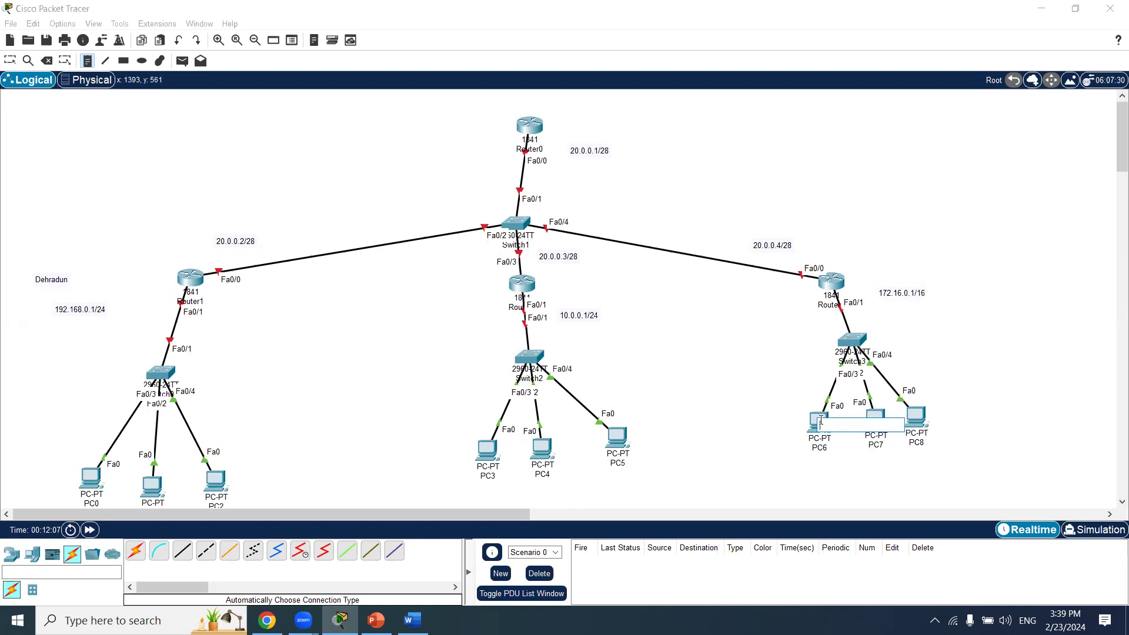
{"action": "left_click", "coordinate": [9, 60]}
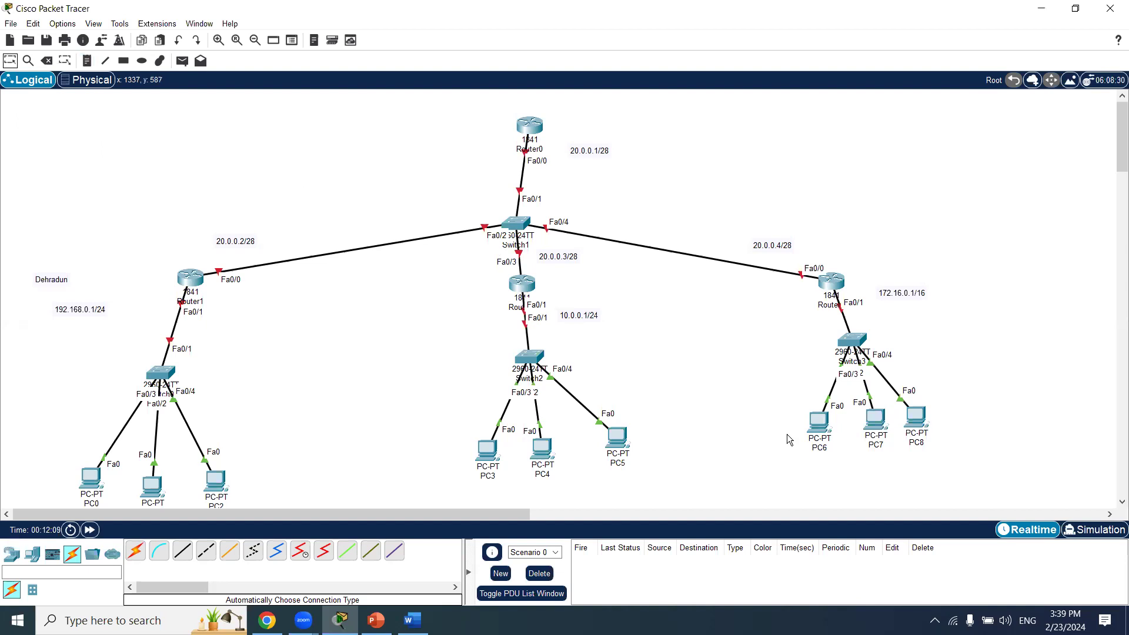
Move PC6, PC7, PC8 and Switch3 lower to spread out the network under Router3.
{"action": "left_click_drag", "start_coordinate": [819, 422], "coordinate": [807, 479]}
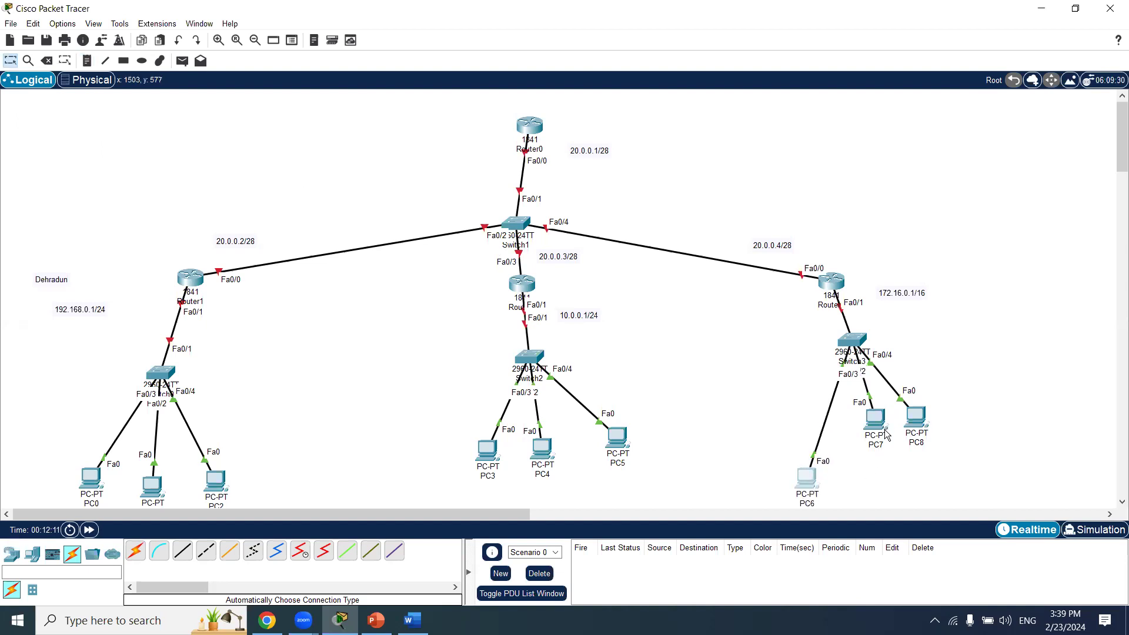
{"action": "left_click_drag", "start_coordinate": [886, 434], "coordinate": [888, 490]}
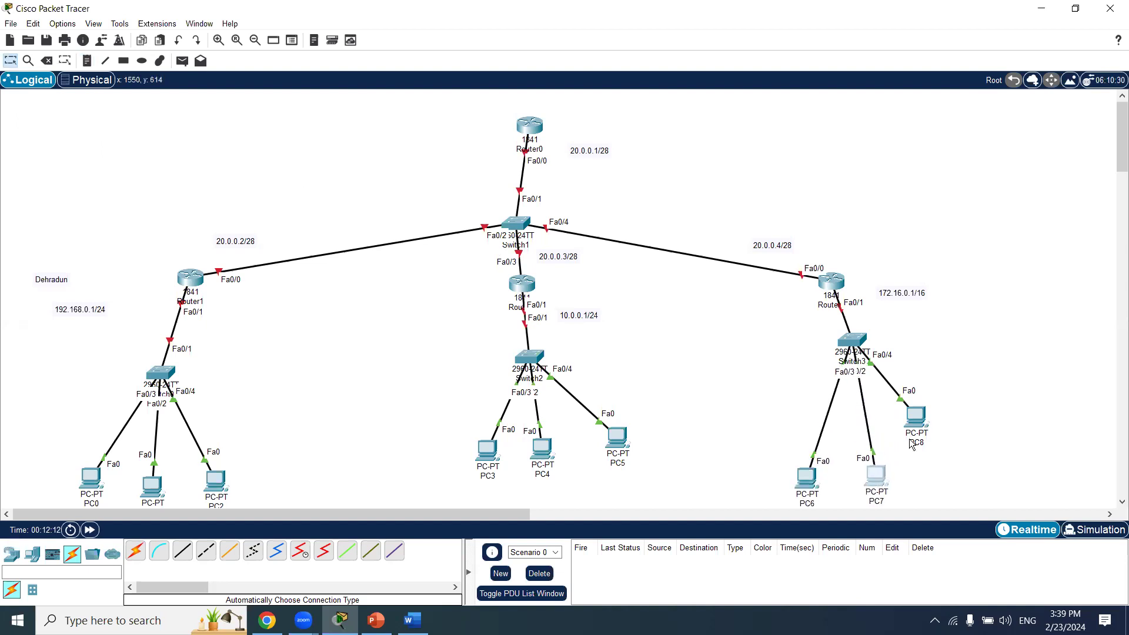
{"action": "left_click_drag", "start_coordinate": [912, 445], "coordinate": [951, 468]}
{"action": "left_click", "coordinate": [863, 346]}
{"action": "left_click_drag", "start_coordinate": [862, 345], "coordinate": [878, 385]}
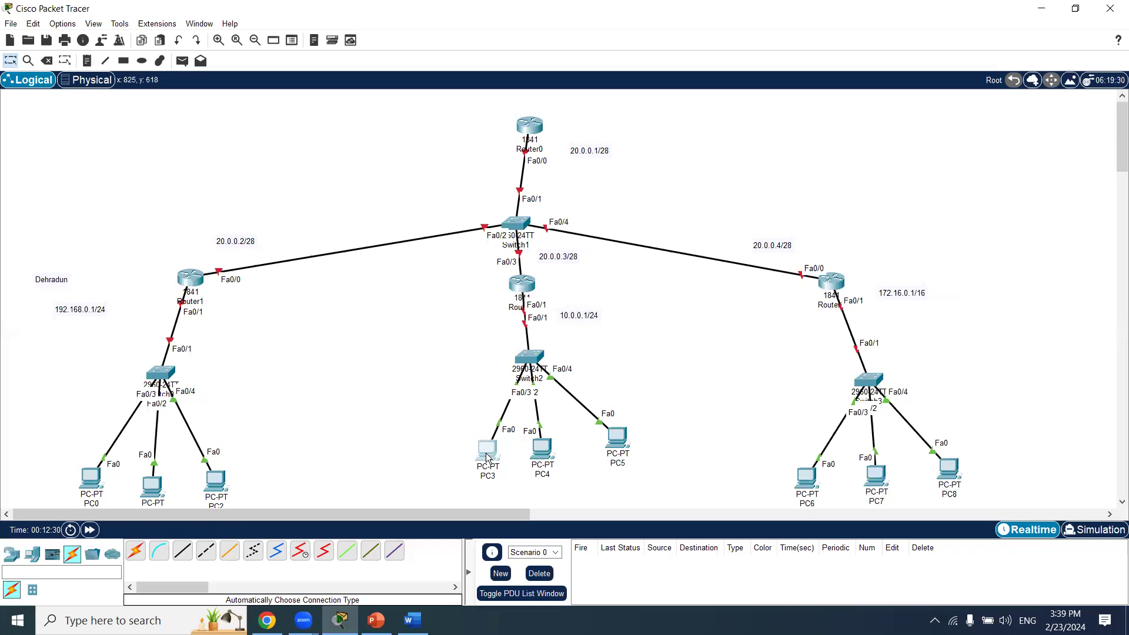
Move PC3, PC4 and PC5 lower and farther apart beneath Switch2.
{"action": "left_click_drag", "start_coordinate": [488, 458], "coordinate": [443, 468]}
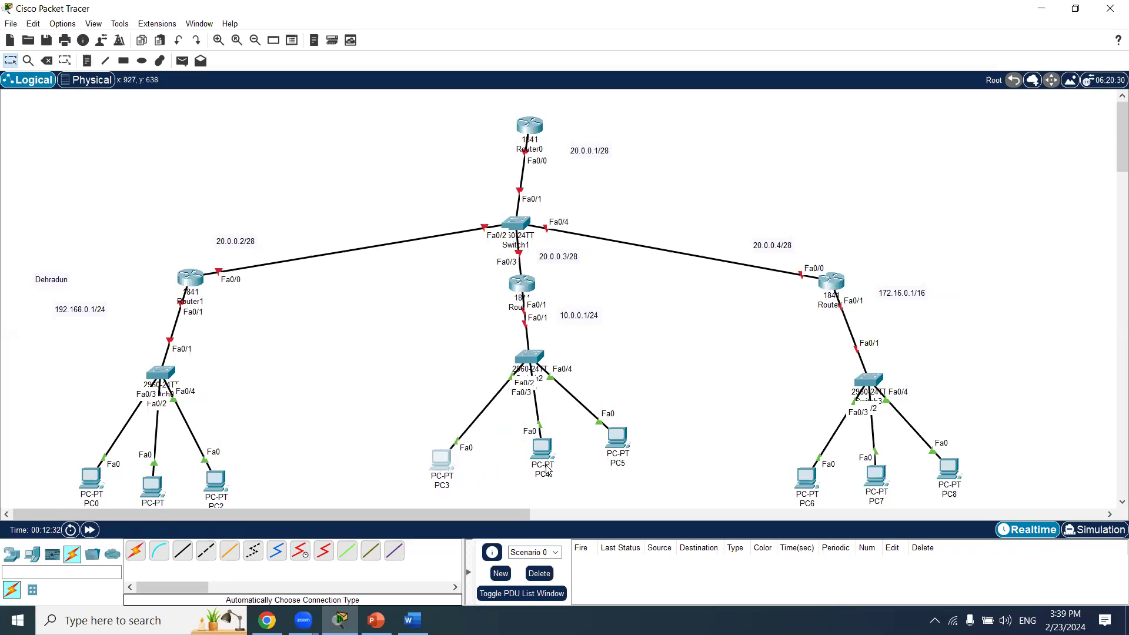
{"action": "left_click_drag", "start_coordinate": [544, 455], "coordinate": [552, 475]}
{"action": "left_click_drag", "start_coordinate": [618, 441], "coordinate": [657, 458]}
{"action": "left_click", "coordinate": [691, 408]}
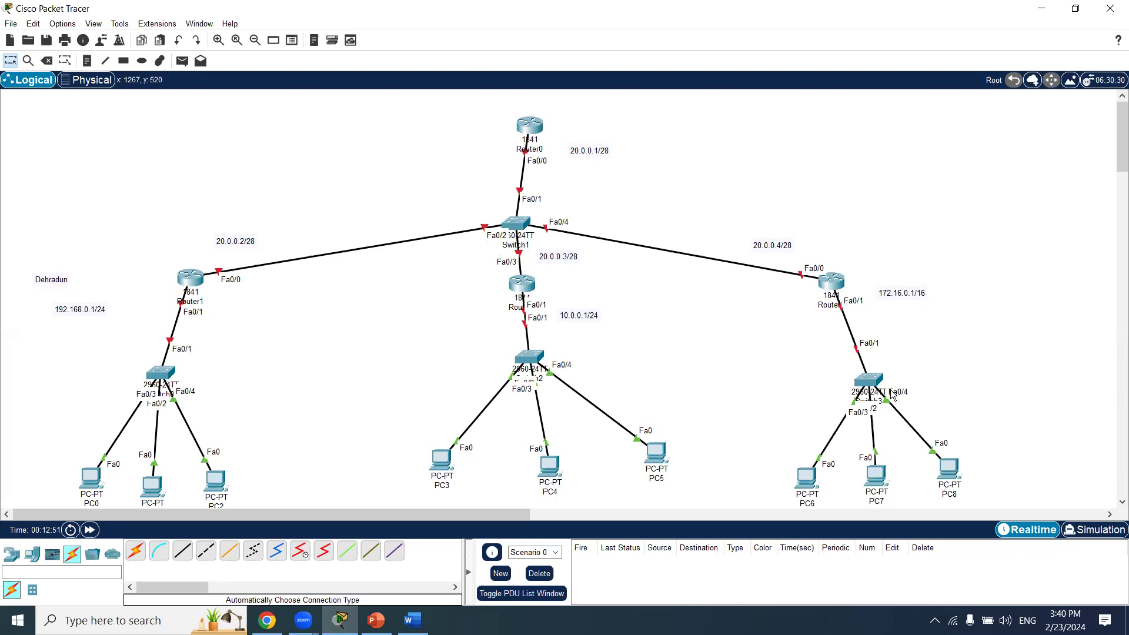
Move the 20.0.0.4/28 address note slightly closer to Router3.
{"action": "left_click_drag", "start_coordinate": [469, 110], "coordinate": [627, 192]}
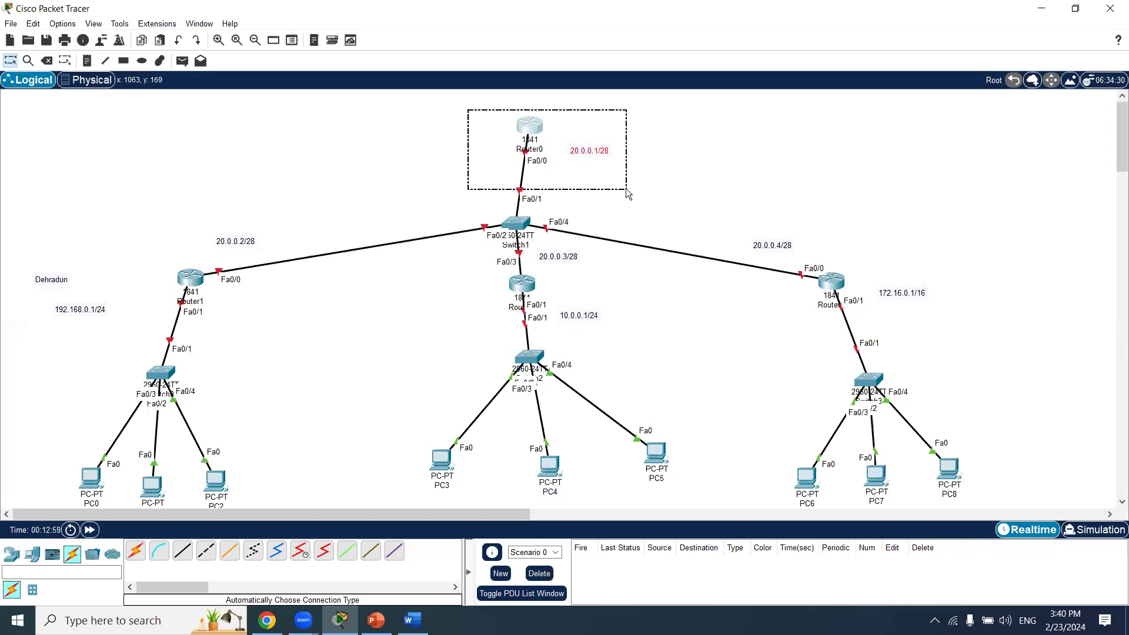
{"action": "left_click_drag", "start_coordinate": [627, 192], "coordinate": [627, 192]}
{"action": "left_click_drag", "start_coordinate": [126, 250], "coordinate": [238, 323]}
{"action": "left_click_drag", "start_coordinate": [434, 288], "coordinate": [617, 320]}
{"action": "mouse_move", "coordinate": [772, 244]}
{"action": "left_mouse_down"}
{"action": "mouse_move", "coordinate": [813, 328]}
{"action": "mouse_move", "coordinate": [815, 292]}
{"action": "mouse_move", "coordinate": [783, 249]}
{"action": "left_mouse_up"}
{"action": "left_click", "coordinate": [732, 325]}
{"action": "left_click_drag", "start_coordinate": [460, 98], "coordinate": [655, 180]}
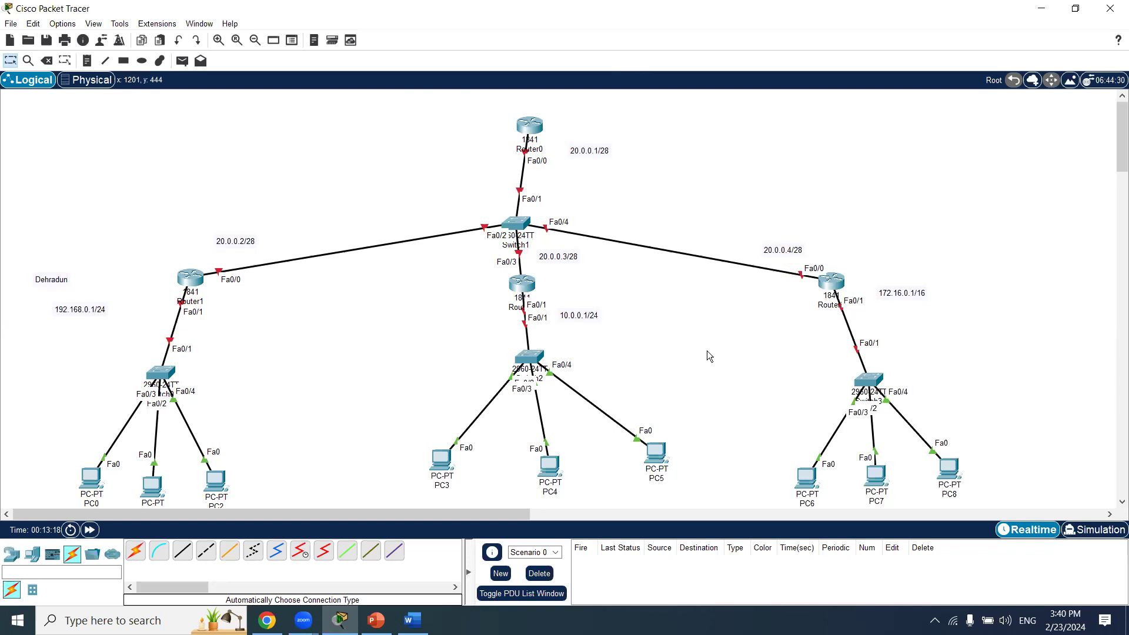
{"action": "left_click_drag", "start_coordinate": [334, 142], "coordinate": [717, 260]}
{"action": "left_click_drag", "start_coordinate": [346, 173], "coordinate": [623, 235]}
{"action": "left_click_drag", "start_coordinate": [46, 388], "coordinate": [248, 476]}
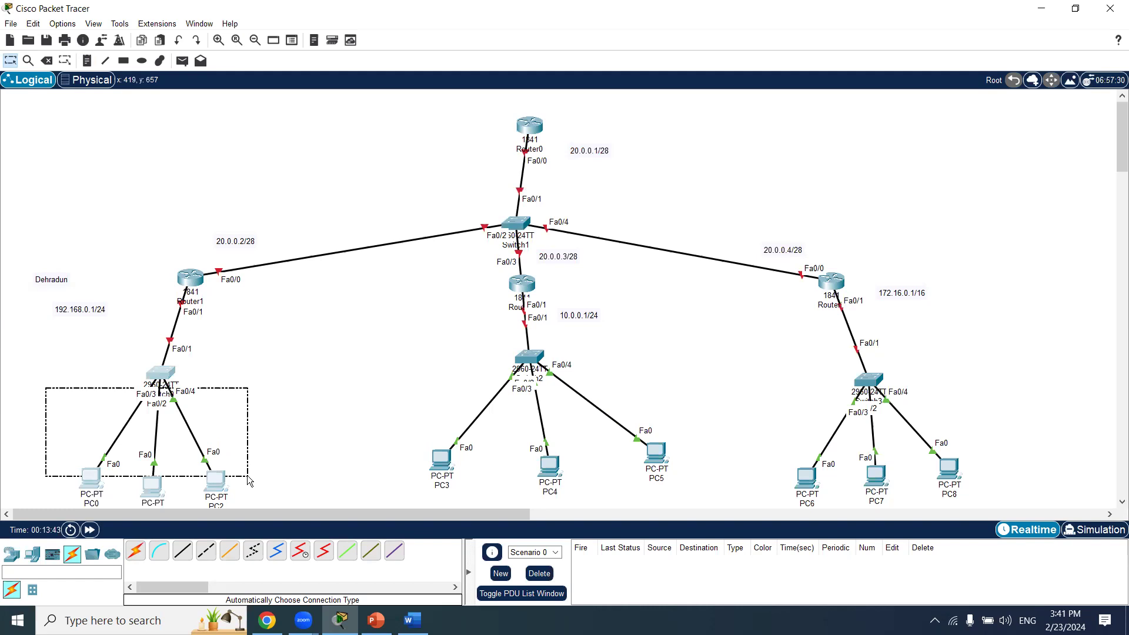
{"action": "left_click_drag", "start_coordinate": [248, 476], "coordinate": [247, 475]}
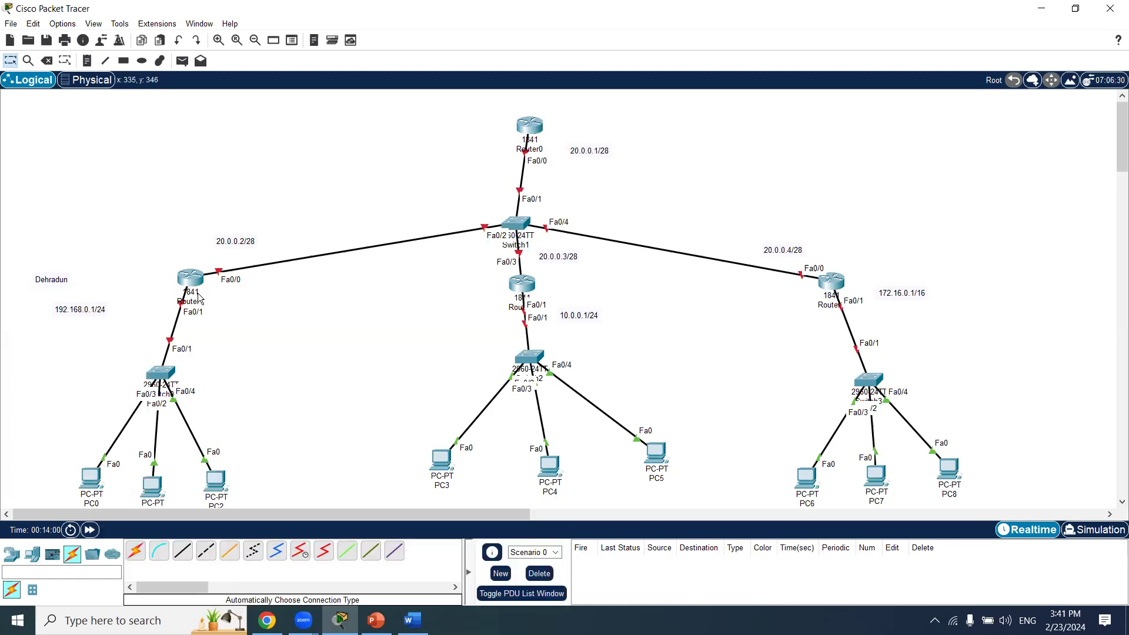
Open Router0's command line in a maximized window and decline the initial configuration dialog.
{"action": "mouse_move", "coordinate": [198, 297]}
{"action": "left_click", "coordinate": [531, 125]}
{"action": "left_click", "coordinate": [494, 118]}
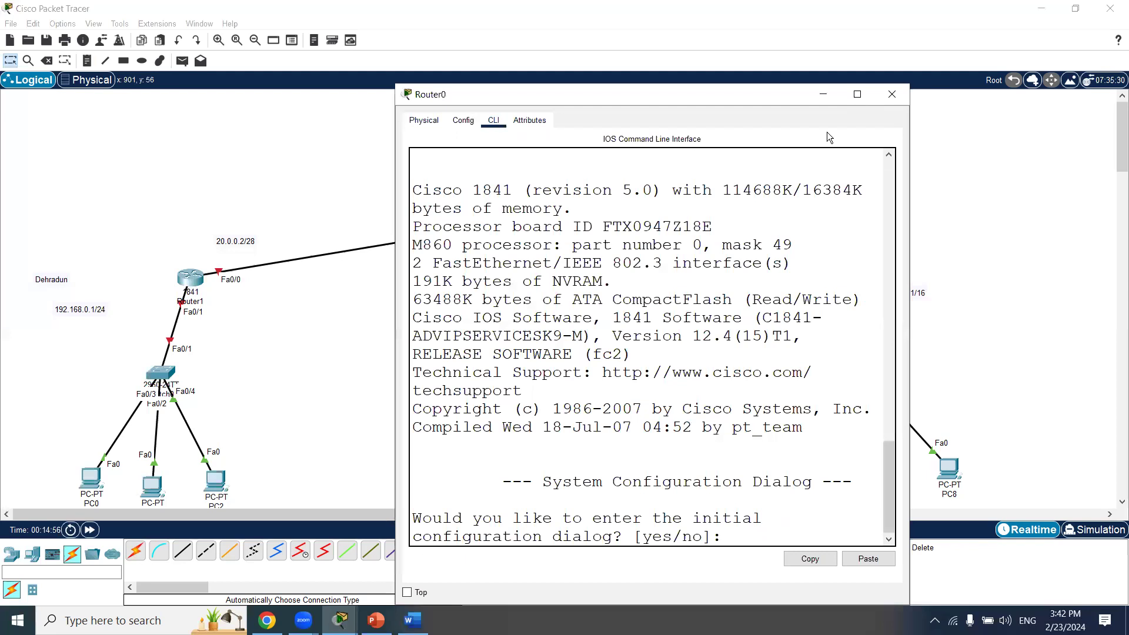
{"action": "left_click", "coordinate": [857, 94]}
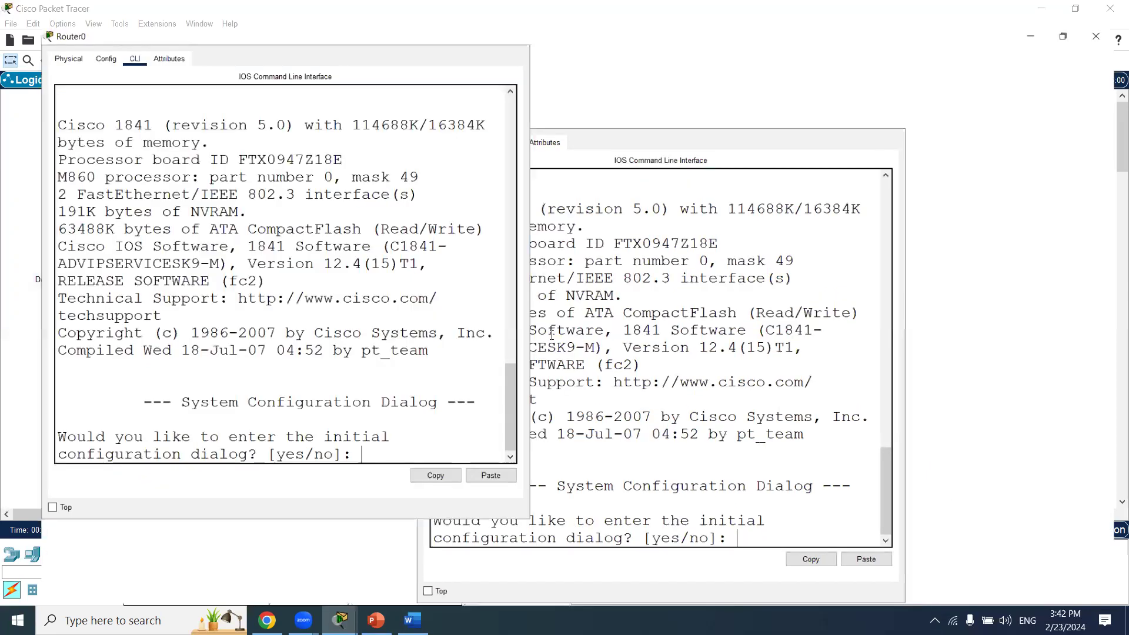
{"action": "type", "text": "n"}
{"action": "key", "text": "Return"}
{"action": "key", "text": "Return"}
{"action": "key", "text": "Return"}
{"action": "key", "text": "Return"}
{"action": "key", "text": "Return"}
Enter privileged mode on Router0 with the en command and close its window.
{"action": "type", "text": "en"}
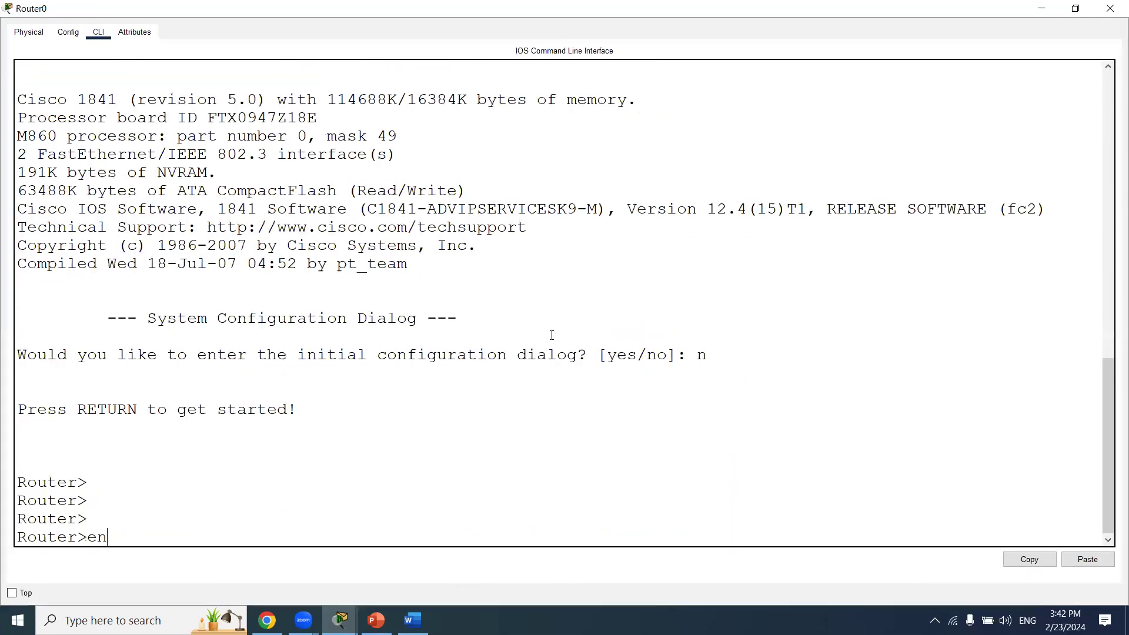
{"action": "key", "text": "Return"}
{"action": "key", "text": "Return"}
{"action": "key", "text": "Return"}
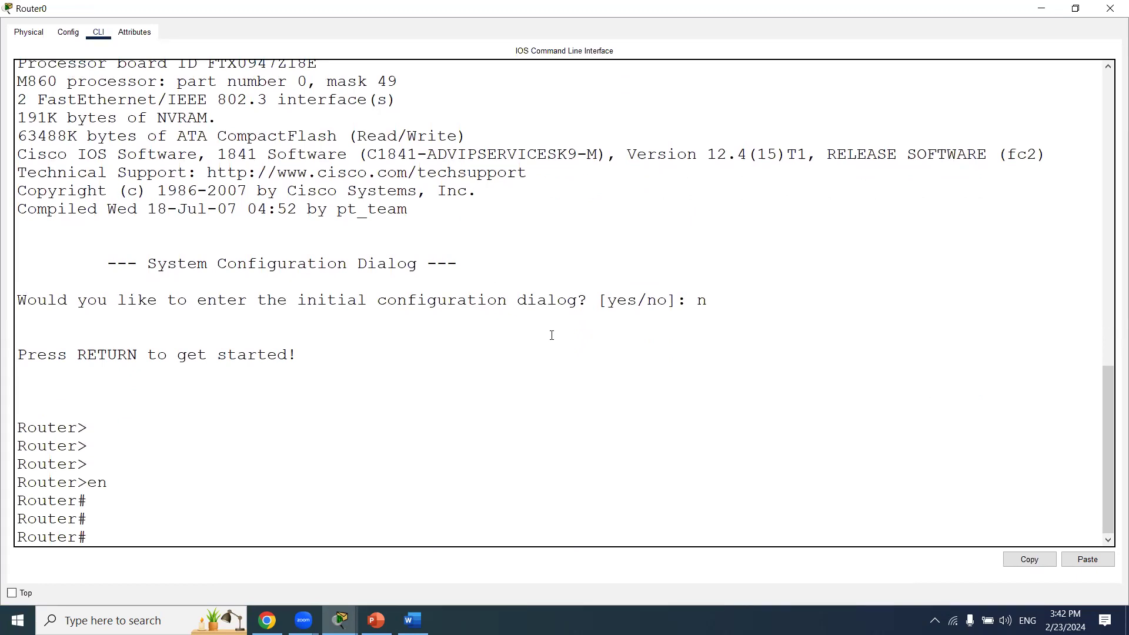
{"action": "left_click", "coordinate": [1110, 8]}
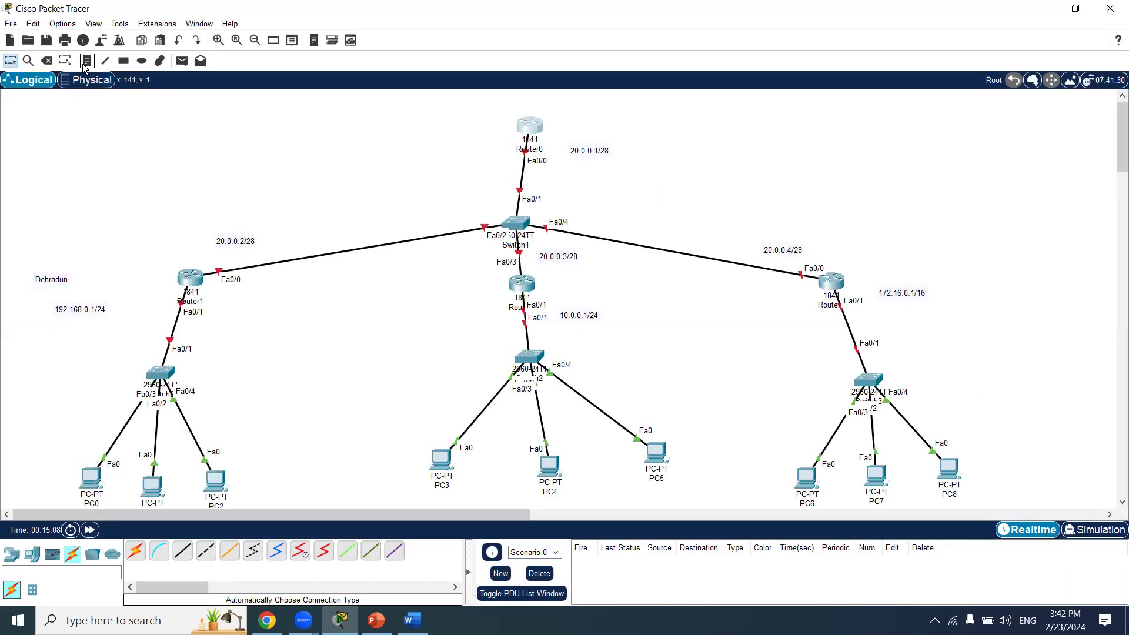
Switch to the Word document and start a numbered list below the definition with "To create network or to set ip address .".
{"action": "left_click", "coordinate": [413, 620]}
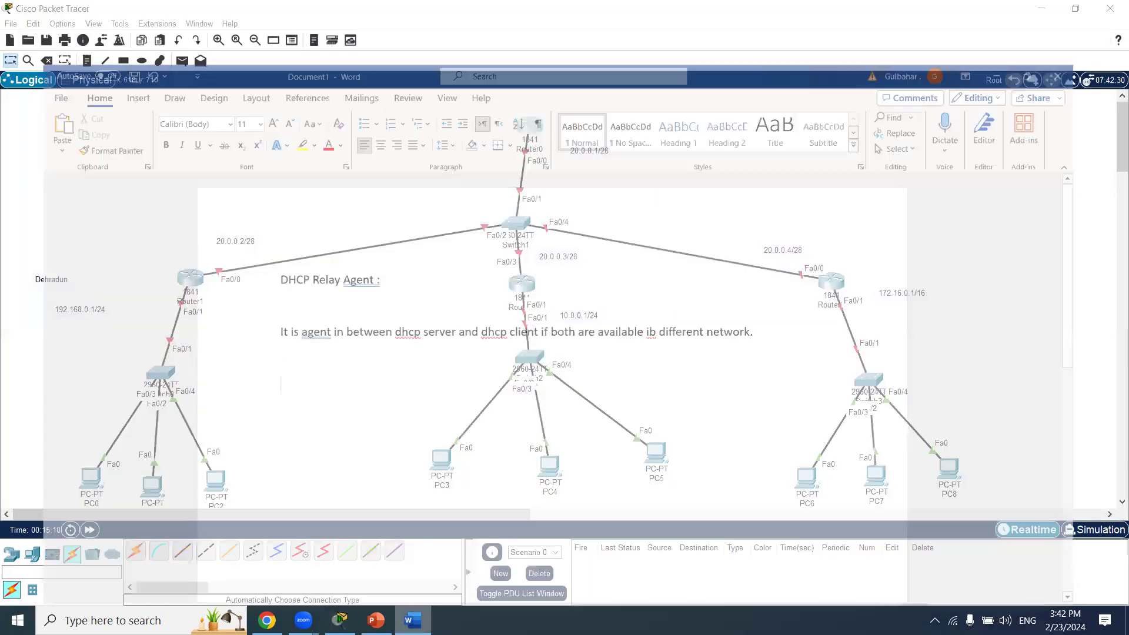
{"action": "key", "text": "Return"}
{"action": "key", "text": "Return"}
{"action": "key", "text": "Return"}
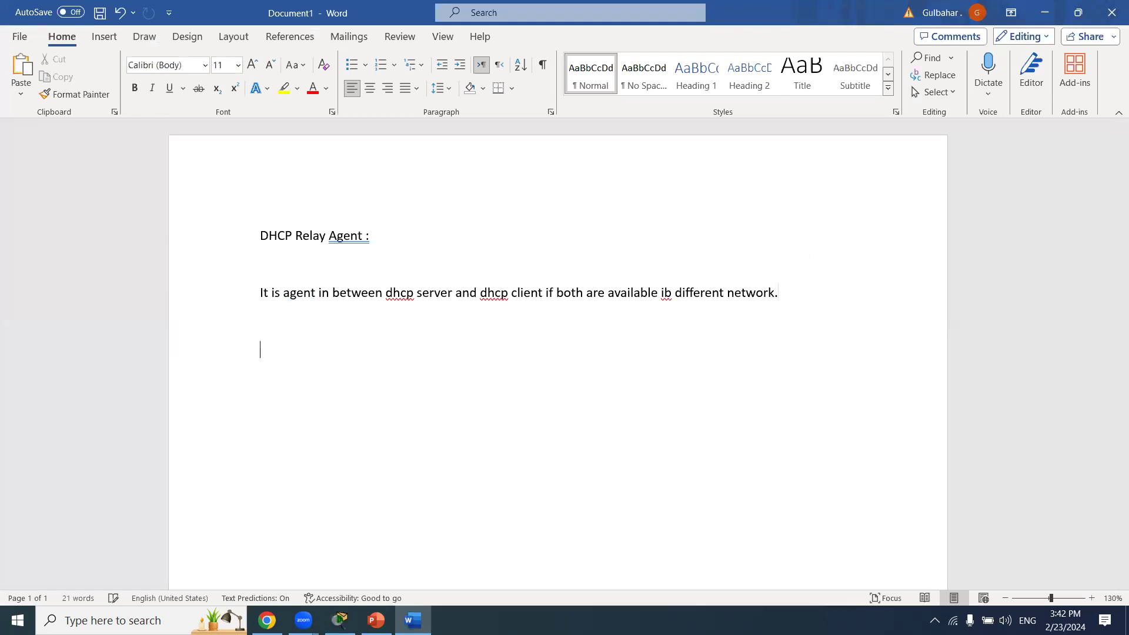
{"action": "type", "text": "1. To create network"}
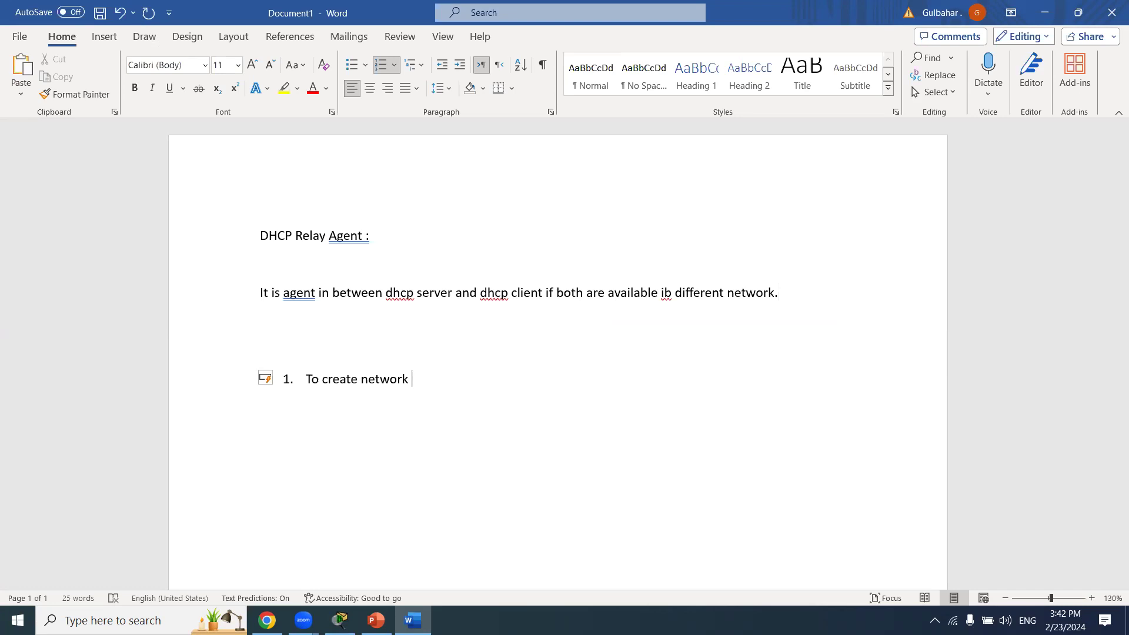
{"action": "type", "text": " or to set ip address ."}
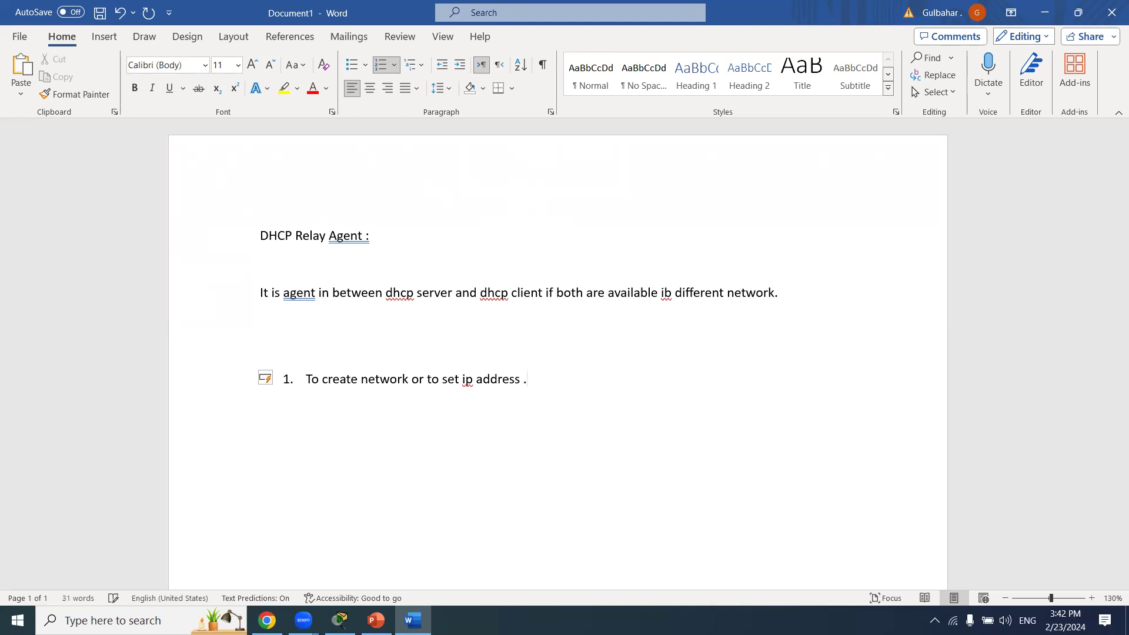
Add the second list item "To create route by any protocol.".
{"action": "key", "text": "Return"}
{"action": "type", "text": "To create routi"}
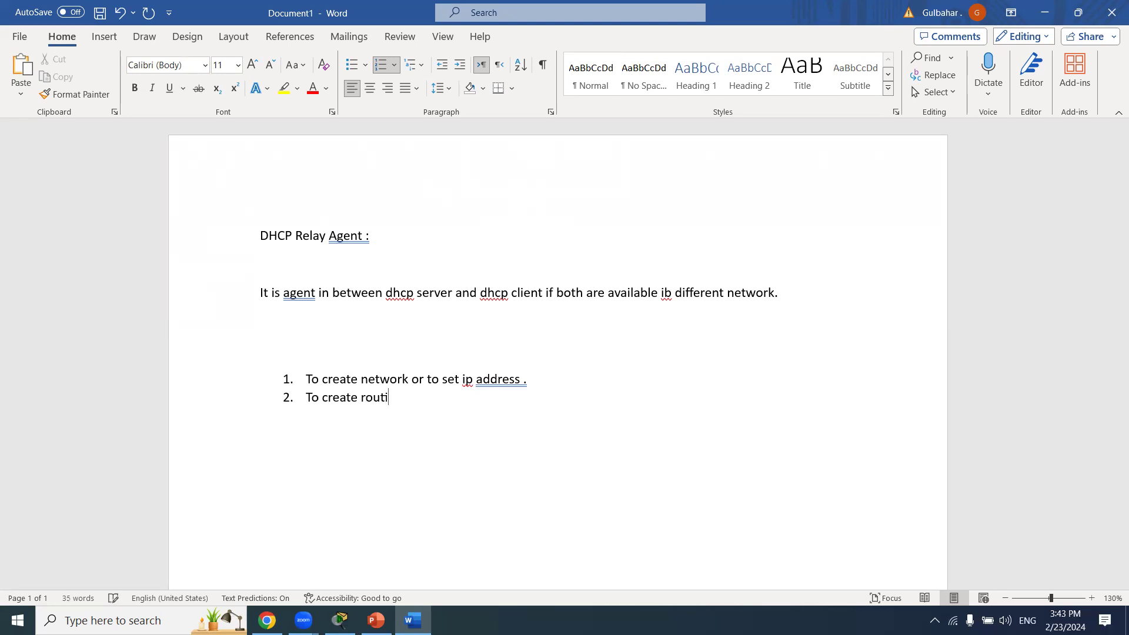
{"action": "key", "text": "BackSpace"}
{"action": "type", "text": "e by any protocol."}
Add the third list item "To create dhcp service on HO router.".
{"action": "key", "text": "Return"}
{"action": "type", "text": "To crete"}
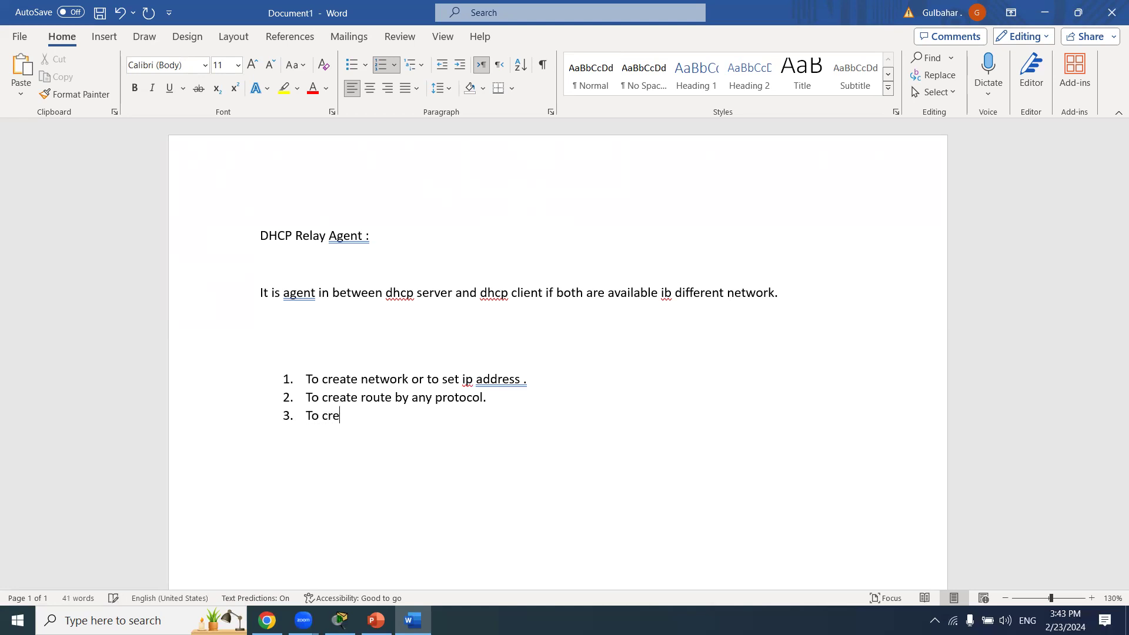
{"action": "key", "text": "BackSpace"}
{"action": "key", "text": "BackSpace"}
{"action": "key", "text": "BackSpace"}
{"action": "key", "text": "BackSpace"}
{"action": "key", "text": "BackSpace"}
{"action": "type", "text": "cretae"}
{"action": "key", "text": "BackSpace"}
{"action": "key", "text": "BackSpace"}
{"action": "key", "text": "BackSpace"}
{"action": "key", "text": "BackSpace"}
{"action": "key", "text": "BackSpace"}
{"action": "key", "text": "BackSpace"}
{"action": "type", "text": "reate dhcp service on top"}
{"action": "key", "text": "BackSpace"}
{"action": "key", "text": "BackSpace"}
{"action": "key", "text": "BackSpace"}
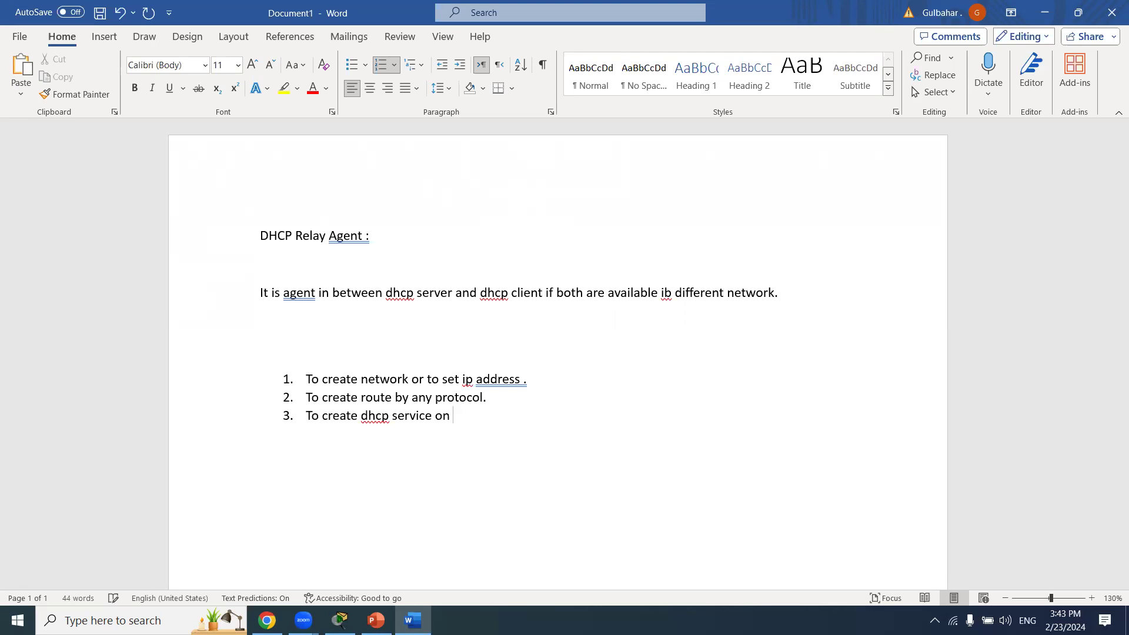
{"action": "type", "text": "main"}
{"action": "key", "text": "BackSpace"}
{"action": "key", "text": "BackSpace"}
{"action": "key", "text": "BackSpace"}
{"action": "key", "text": "BackSpace"}
{"action": "key", "text": "BackSpace"}
{"action": "key", "text": "BackSpace"}
{"action": "type", "text": "HO router."}
Add the fourth list item "To enable dhcp-relay agent on Local router .".
{"action": "key", "text": "Return"}
{"action": "type", "text": "To enable"}
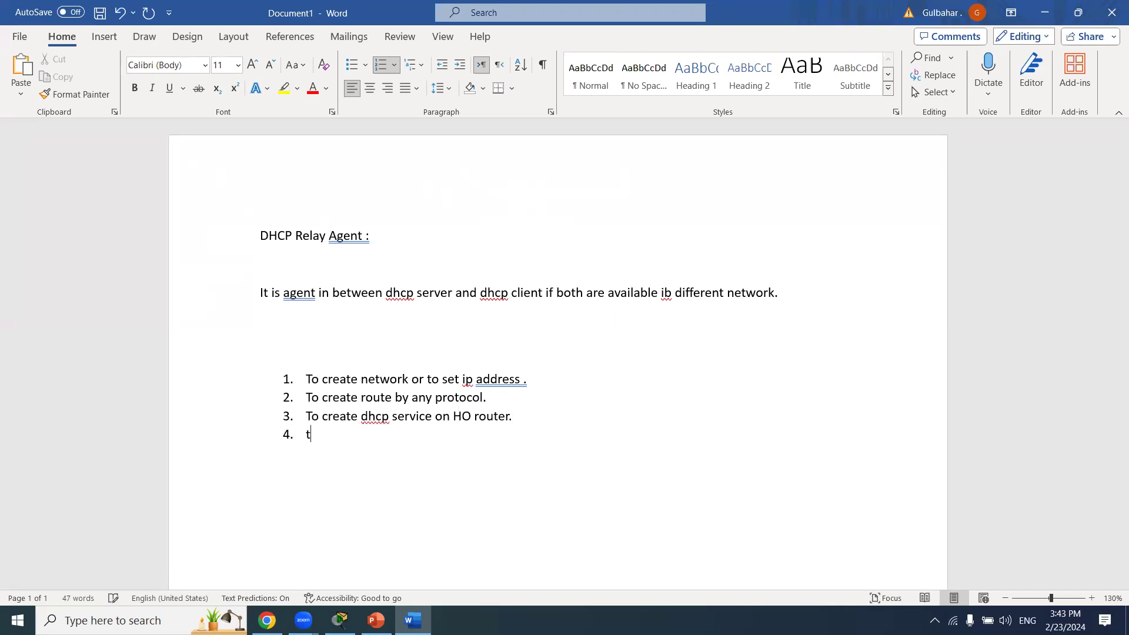
{"action": "type", "text": " dhcp-relay agent on"}
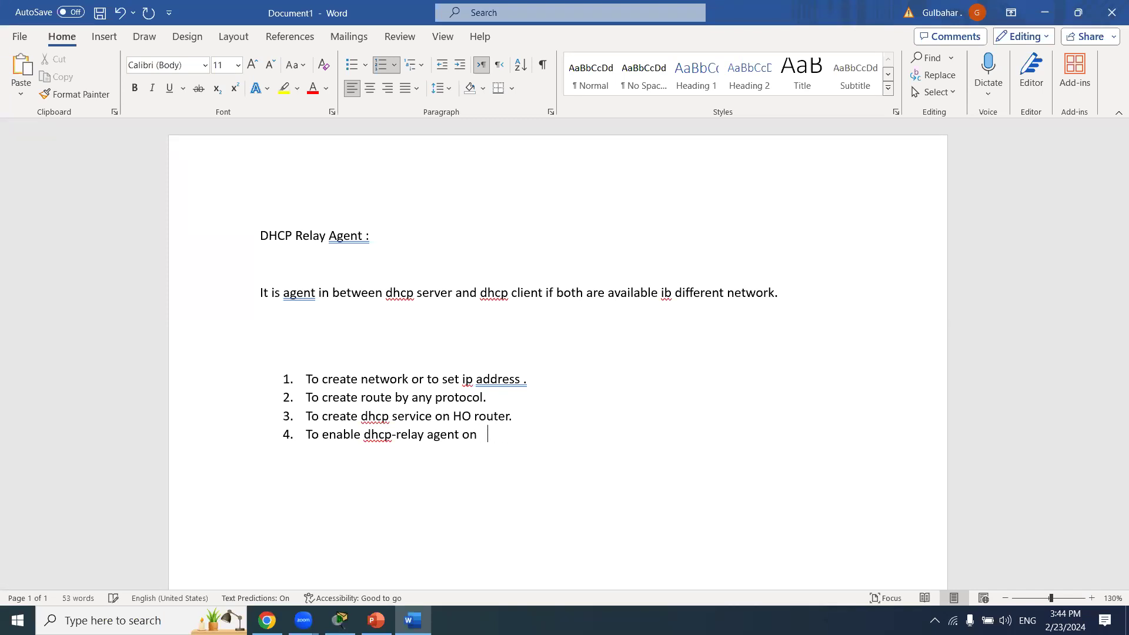
{"action": "type", "text": "Local router ."}
Return to Packet Tracer, reopen Router0's command line and enter global configuration mode with conf t.
{"action": "left_click", "coordinate": [1045, 12]}
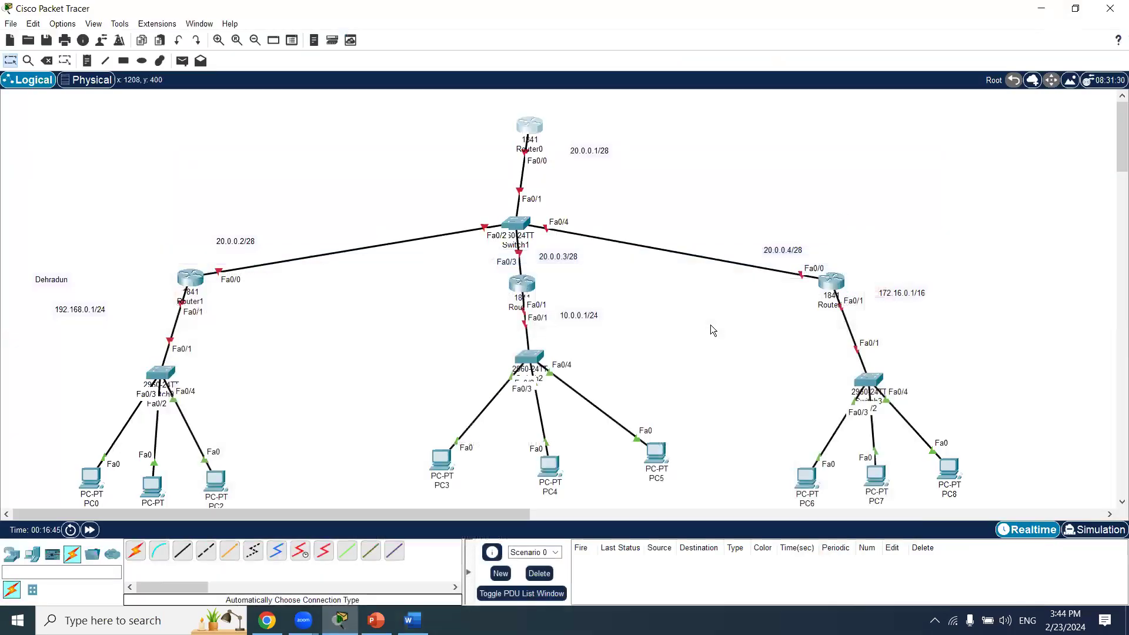
{"action": "left_click", "coordinate": [531, 126]}
{"action": "key", "text": "Return"}
{"action": "key", "text": "Return"}
{"action": "key", "text": "Return"}
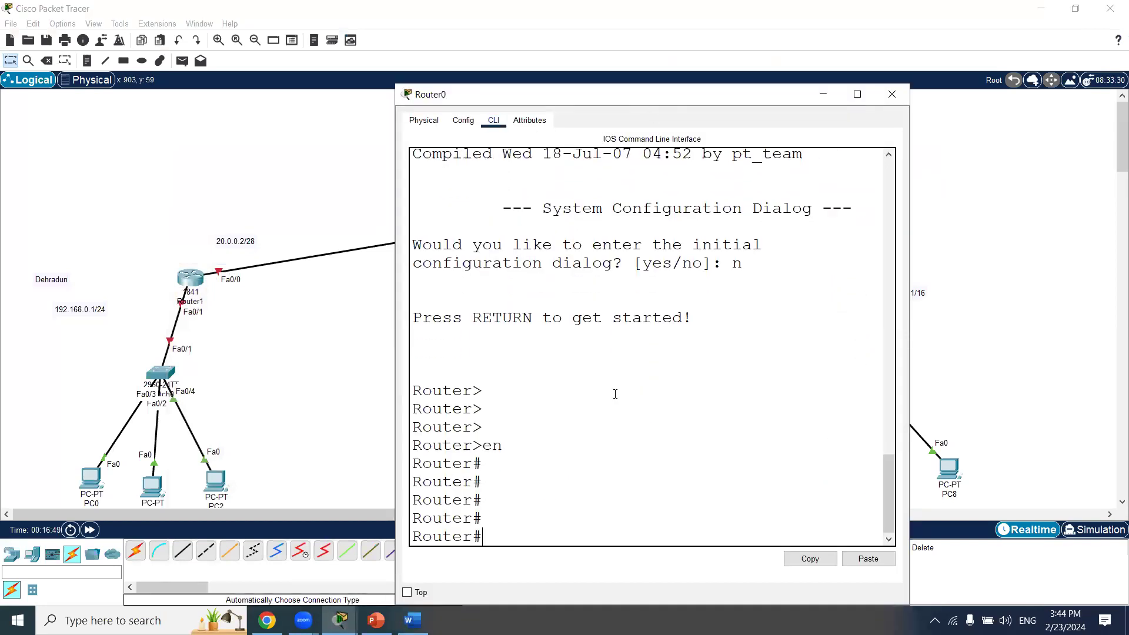
{"action": "type", "text": "conf t"}
{"action": "key", "text": "Return"}
{"action": "key", "text": "Return"}
Assign IP address 20.0.0.1 with mask 255.255.255.240 to Router0's fa0/0 interface.
{"action": "type", "text": "int c"}
{"action": "key", "text": "BackSpace"}
{"action": "type", "text": "fa0/0"}
{"action": "key", "text": "Return"}
{"action": "key", "text": "Return"}
{"action": "type", "text": "ip add 20."}
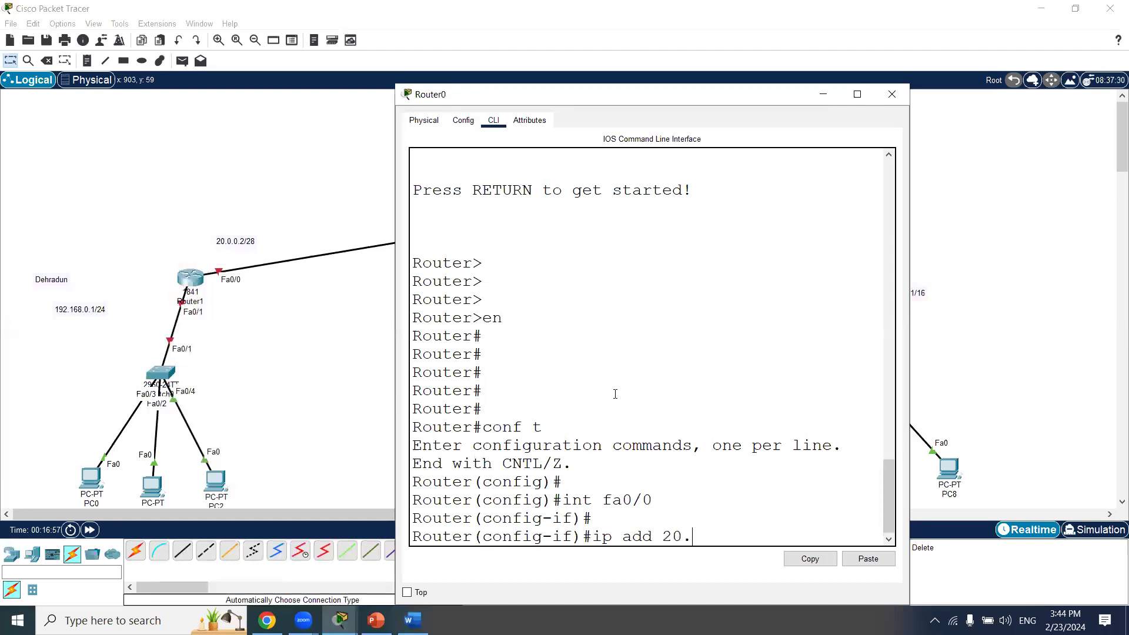
{"action": "type", "text": "0.0.1 255.255.255.240"}
{"action": "key", "text": "Return"}
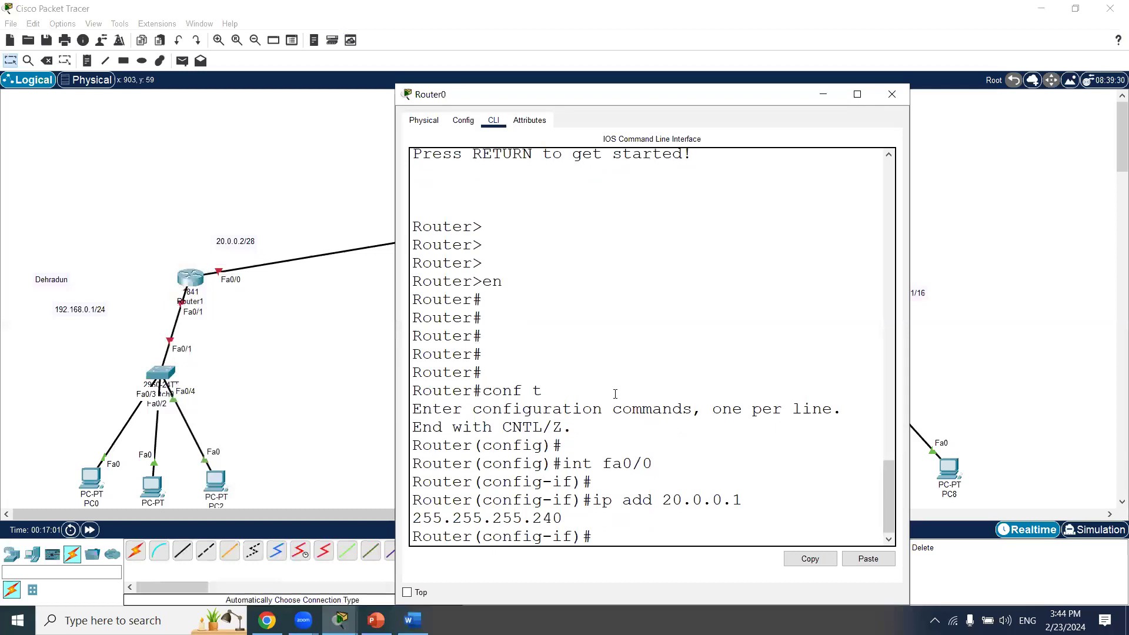
Enable Router0's fa0/0 interface with no shutdown and exit back to global configuration mode.
{"action": "key", "text": "Return"}
{"action": "type", "text": "no shutdown"}
{"action": "key", "text": "Tab"}
{"action": "key", "text": "Return"}
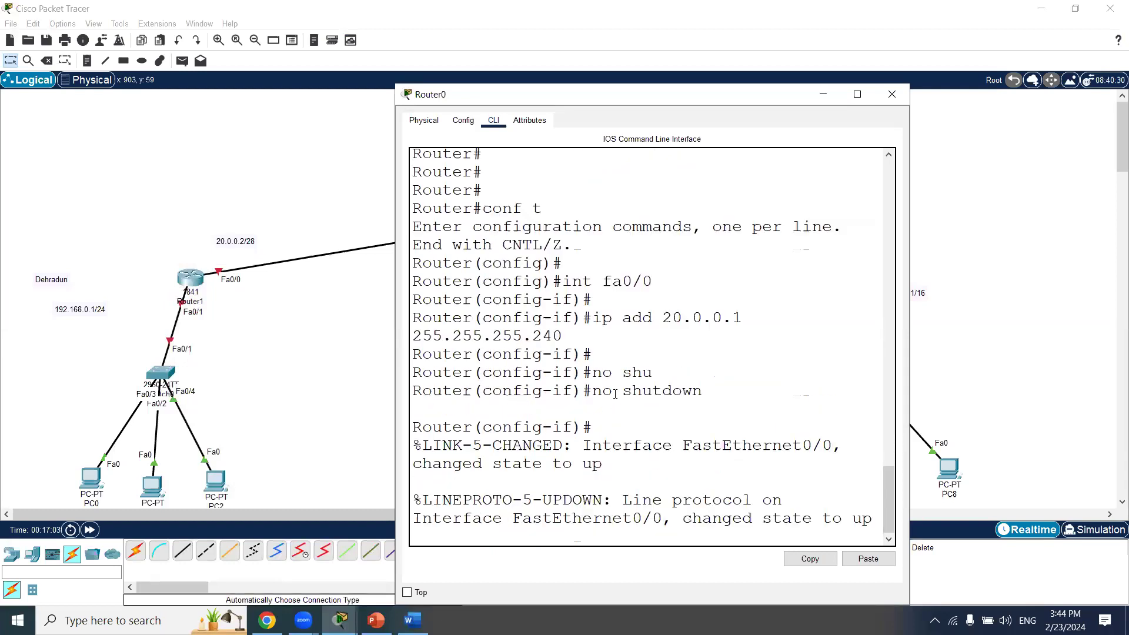
{"action": "key", "text": "Return"}
{"action": "key", "text": "Return"}
{"action": "type", "text": "exit"}
{"action": "key", "text": "Return"}
{"action": "key", "text": "Return"}
{"action": "key", "text": "Return"}
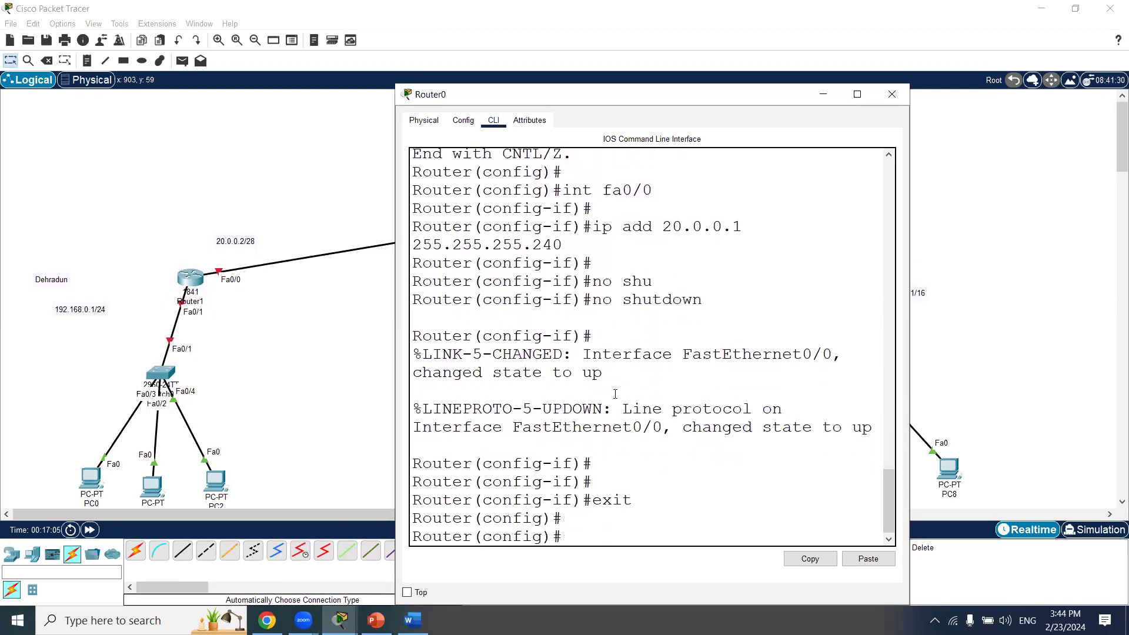
Try to start RIP on Router0 with the network in the same command, router rip 20.0.0.0.
{"action": "type", "text": "router "}
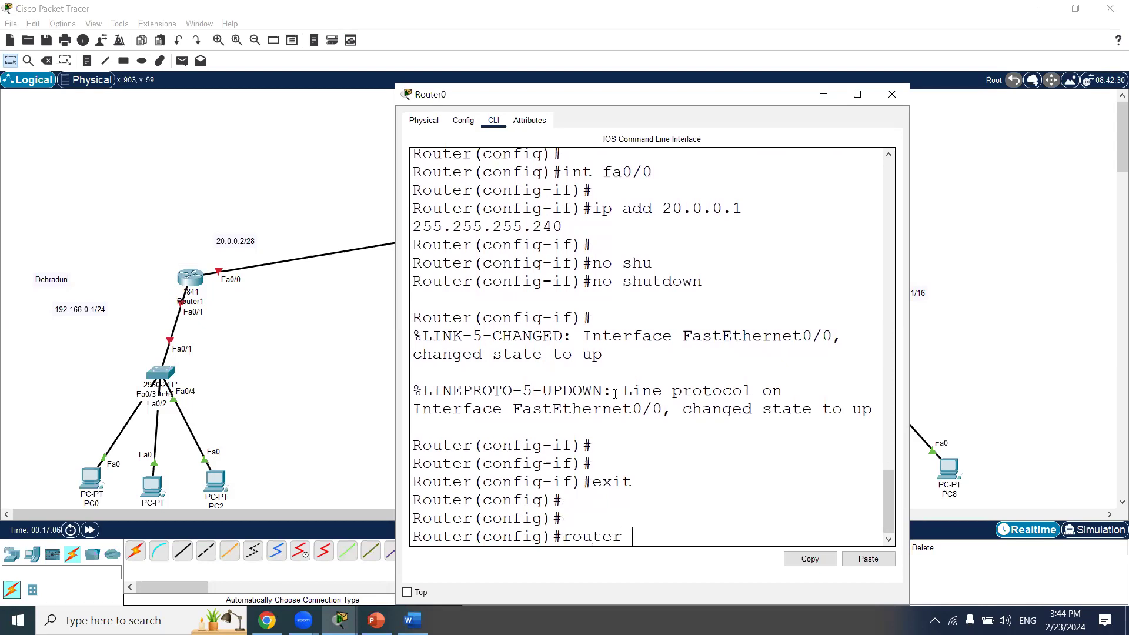
{"action": "type", "text": "ri"}
{"action": "key", "text": "Tab"}
{"action": "type", "text": "20.0.0.0"}
{"action": "key", "text": "Return"}
{"action": "key", "text": "Return"}
Enable RIP on Router0, advertise network 20.0.0.0, end the configuration and close the router window.
{"action": "key", "text": "Up"}
{"action": "key", "text": "BackSpace"}
{"action": "key", "text": "BackSpace"}
{"action": "key", "text": "BackSpace"}
{"action": "key", "text": "BackSpace"}
{"action": "key", "text": "BackSpace"}
{"action": "key", "text": "Return"}
{"action": "key", "text": "Return"}
{"action": "type", "text": "net"}
{"action": "key", "text": "Tab"}
{"action": "type", "text": "20.0.0.0"}
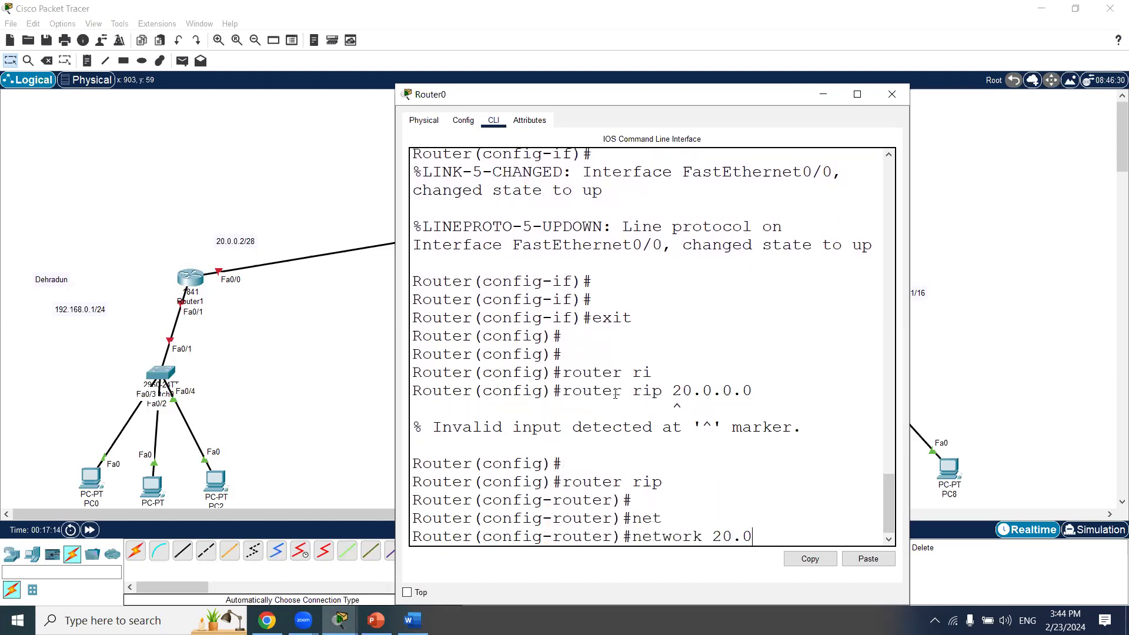
{"action": "key", "text": "Return"}
{"action": "key", "text": "ctrl+z"}
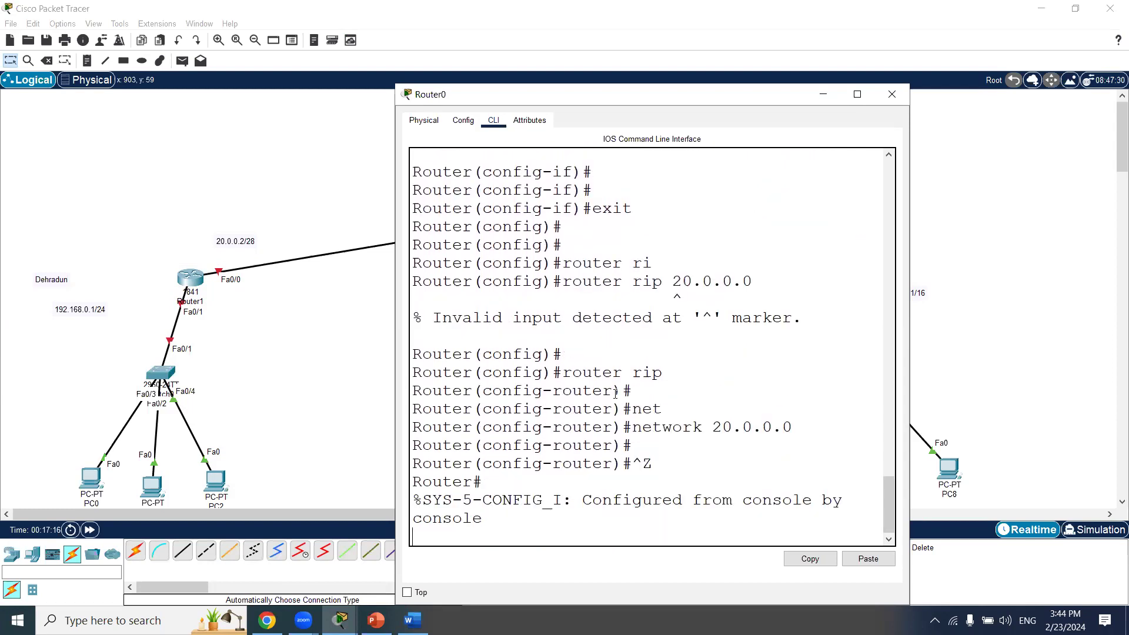
{"action": "left_click", "coordinate": [894, 95]}
Move the 192.168.0.1/24 address note closer to Router1.
{"action": "left_click_drag", "start_coordinate": [131, 236], "coordinate": [287, 316]}
{"action": "left_click", "coordinate": [287, 316]}
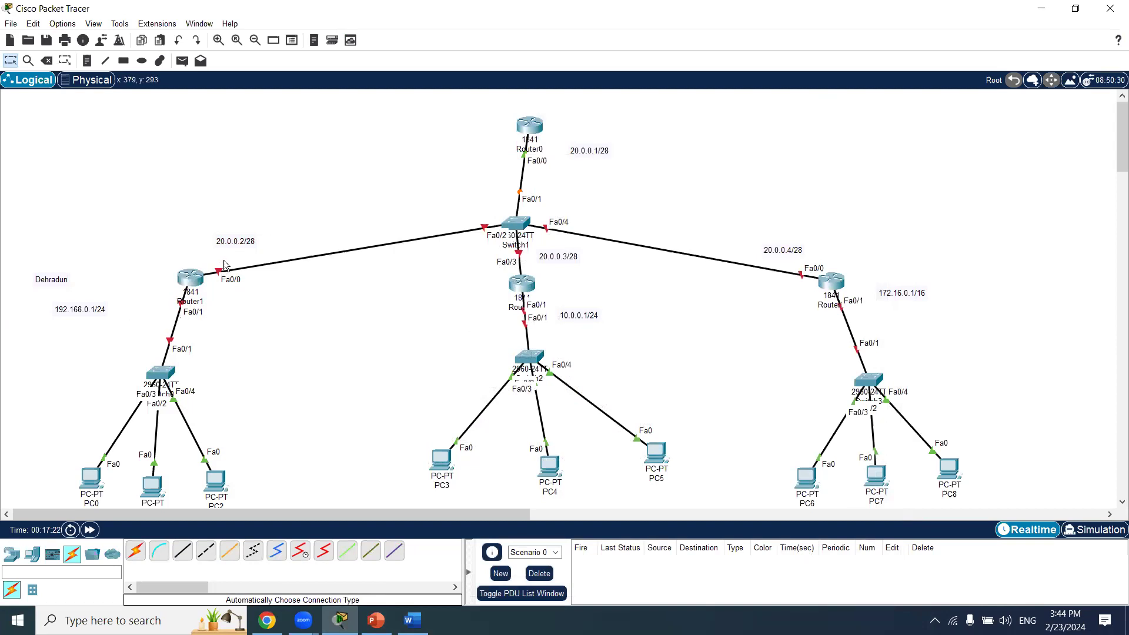
{"action": "left_click_drag", "start_coordinate": [94, 309], "coordinate": [152, 304]}
{"action": "left_click", "coordinate": [267, 320]}
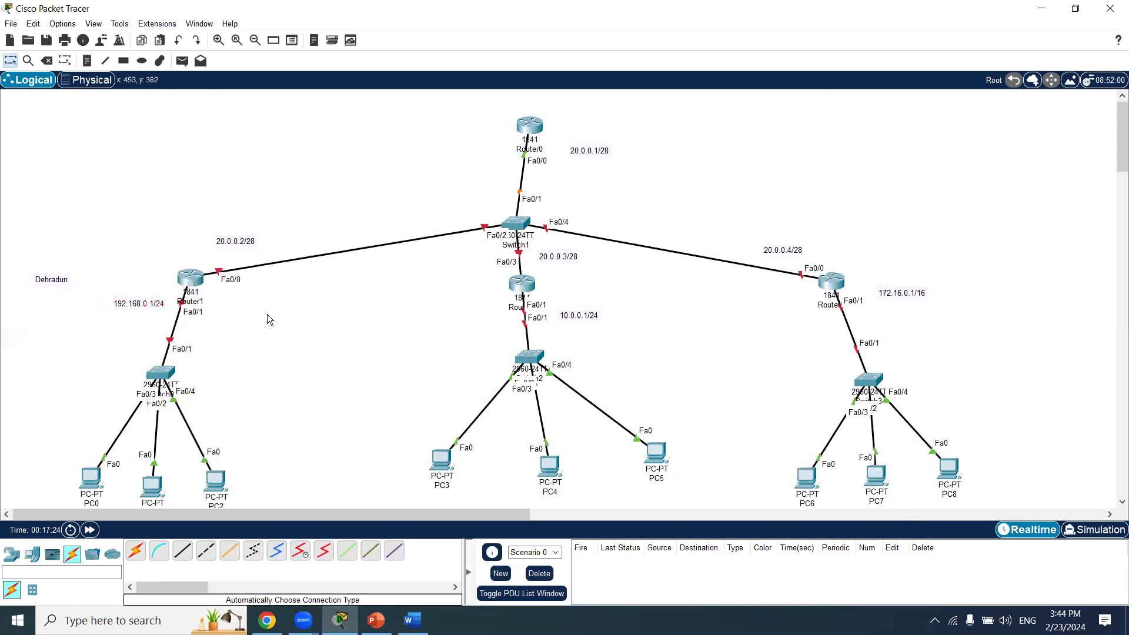
Open Router1's command line, decline the initial configuration dialog and enter privileged mode with en.
{"action": "left_click", "coordinate": [196, 286]}
{"action": "left_click", "coordinate": [494, 121]}
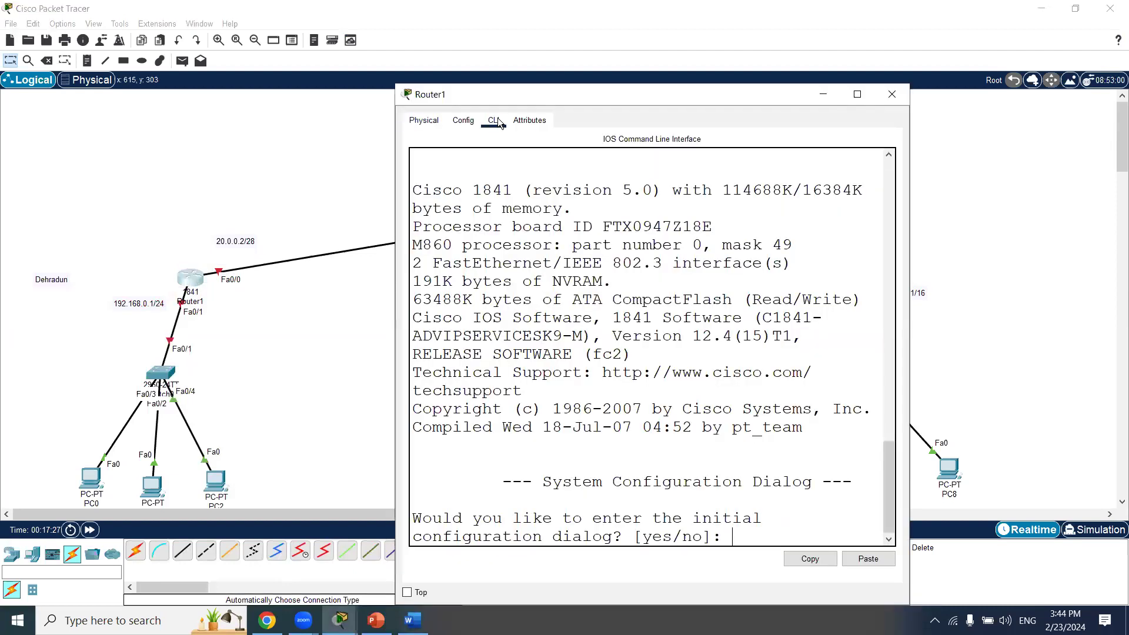
{"action": "type", "text": "n"}
{"action": "key", "text": "Return"}
{"action": "key", "text": "Return"}
{"action": "key", "text": "Return"}
{"action": "type", "text": "en"}
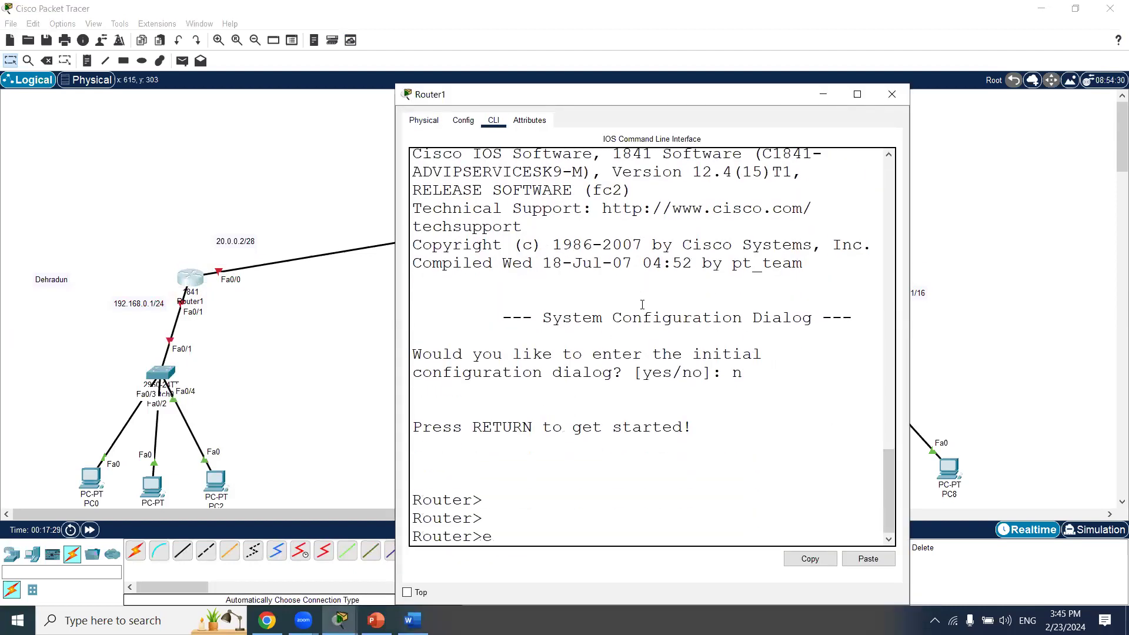
{"action": "key", "text": "Return"}
In Router1's global configuration, assign FastEthernet0/0 the address 20.0.0.2 with mask 255.255.255.240.
{"action": "type", "text": "conf t"}
{"action": "key", "text": "Return"}
{"action": "type", "text": "int fa0/0"}
{"action": "key", "text": "Return"}
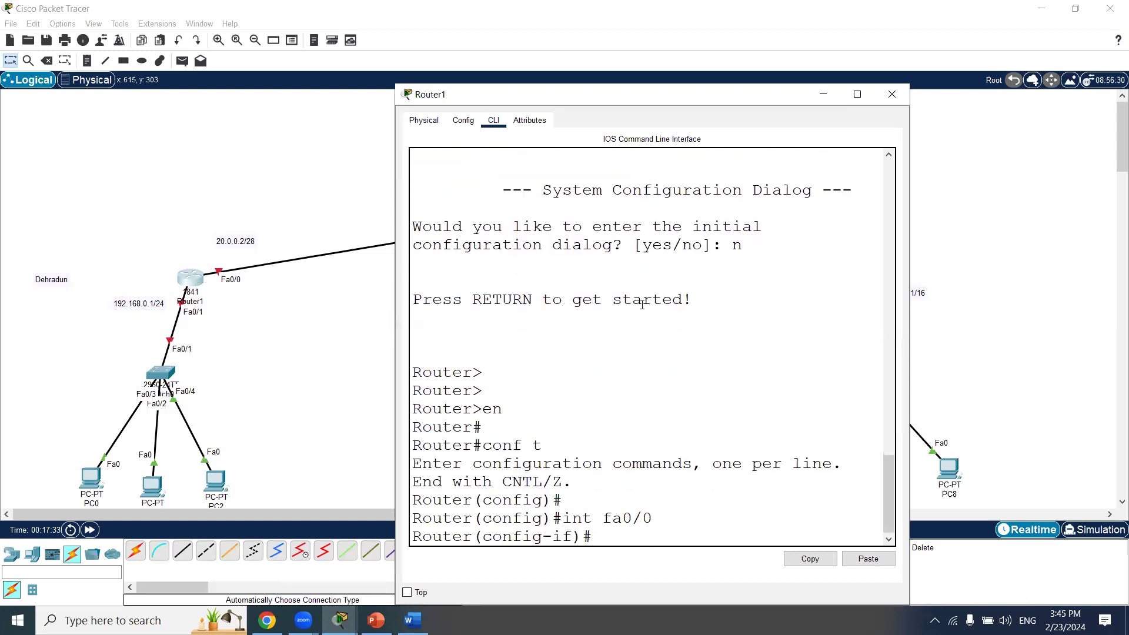
{"action": "key", "text": "Return"}
{"action": "type", "text": "ip add 20.0.0.2 255.255.255"}
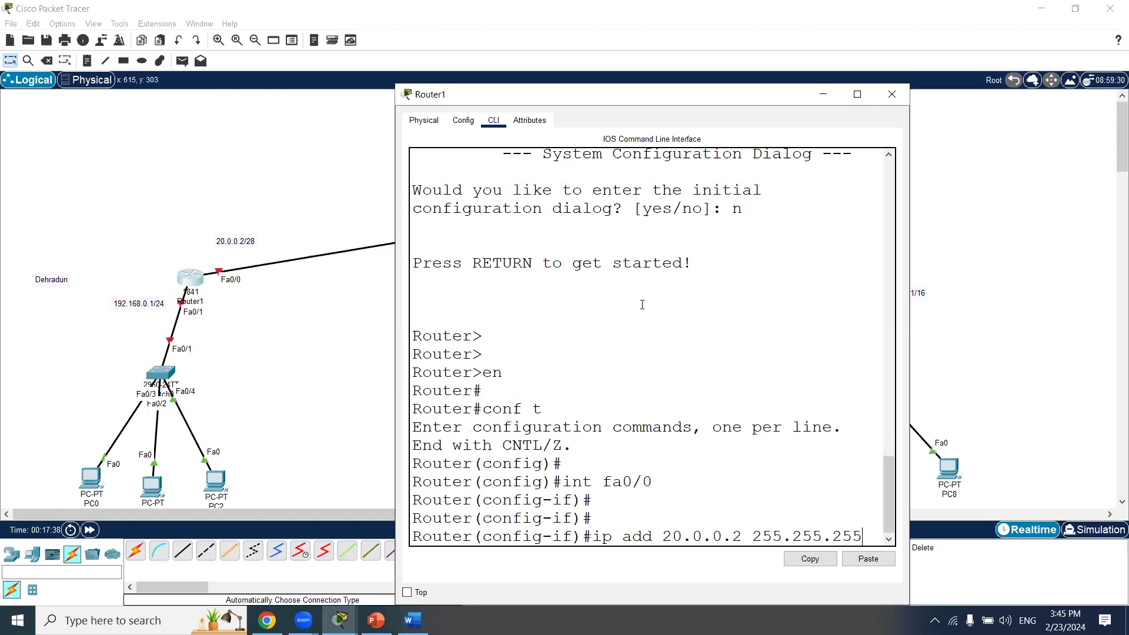
{"action": "type", "text": ".240"}
{"action": "key", "text": "Return"}
{"action": "key", "text": "Return"}
Bring up Router1's FastEthernet0/0 interface with no shutdown.
{"action": "type", "text": "no shu"}
{"action": "key", "text": "Tab"}
{"action": "key", "text": "Return"}
{"action": "key", "text": "Return"}
{"action": "key", "text": "Return"}
Assign 192.168.0.1 with mask 255.255.255.0 to Router1's FastEthernet0/1 and enable the interface with no shutdown.
{"action": "type", "text": "i"}
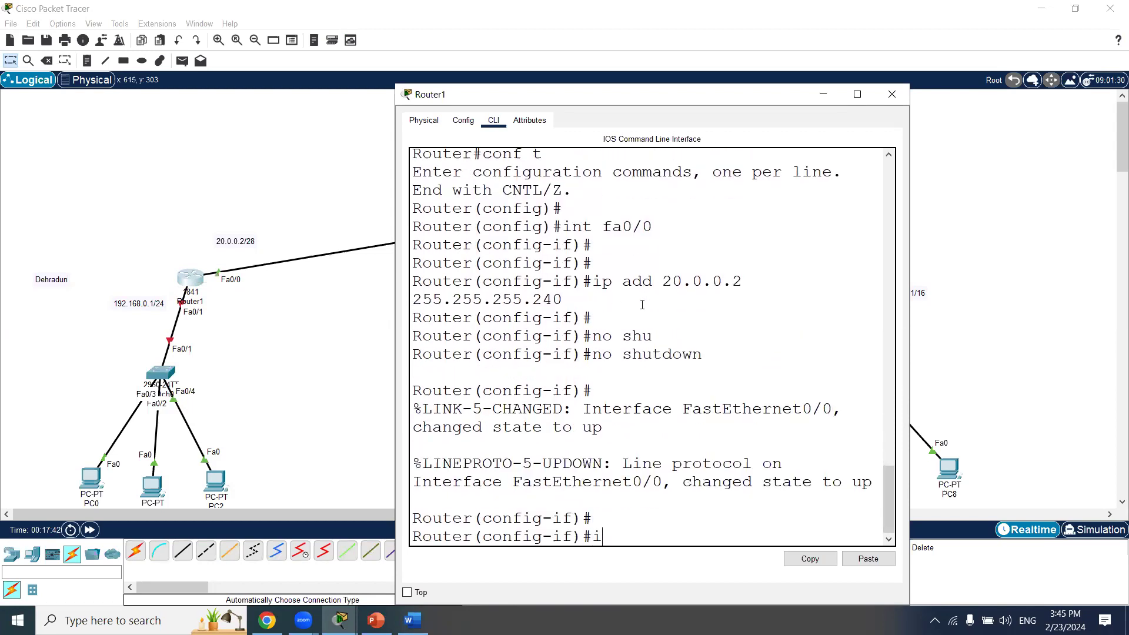
{"action": "type", "text": "nt fa0/1"}
{"action": "key", "text": "Return"}
{"action": "type", "text": "ip add 192.168.0.1 255"}
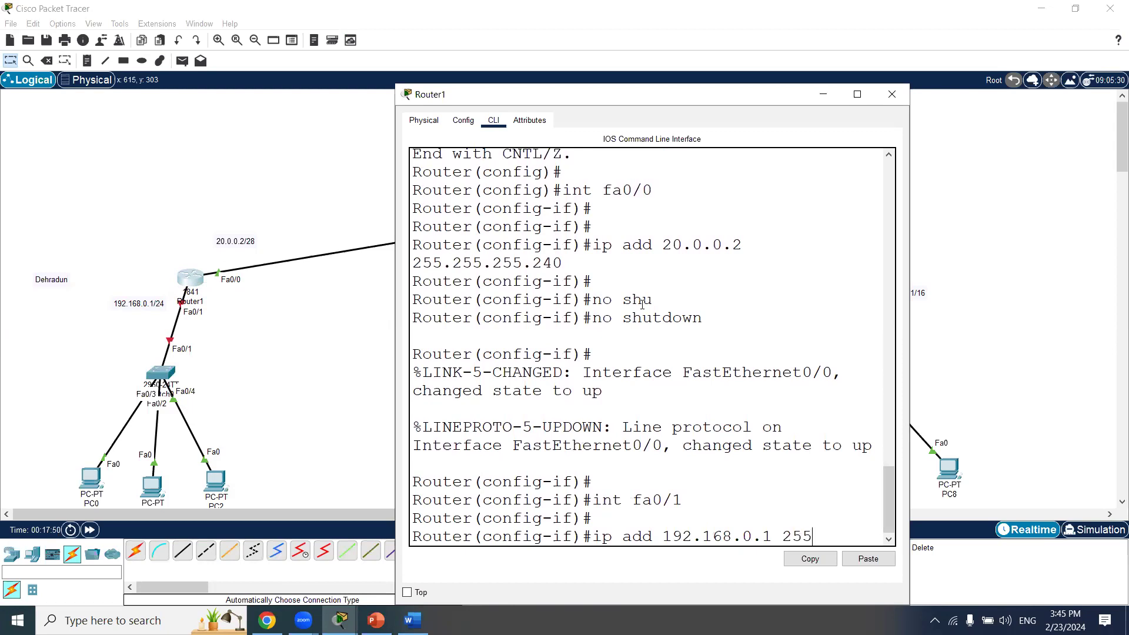
{"action": "type", "text": ".255.255.0"}
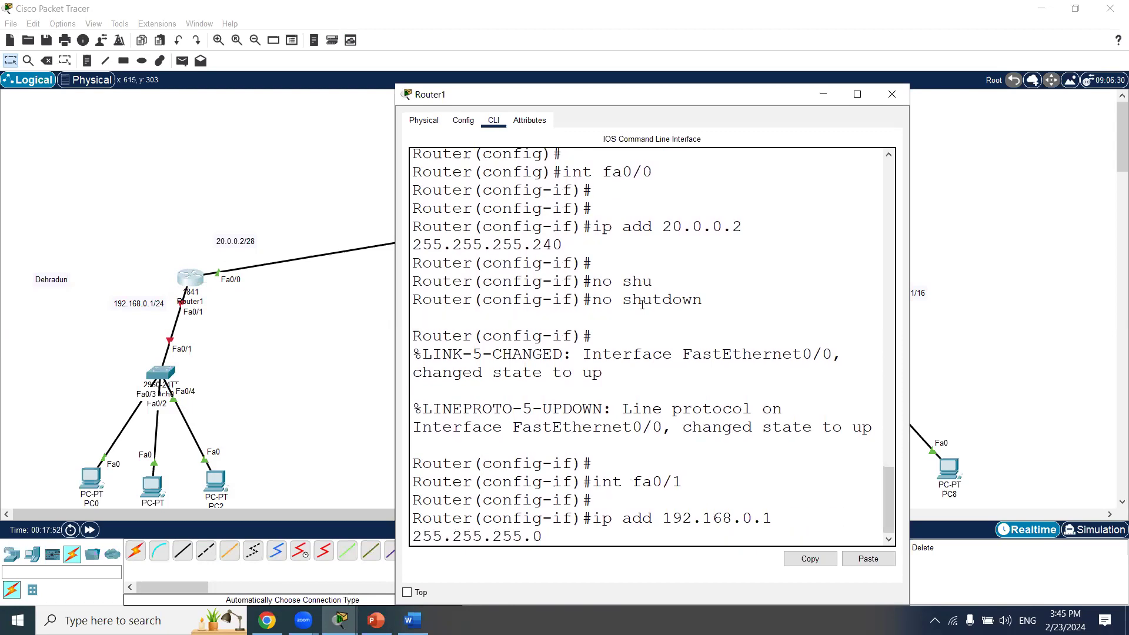
{"action": "key", "text": "Return"}
{"action": "type", "text": "no sh"}
{"action": "type", "text": "u"}
{"action": "key", "text": "Tab"}
{"action": "key", "text": "Return"}
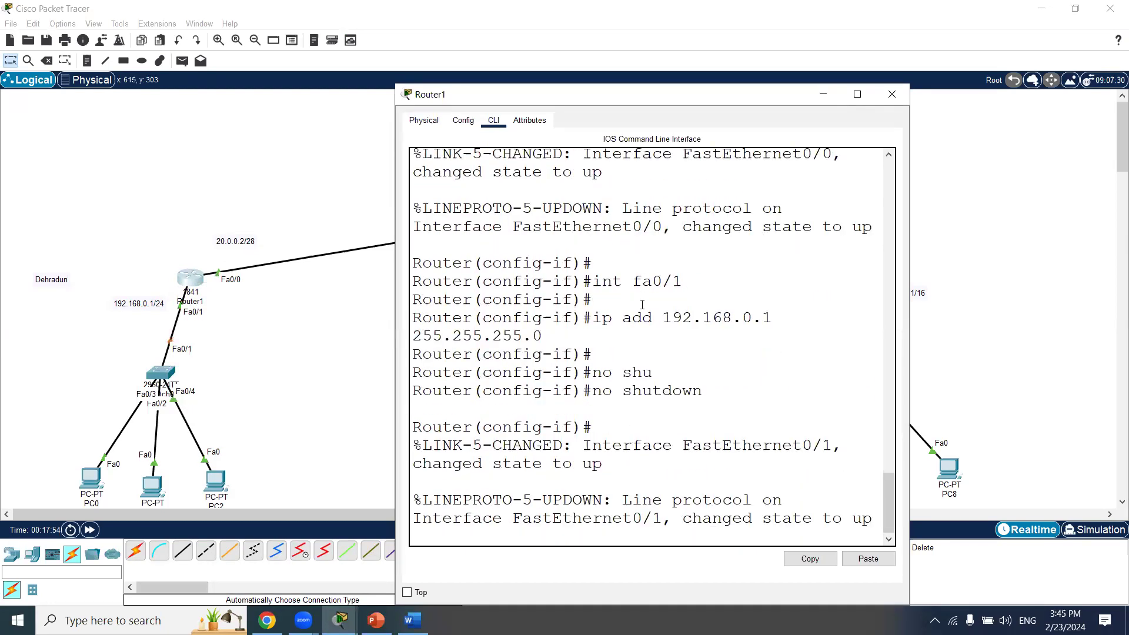
{"action": "key", "text": "Return"}
Return Router1 to global configuration mode and start RIP with router rip.
{"action": "type", "text": "exit"}
{"action": "key", "text": "Return"}
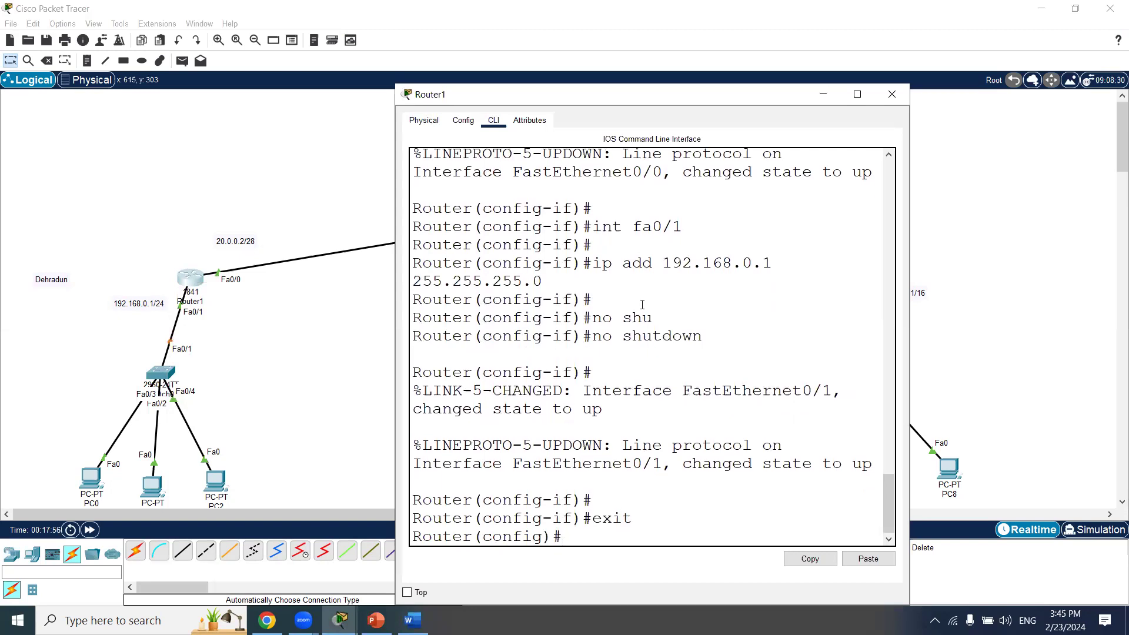
{"action": "key", "text": "Return"}
{"action": "key", "text": "Return"}
{"action": "key", "text": "Return"}
{"action": "key", "text": "Return"}
{"action": "key", "text": "Return"}
{"action": "key", "text": "Return"}
{"action": "key", "text": "Return"}
{"action": "key", "text": "Return"}
{"action": "key", "text": "Return"}
{"action": "key", "text": "Return"}
{"action": "key", "text": "Return"}
{"action": "key", "text": "Return"}
{"action": "key", "text": "Return"}
{"action": "key", "text": "Return"}
{"action": "key", "text": "Return"}
{"action": "key", "text": "Return"}
{"action": "key", "text": "Return"}
{"action": "key", "text": "Return"}
{"action": "key", "text": "Return"}
{"action": "key", "text": "Return"}
{"action": "type", "text": "rou"}
{"action": "key", "text": "Tab"}
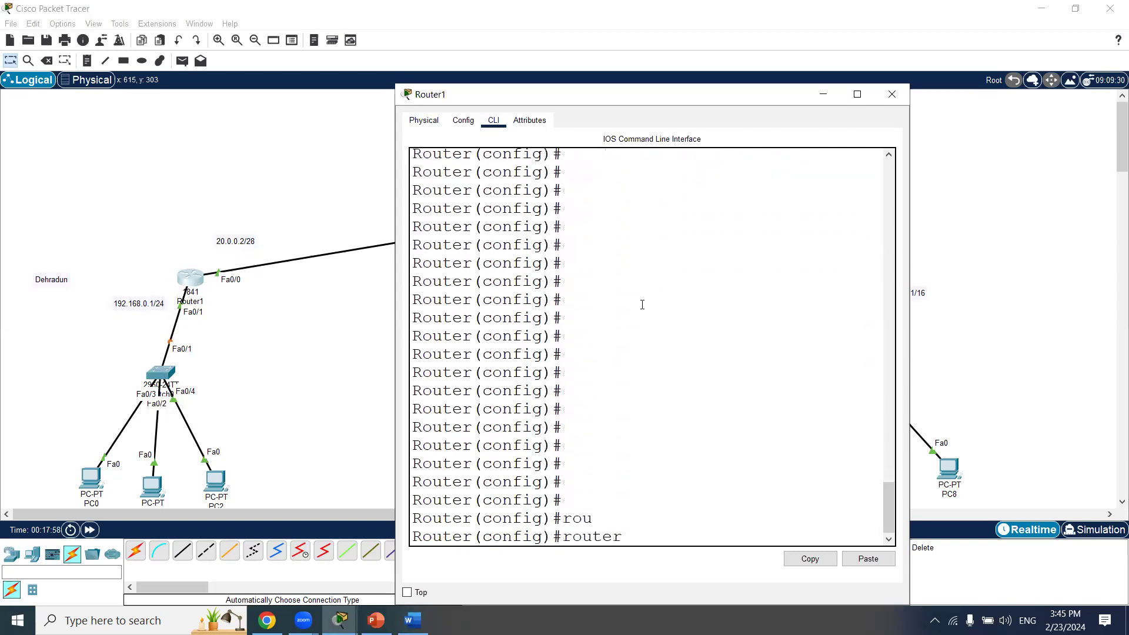
{"action": "type", "text": "ri"}
{"action": "key", "text": "Tab"}
{"action": "key", "text": "Return"}
{"action": "key", "text": "Return"}
Advertise network 20.0.0.0 in Router1's RIP configuration.
{"action": "type", "text": "net"}
{"action": "key", "text": "Tab"}
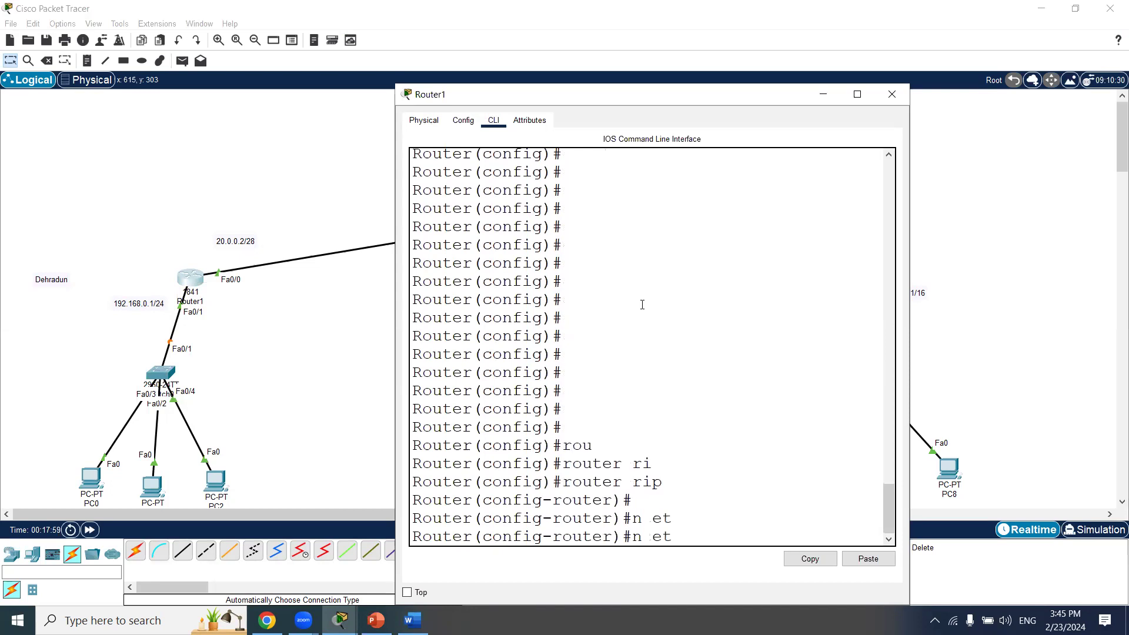
{"action": "key", "text": "BackSpace"}
{"action": "key", "text": "BackSpace"}
{"action": "key", "text": "BackSpace"}
{"action": "key", "text": "BackSpace"}
{"action": "type", "text": "net"}
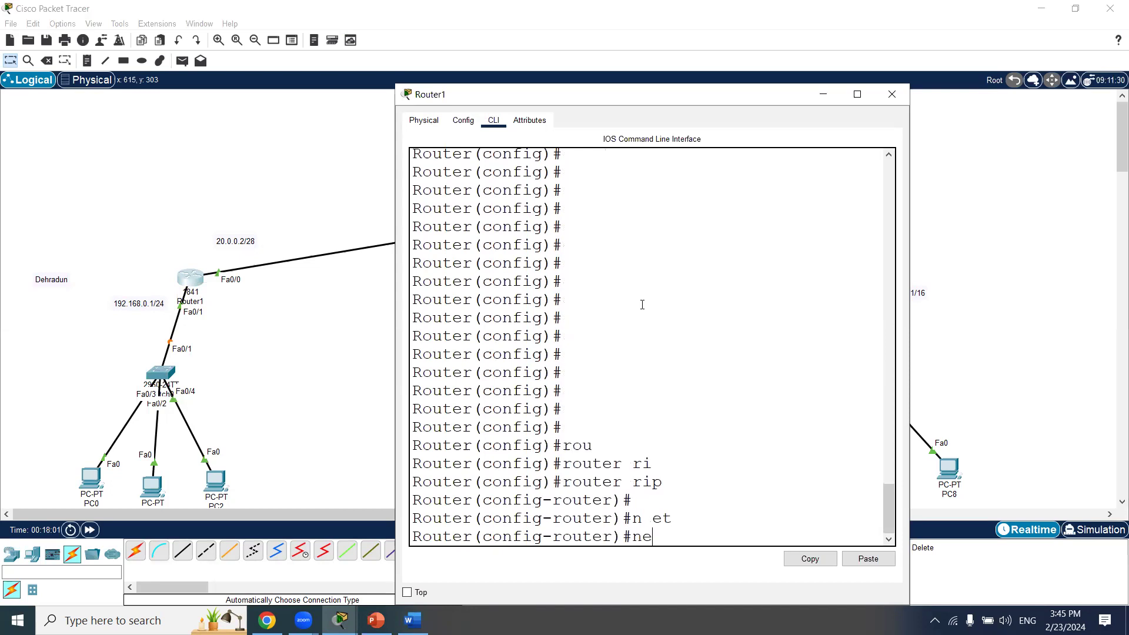
{"action": "key", "text": "Tab"}
{"action": "type", "text": "20.0.0."}
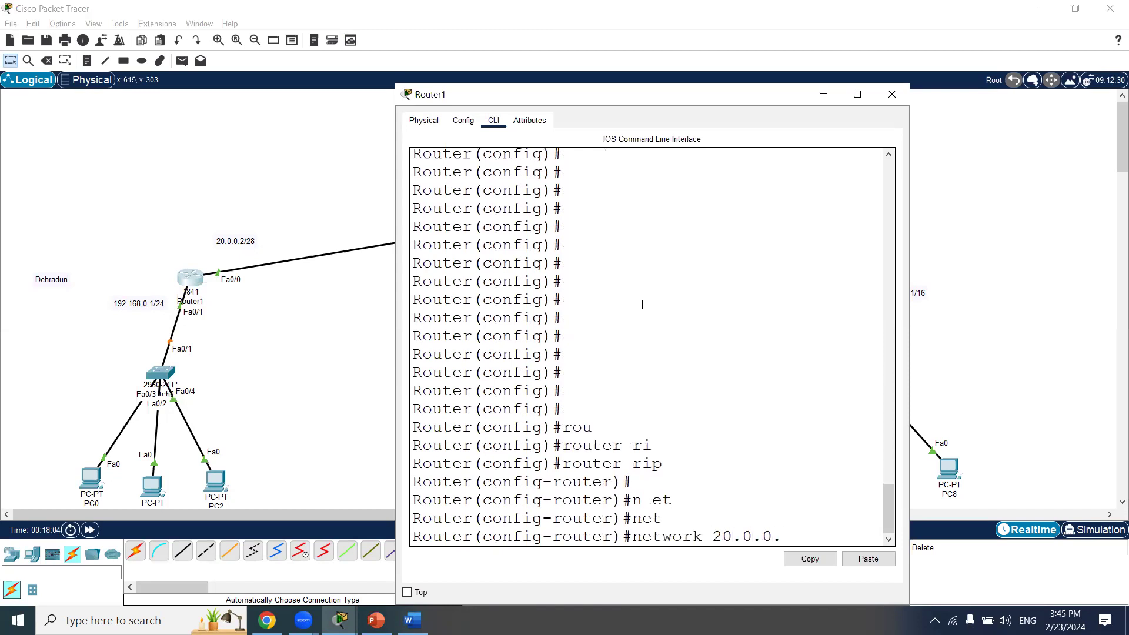
{"action": "type", "text": "0"}
{"action": "key", "text": "Return"}
Advertise network 192.168.0.0 in Router1's RIP configuration and leave configuration mode.
{"action": "key", "text": "Up"}
{"action": "key", "text": "BackSpace"}
{"action": "key", "text": "BackSpace"}
{"action": "key", "text": "BackSpace"}
{"action": "key", "text": "BackSpace"}
{"action": "key", "text": "BackSpace"}
{"action": "key", "text": "BackSpace"}
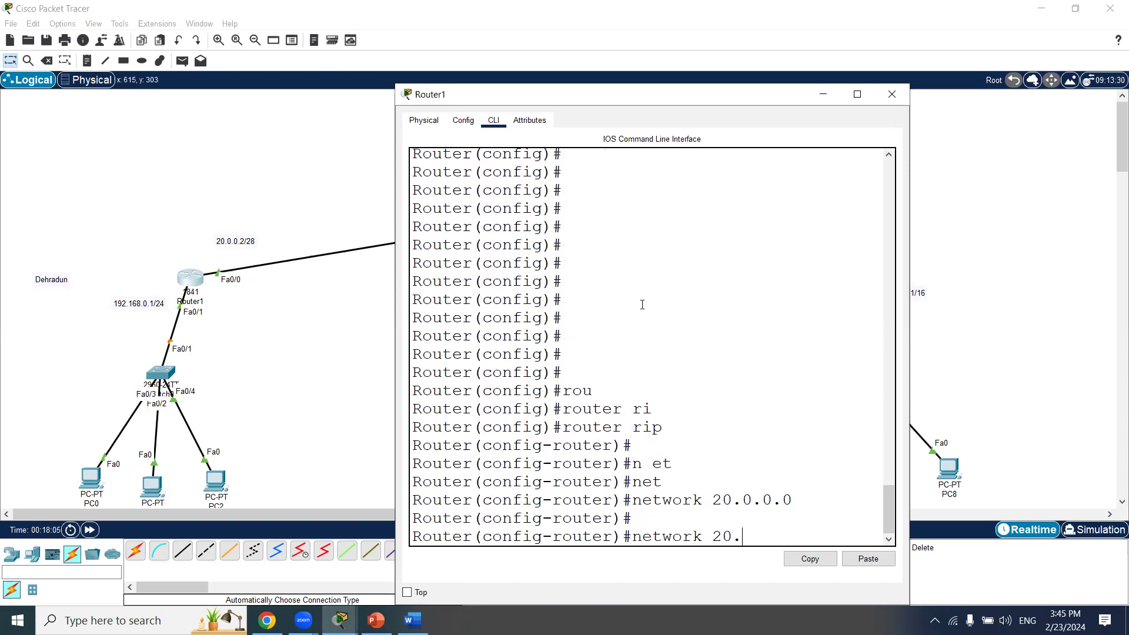
{"action": "type", "text": "192.168.0"}
{"action": "key", "text": "Return"}
{"action": "key", "text": "ctrl+z"}
{"action": "key", "text": "Return"}
Save Router1's configuration with wr and close the router's window.
{"action": "type", "text": "w"}
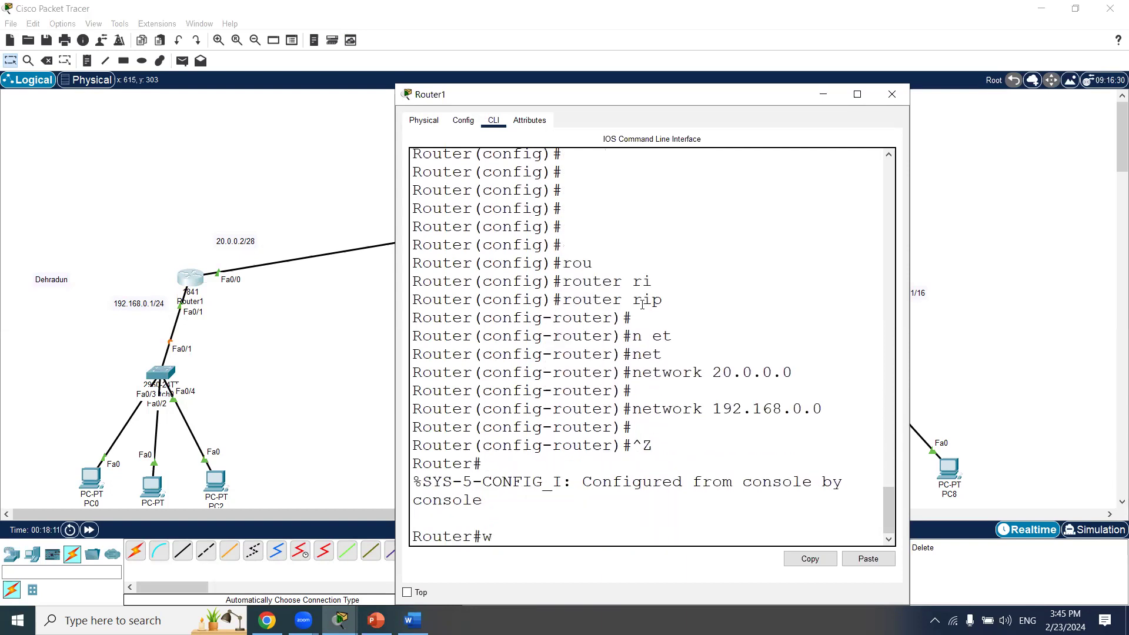
{"action": "type", "text": "r"}
{"action": "key", "text": "Return"}
{"action": "key", "text": "Return"}
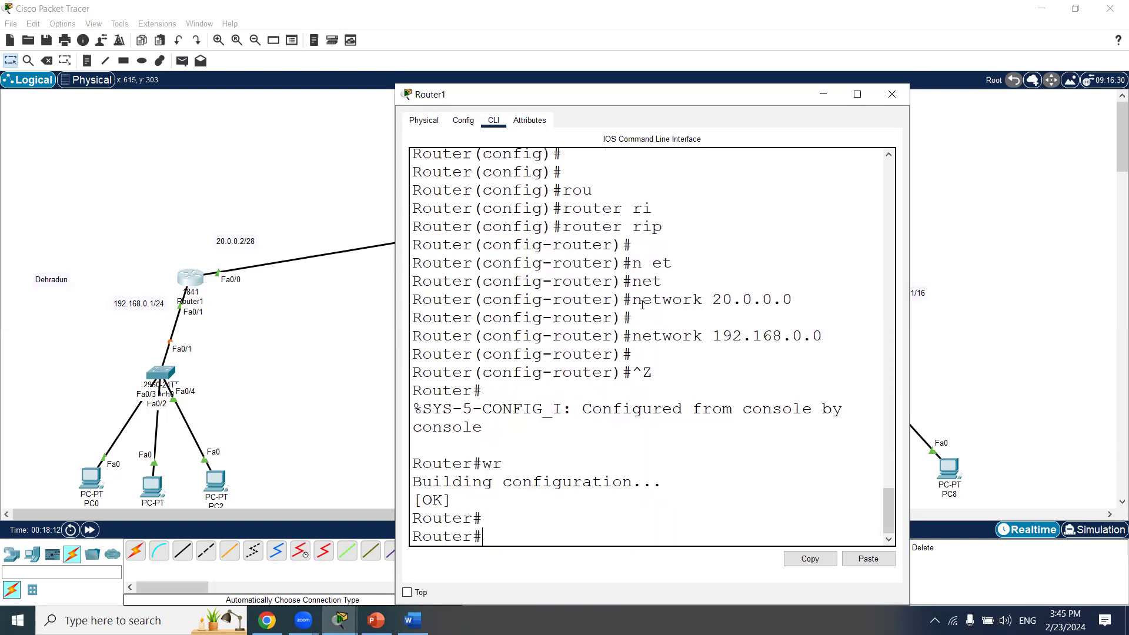
{"action": "left_click", "coordinate": [888, 95]}
Space out the middle branch by moving Router2, its switch and the 10.0.0.1/24 and 20.0.0.3/28 notes lower.
{"action": "left_click_drag", "start_coordinate": [520, 284], "coordinate": [528, 306]}
{"action": "left_click_drag", "start_coordinate": [531, 365], "coordinate": [537, 401]}
{"action": "left_click_drag", "start_coordinate": [586, 338], "coordinate": [588, 348]}
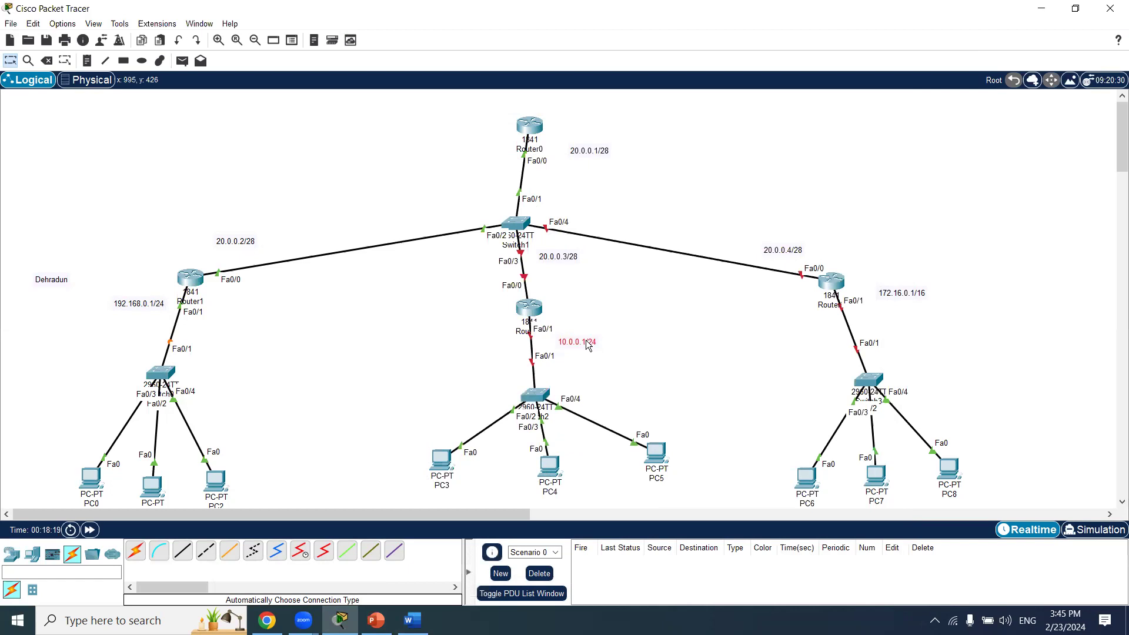
{"action": "left_click_drag", "start_coordinate": [573, 263], "coordinate": [573, 291]}
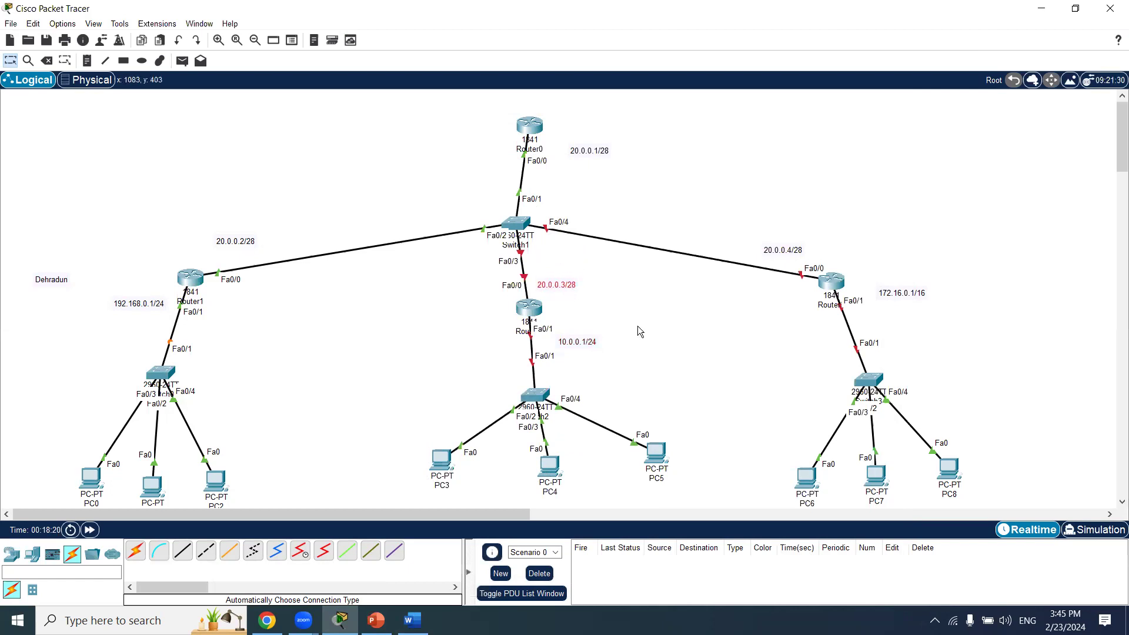
Open Router2's command line in a maximized window, decline the initial configuration dialog and enter privileged mode with en.
{"action": "left_click", "coordinate": [530, 313]}
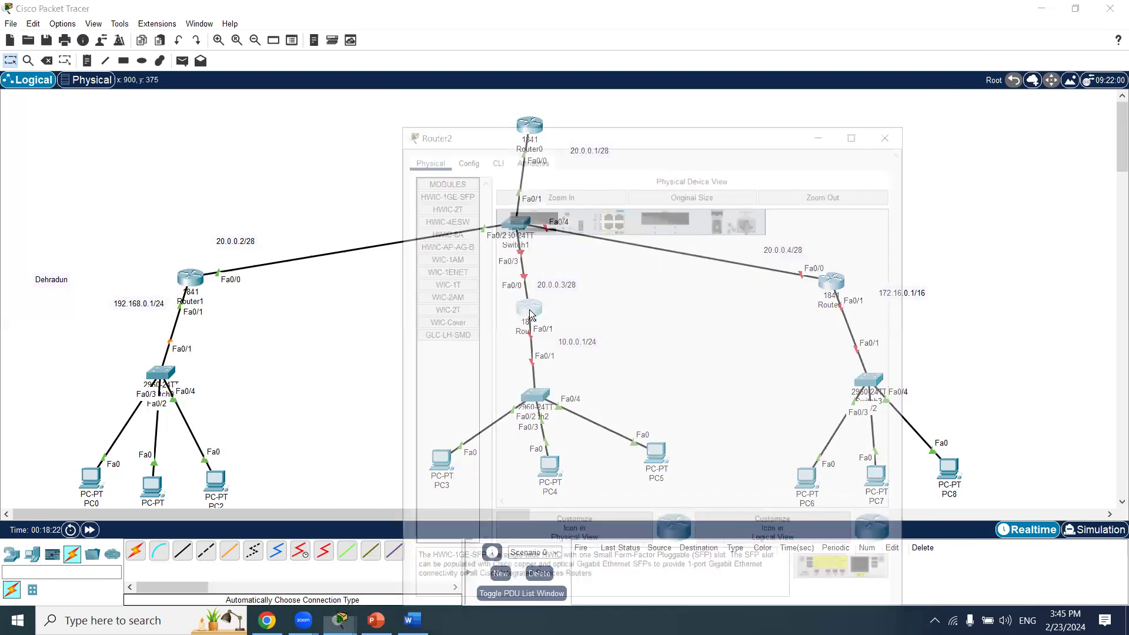
{"action": "left_click", "coordinate": [495, 120]}
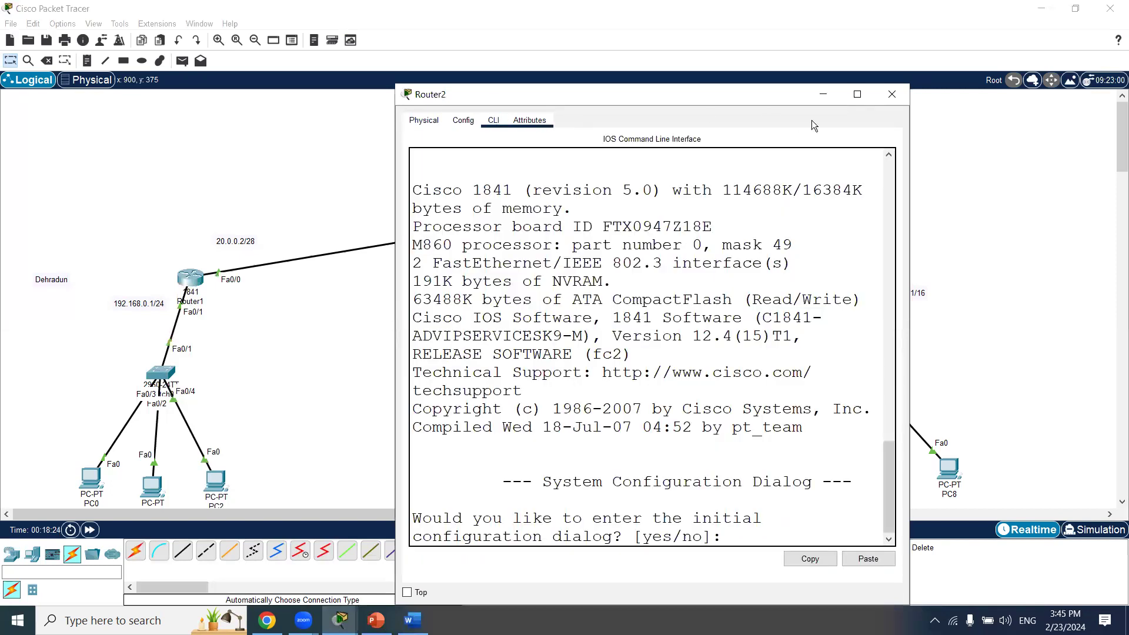
{"action": "left_click", "coordinate": [858, 95]}
{"action": "type", "text": "n"}
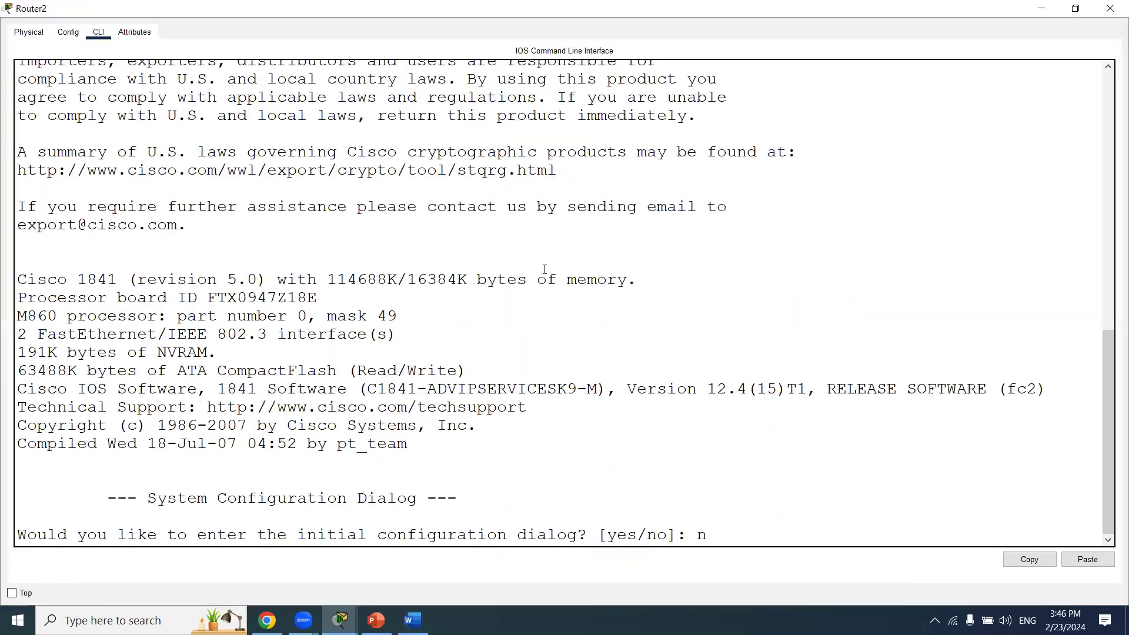
{"action": "key", "text": "Return"}
{"action": "key", "text": "Return"}
{"action": "key", "text": "Return"}
{"action": "type", "text": "en"}
{"action": "key", "text": "Return"}
{"action": "key", "text": "Return"}
Enter interface configuration for FastEthernet0/0 on Router2 and begin its ip add command.
{"action": "type", "text": "conf t"}
{"action": "key", "text": "Return"}
{"action": "key", "text": "Return"}
{"action": "type", "text": "int"}
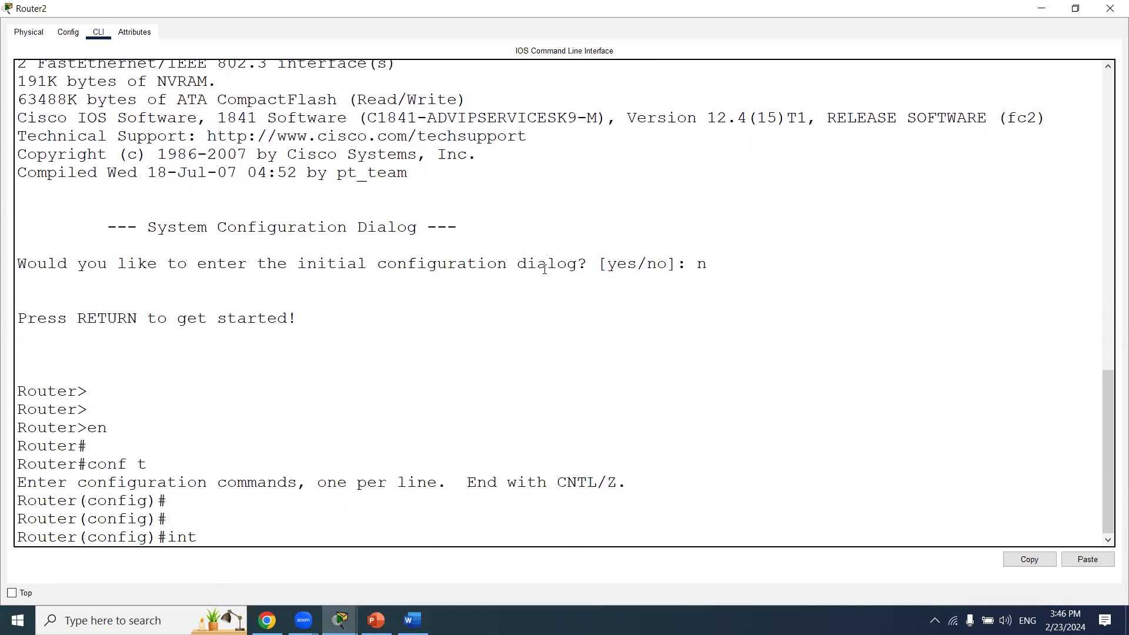
{"action": "type", "text": " fa0/0"}
{"action": "key", "text": "Return"}
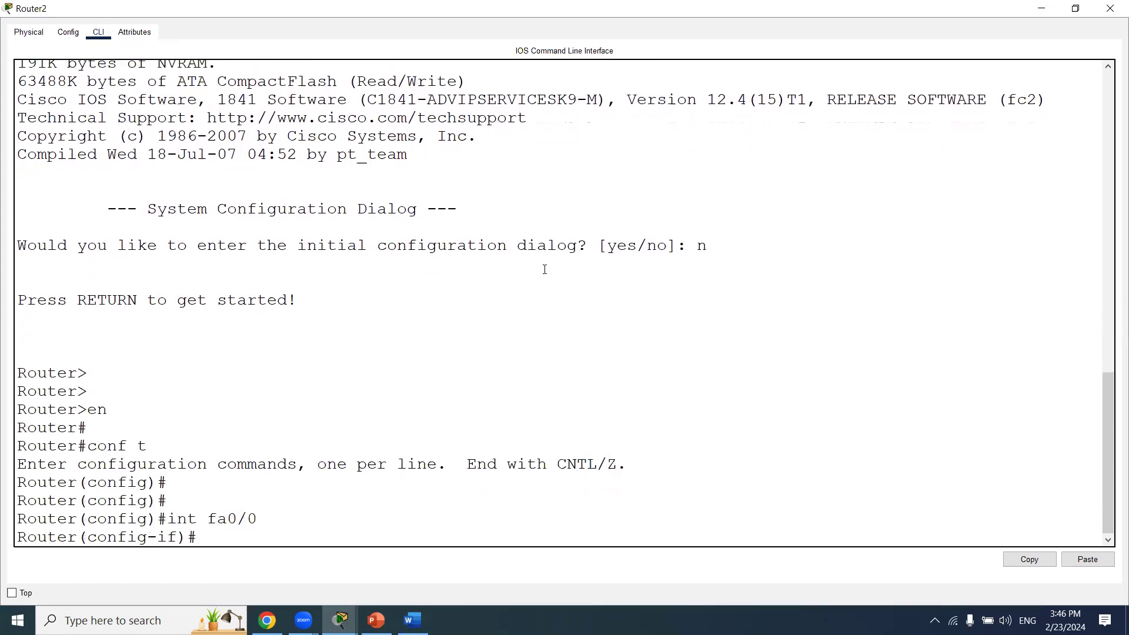
{"action": "key", "text": "Return"}
{"action": "type", "text": "ip add"}
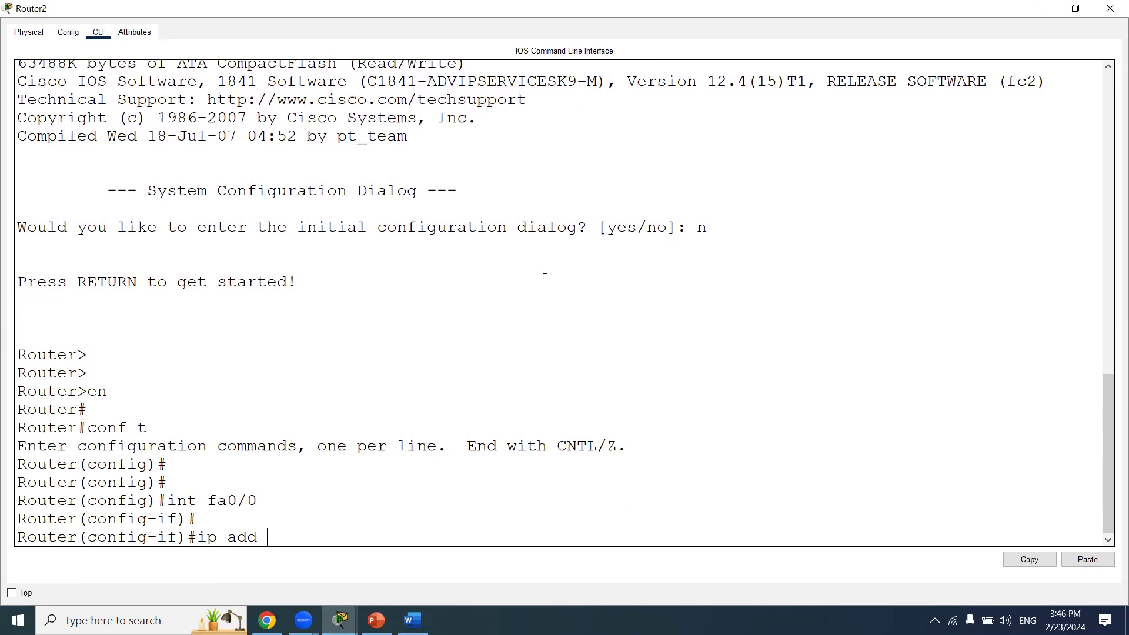
Minimize Router2's window and move PC0 farther out from the other PCs in the Dehradun branch.
{"action": "left_click", "coordinate": [1042, 8]}
{"action": "left_click_drag", "start_coordinate": [64, 427], "coordinate": [42, 432]}
{"action": "left_click_drag", "start_coordinate": [49, 377], "coordinate": [6, 478]}
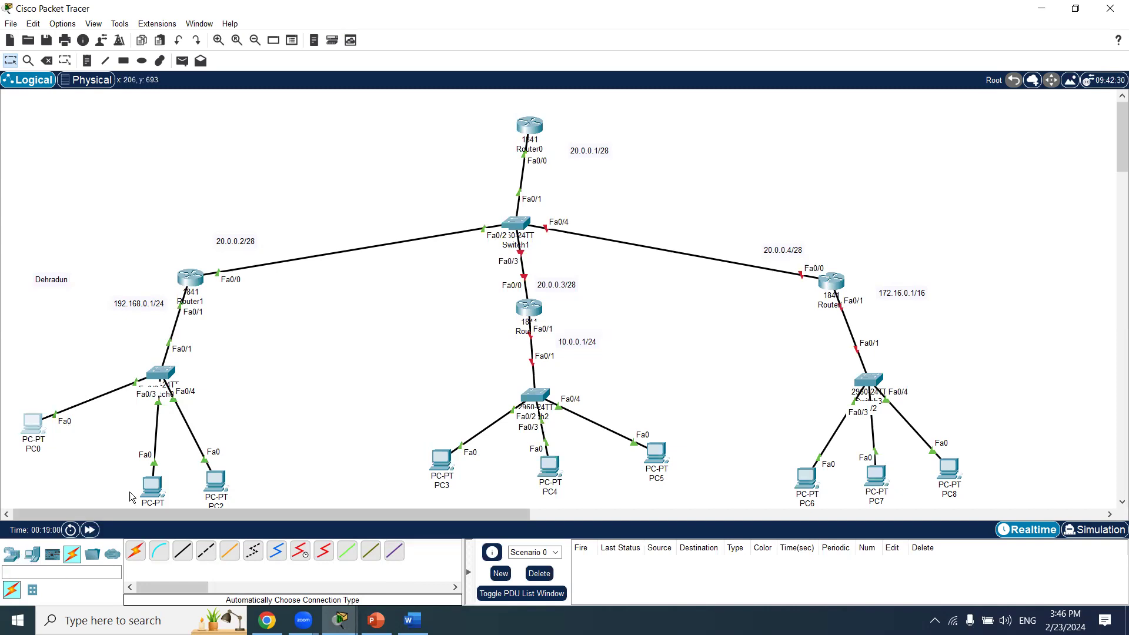
Add a WRT300N wireless router to the workspace beside the Dehradun branch's switch.
{"action": "left_click", "coordinate": [33, 554]}
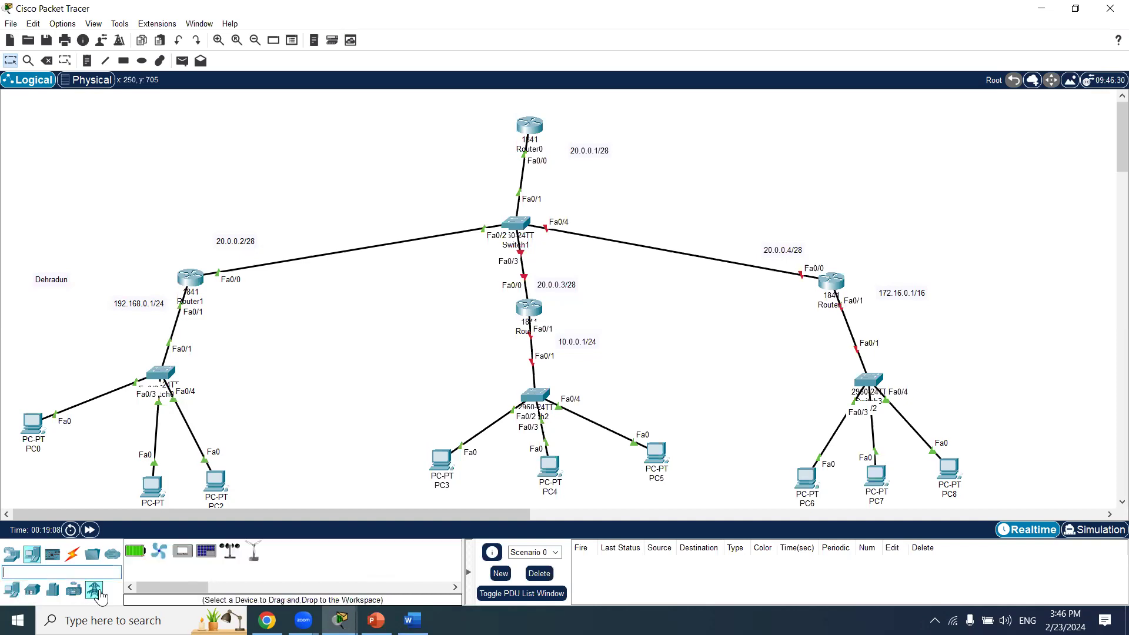
{"action": "left_click", "coordinate": [73, 589]}
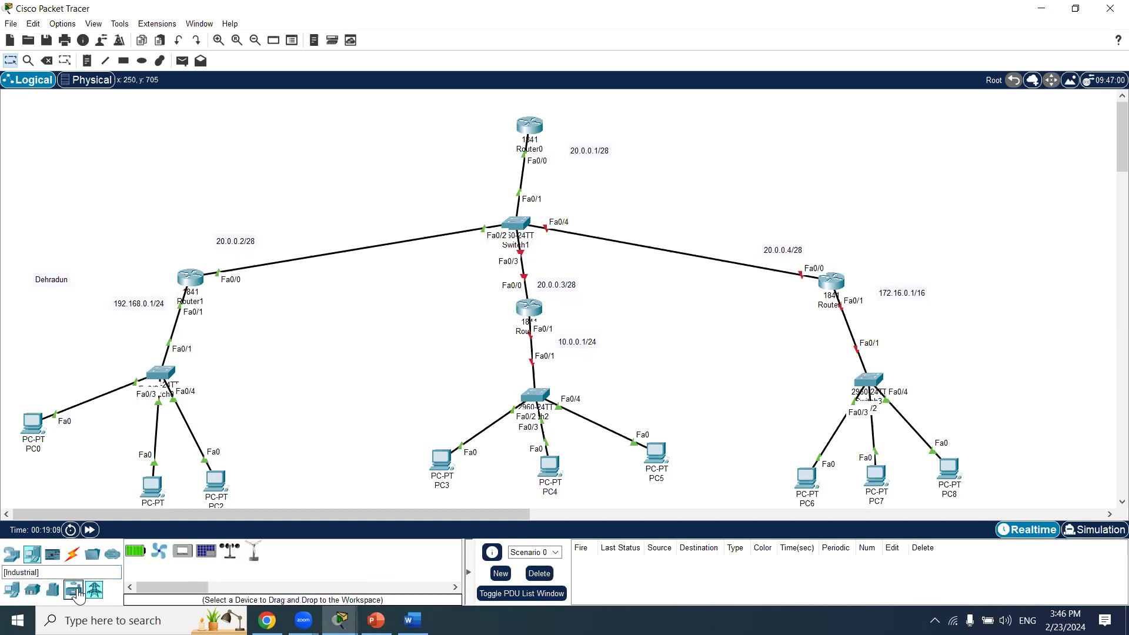
{"action": "left_click", "coordinate": [10, 555]}
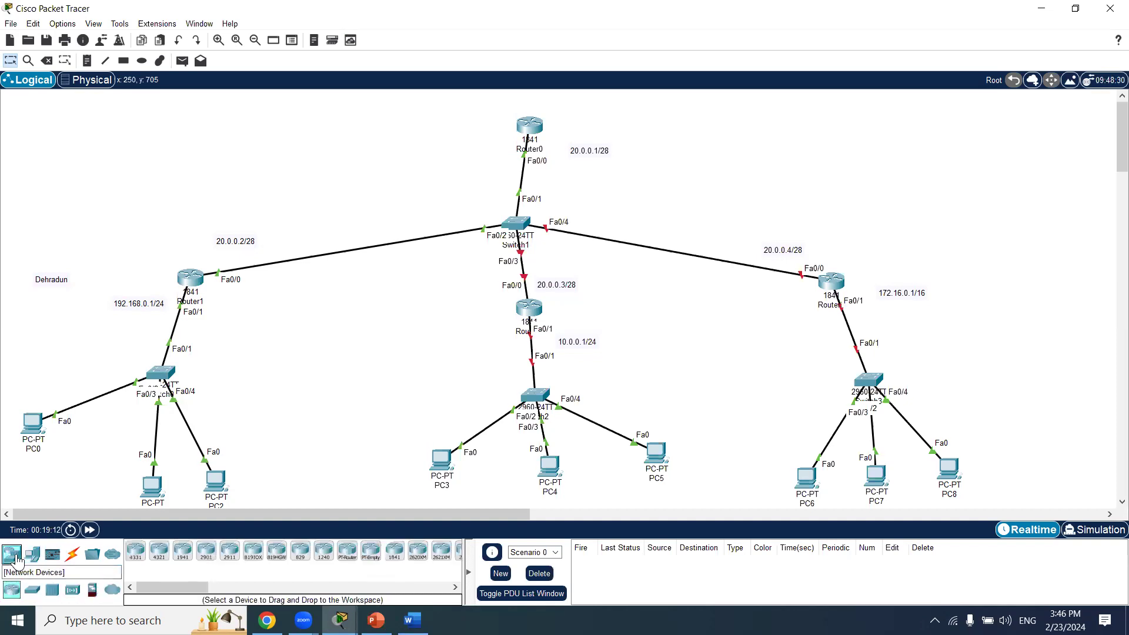
{"action": "mouse_move", "coordinate": [175, 587]}
{"action": "left_mouse_down"}
{"action": "mouse_move", "coordinate": [371, 586]}
{"action": "mouse_move", "coordinate": [170, 586]}
{"action": "left_mouse_up"}
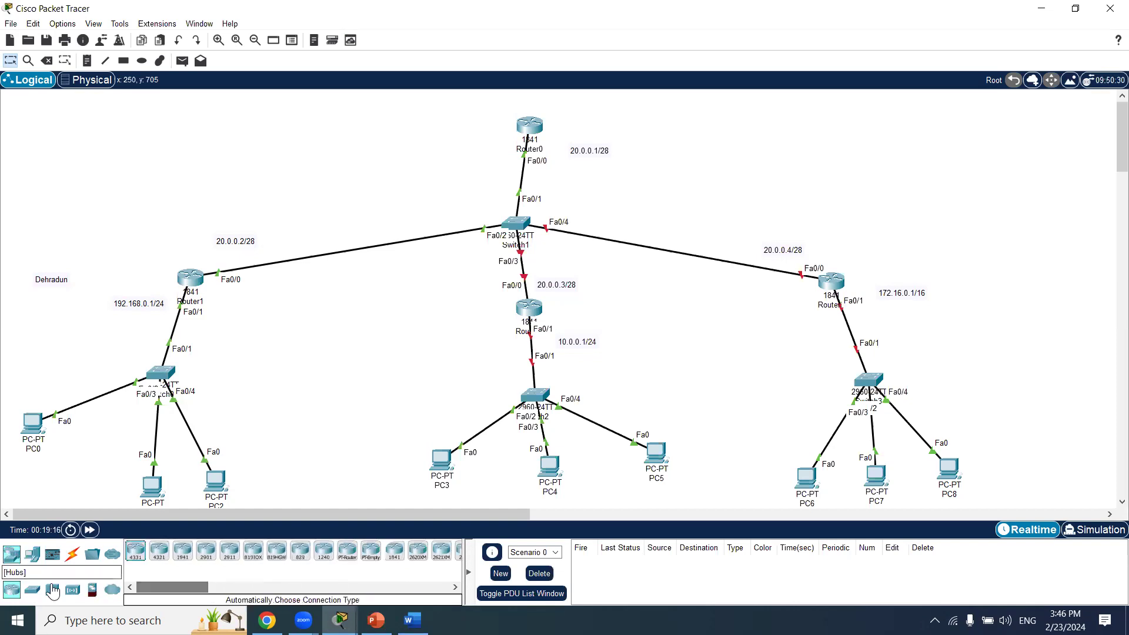
{"action": "left_click", "coordinate": [73, 589]}
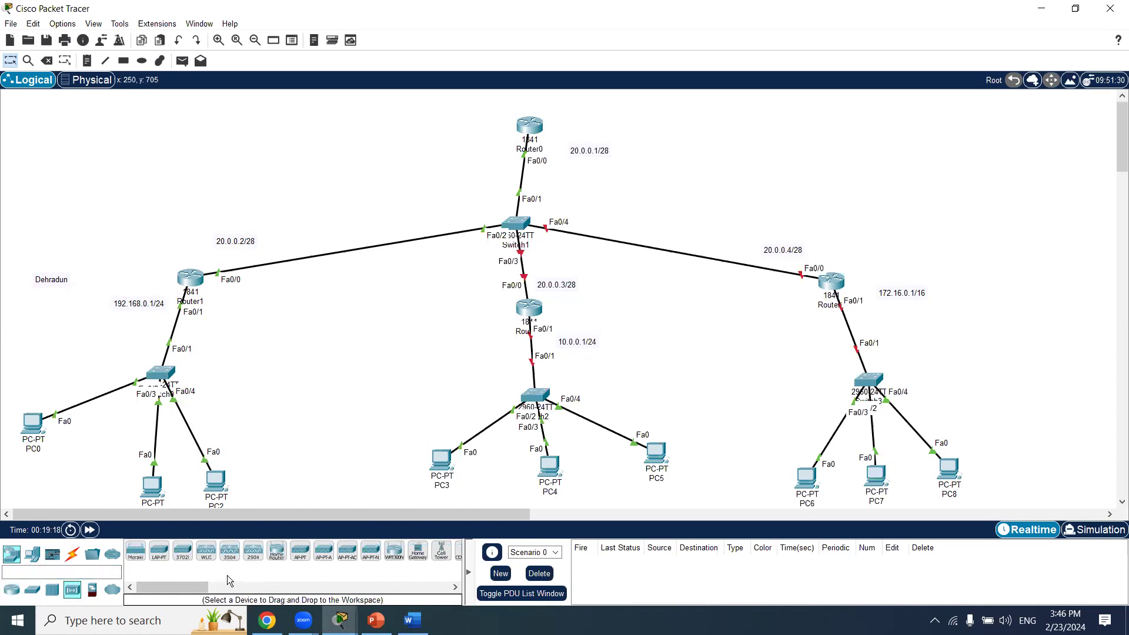
{"action": "left_click", "coordinate": [394, 551]}
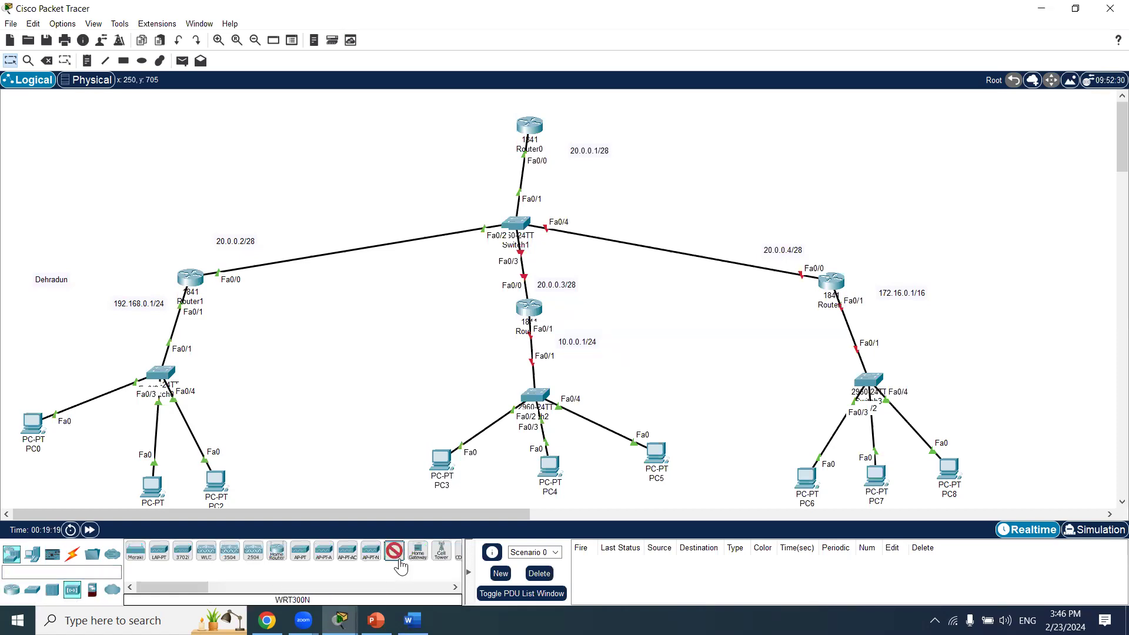
{"action": "left_click", "coordinate": [284, 386]}
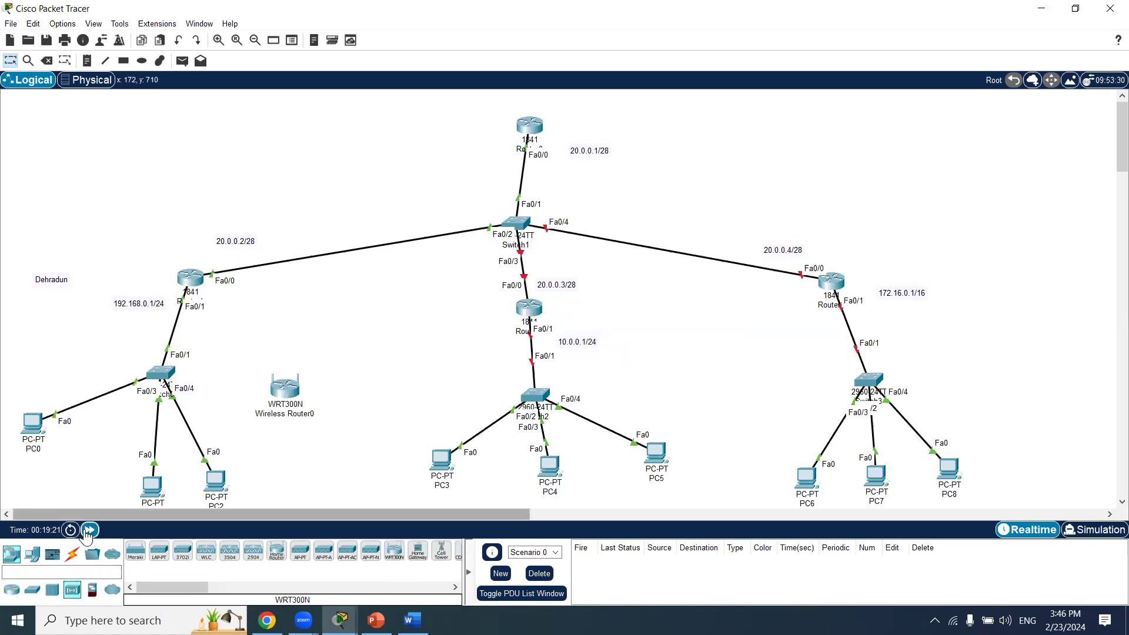
Cable the Dehradun branch's switch to Wireless Router0 using an automatically chosen connection, then put the cable tool away.
{"action": "left_click", "coordinate": [71, 555]}
{"action": "left_click", "coordinate": [135, 551]}
{"action": "left_click", "coordinate": [164, 374]}
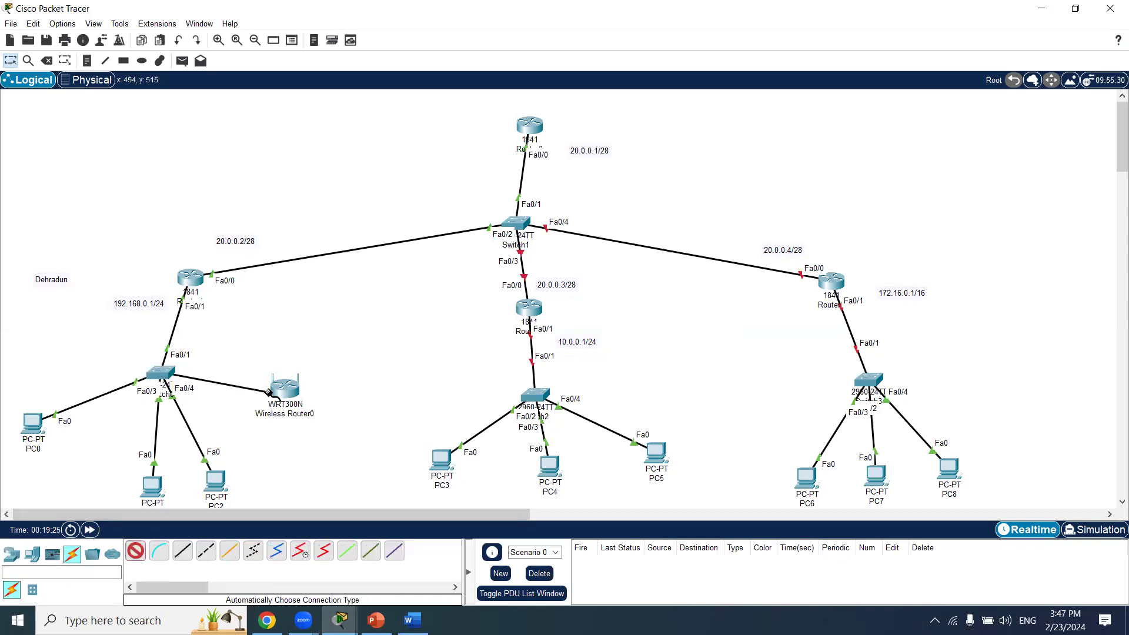
{"action": "left_click", "coordinate": [292, 397]}
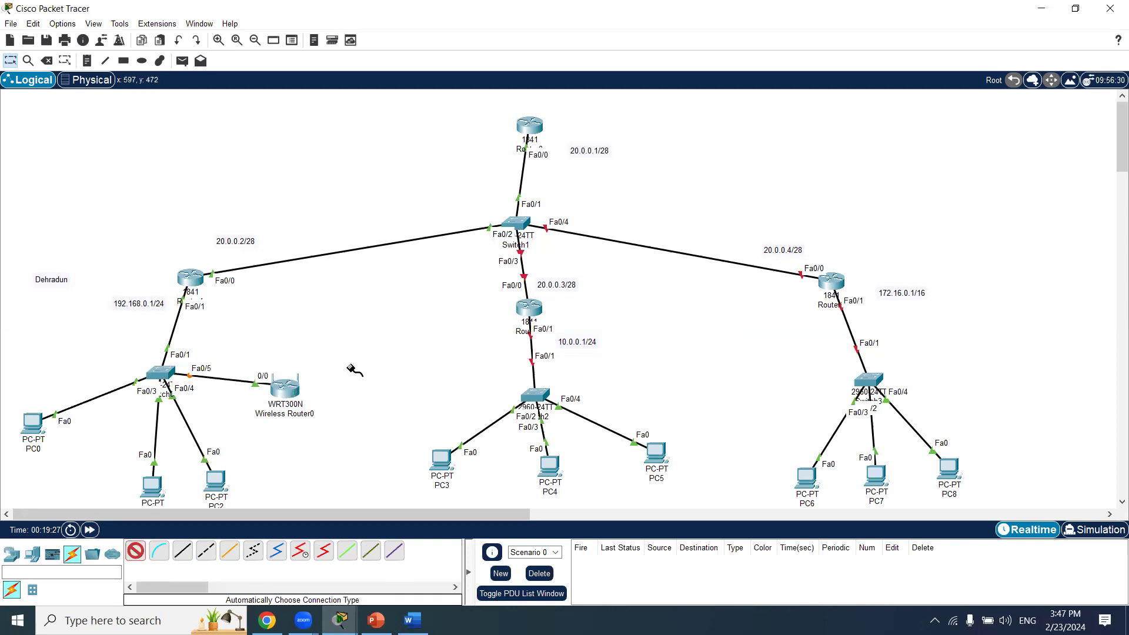
{"action": "left_click", "coordinate": [135, 552]}
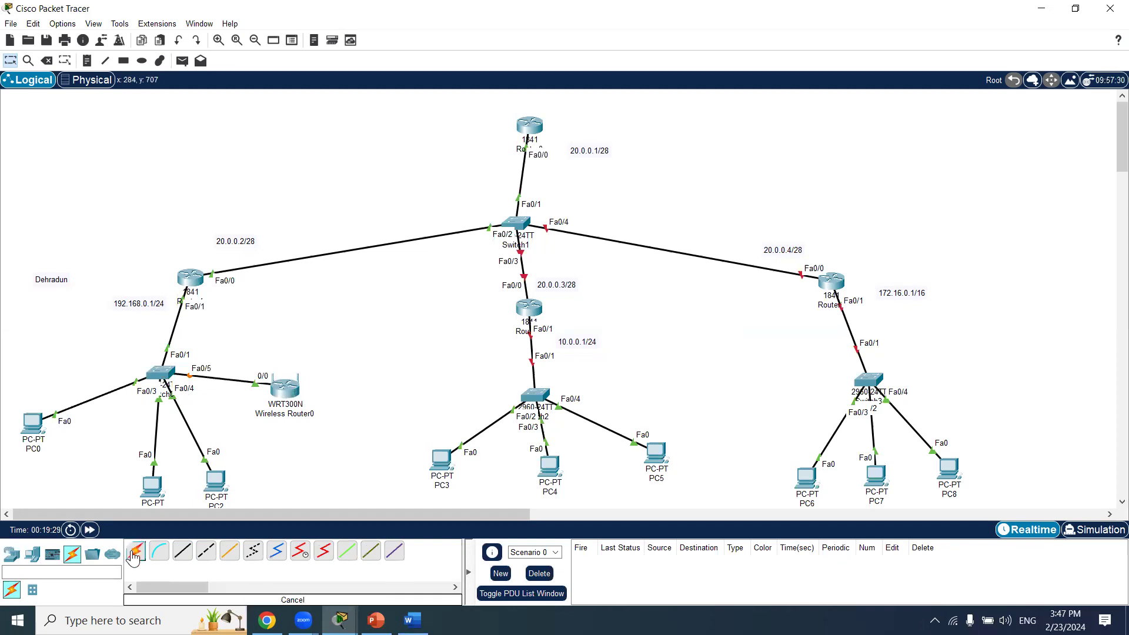
Move Wireless Router0 farther from the Dehradun switch and review its internet connection type and DHCP server settings.
{"action": "left_click_drag", "start_coordinate": [288, 391], "coordinate": [369, 365]}
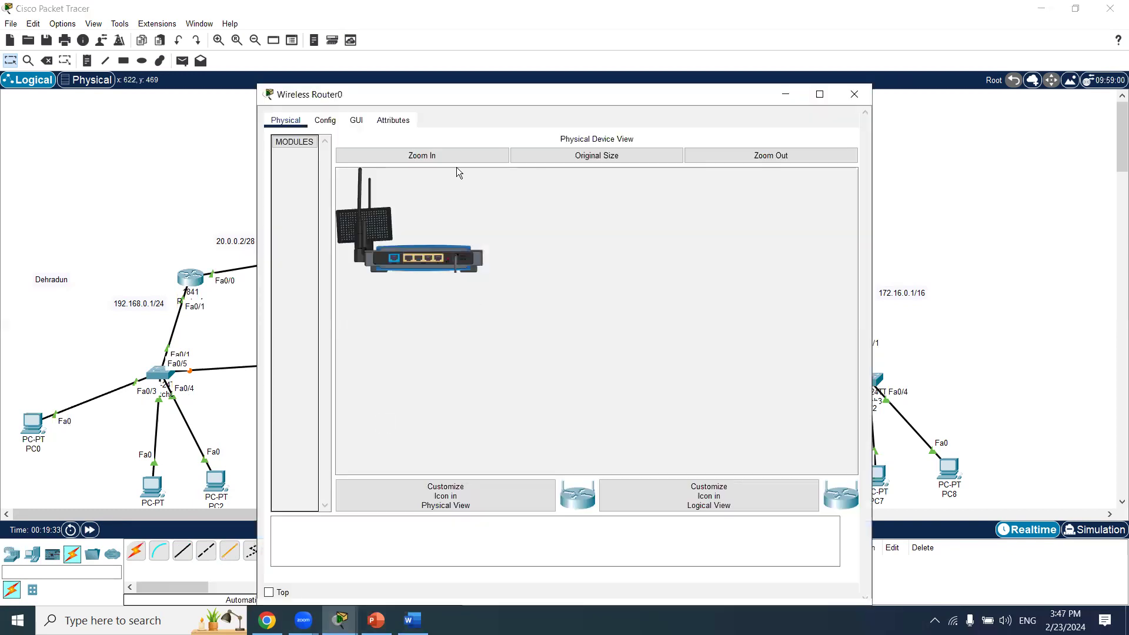
{"action": "left_click", "coordinate": [356, 120]}
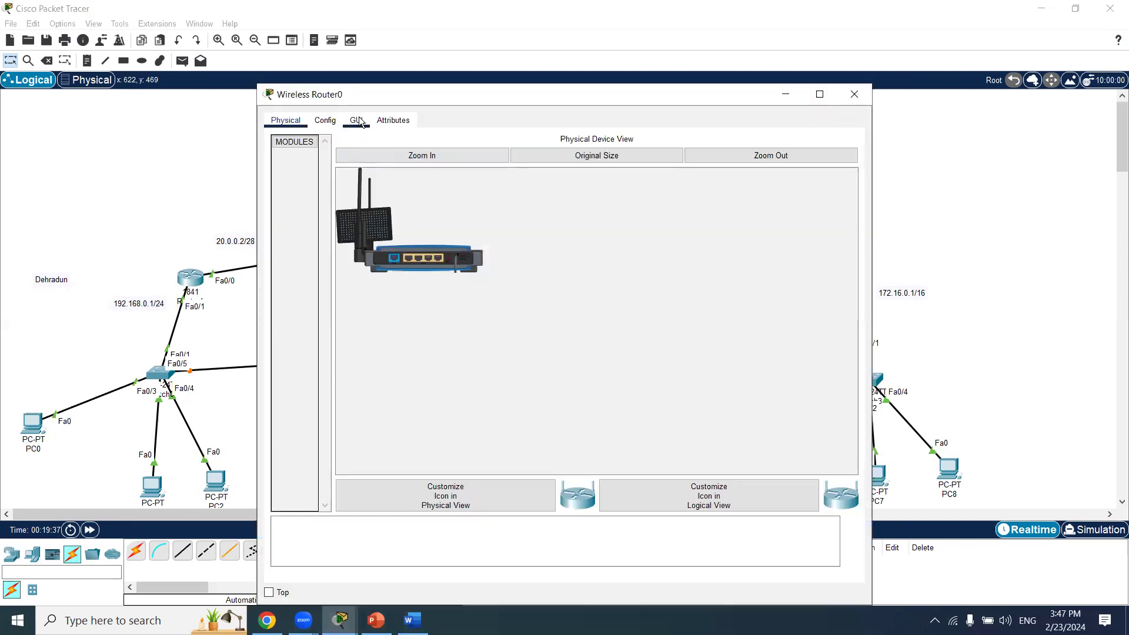
{"action": "left_click", "coordinate": [819, 95]}
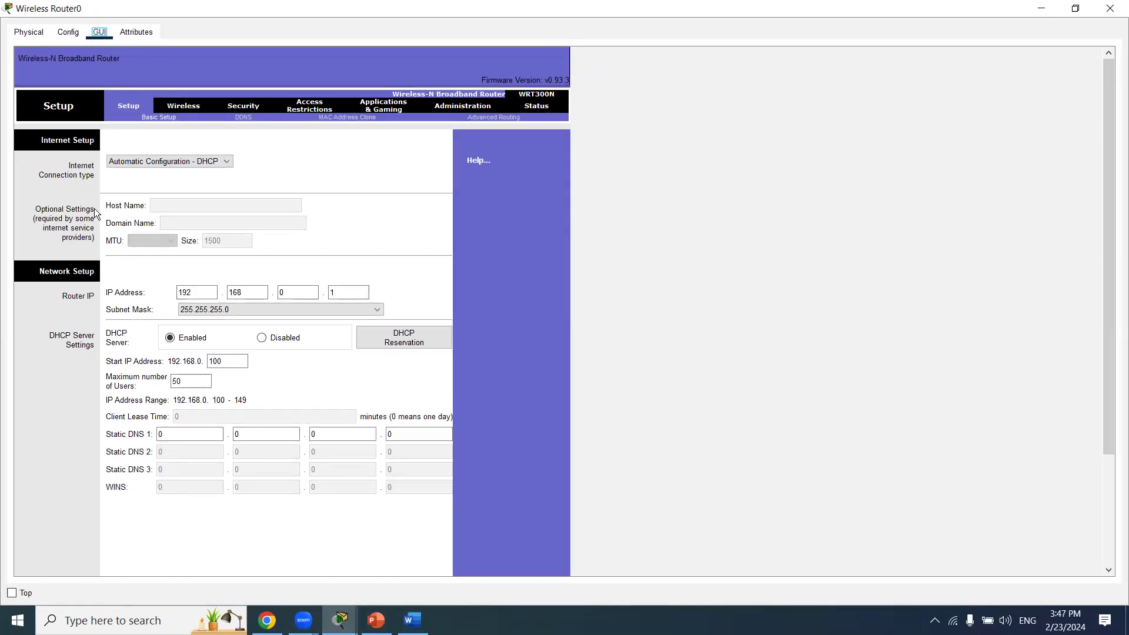
{"action": "left_click", "coordinate": [195, 161]}
{"action": "left_click", "coordinate": [195, 161]}
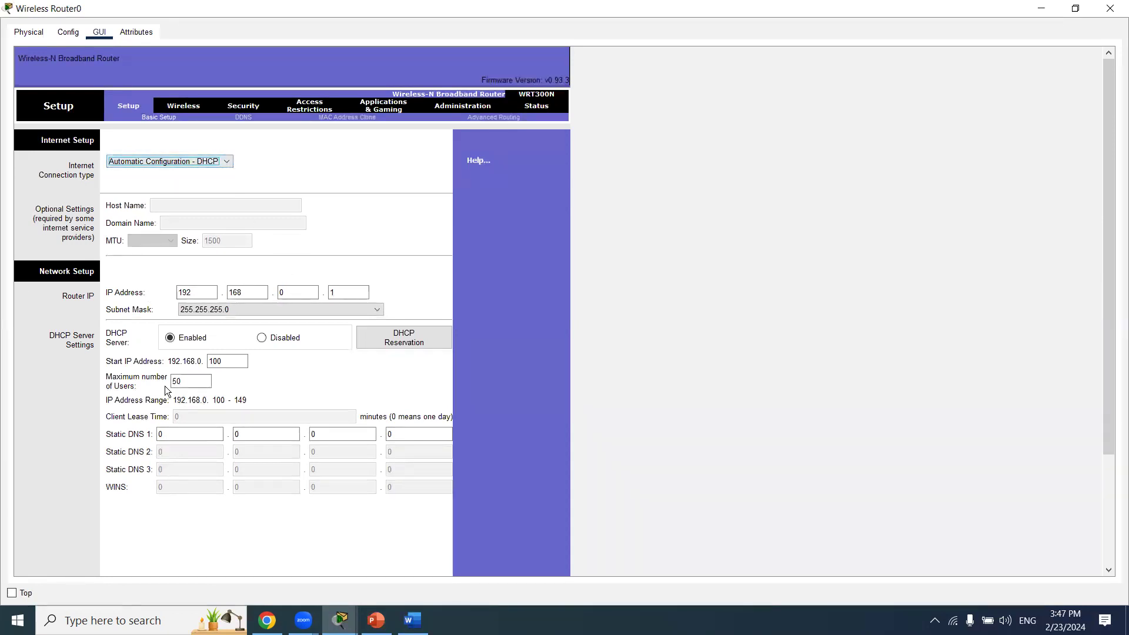
{"action": "left_click", "coordinate": [345, 363]}
{"action": "left_click", "coordinate": [1116, 9]}
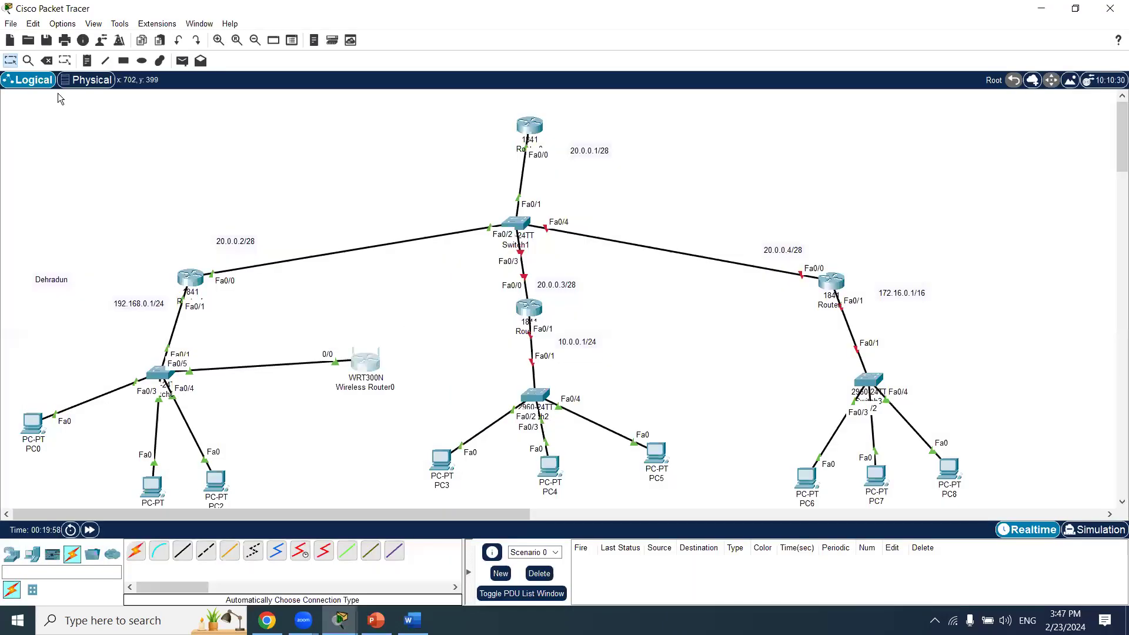
Delete Wireless Router0 from the Dehradun branch and return to the selection tool.
{"action": "left_click", "coordinate": [46, 61]}
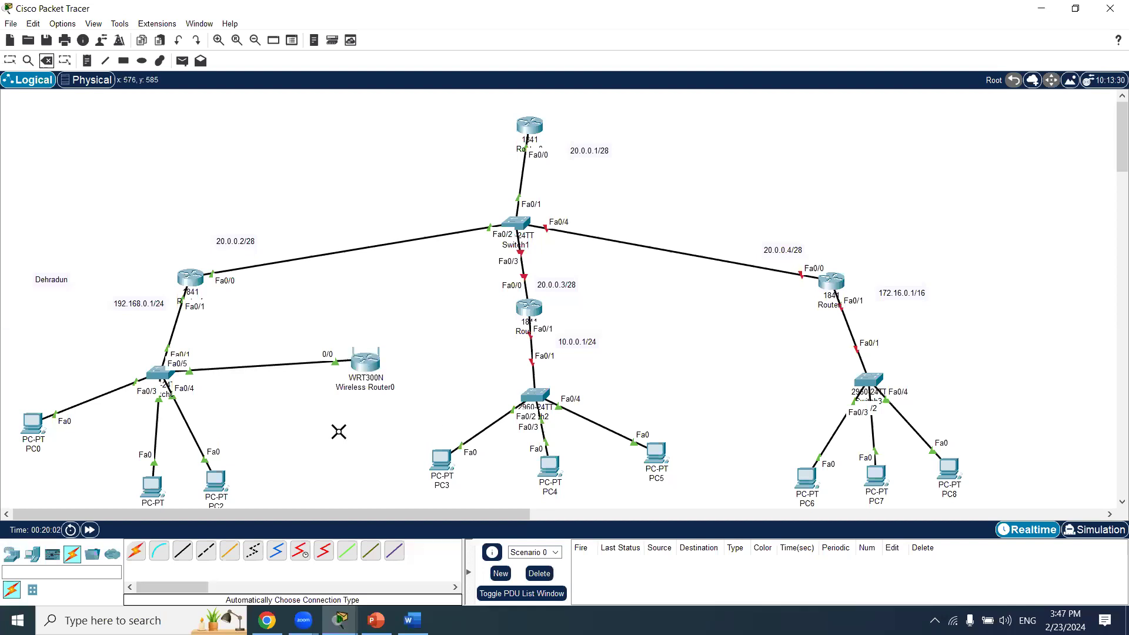
{"action": "left_click", "coordinate": [375, 367]}
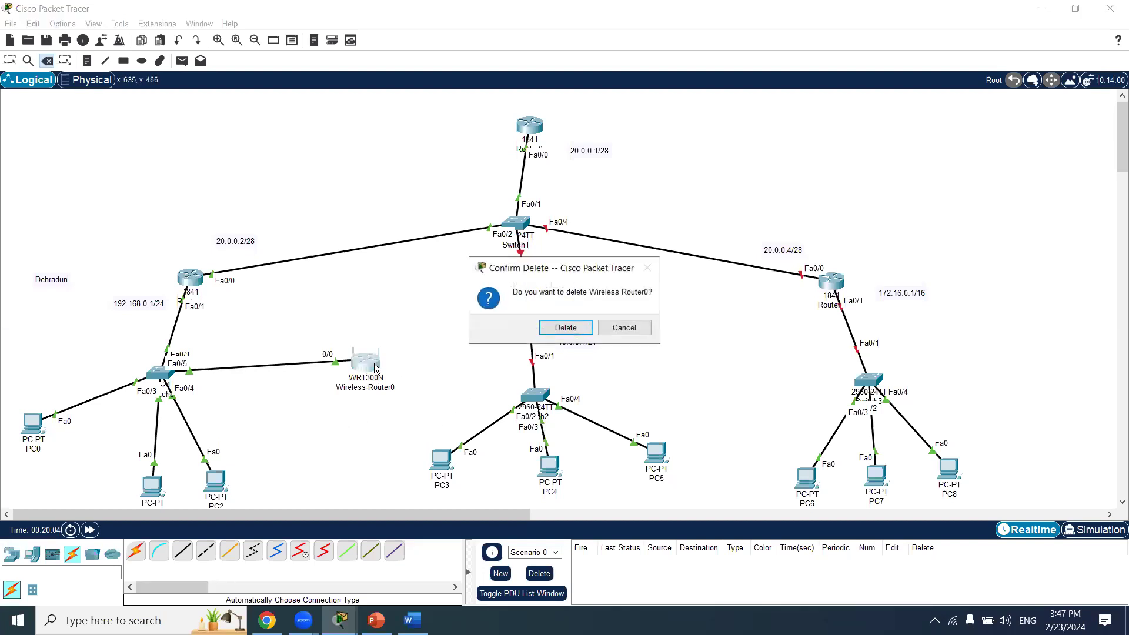
{"action": "left_click", "coordinate": [563, 334]}
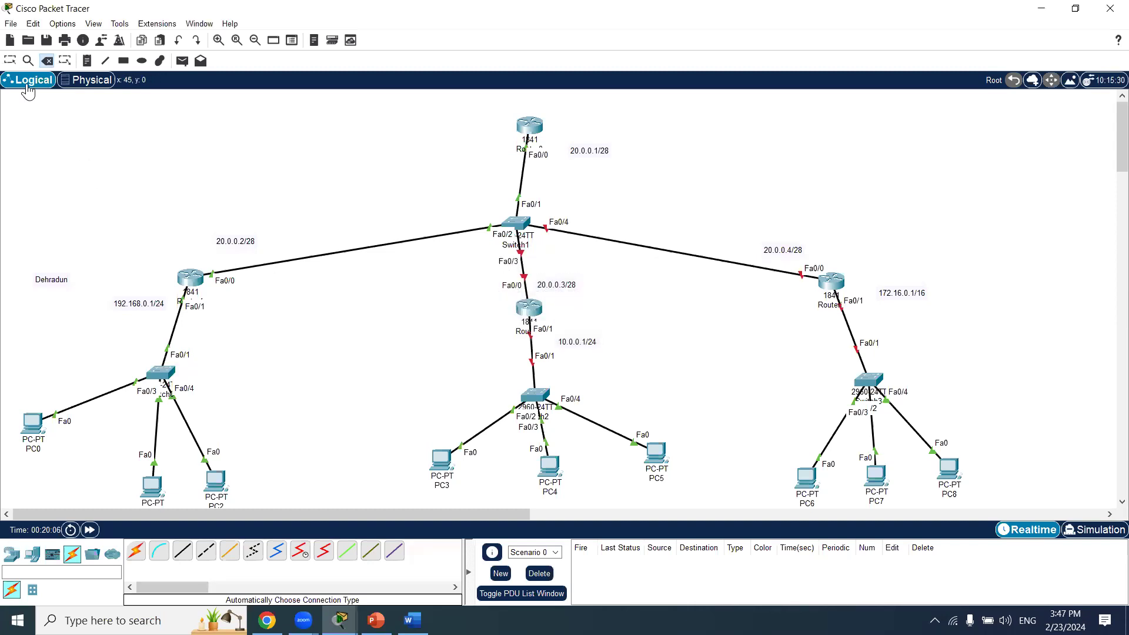
{"action": "left_click", "coordinate": [10, 62]}
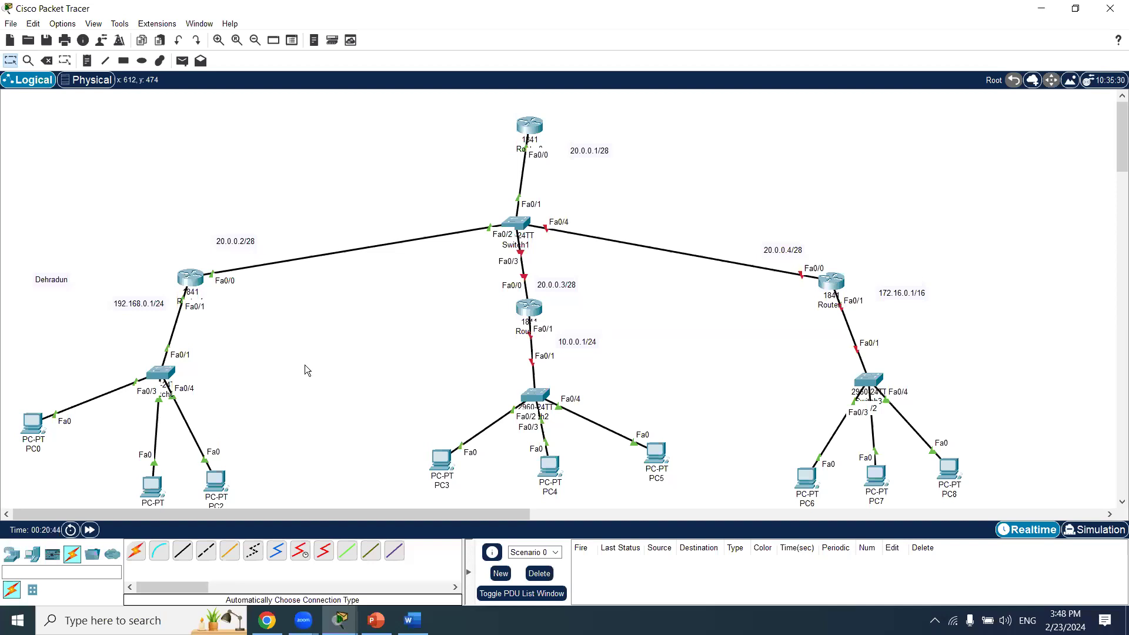
Assign 20.0.0.3 with mask 255.255.255.240 to Router2's FastEthernet0/0 and enable the interface.
{"action": "left_click", "coordinate": [540, 313]}
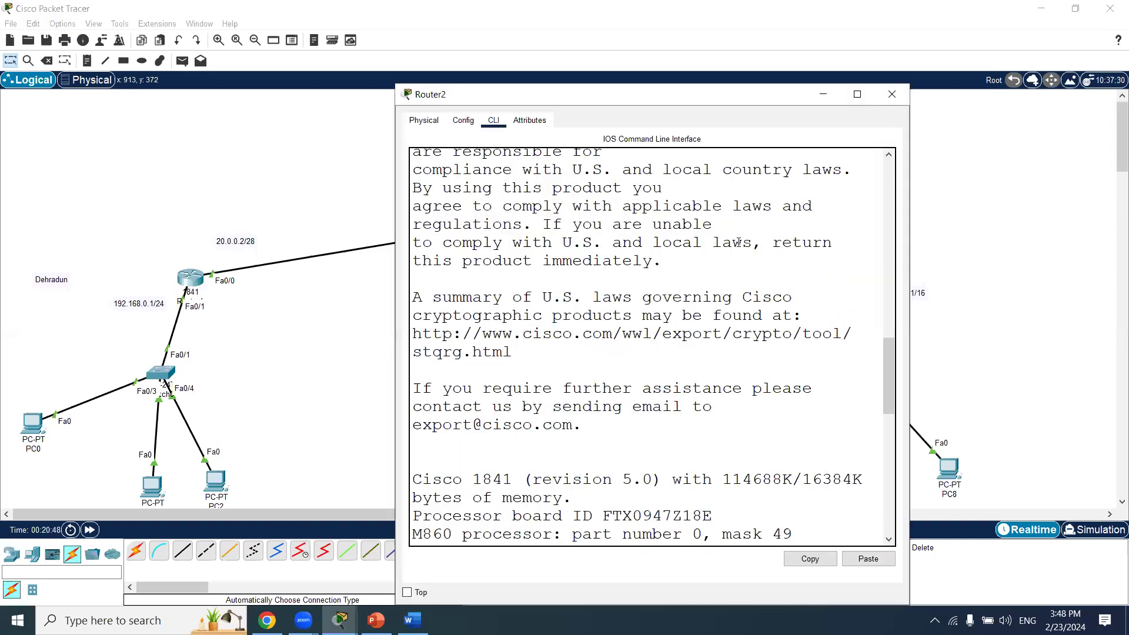
{"action": "key", "text": "Return"}
{"action": "key", "text": "Return"}
{"action": "key", "text": "Return"}
{"action": "key", "text": "Return"}
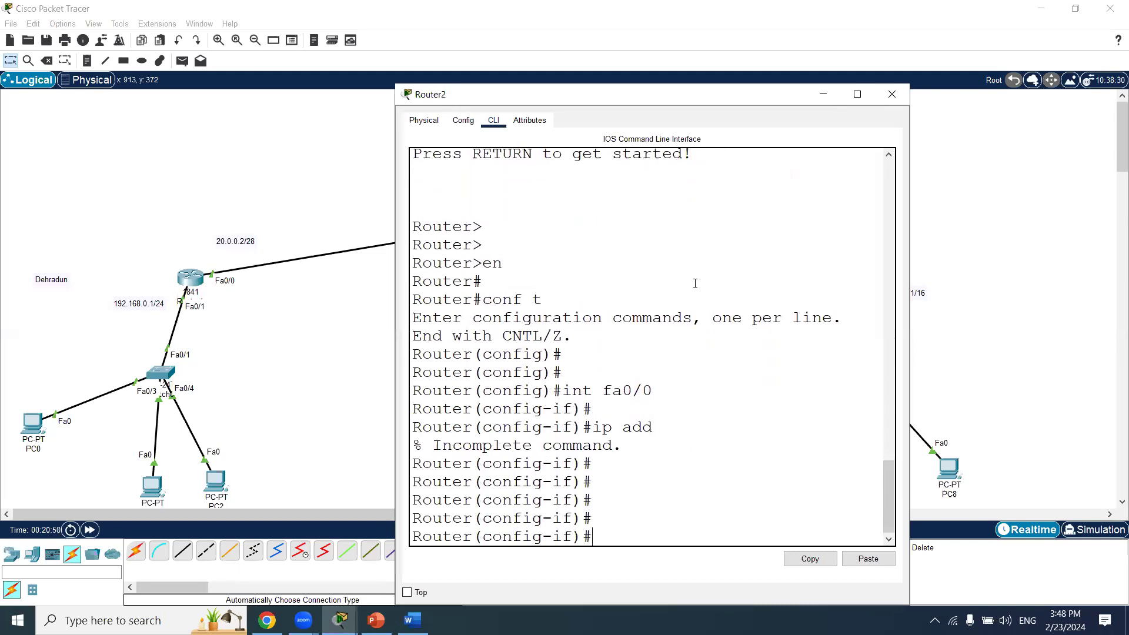
{"action": "key", "text": "Up"}
{"action": "type", "text": "20.0.0.3 255.255.255.240"}
{"action": "key", "text": "Return"}
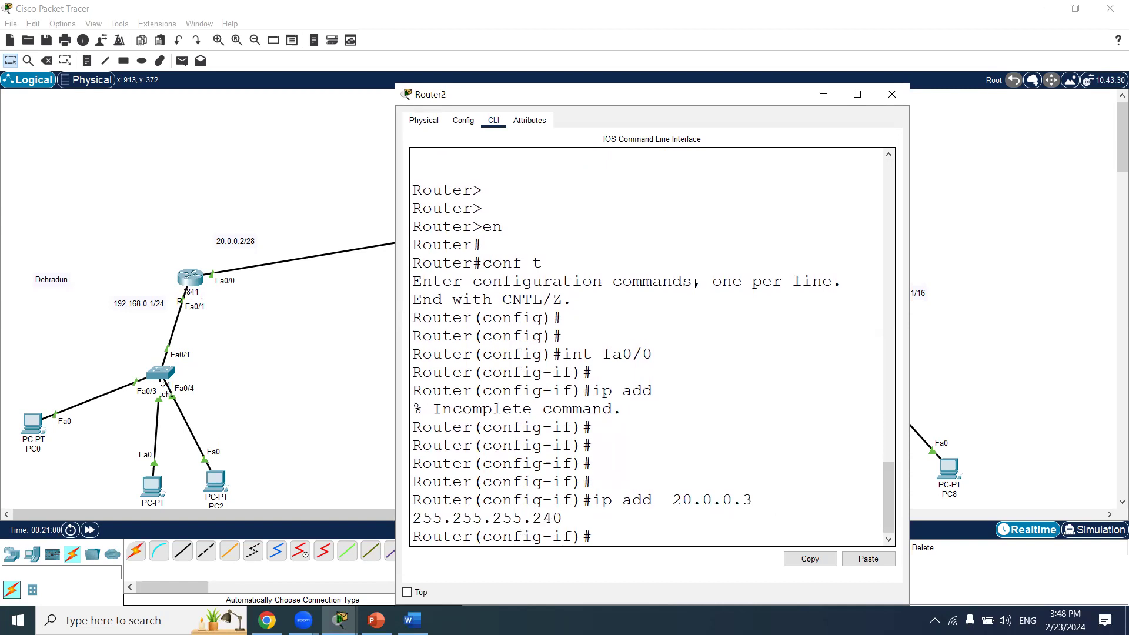
{"action": "key", "text": "Up"}
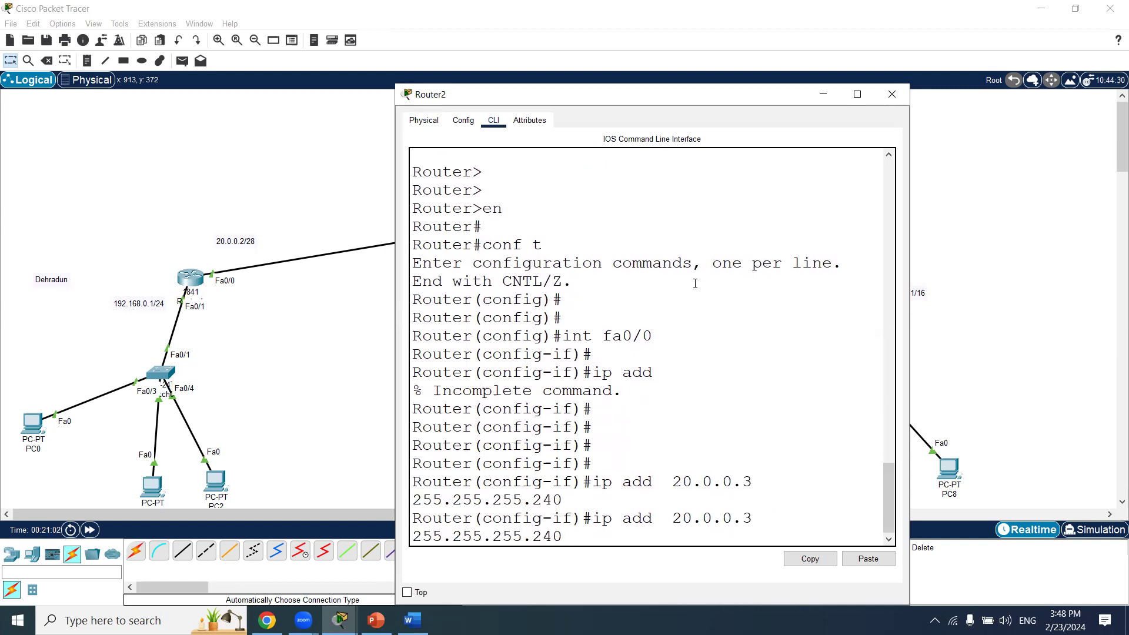
{"action": "key", "text": "Return"}
{"action": "key", "text": "Return"}
{"action": "type", "text": "no shu"}
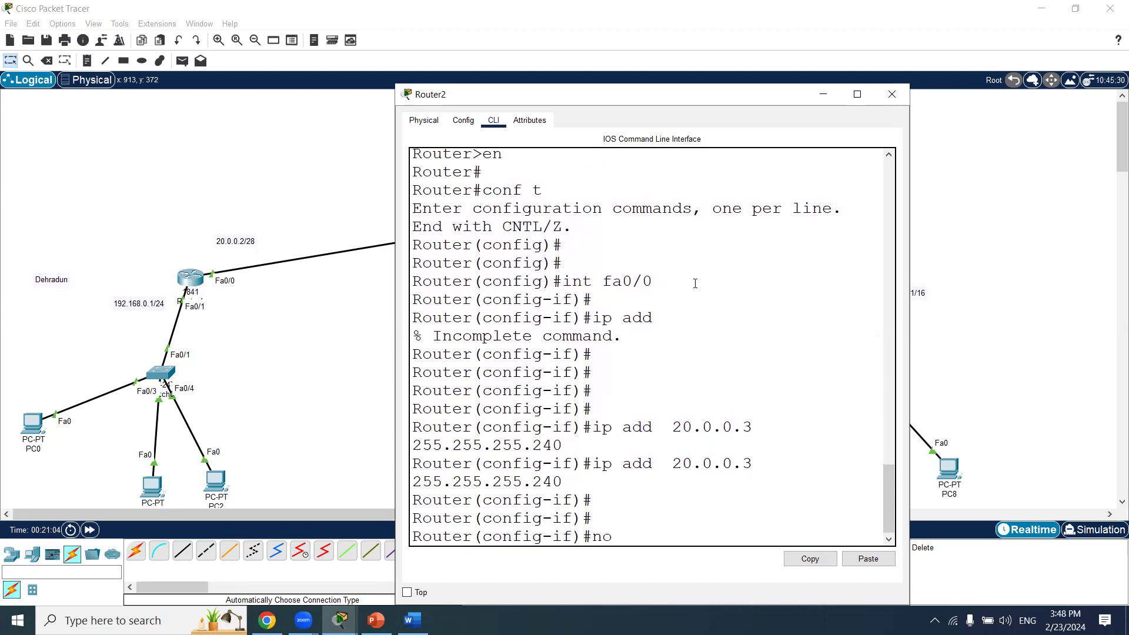
{"action": "key", "text": "Tab"}
{"action": "key", "text": "Return"}
Assign 10.0.0.1 with mask 255.255.255.0 to Router2's FastEthernet0/1.
{"action": "type", "text": "int fa0"}
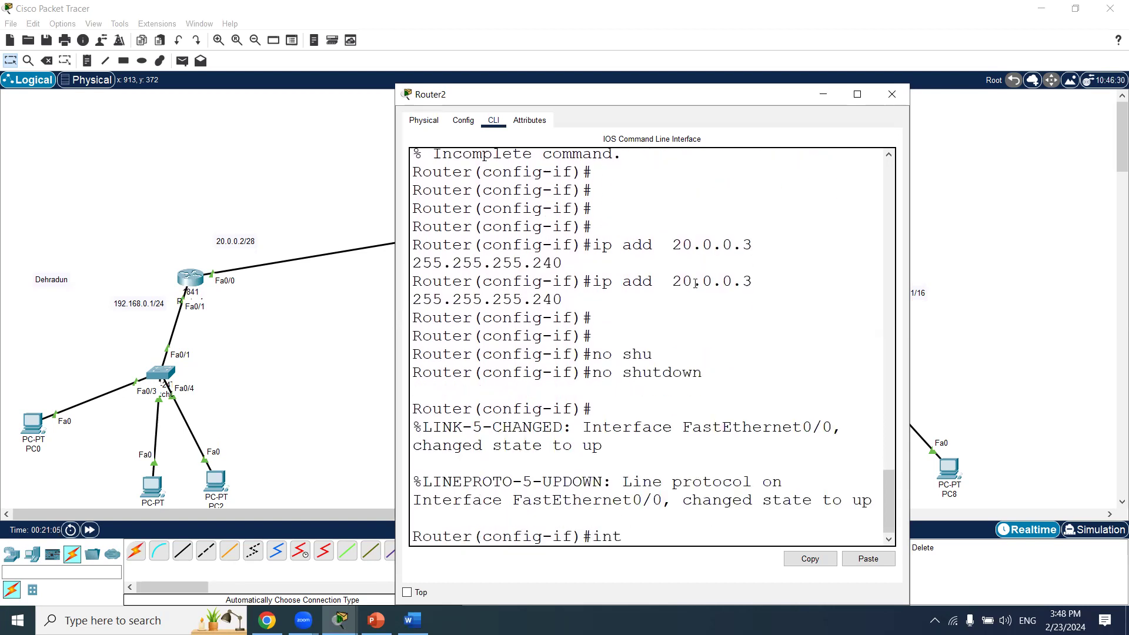
{"action": "key", "text": "Return"}
{"action": "key", "text": "Up"}
{"action": "type", "text": "1"}
{"action": "key", "text": "Return"}
{"action": "key", "text": "Return"}
{"action": "key", "text": "Return"}
{"action": "type", "text": "ip ad"}
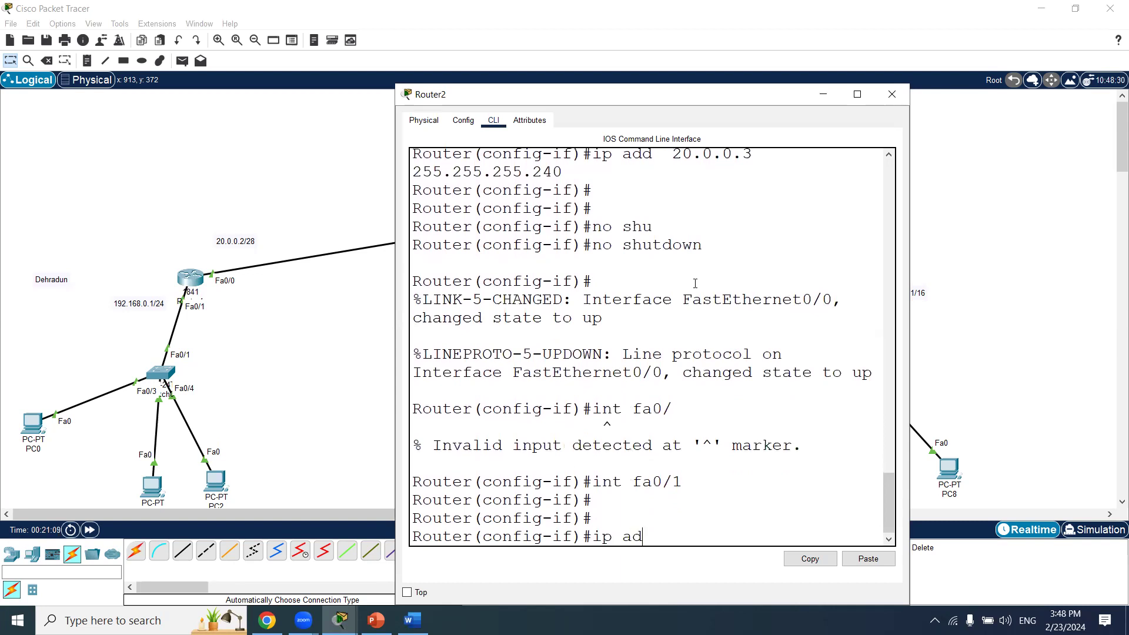
{"action": "type", "text": "d 10.0.0.1 2"}
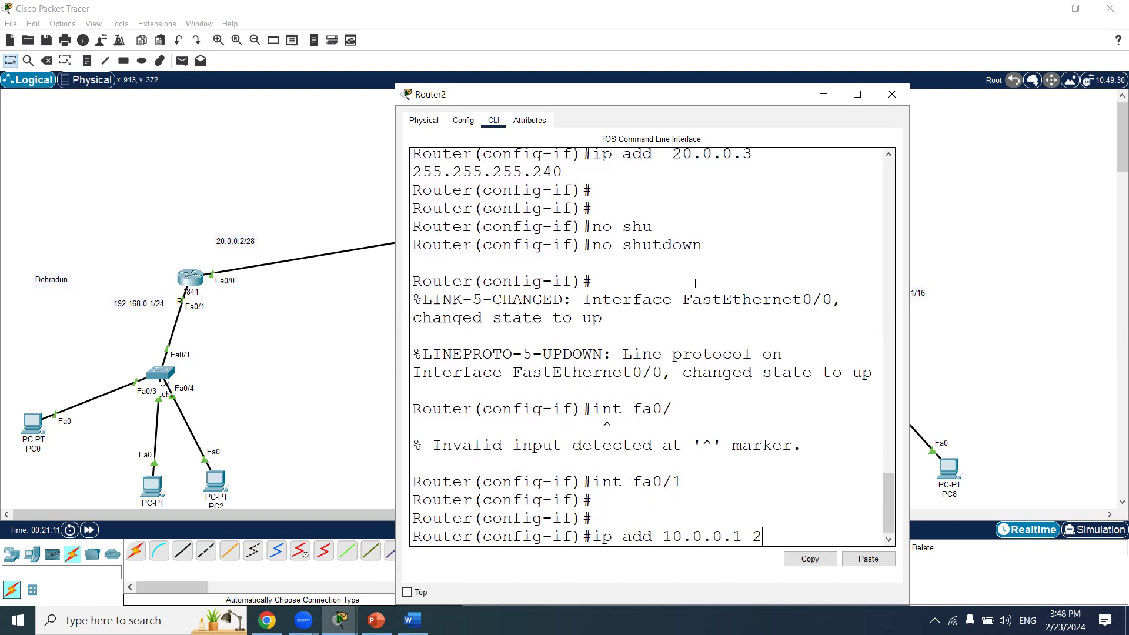
{"action": "type", "text": "55.255.255."}
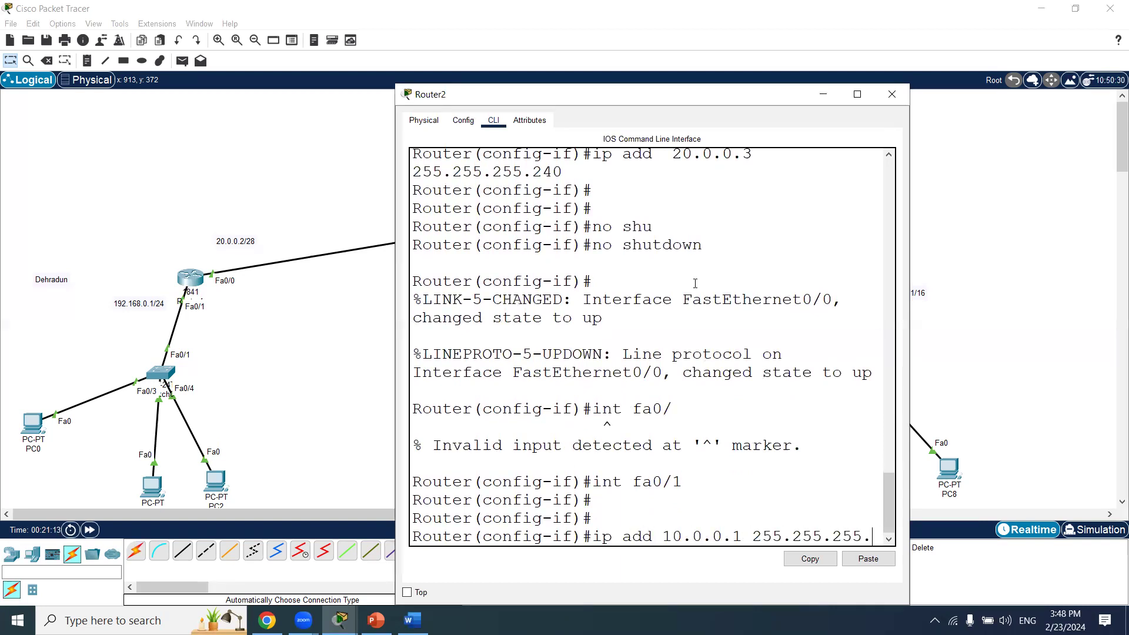
{"action": "type", "text": "0"}
{"action": "key", "text": "Return"}
Enable Router2's FastEthernet0/1 with no shutdown and return to global configuration mode.
{"action": "type", "text": "no shu"}
{"action": "key", "text": "Tab"}
{"action": "key", "text": "Return"}
{"action": "key", "text": "Return"}
{"action": "type", "text": "ei"}
{"action": "key", "text": "BackSpace"}
{"action": "type", "text": "xit"}
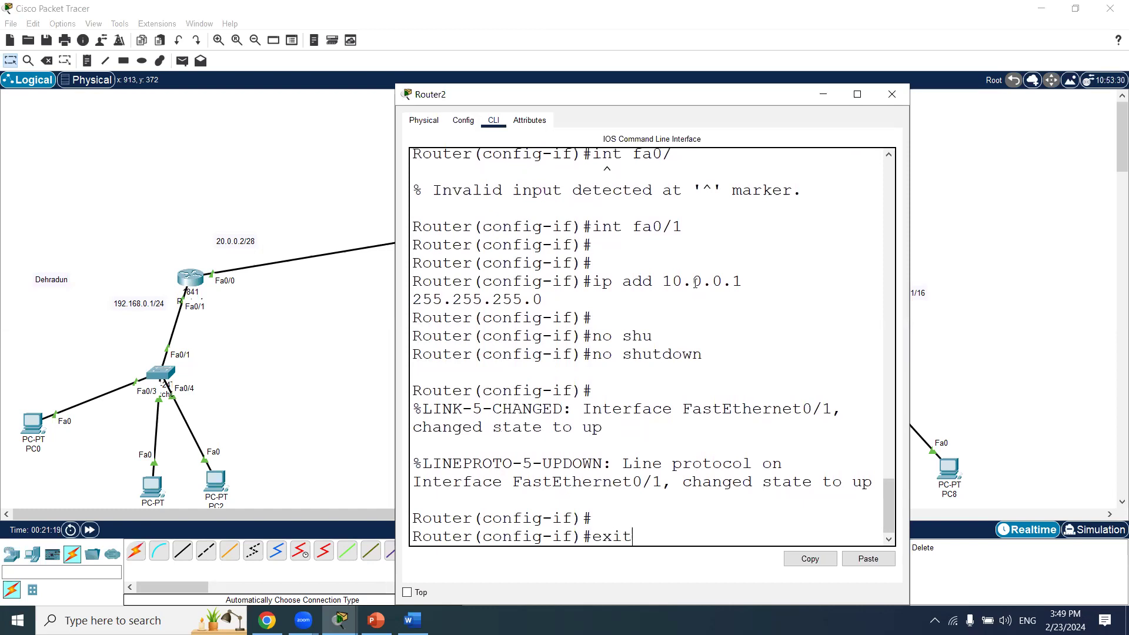
{"action": "key", "text": "Return"}
{"action": "key", "text": "Return"}
Start RIP routing on Router2 and advertise network 20.0.0.0.
{"action": "type", "text": "rou"}
{"action": "key", "text": "Tab"}
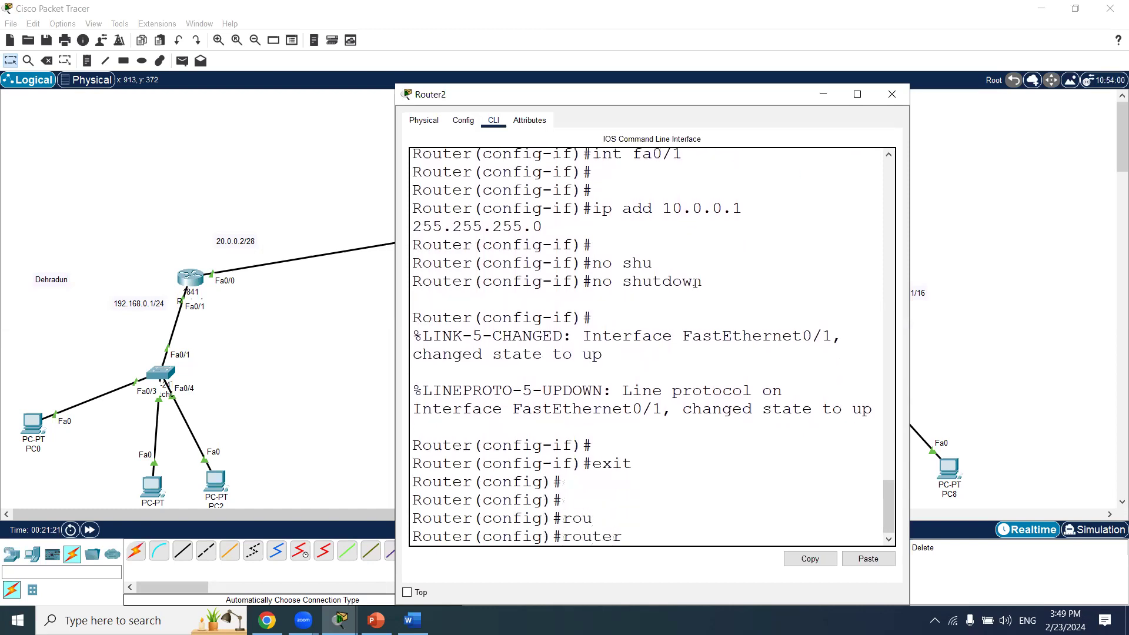
{"action": "type", "text": "ri"}
{"action": "key", "text": "Tab"}
{"action": "key", "text": "Return"}
{"action": "key", "text": "Return"}
{"action": "type", "text": "n et"}
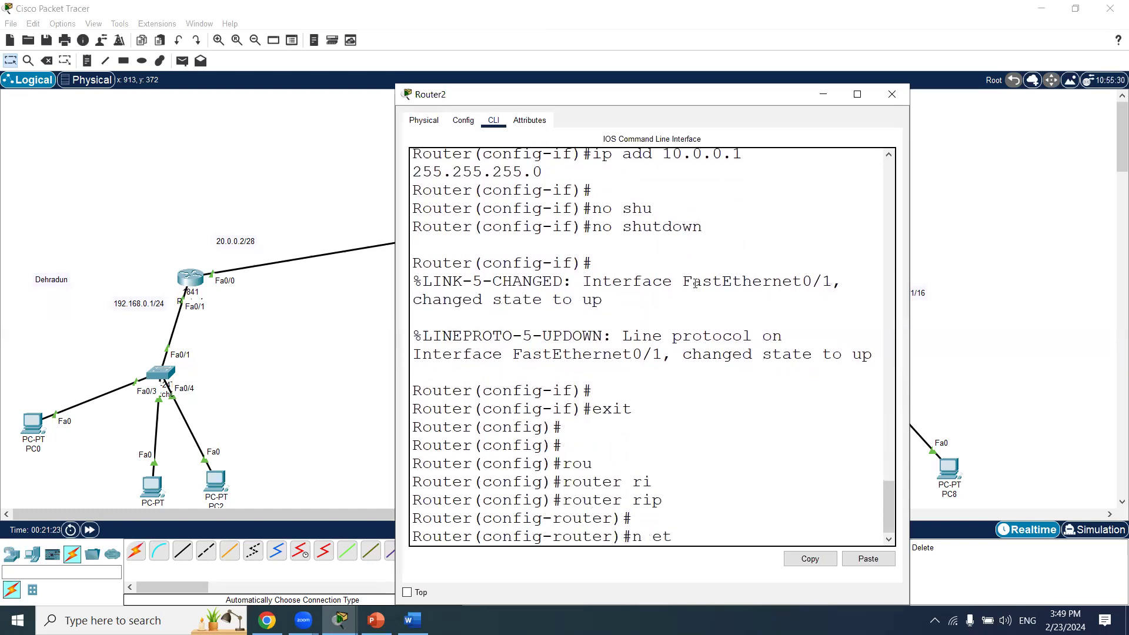
{"action": "key", "text": "Tab"}
{"action": "key", "text": "BackSpace"}
{"action": "key", "text": "BackSpace"}
{"action": "type", "text": "et"}
{"action": "key", "text": "Tab"}
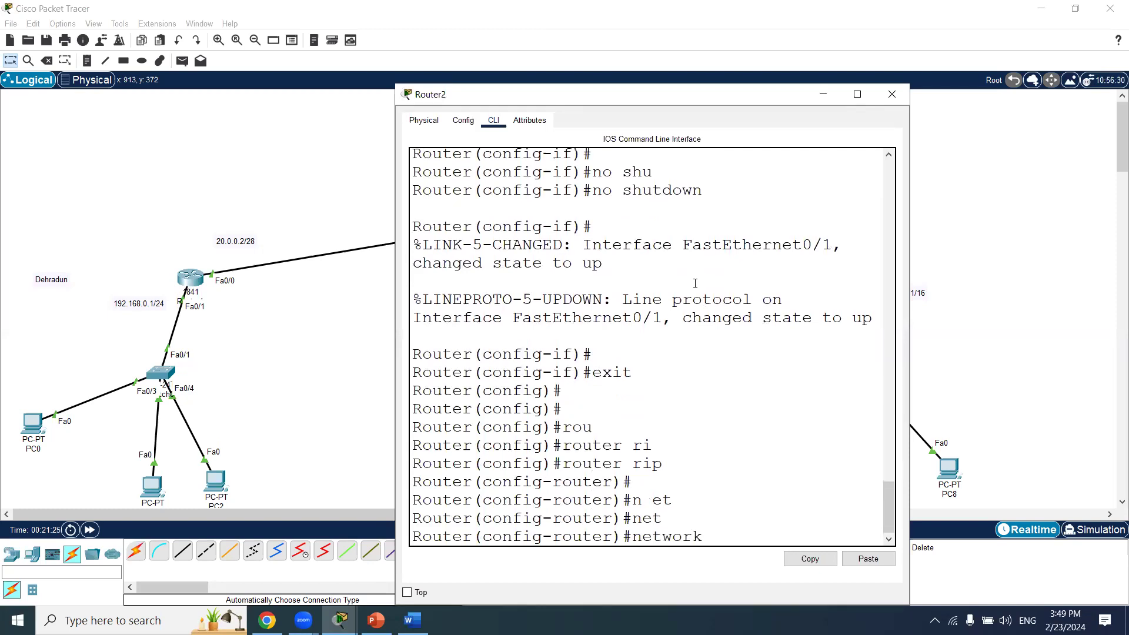
{"action": "type", "text": "20.0.0.0"}
{"action": "key", "text": "Return"}
Advertise network 10.0.0.0 in Router2's RIP configuration.
{"action": "key", "text": "Up"}
{"action": "key", "text": "BackSpace"}
{"action": "key", "text": "BackSpace"}
{"action": "key", "text": "BackSpace"}
{"action": "key", "text": "BackSpace"}
{"action": "key", "text": "BackSpace"}
{"action": "key", "text": "BackSpace"}
{"action": "key", "text": "BackSpace"}
{"action": "key", "text": "BackSpace"}
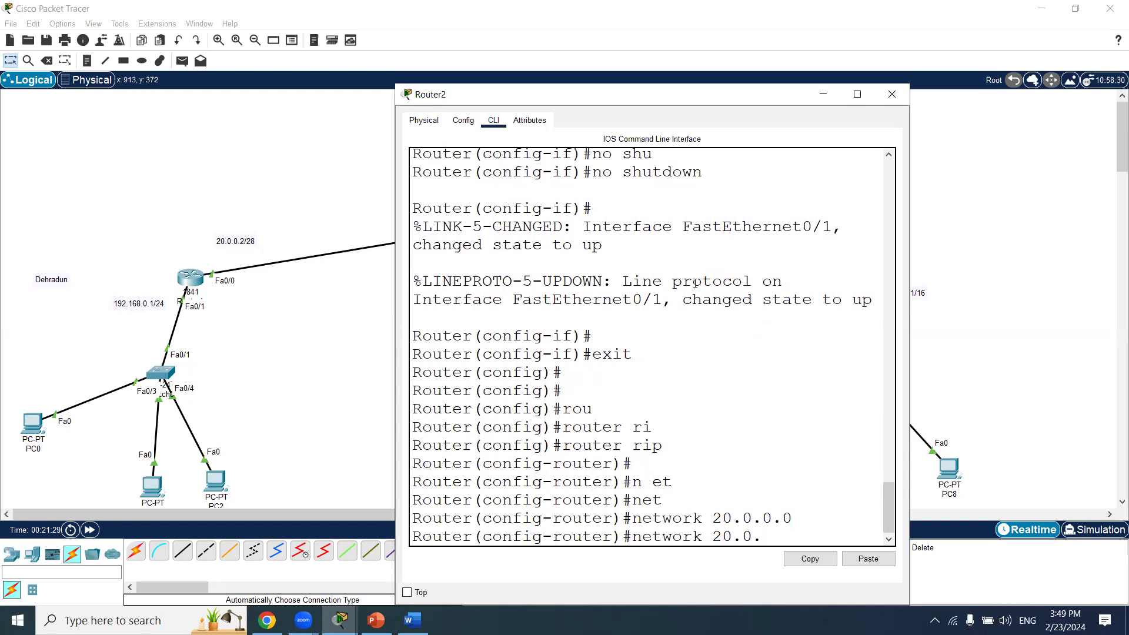
{"action": "type", "text": "10.0.0.0"}
{"action": "key", "text": "Return"}
{"action": "key", "text": "Return"}
{"action": "key", "text": "Return"}
{"action": "key", "text": "Return"}
Leave configuration mode on Router2, save its configuration with wr, and close its window.
{"action": "key", "text": "ctrl+z"}
{"action": "key", "text": "Return"}
{"action": "key", "text": "Return"}
{"action": "type", "text": "wr"}
{"action": "key", "text": "Return"}
{"action": "key", "text": "Return"}
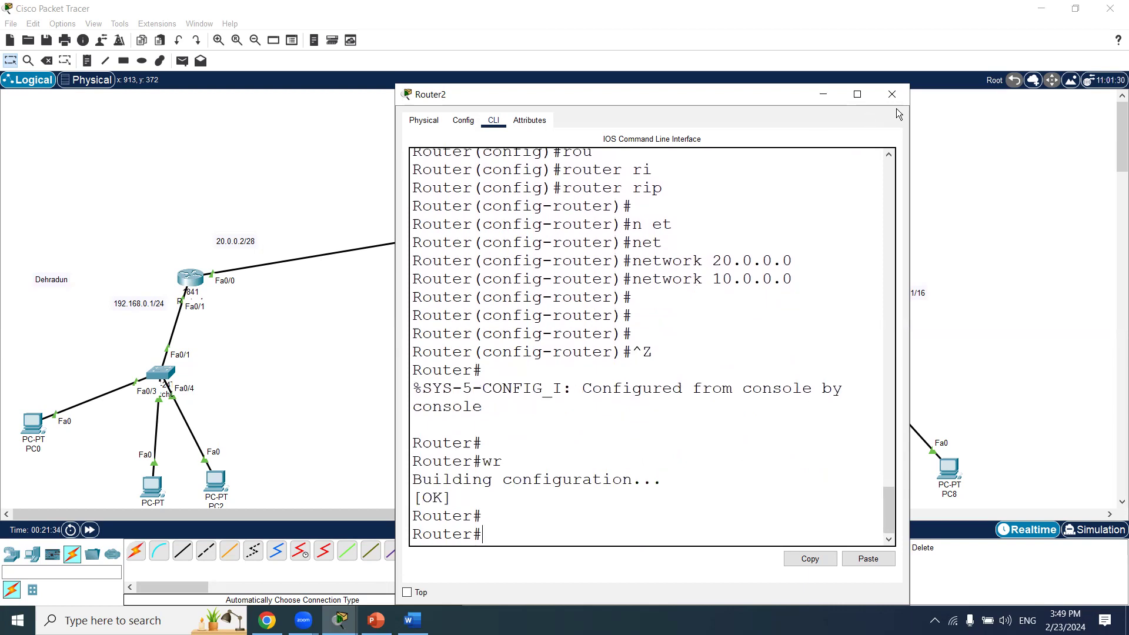
{"action": "left_click", "coordinate": [898, 95]}
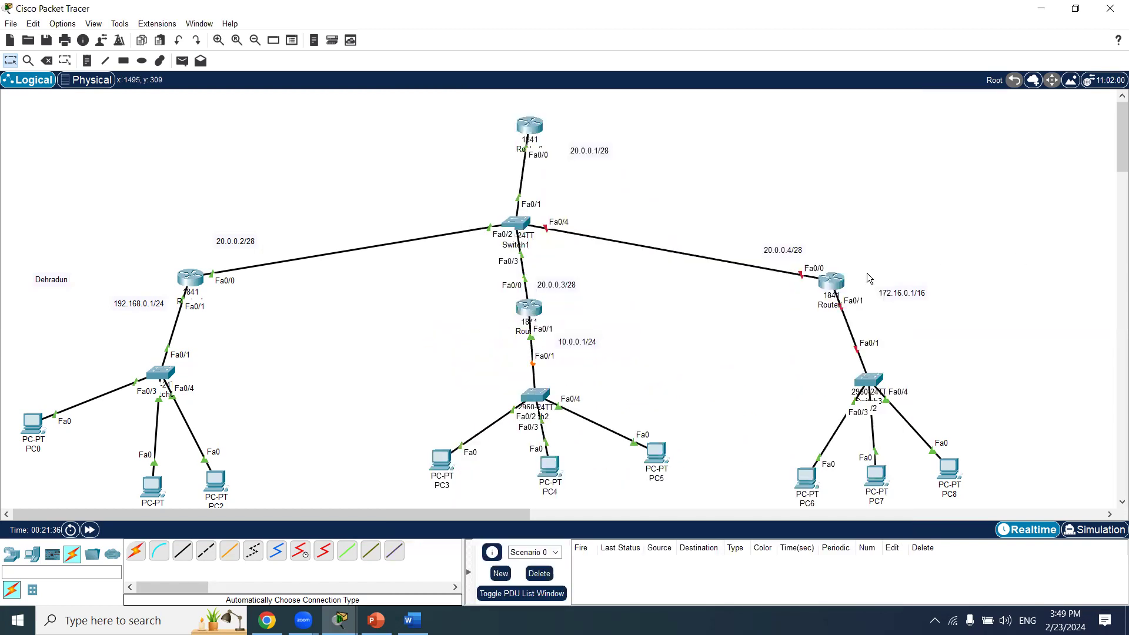
Open Router3's command line, decline the initial configuration dialog, and enter global configuration mode.
{"action": "left_click", "coordinate": [843, 291]}
{"action": "left_click", "coordinate": [494, 120]}
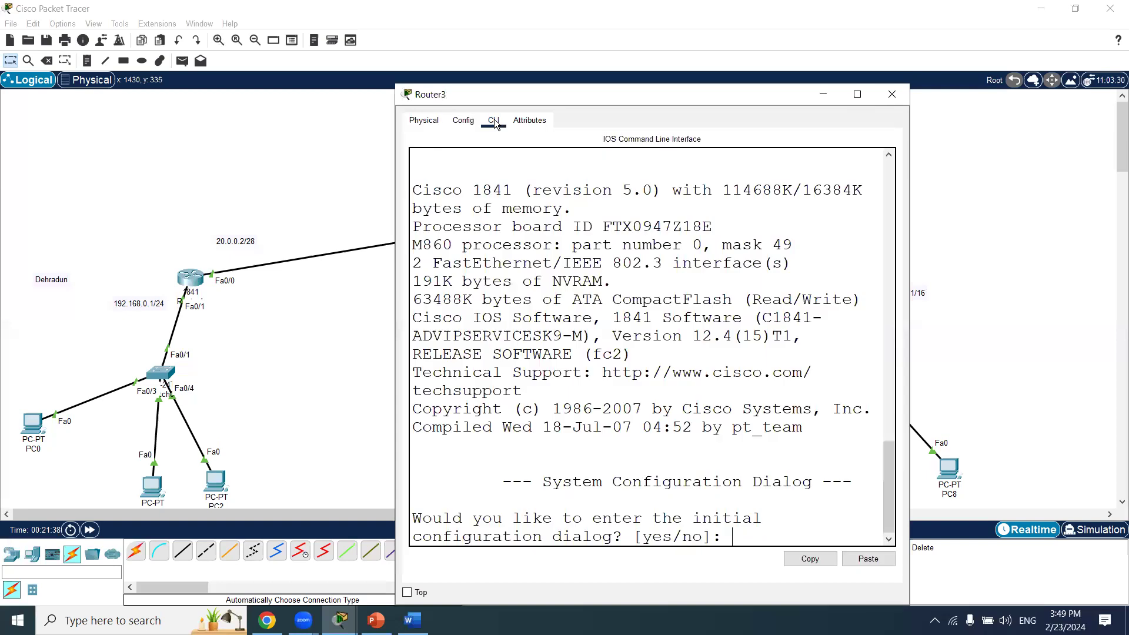
{"action": "left_click_drag", "start_coordinate": [623, 97], "coordinate": [352, 78]}
{"action": "type", "text": "n"}
{"action": "key", "text": "Return"}
{"action": "key", "text": "Return"}
{"action": "key", "text": "Return"}
{"action": "type", "text": "en"}
{"action": "key", "text": "Return"}
{"action": "key", "text": "Return"}
{"action": "type", "text": "conf t"}
{"action": "key", "text": "Return"}
{"action": "key", "text": "Return"}
Assign 20.0.0.4 with mask 255.255.255.0 to Router3's FastEthernet0/0 and enable the interface.
{"action": "type", "text": "in"}
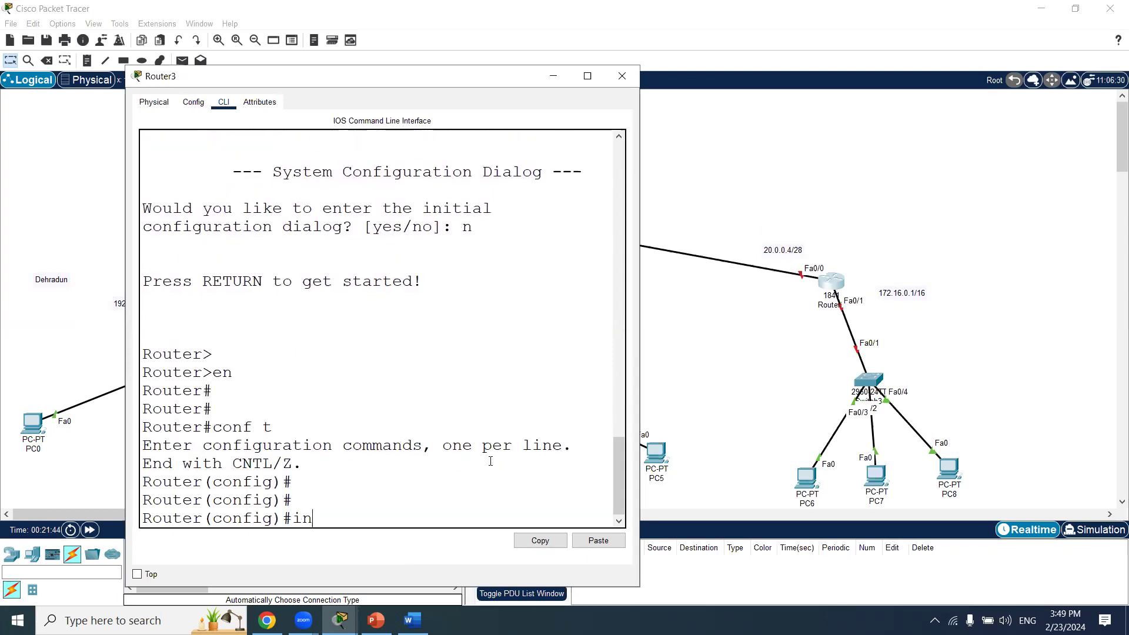
{"action": "type", "text": "t fa0/0"}
{"action": "key", "text": "Return"}
{"action": "key", "text": "Return"}
{"action": "type", "text": "ip add 20.0.0.4 255.255.25"}
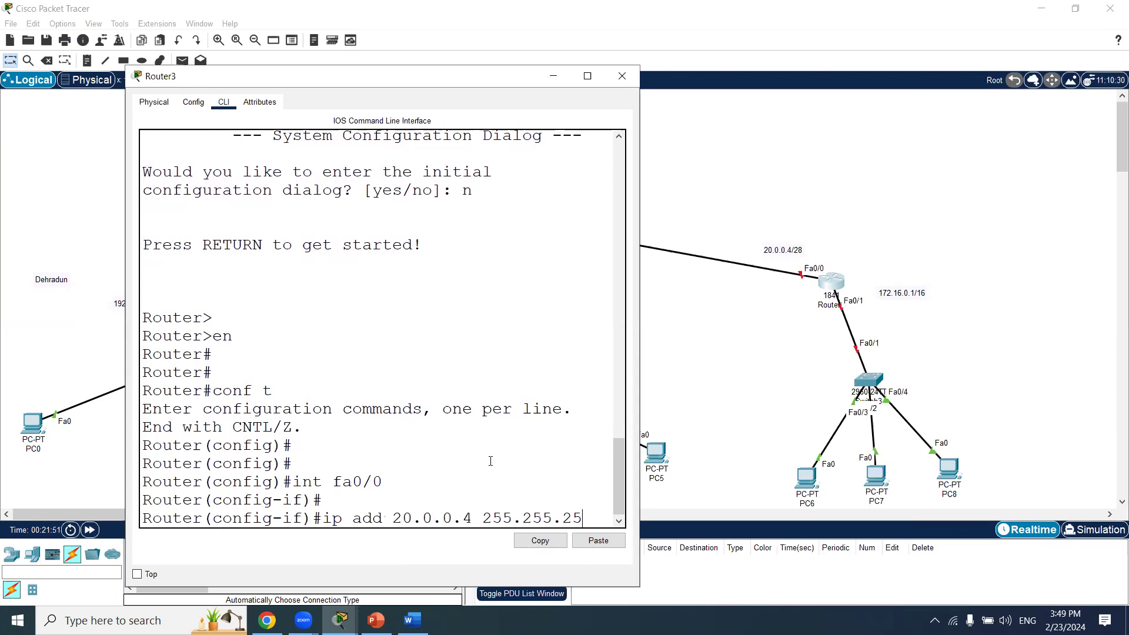
{"action": "type", "text": "5.0"}
{"action": "key", "text": "Return"}
{"action": "key", "text": "Return"}
{"action": "type", "text": "no"}
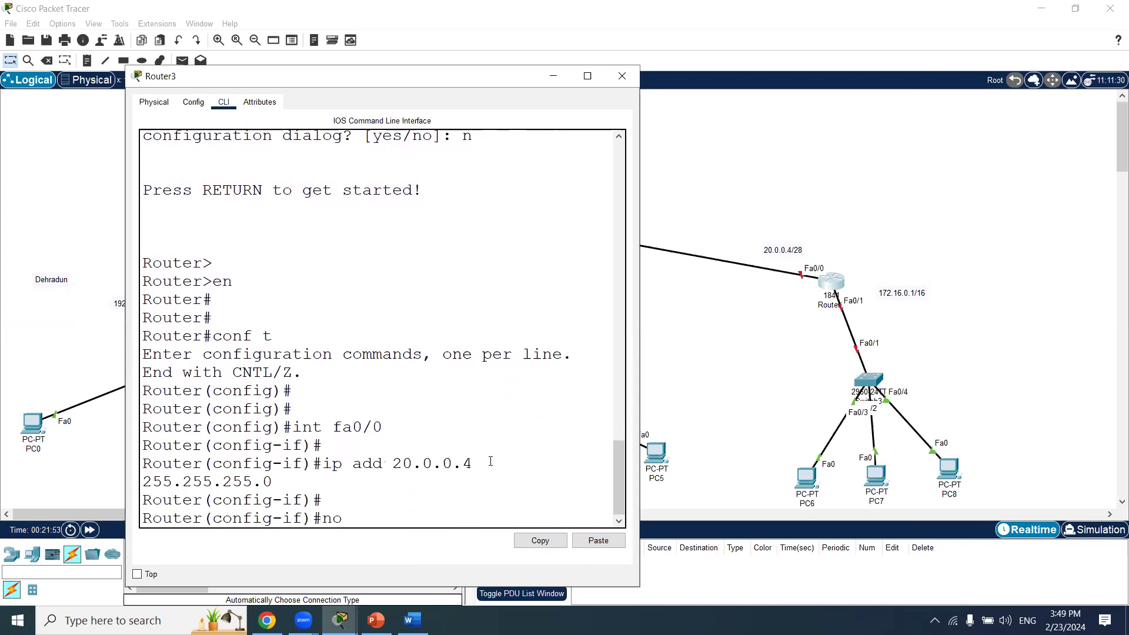
{"action": "type", "text": " shu"}
{"action": "key", "text": "Tab"}
{"action": "key", "text": "Return"}
{"action": "key", "text": "Return"}
Assign 172.16.0.1 with mask 255.255.0.0 to Router3's FastEthernet0/1 and enable the interface.
{"action": "type", "text": "int fa0/1"}
{"action": "key", "text": "Return"}
{"action": "key", "text": "Return"}
{"action": "type", "text": "ip add 172.16.0.1 255.2"}
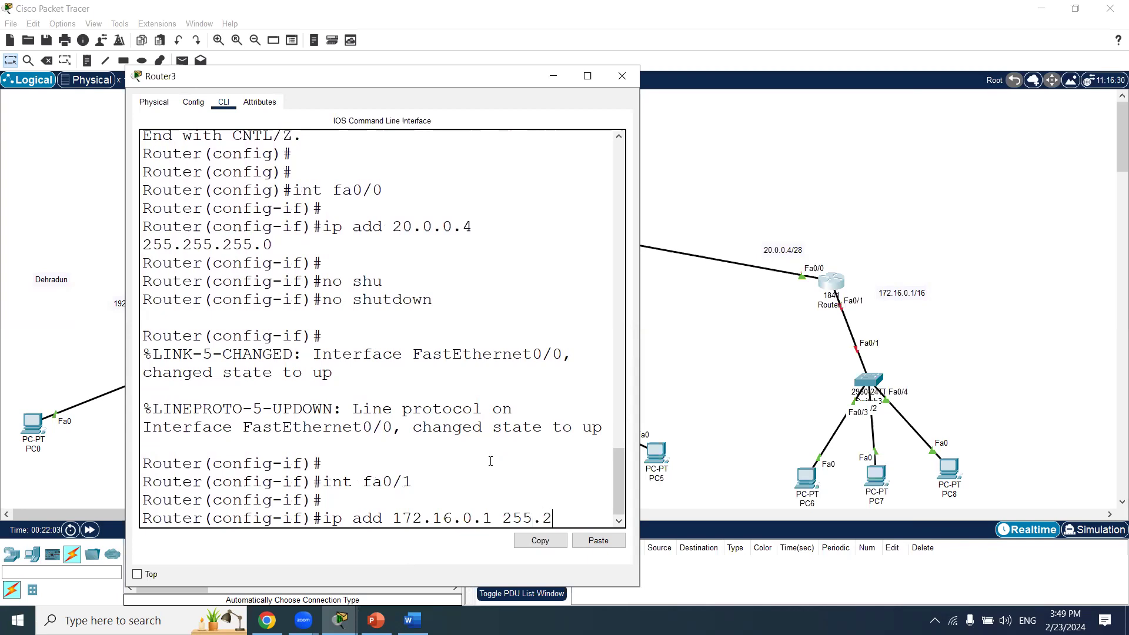
{"action": "type", "text": "55.0.0"}
{"action": "key", "text": "Return"}
{"action": "type", "text": "no shu"}
{"action": "key", "text": "Tab"}
{"action": "key", "text": "Return"}
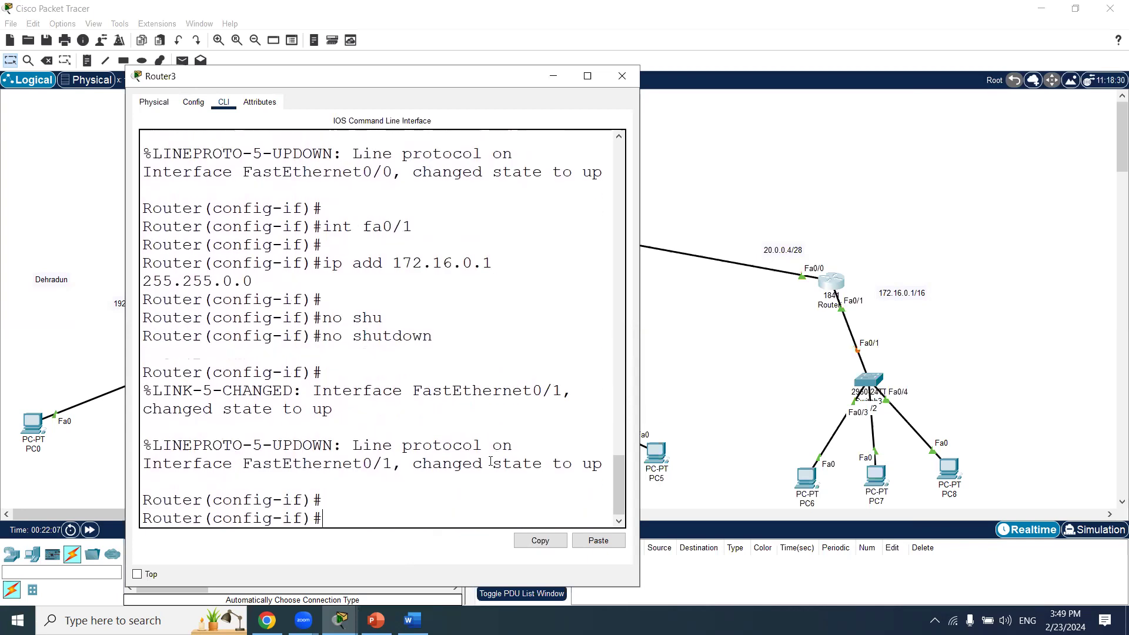
Leave configuration mode on Router3, save its configuration with wr, and close its window.
{"action": "key", "text": "ctrl+z"}
{"action": "key", "text": "Return"}
{"action": "type", "text": "wr"}
{"action": "key", "text": "Return"}
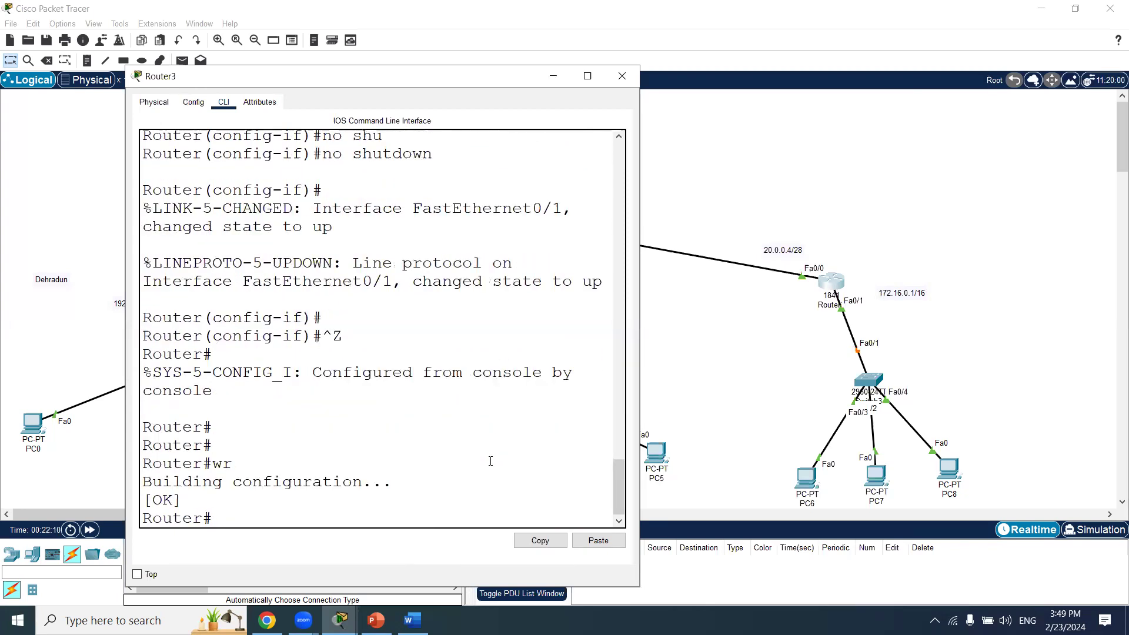
{"action": "left_click", "coordinate": [609, 79]}
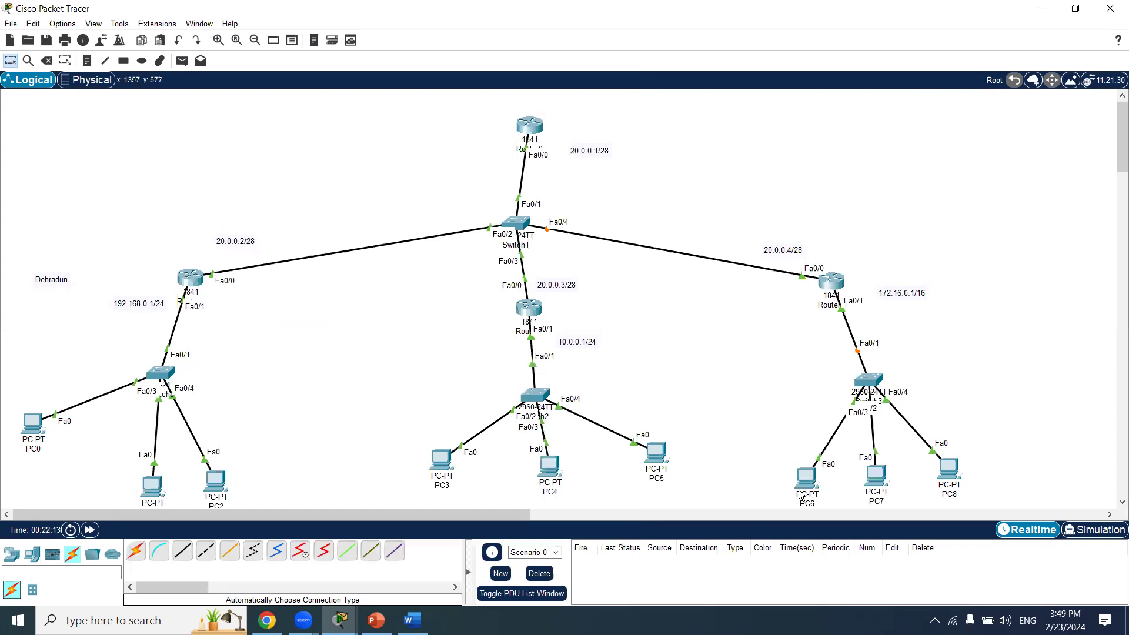
Open Router3's command line, enter global configuration mode, and start RIP routing configuration.
{"action": "left_click", "coordinate": [832, 288]}
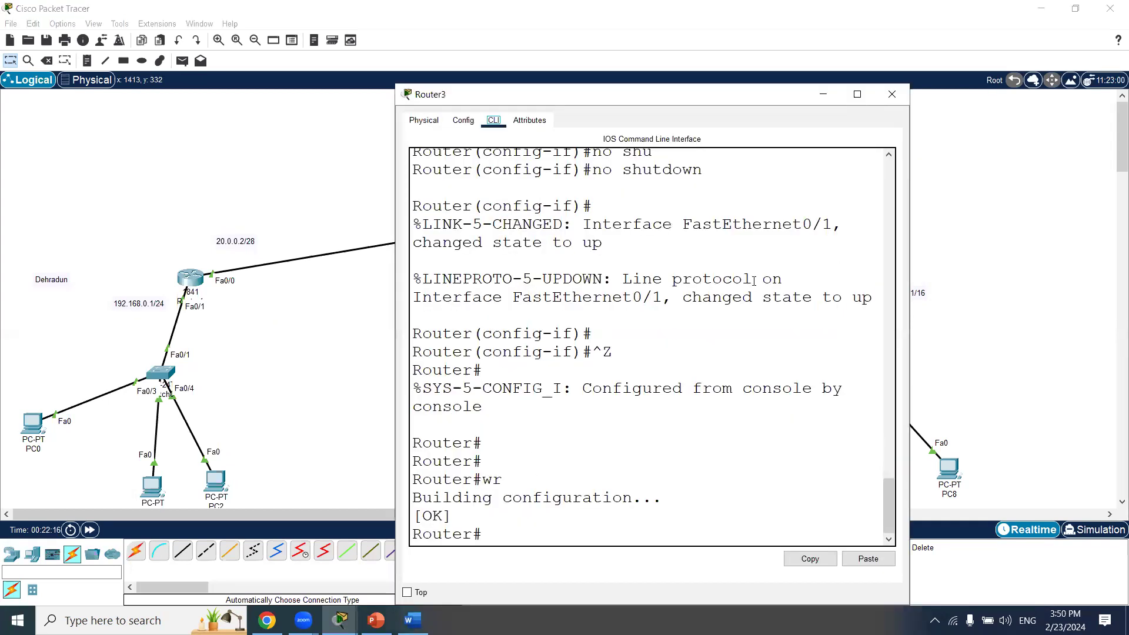
{"action": "left_click", "coordinate": [857, 94]}
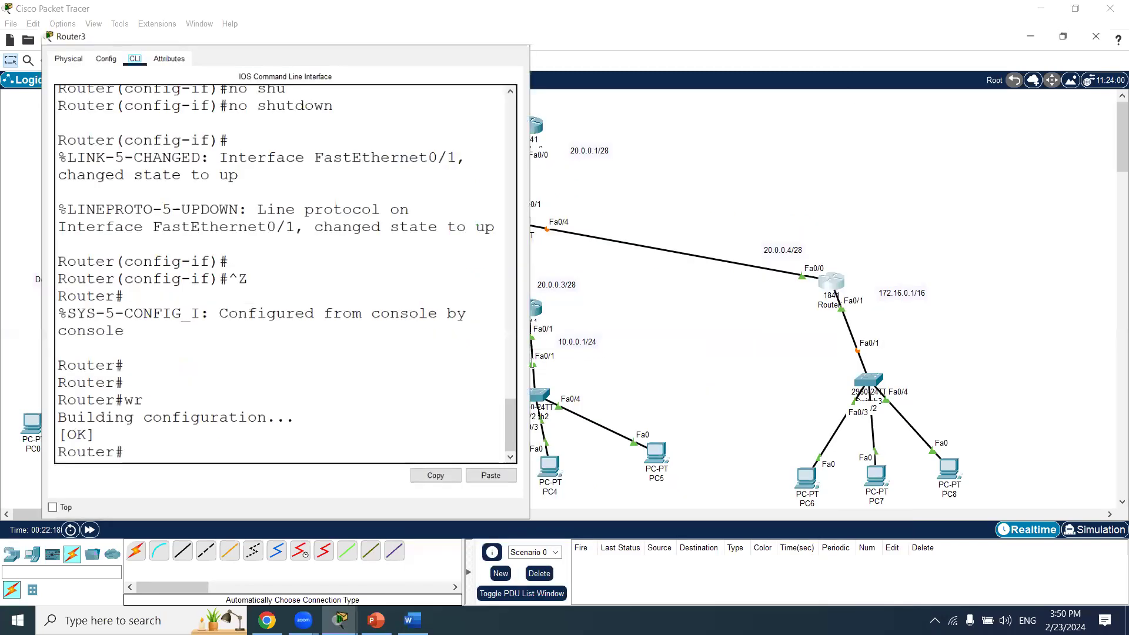
{"action": "key", "text": "Return"}
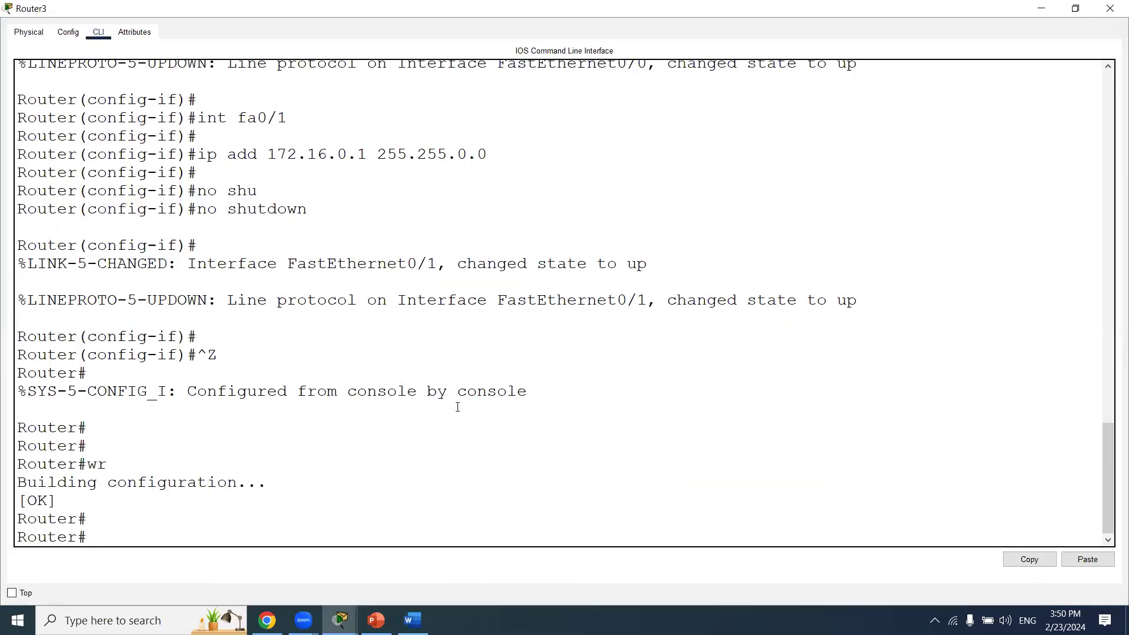
{"action": "type", "text": "conf t"}
{"action": "key", "text": "Return"}
{"action": "key", "text": "Return"}
{"action": "key", "text": "Return"}
{"action": "type", "text": "rou"}
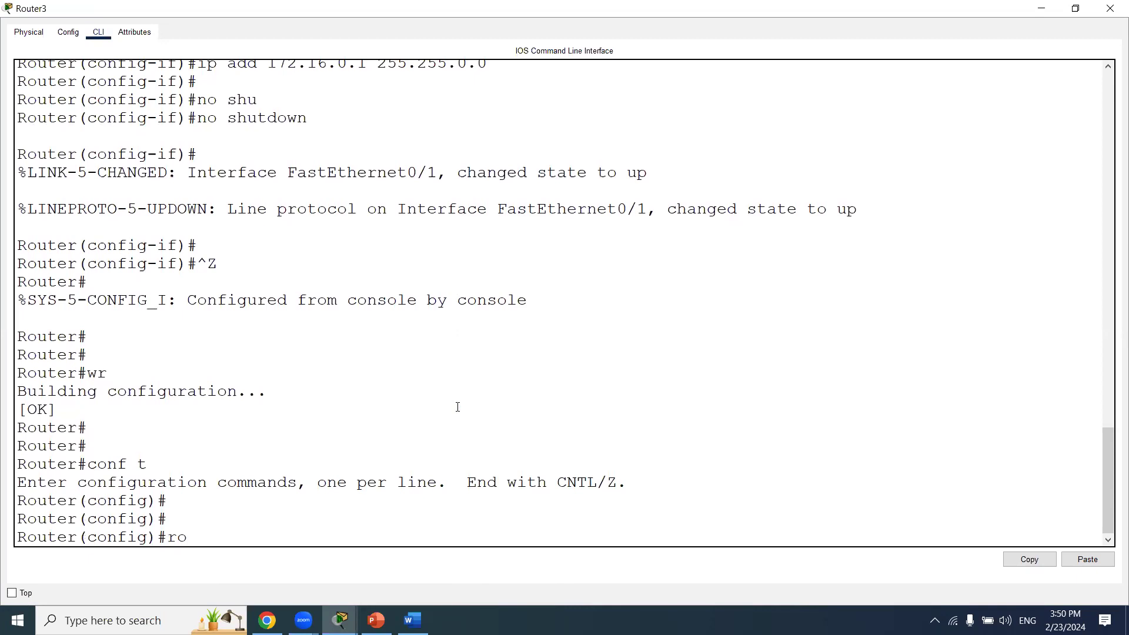
{"action": "key", "text": "Tab"}
{"action": "type", "text": "ri"}
{"action": "key", "text": "Tab"}
{"action": "key", "text": "Return"}
{"action": "key", "text": "Return"}
Advertise network 172.16.0.0 in RIP on Router3.
{"action": "type", "text": "net"}
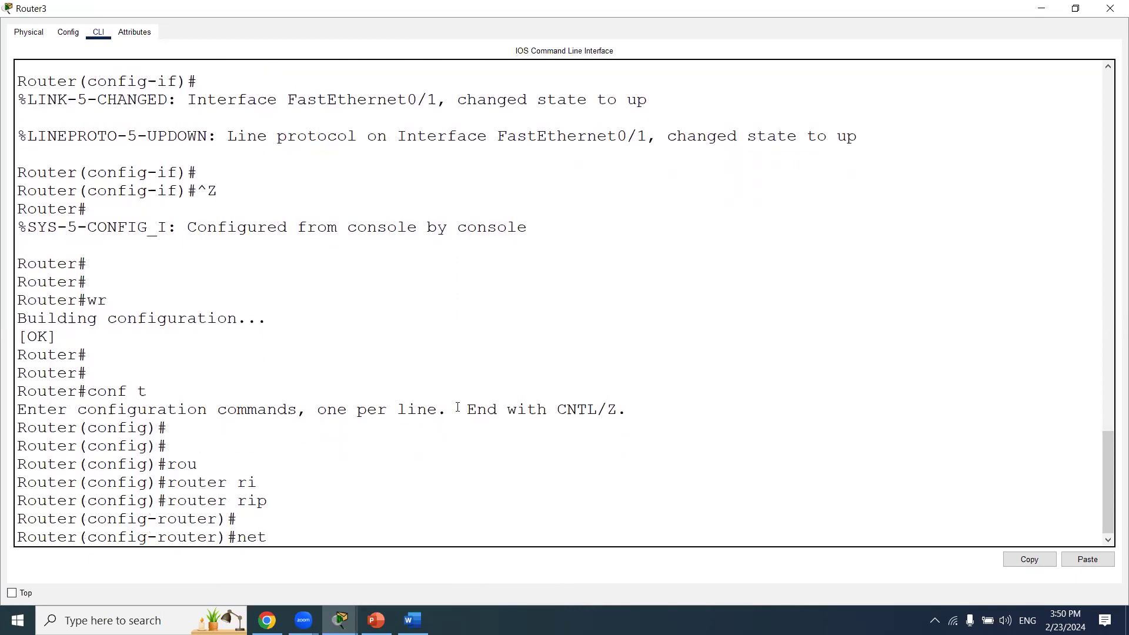
{"action": "key", "text": "Tab"}
{"action": "type", "text": "1"}
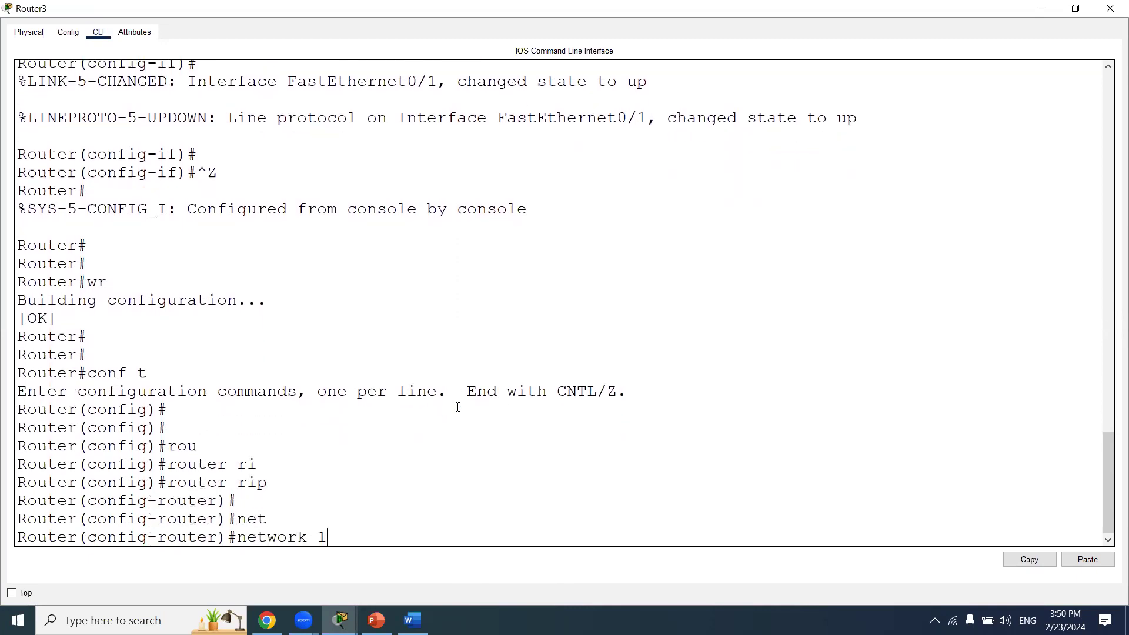
{"action": "type", "text": "72.16.0.0"}
{"action": "key", "text": "Return"}
{"action": "key", "text": "Return"}
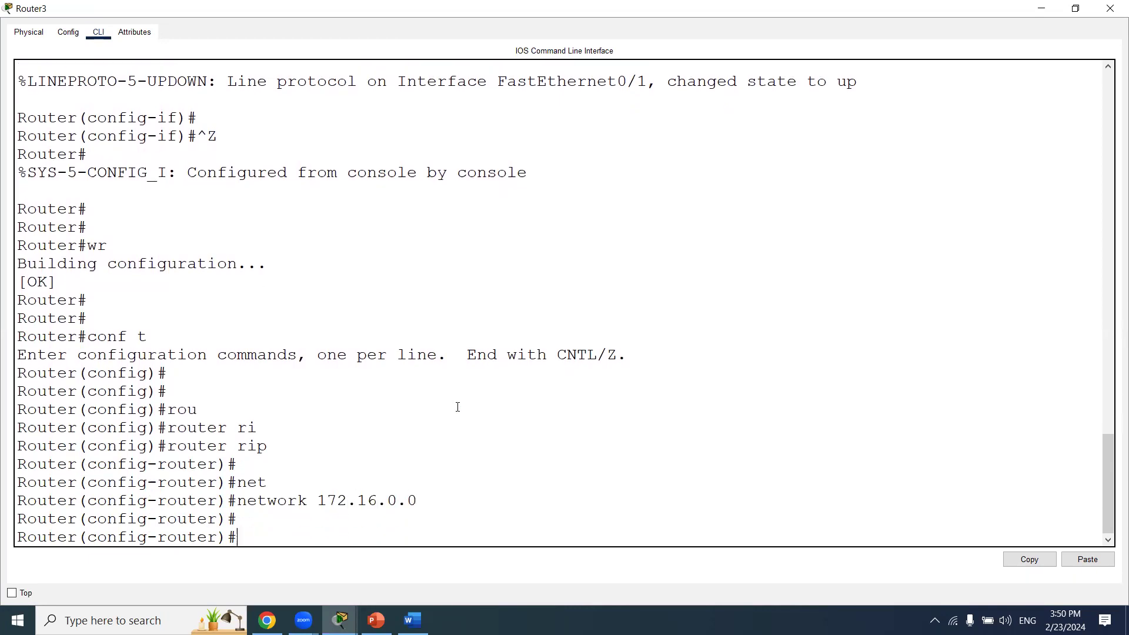
Advertise network 20.0.0.0 in RIP on Router3 and leave configuration mode.
{"action": "mouse_move", "coordinate": [1109, 488]}
{"action": "left_mouse_down"}
{"action": "mouse_move", "coordinate": [1102, 430]}
{"action": "mouse_move", "coordinate": [1091, 498]}
{"action": "left_mouse_up"}
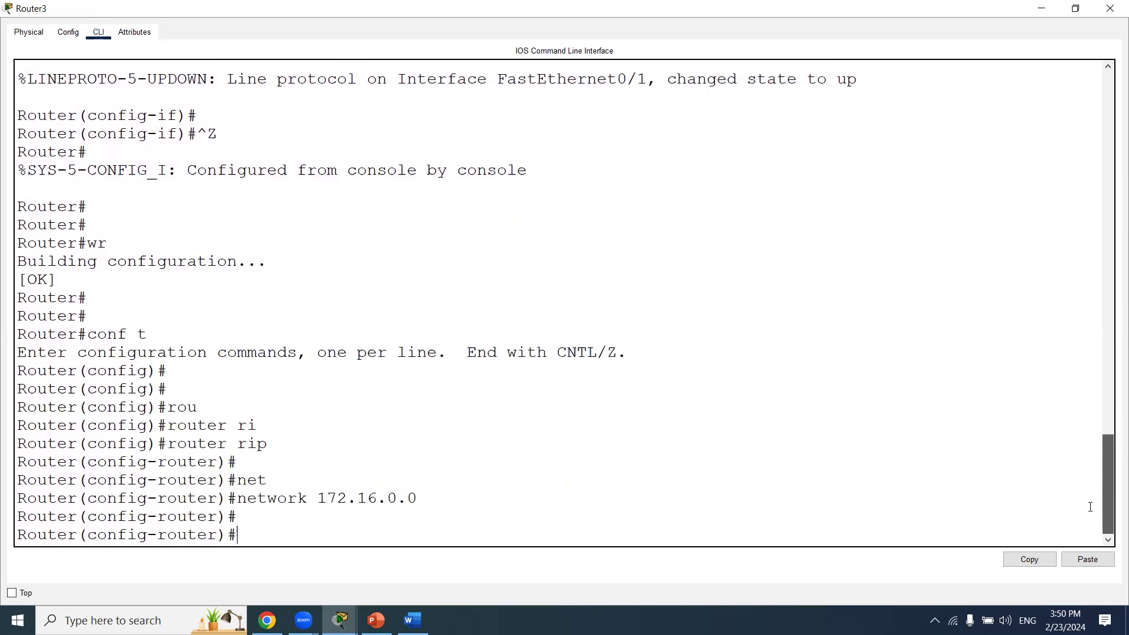
{"action": "key", "text": "Up"}
{"action": "key", "text": "BackSpace"}
{"action": "key", "text": "BackSpace"}
{"action": "key", "text": "BackSpace"}
{"action": "key", "text": "BackSpace"}
{"action": "key", "text": "BackSpace"}
{"action": "key", "text": "BackSpace"}
{"action": "key", "text": "BackSpace"}
{"action": "key", "text": "BackSpace"}
{"action": "key", "text": "BackSpace"}
{"action": "key", "text": "BackSpace"}
{"action": "type", "text": "20.0.0.0"}
{"action": "key", "text": "Return"}
{"action": "key", "text": "ctrl+z"}
{"action": "key", "text": "Return"}
Display Router3's running configuration through to the end to check its interfaces and RIP networks.
{"action": "type", "text": "sh run"}
{"action": "key", "text": "Return"}
{"action": "key", "text": "space"}
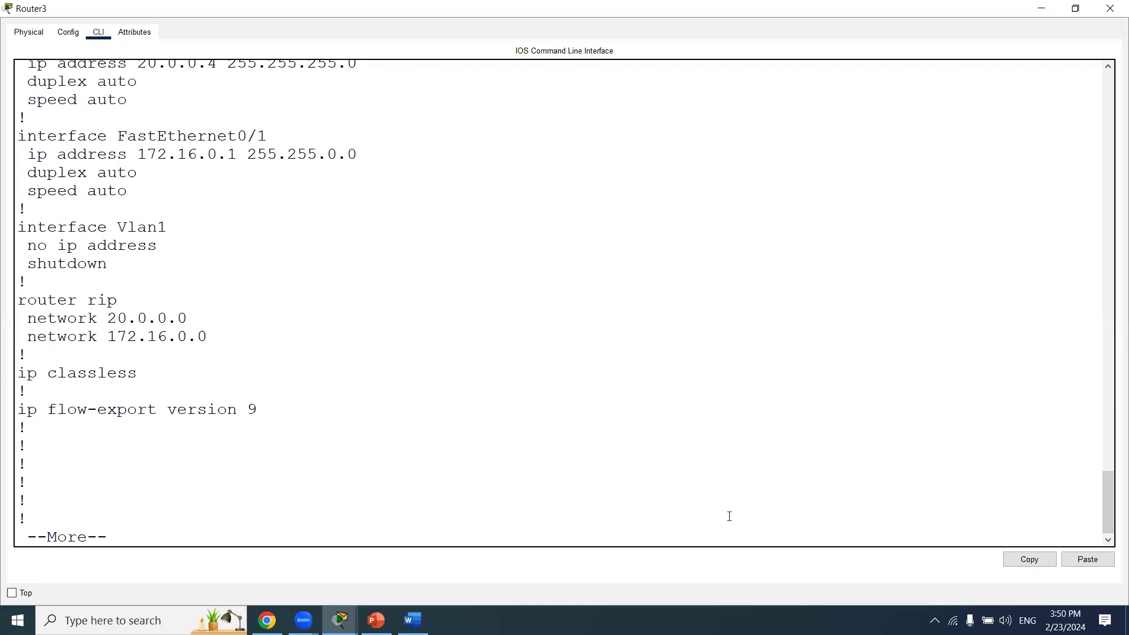
{"action": "key", "text": "space"}
Display Router3's routing table with sh ip route, examine the RIP-learned entries, and close its window.
{"action": "type", "text": "sh ip ro"}
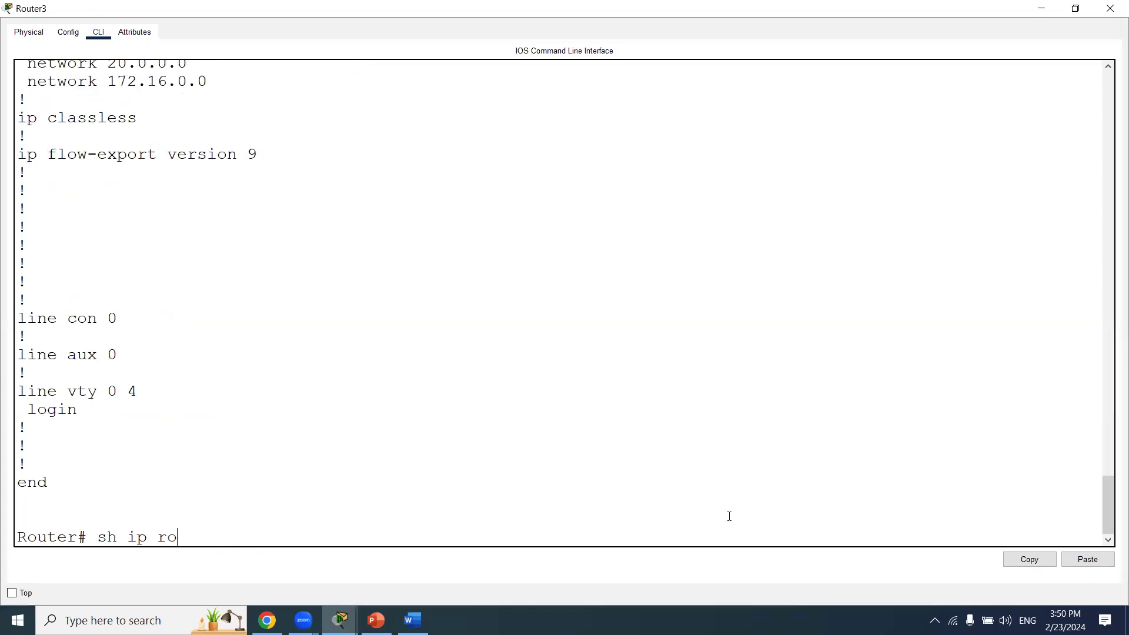
{"action": "key", "text": "Tab"}
{"action": "key", "text": "Return"}
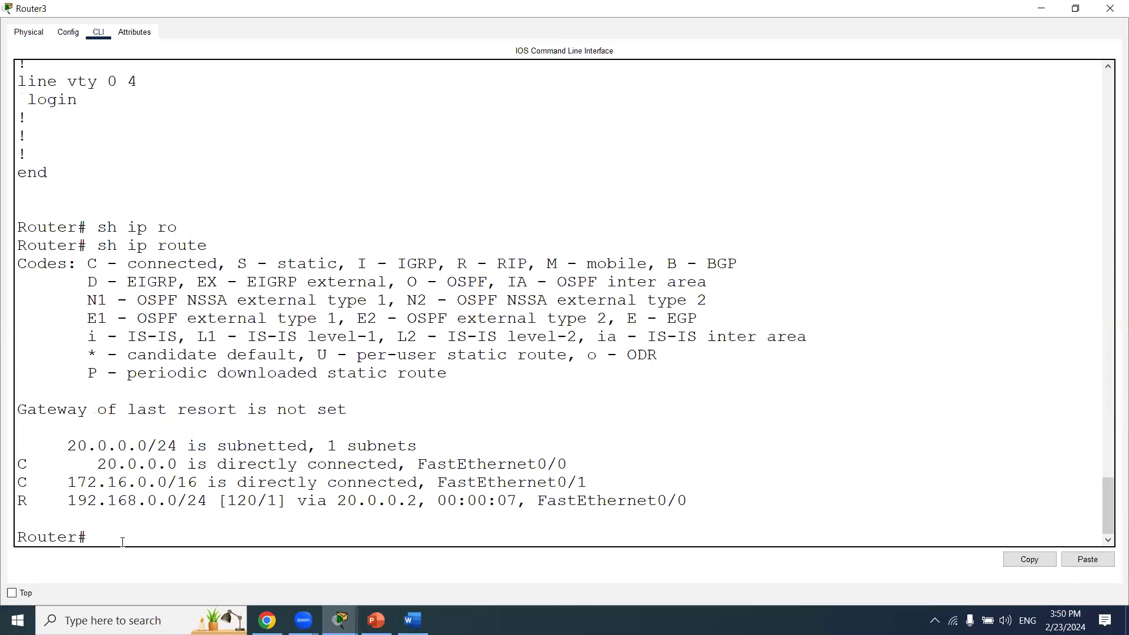
{"action": "left_click_drag", "start_coordinate": [70, 504], "coordinate": [225, 514]}
{"action": "left_click", "coordinate": [280, 512]}
{"action": "left_click", "coordinate": [1110, 9]}
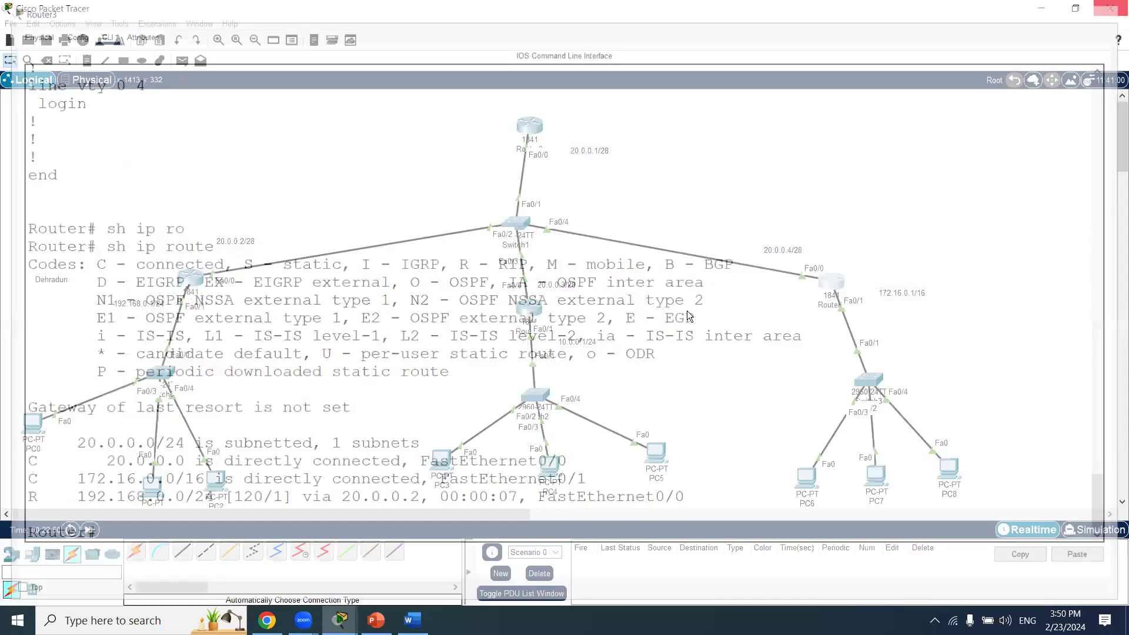
Open Router2's command line, display its routing table with sh ip r, and close its window.
{"action": "left_click", "coordinate": [528, 308]}
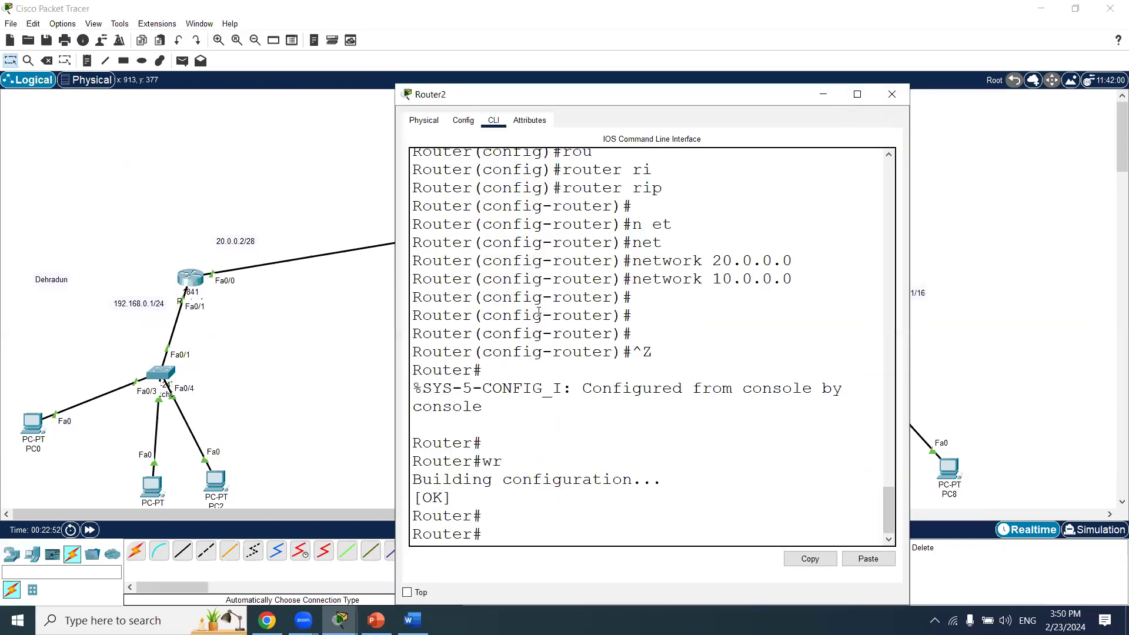
{"action": "key", "text": "Return"}
{"action": "key", "text": "Return"}
{"action": "type", "text": "sh ip r"}
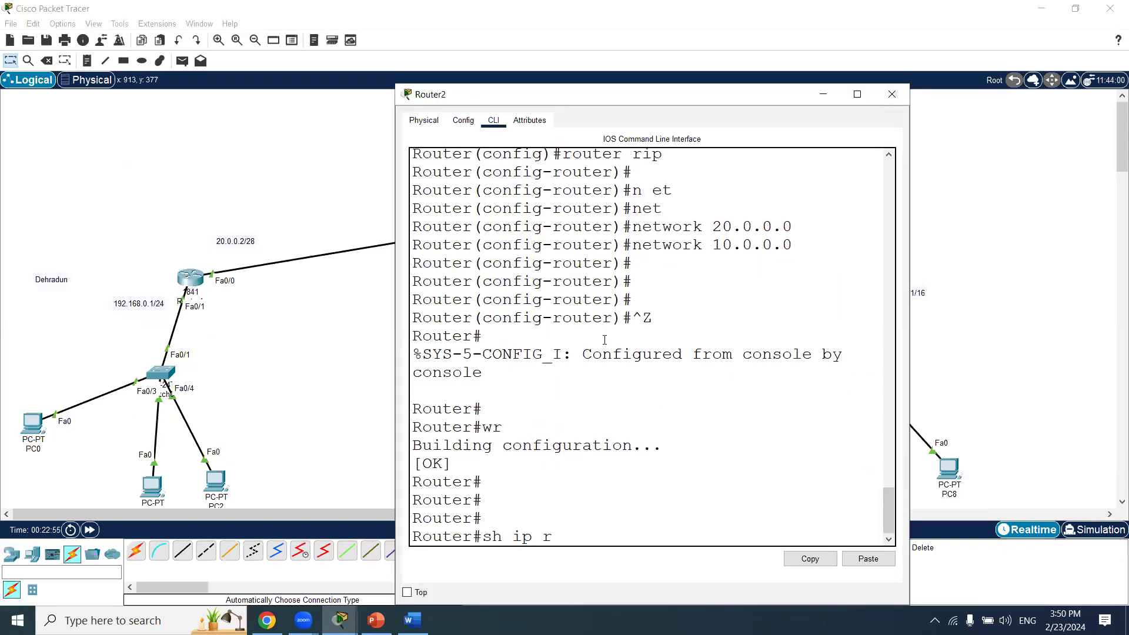
{"action": "key", "text": "Return"}
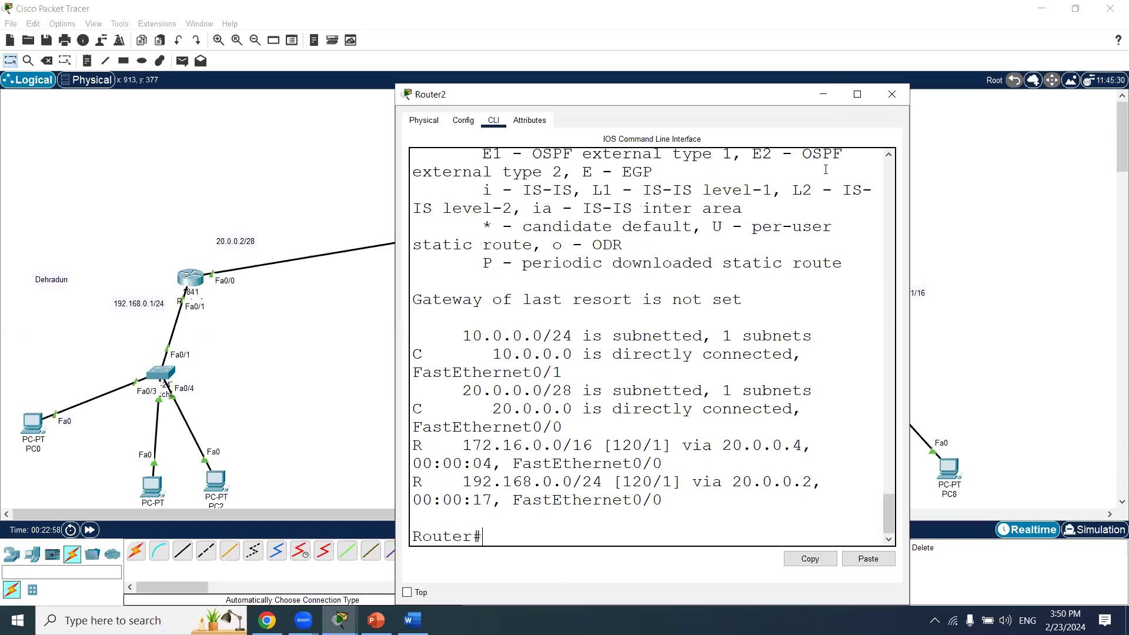
{"action": "left_click", "coordinate": [893, 94]}
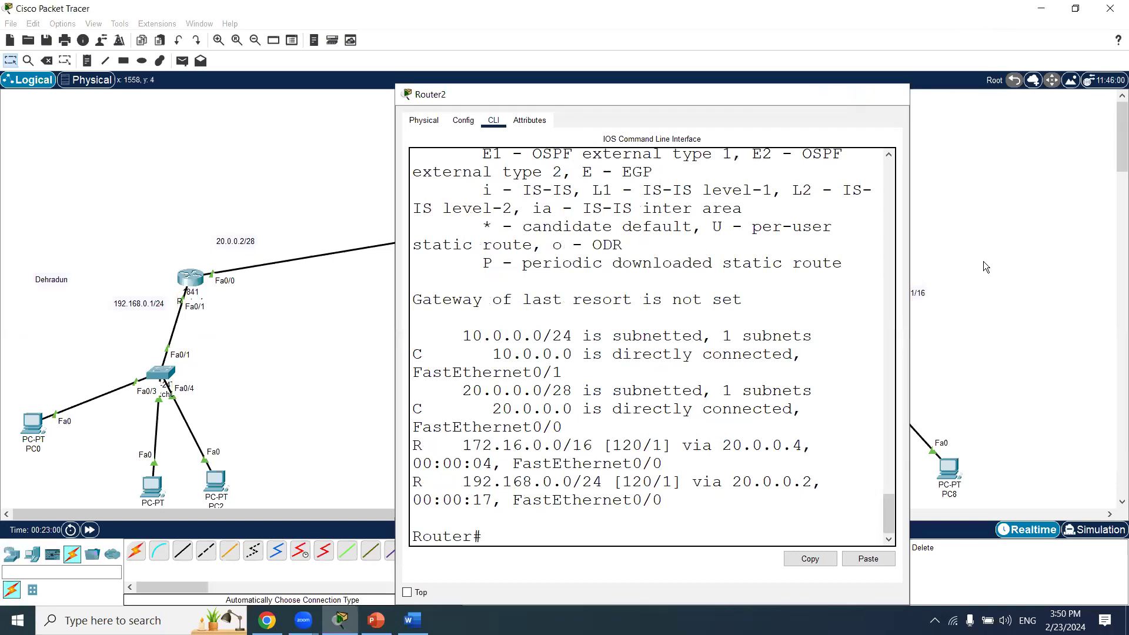
Reopen Router3, display its routing table again to check the RIP routes, and close its window.
{"action": "left_click", "coordinate": [830, 283]}
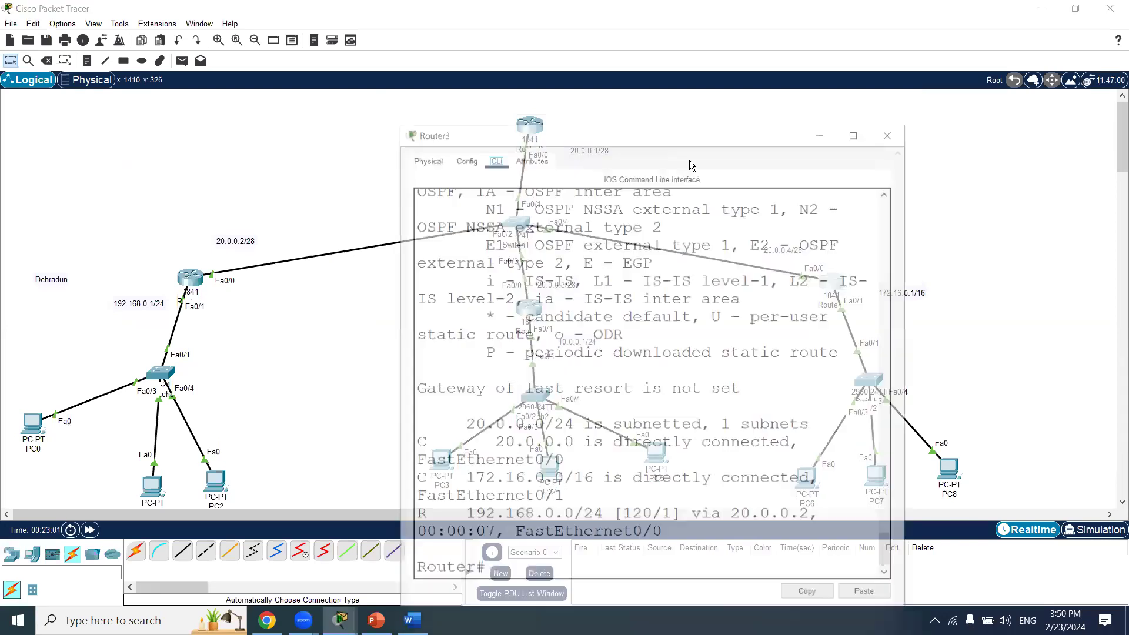
{"action": "key", "text": "Return"}
{"action": "key", "text": "Return"}
{"action": "type", "text": "sh ip route"}
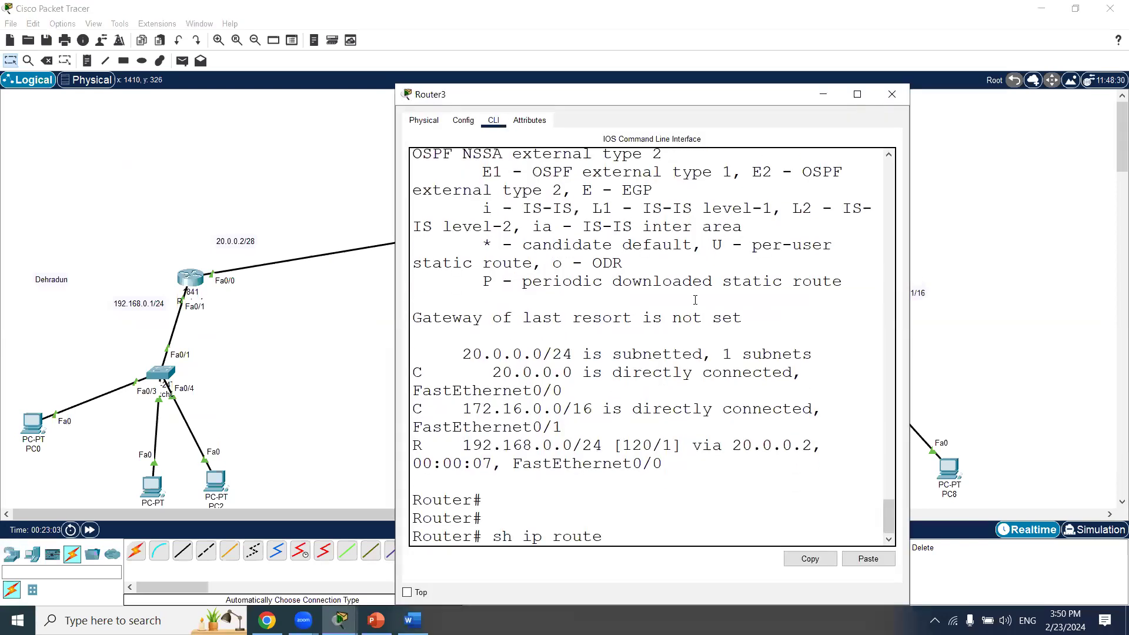
{"action": "key", "text": "Return"}
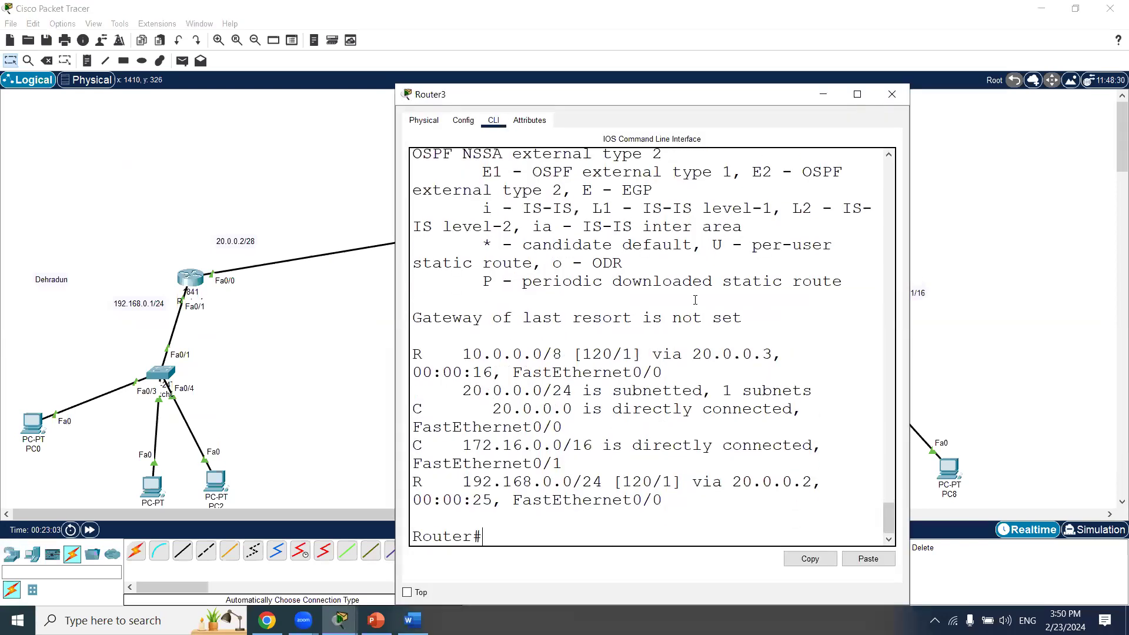
{"action": "left_click", "coordinate": [858, 96]}
{"action": "key", "text": "Return"}
{"action": "key", "text": "Return"}
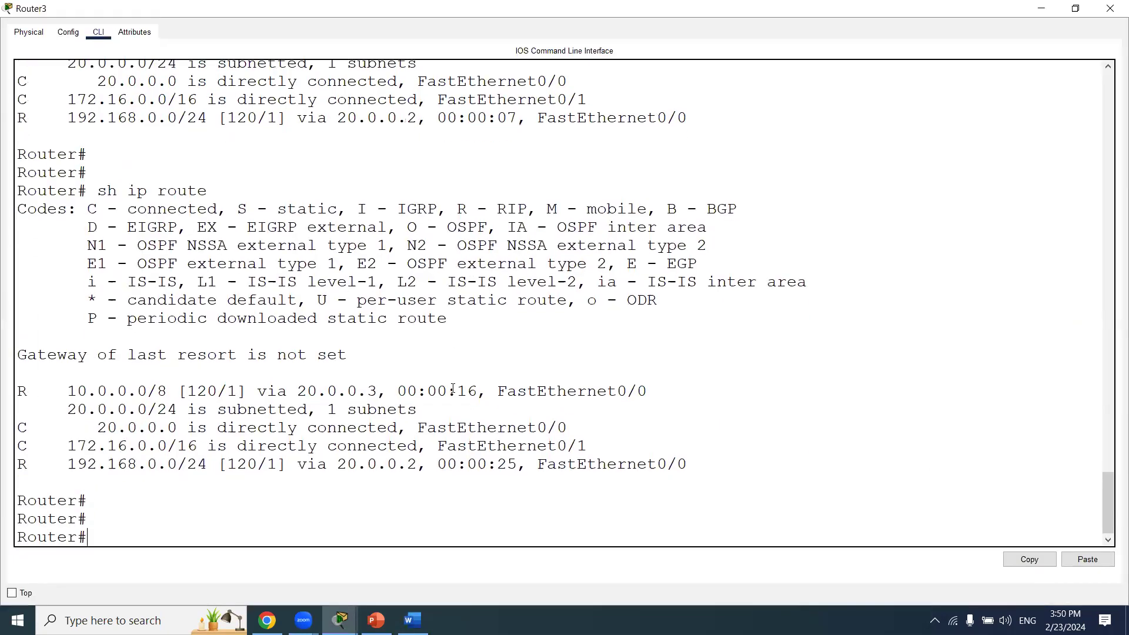
{"action": "key", "text": "Up"}
{"action": "left_click", "coordinate": [1110, 8]}
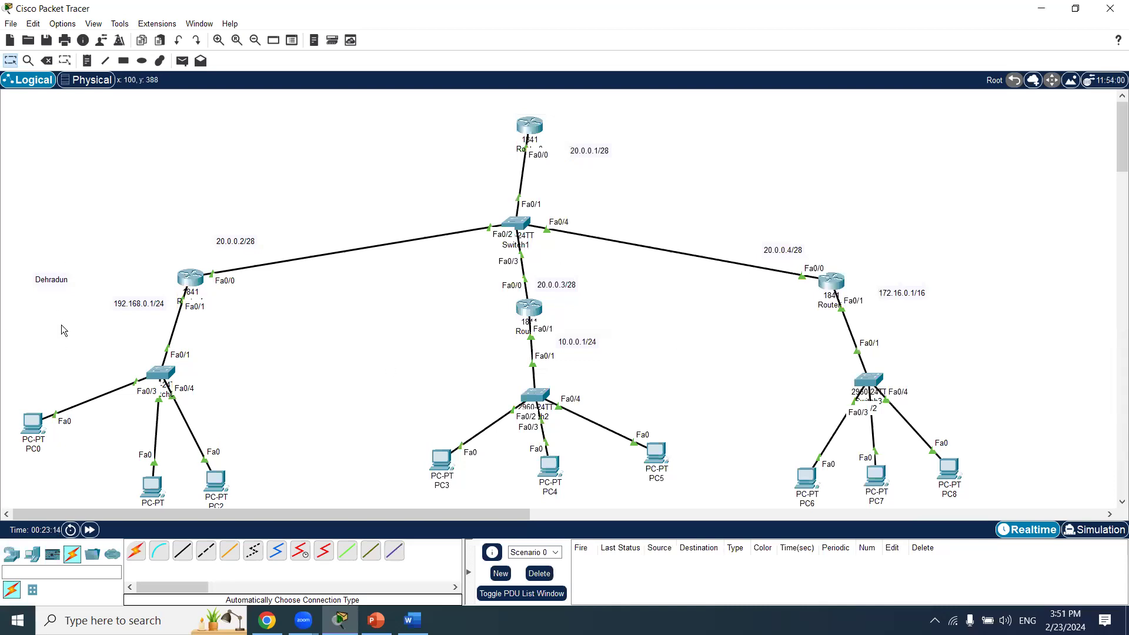
{"action": "left_click_drag", "start_coordinate": [16, 330], "coordinate": [299, 510]}
{"action": "left_click_drag", "start_coordinate": [137, 257], "coordinate": [298, 329]}
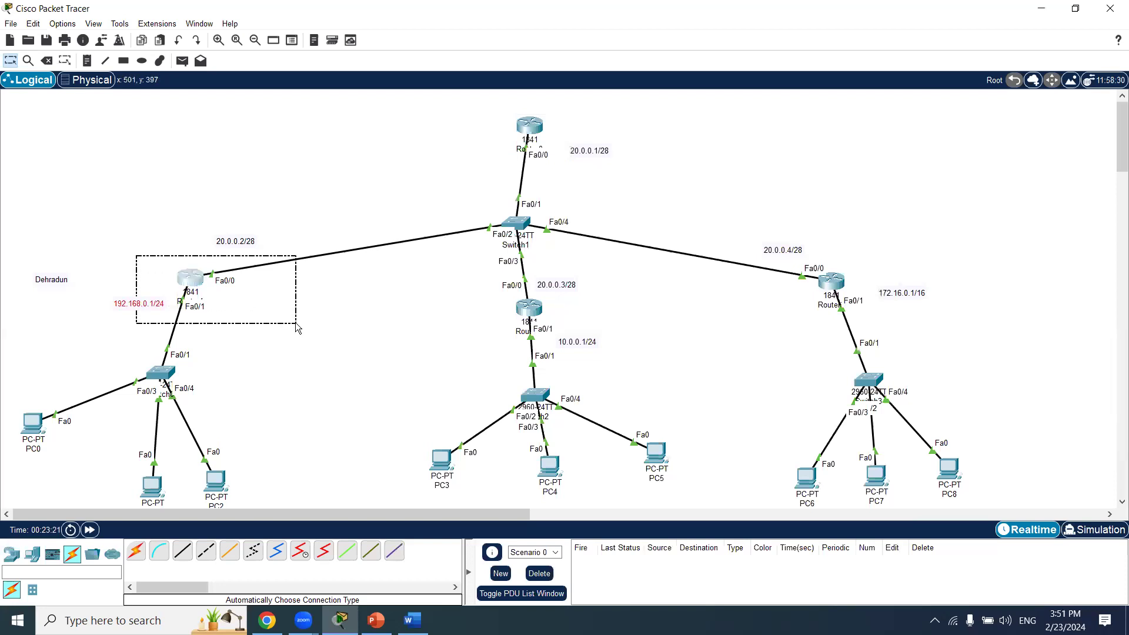
{"action": "left_click_drag", "start_coordinate": [298, 330], "coordinate": [297, 330]}
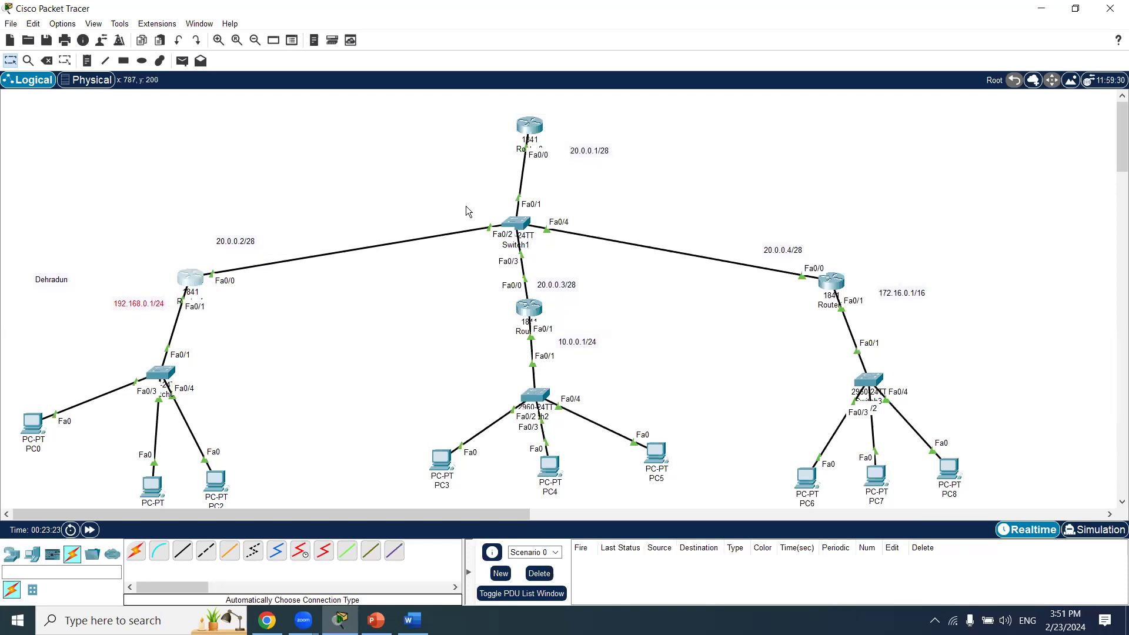
{"action": "left_click_drag", "start_coordinate": [467, 101], "coordinate": [617, 178]}
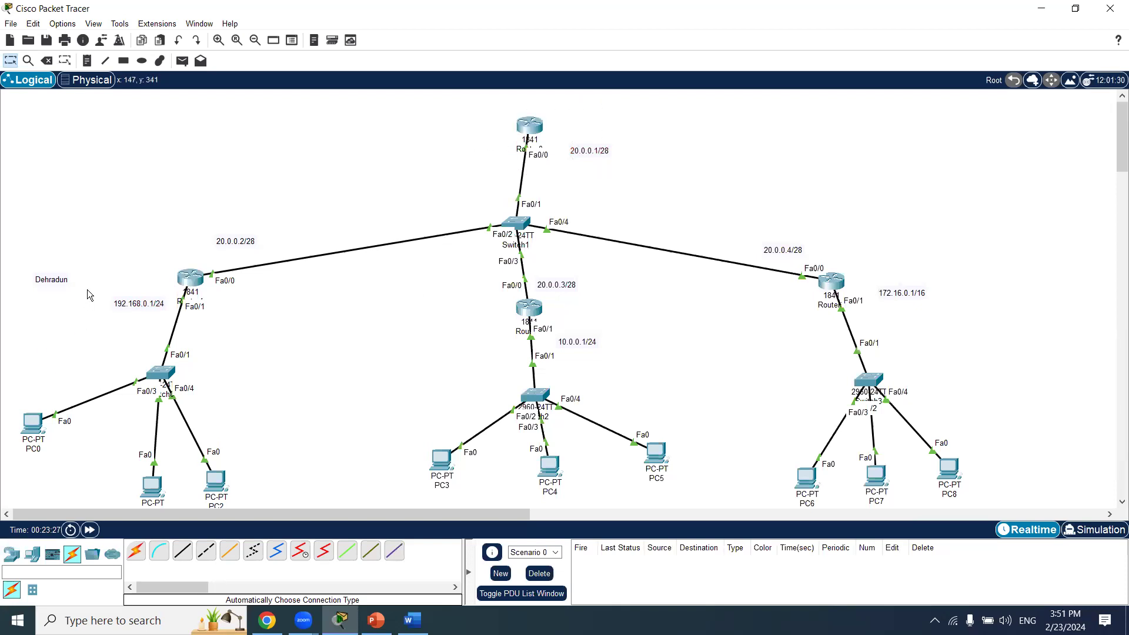
Open Router0's command line in a maximized window and enter global configuration mode.
{"action": "left_click", "coordinate": [531, 129]}
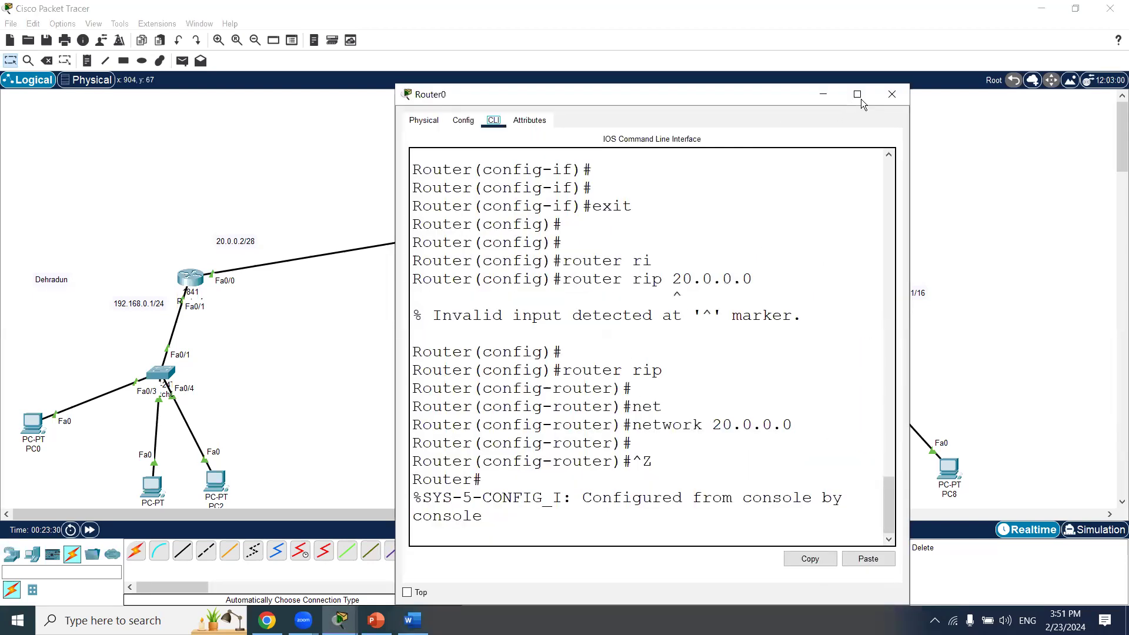
{"action": "left_click", "coordinate": [858, 94]}
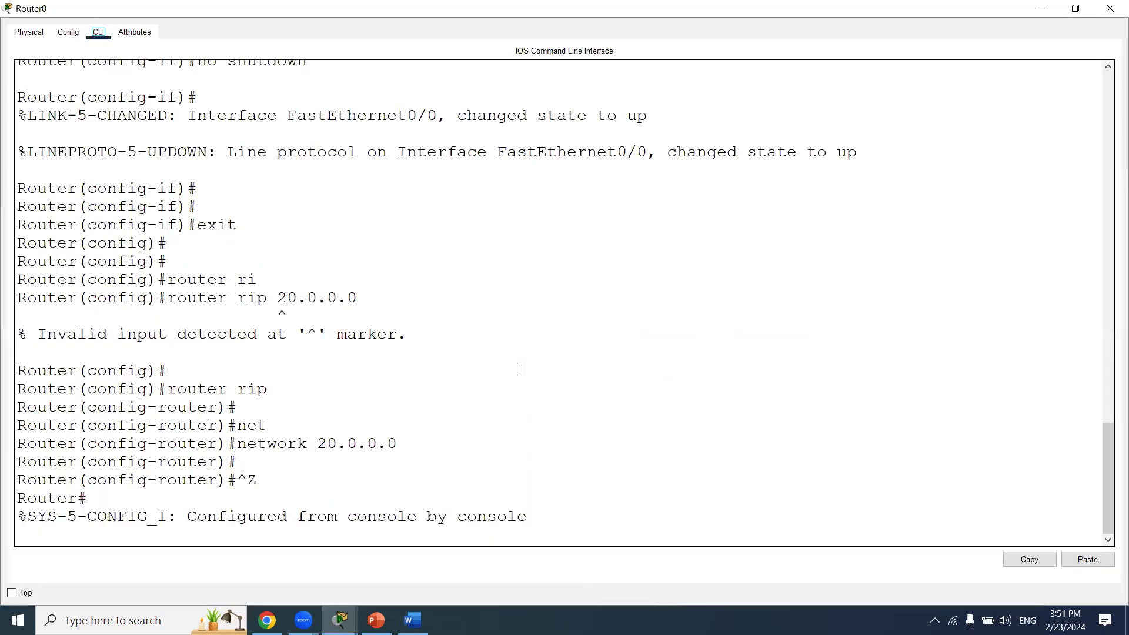
{"action": "left_click", "coordinate": [469, 400]}
{"action": "key", "text": "Return"}
{"action": "key", "text": "Return"}
{"action": "key", "text": "Return"}
{"action": "key", "text": "Return"}
{"action": "type", "text": "conf t"}
{"action": "key", "text": "Return"}
{"action": "key", "text": "Return"}
{"action": "key", "text": "Return"}
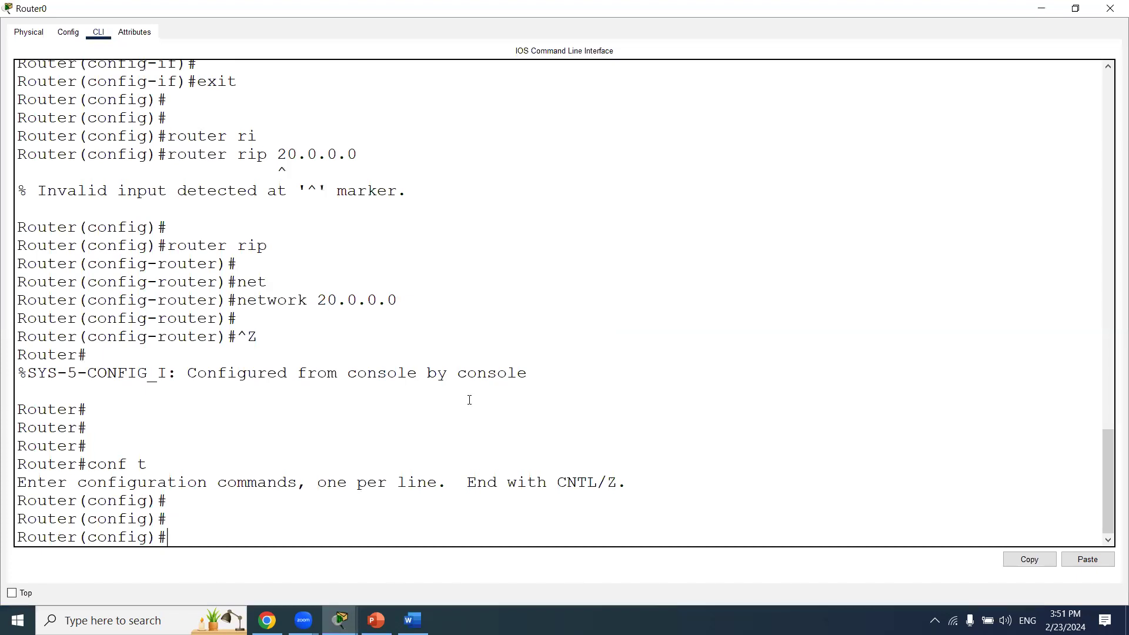
Create a DHCP pool named dehradun on Router0.
{"action": "type", "text": "ip dh"}
{"action": "key", "text": "Tab"}
{"action": "type", "text": "po"}
{"action": "key", "text": "Tab"}
{"action": "type", "text": "m"}
{"action": "key", "text": "BackSpace"}
{"action": "type", "text": "dehradun"}
{"action": "key", "text": "Return"}
{"action": "key", "text": "Return"}
{"action": "key", "text": "Return"}
Set the dehradun pool's default router to 192.168.0.1.
{"action": "type", "text": "ip"}
{"action": "key", "text": "BackSpace"}
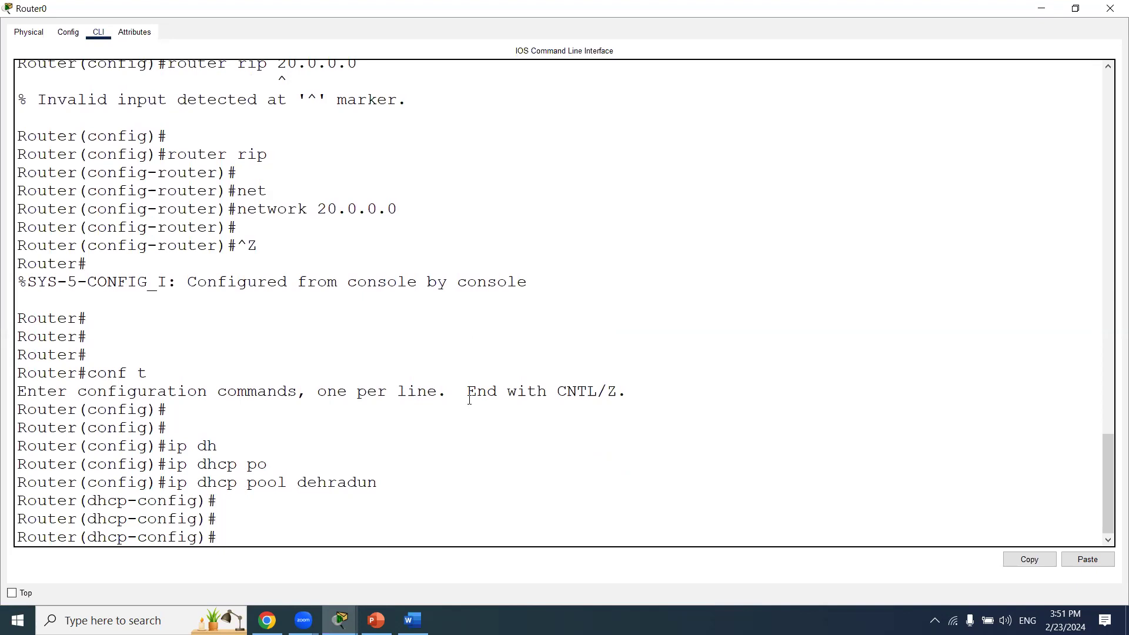
{"action": "type", "text": "def"}
{"action": "key", "text": "Tab"}
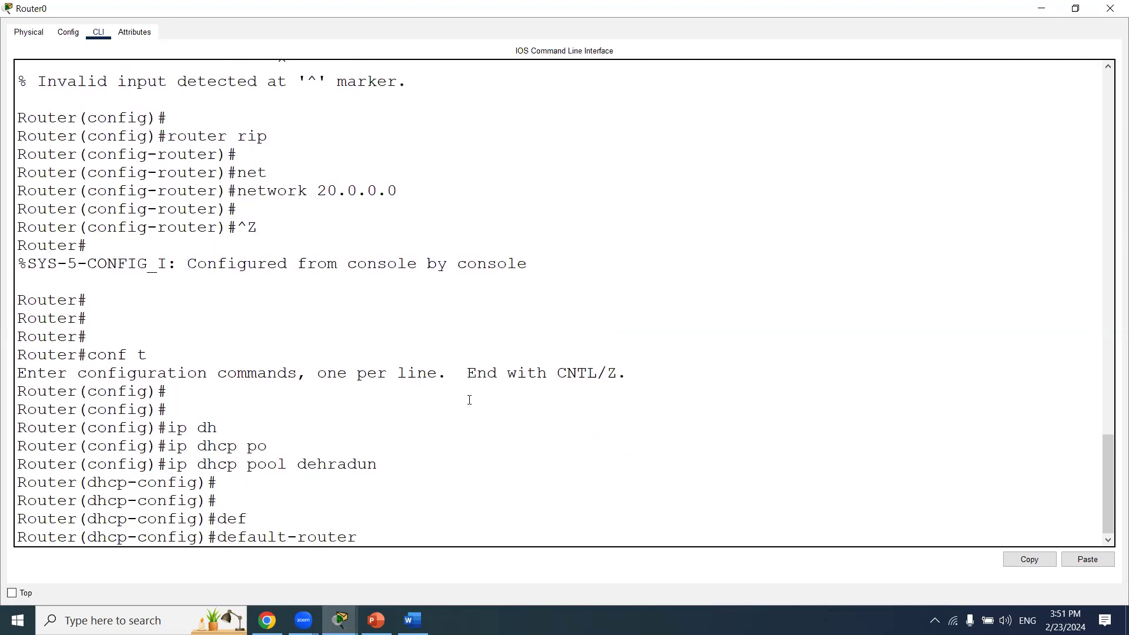
{"action": "type", "text": "192.168.0.1"}
{"action": "key", "text": "Return"}
{"action": "key", "text": "Return"}
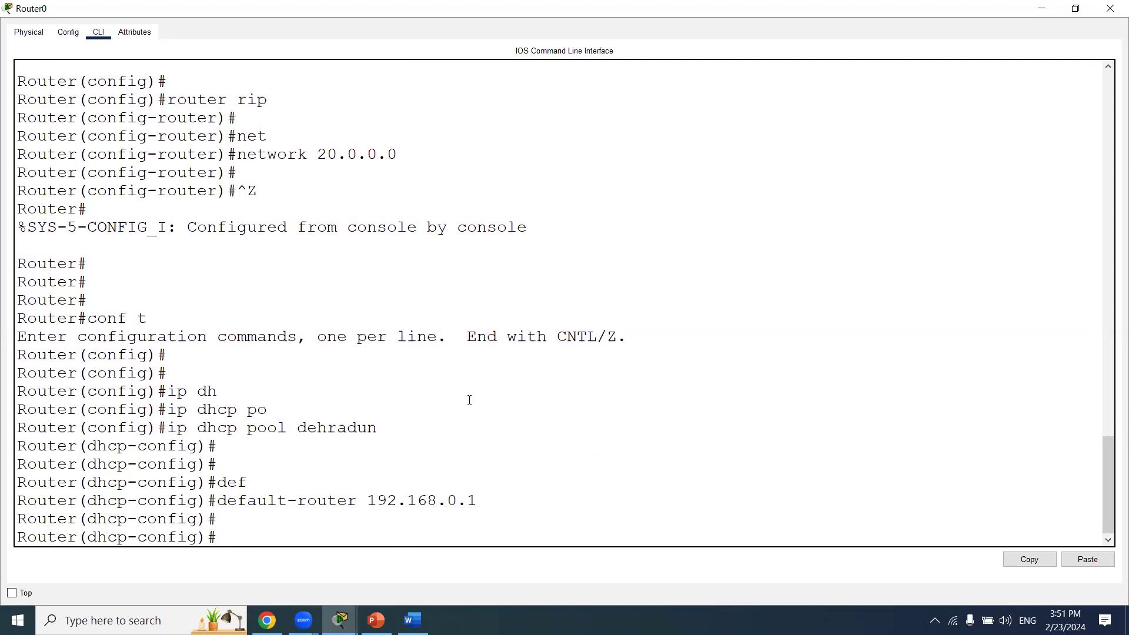
Set the dehradun pool's network to 192.168.0.0 with mask 255.255.255.0.
{"action": "type", "text": "net"}
{"action": "key", "text": "Tab"}
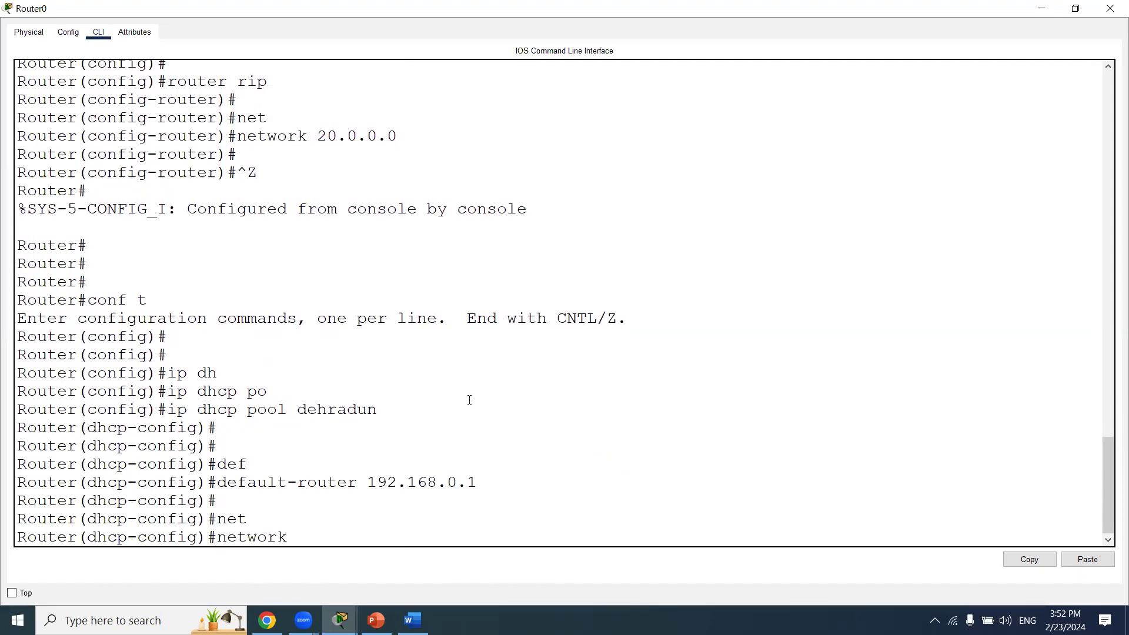
{"action": "type", "text": "192.168.0.0 255.255.255.0"}
{"action": "key", "text": "Return"}
{"action": "key", "text": "Return"}
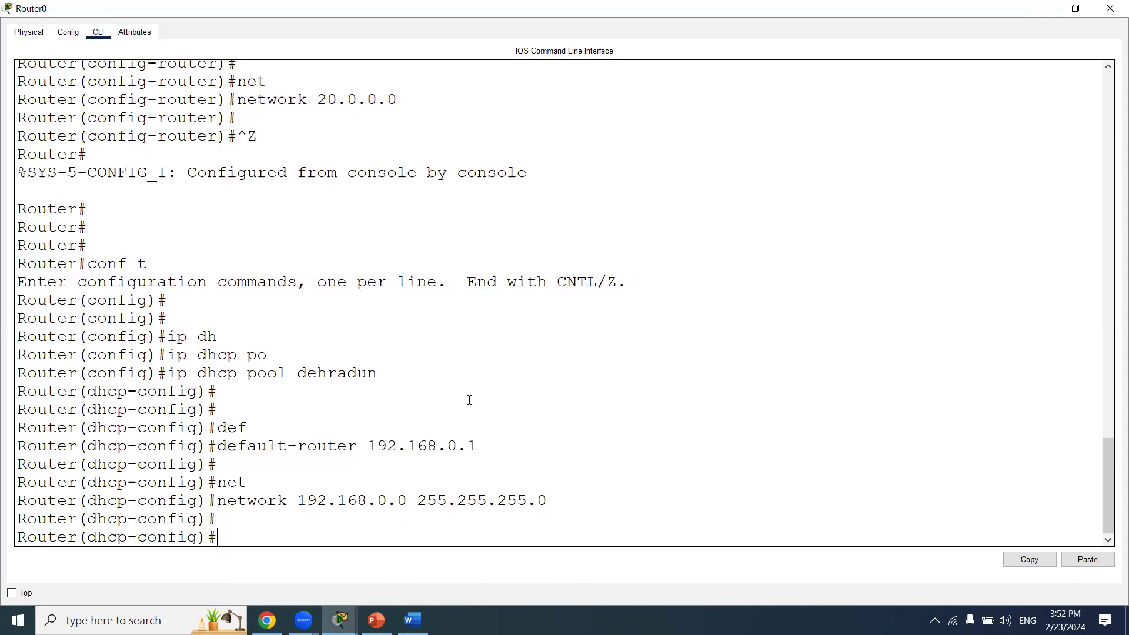
Set the dehradun pool's DNS server to 8.8.8.8.
{"action": "type", "text": "dns"}
{"action": "key", "text": "Tab"}
{"action": "type", "text": "8.8.8.8"}
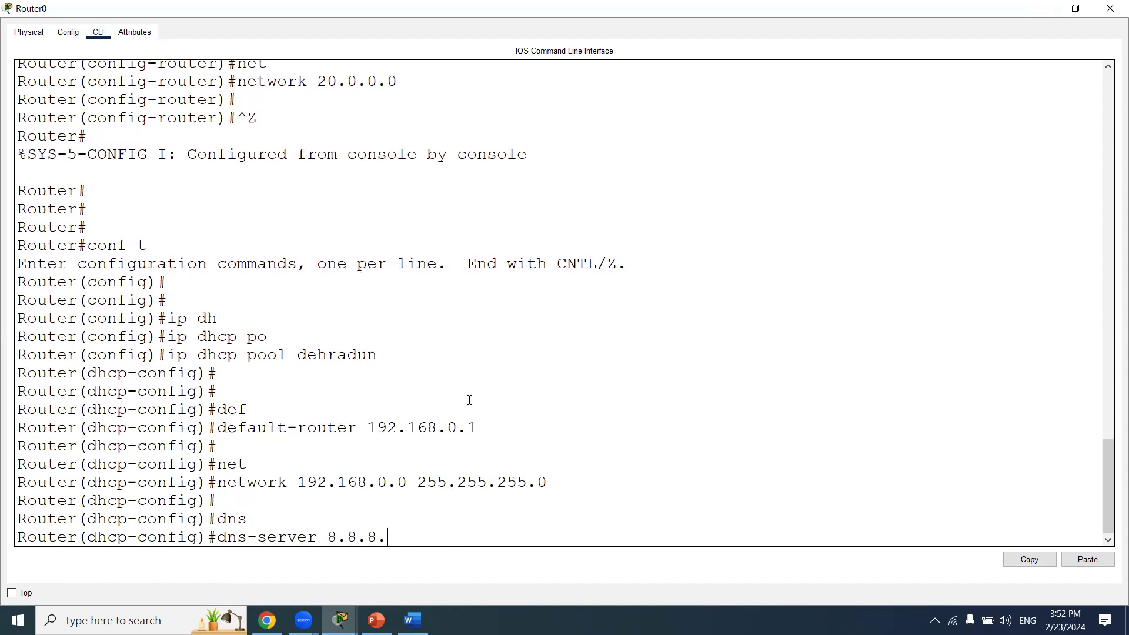
{"action": "key", "text": "Return"}
{"action": "key", "text": "Return"}
{"action": "key", "text": "Return"}
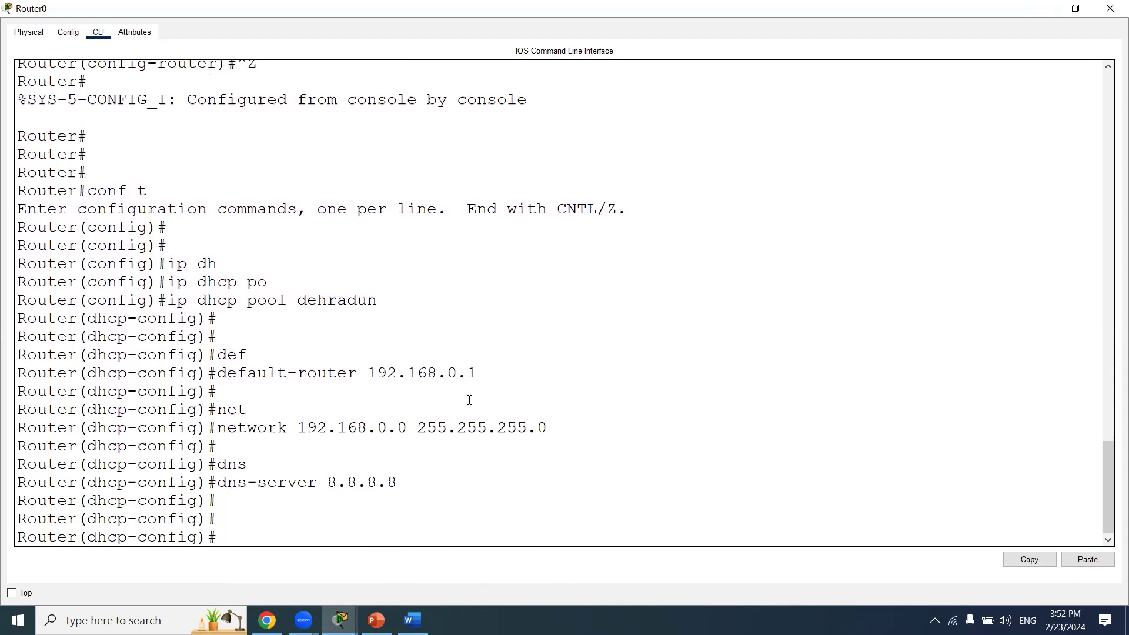
{"action": "key", "text": "Return"}
{"action": "key", "text": "Return"}
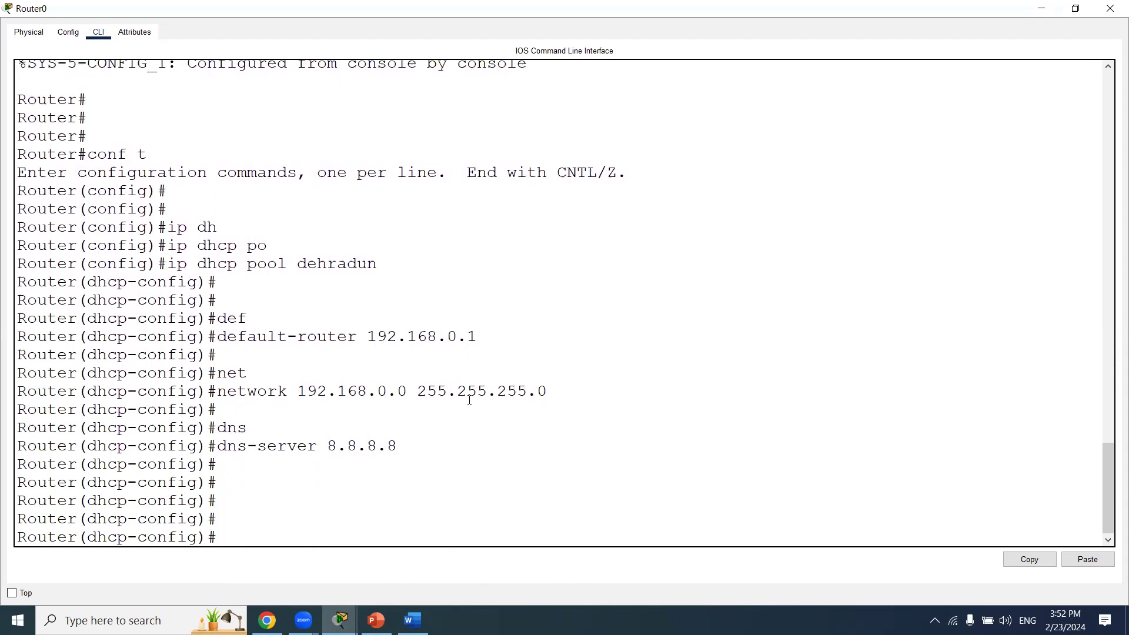
Leave the dehradun pool's configuration mode and return to global configuration mode.
{"action": "type", "text": "exit"}
{"action": "key", "text": "Return"}
{"action": "key", "text": "Return"}
{"action": "key", "text": "Return"}
{"action": "key", "text": "Return"}
{"action": "key", "text": "Return"}
{"action": "key", "text": "Return"}
{"action": "key", "text": "Return"}
{"action": "key", "text": "Return"}
{"action": "key", "text": "Return"}
{"action": "key", "text": "Return"}
{"action": "key", "text": "Return"}
{"action": "key", "text": "Return"}
{"action": "key", "text": "Return"}
{"action": "key", "text": "Return"}
{"action": "key", "text": "Return"}
{"action": "key", "text": "Return"}
{"action": "key", "text": "Return"}
{"action": "key", "text": "Return"}
{"action": "key", "text": "Return"}
{"action": "key", "text": "Return"}
{"action": "key", "text": "Return"}
{"action": "key", "text": "Return"}
{"action": "key", "text": "Return"}
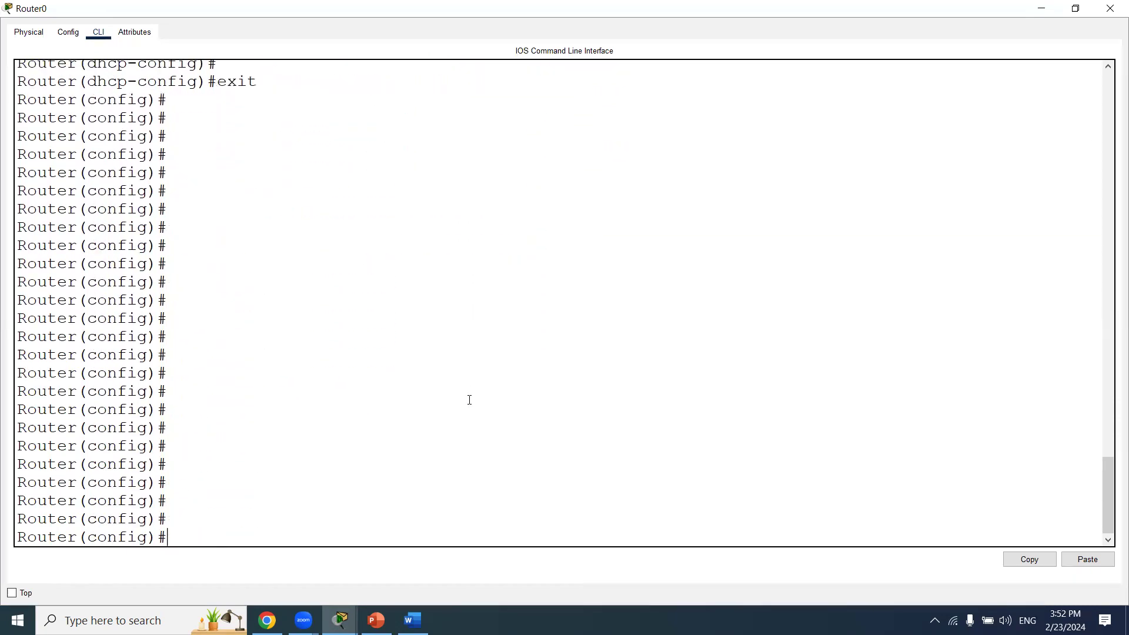
Display Router0's running configuration from global configuration mode and check the dehradun DHCP pool entries.
{"action": "type", "text": "do sh run"}
{"action": "key", "text": "Return"}
{"action": "key", "text": "space"}
{"action": "key", "text": "space"}
{"action": "key", "text": "space"}
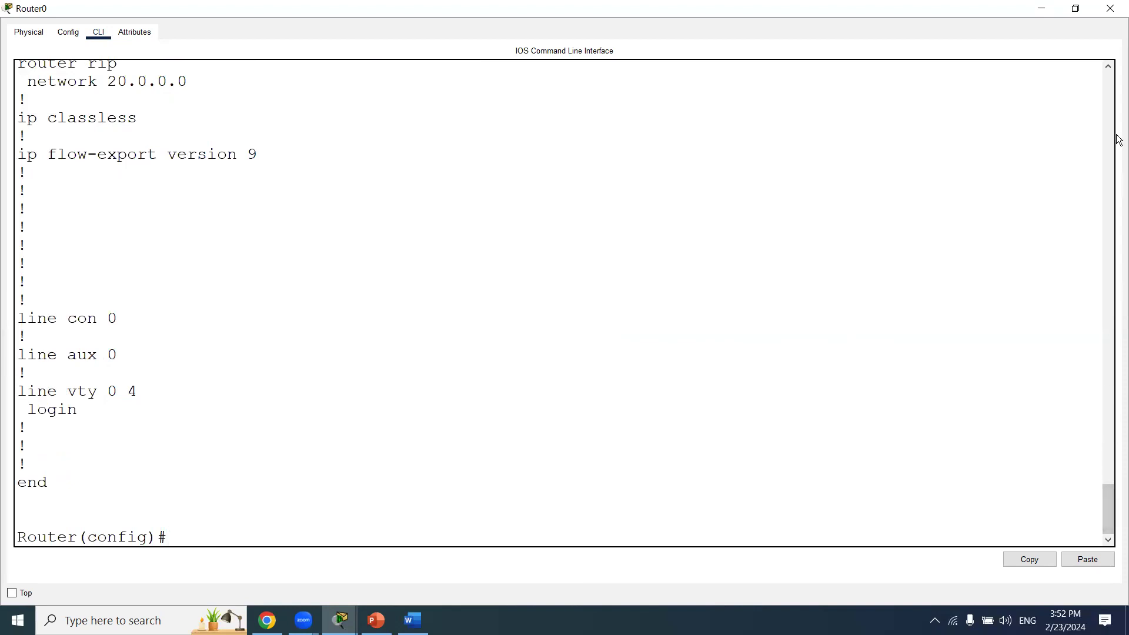
{"action": "left_click_drag", "start_coordinate": [1108, 70], "coordinate": [1109, 69]}
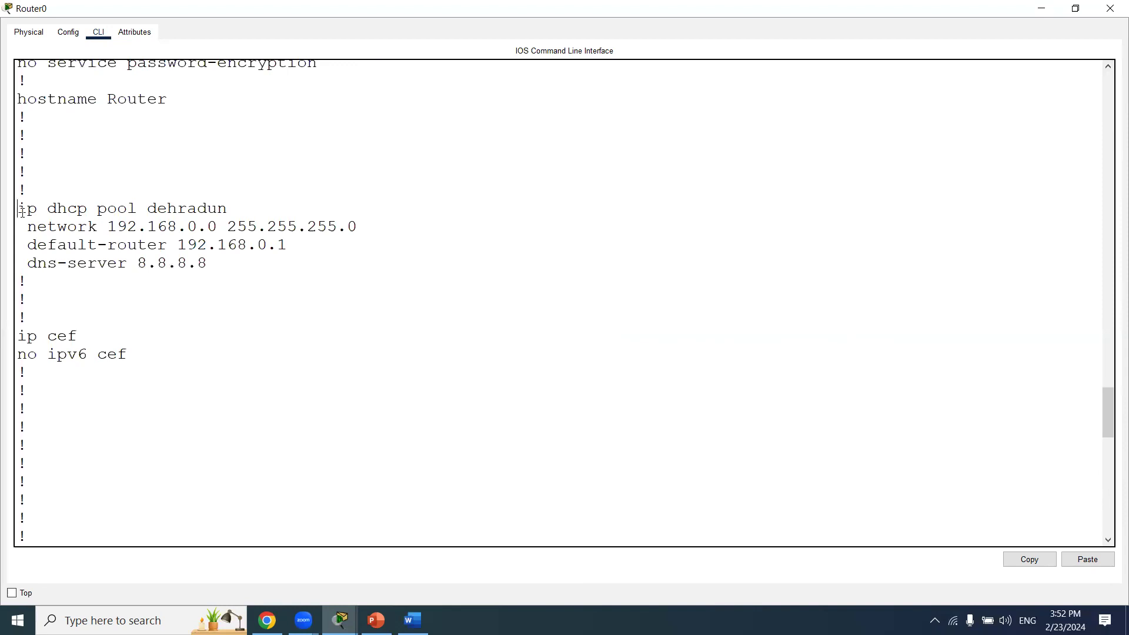
{"action": "left_click_drag", "start_coordinate": [19, 210], "coordinate": [261, 257]}
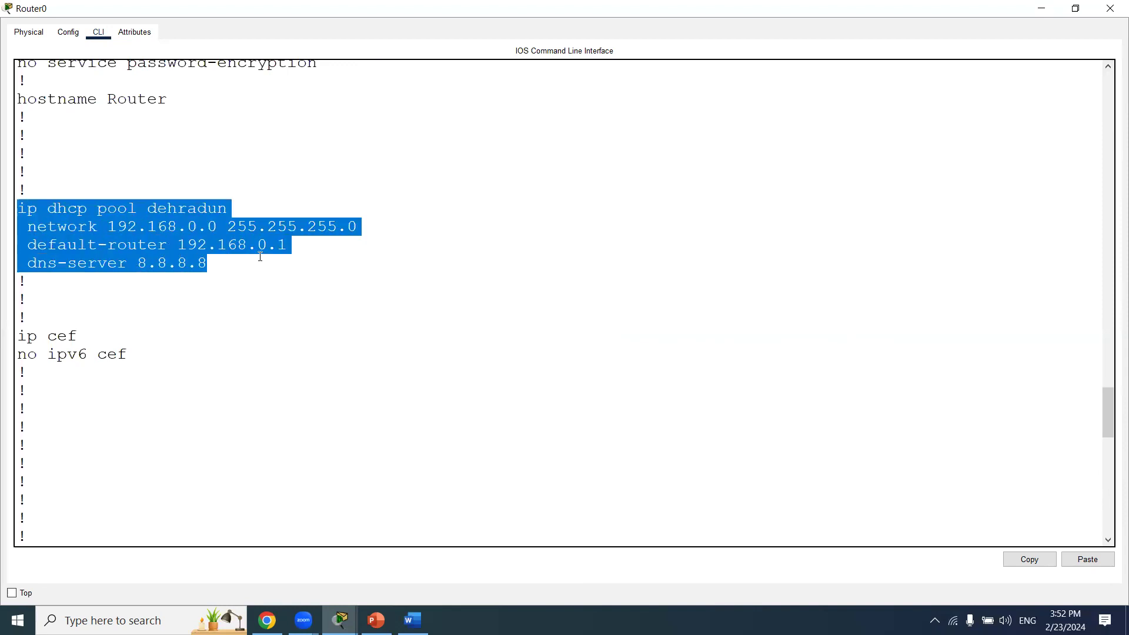
{"action": "left_click", "coordinate": [326, 258]}
Create a second DHCP pool named haridwar on Router0.
{"action": "key", "text": "Return"}
{"action": "key", "text": "Return"}
{"action": "type", "text": "conf t"}
{"action": "key", "text": "Return"}
{"action": "key", "text": "Return"}
{"action": "key", "text": "Return"}
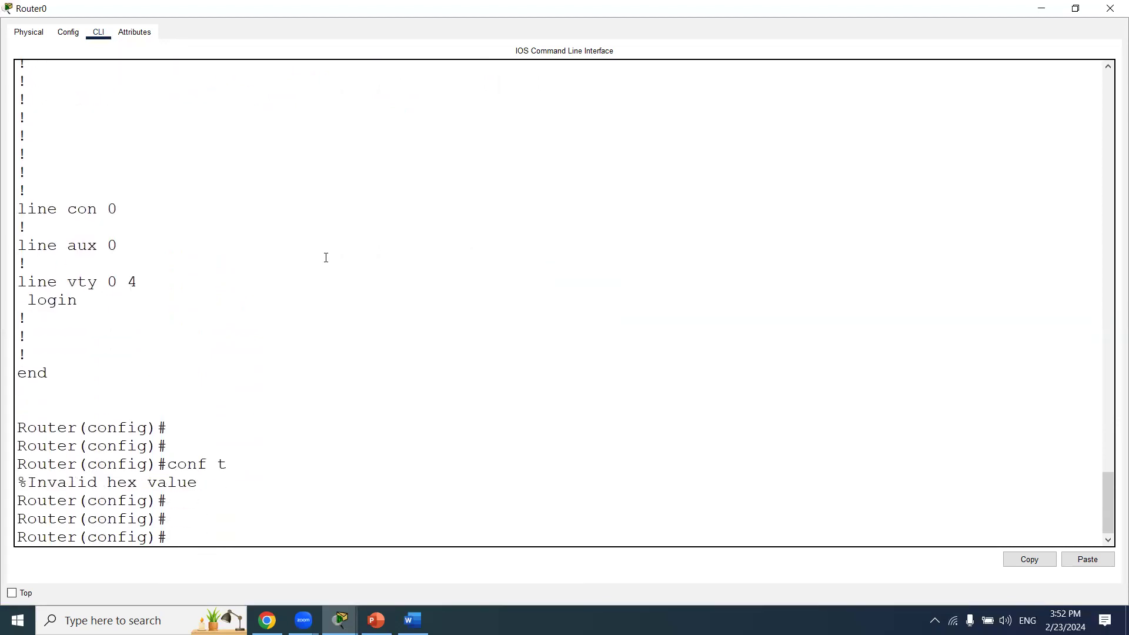
{"action": "type", "text": "ip dh"}
{"action": "key", "text": "Tab"}
{"action": "type", "text": "p"}
{"action": "key", "text": "Tab"}
{"action": "type", "text": "haridwa"}
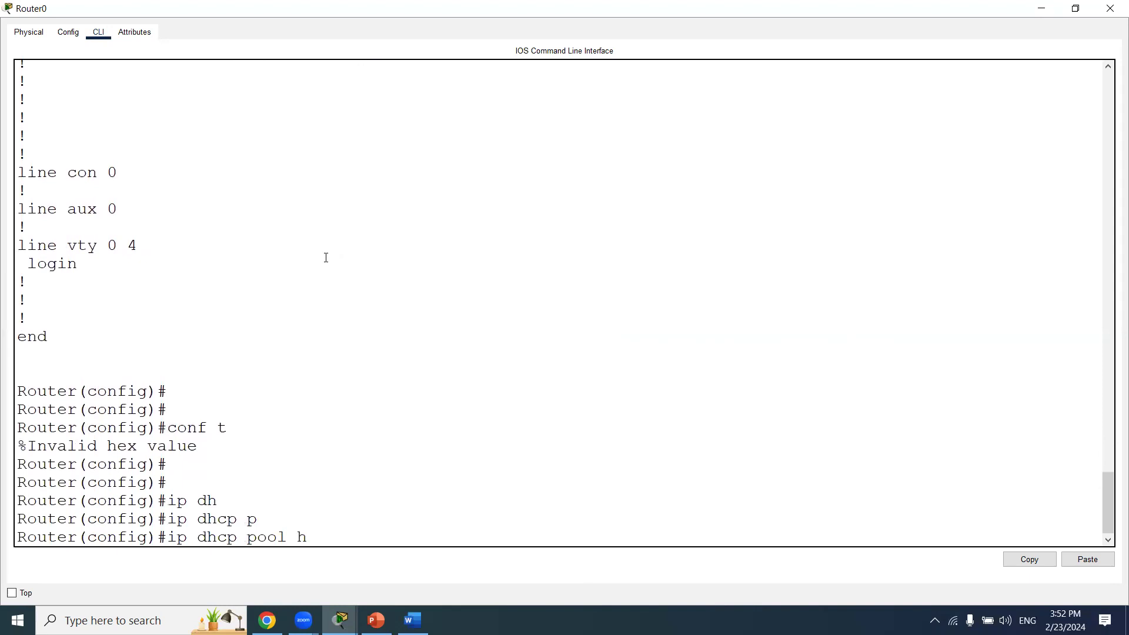
{"action": "key", "text": "Tab"}
{"action": "type", "text": "r"}
{"action": "key", "text": "Return"}
{"action": "key", "text": "Return"}
{"action": "key", "text": "Return"}
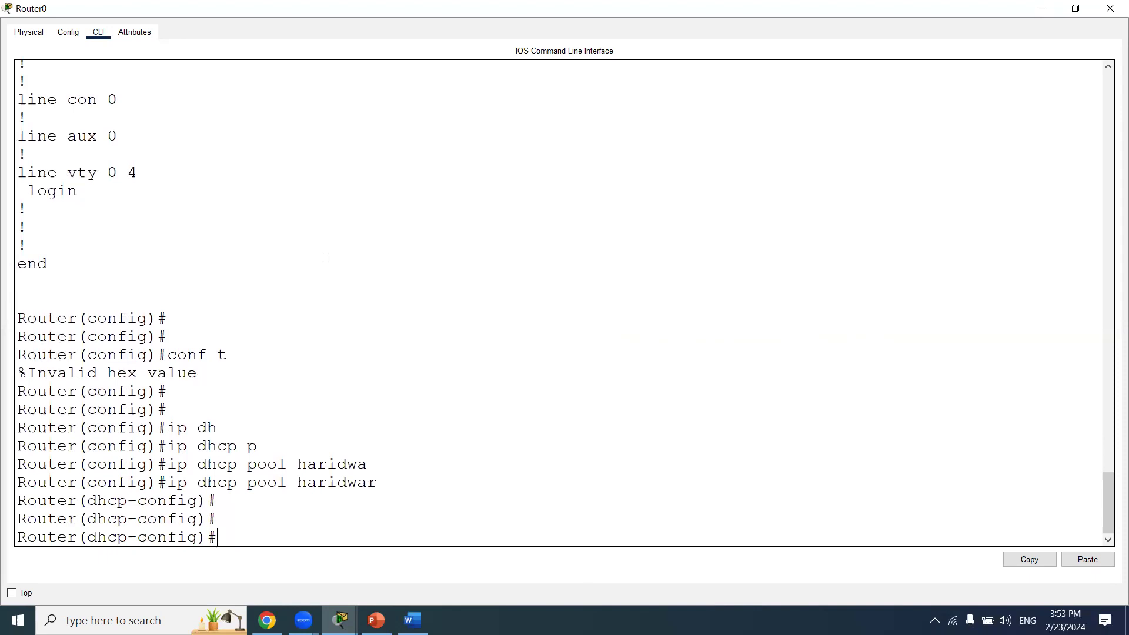
{"action": "key", "text": "Return"}
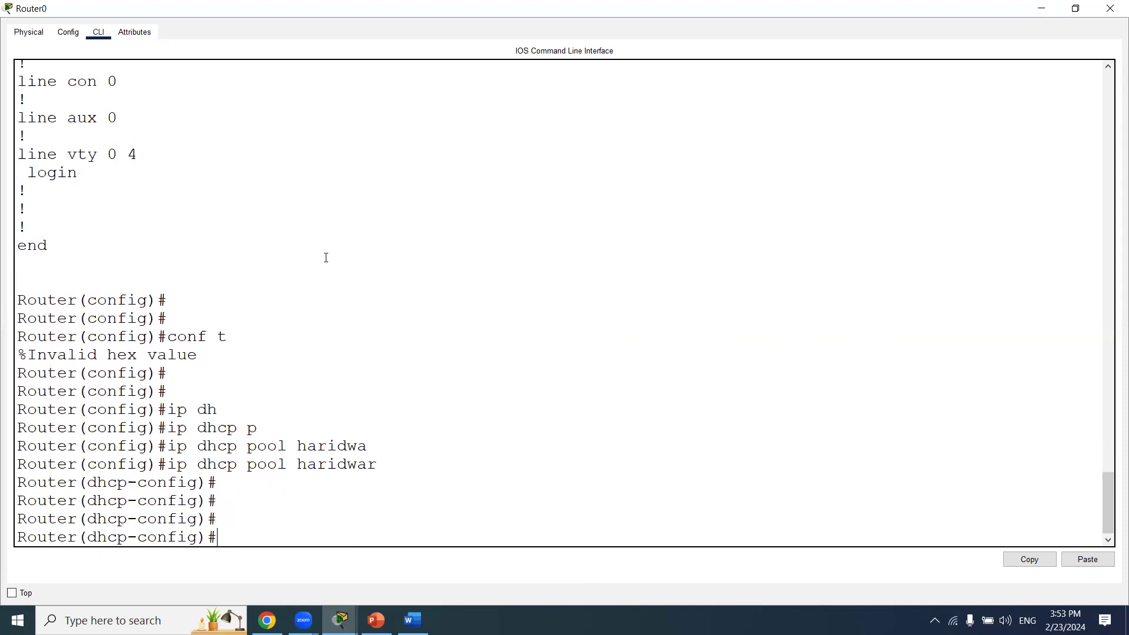
Set the haridwar pool's default router to 10.0.0.1.
{"action": "type", "text": "de"}
{"action": "key", "text": "Tab"}
{"action": "type", "text": "10.0.0.1"}
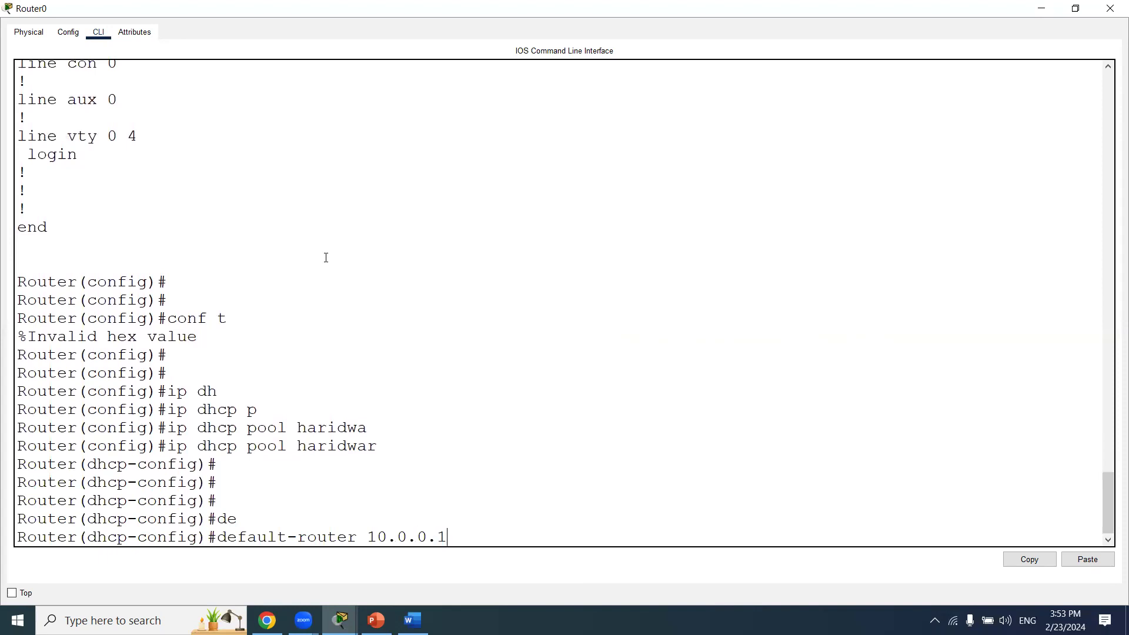
{"action": "key", "text": "Return"}
{"action": "key", "text": "Return"}
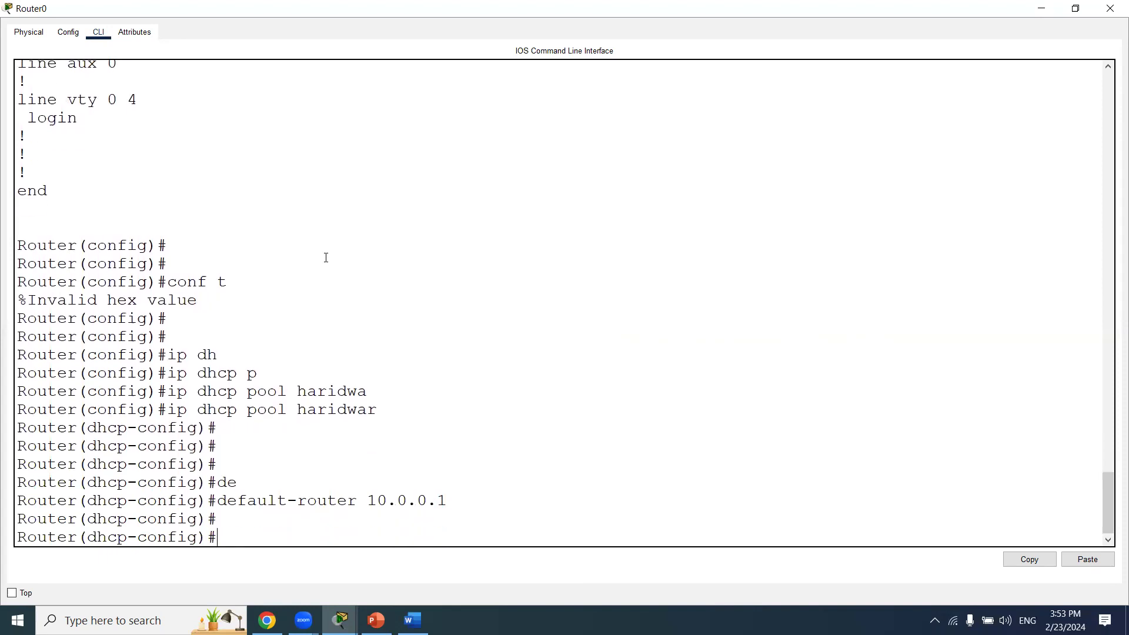
Set the haridwar pool's network to 10.0.0.0 with mask 255.255.255.0.
{"action": "type", "text": "net"}
{"action": "key", "text": "Tab"}
{"action": "type", "text": "1"}
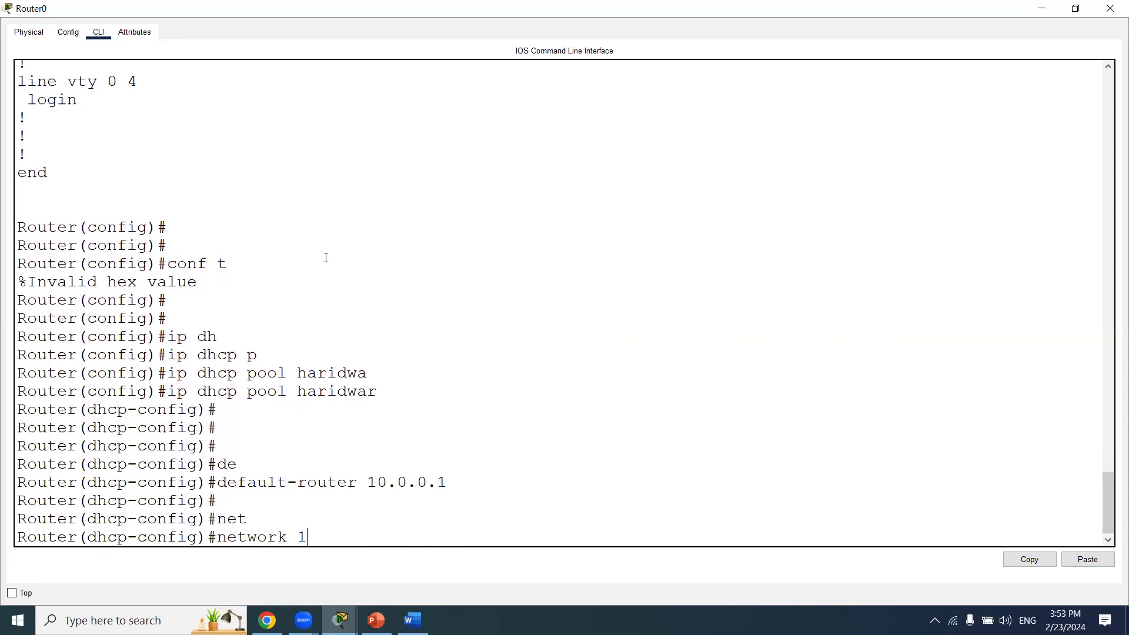
{"action": "type", "text": "0.0.0.0 255.255.255.0"}
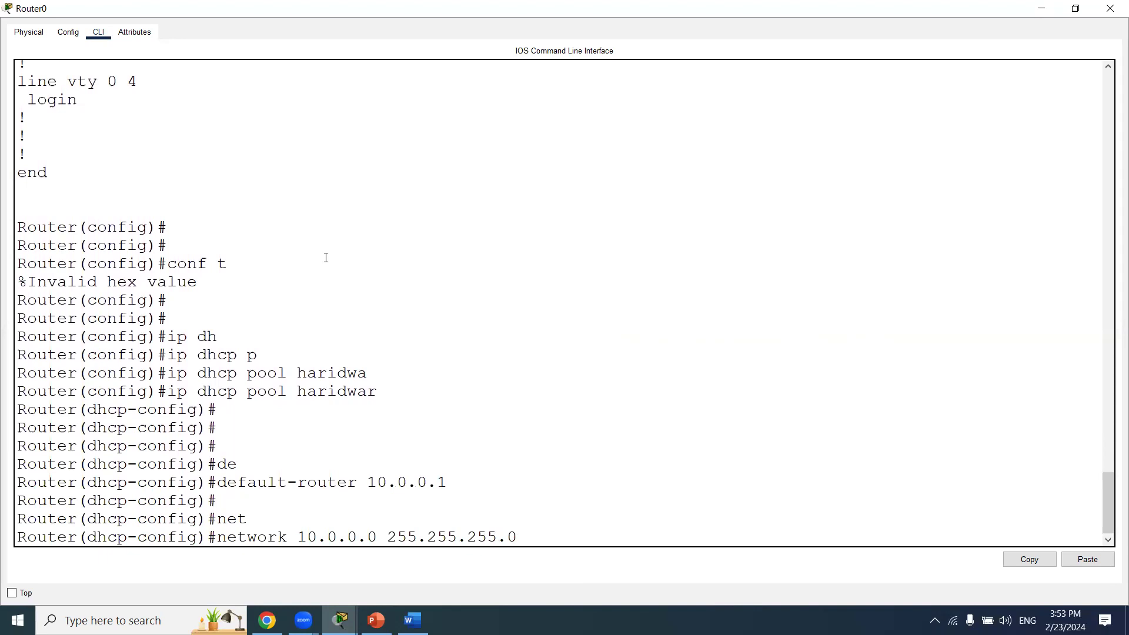
{"action": "key", "text": "Return"}
{"action": "key", "text": "Return"}
Set the haridwar pool's DNS server to 8.8.8.8 and return to global configuration mode.
{"action": "type", "text": "no"}
{"action": "key", "text": "BackSpace"}
{"action": "key", "text": "BackSpace"}
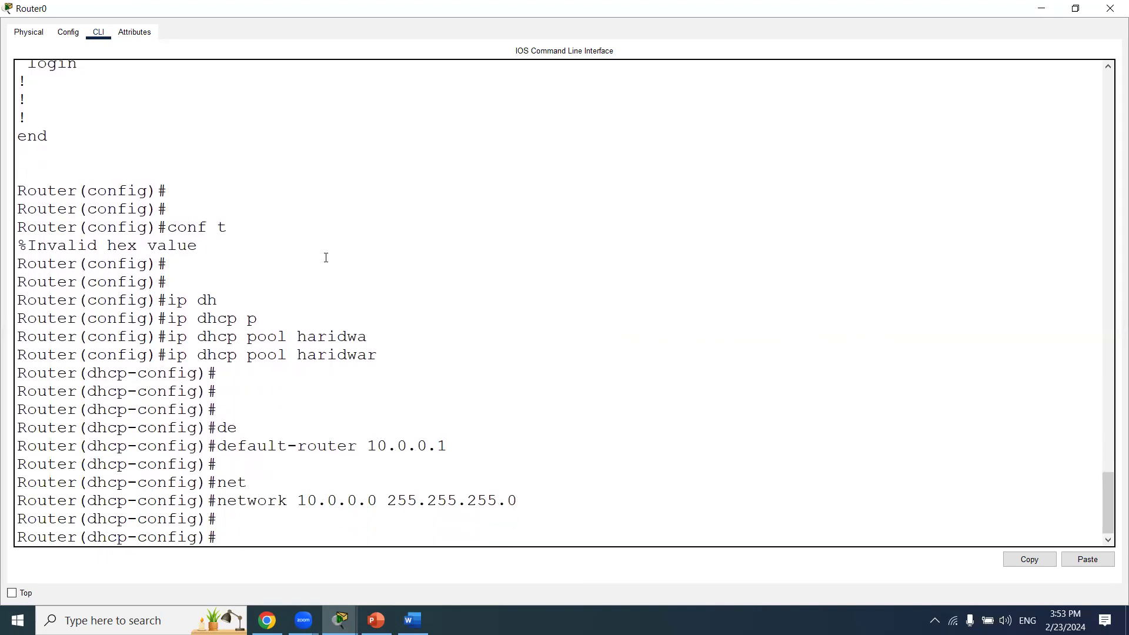
{"action": "type", "text": "dn"}
{"action": "key", "text": "Tab"}
{"action": "type", "text": "8.8.8.8"}
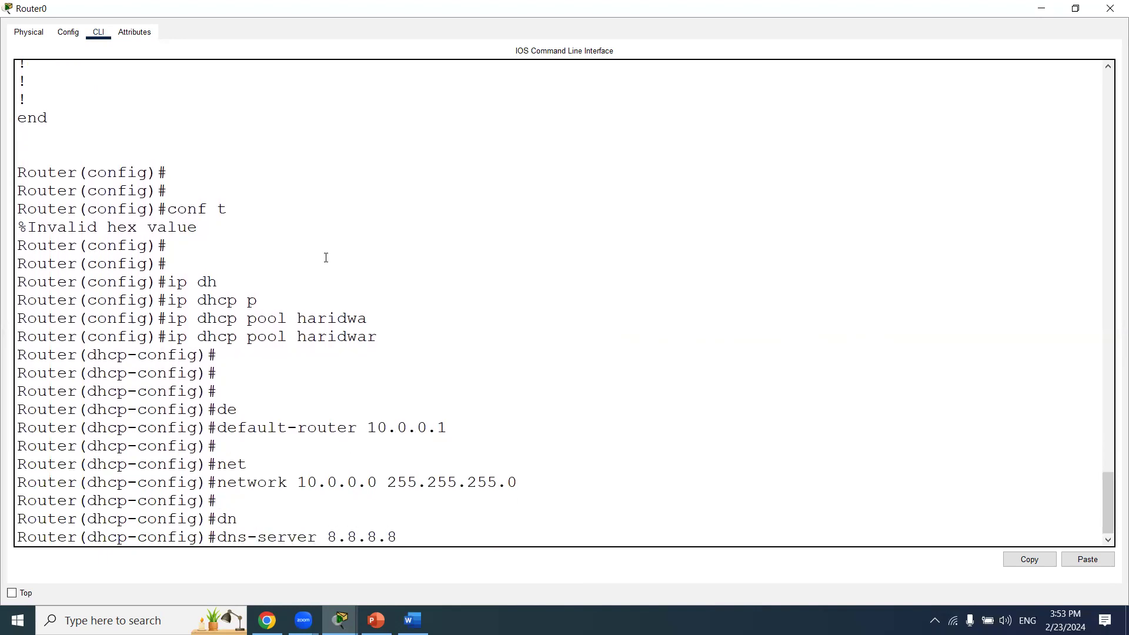
{"action": "key", "text": "Return"}
{"action": "key", "text": "Return"}
{"action": "type", "text": "exit"}
{"action": "key", "text": "Return"}
{"action": "key", "text": "Return"}
{"action": "key", "text": "Return"}
Create a third DHCP pool named NBD by reusing the earlier pool command from the history.
{"action": "type", "text": "exit"}
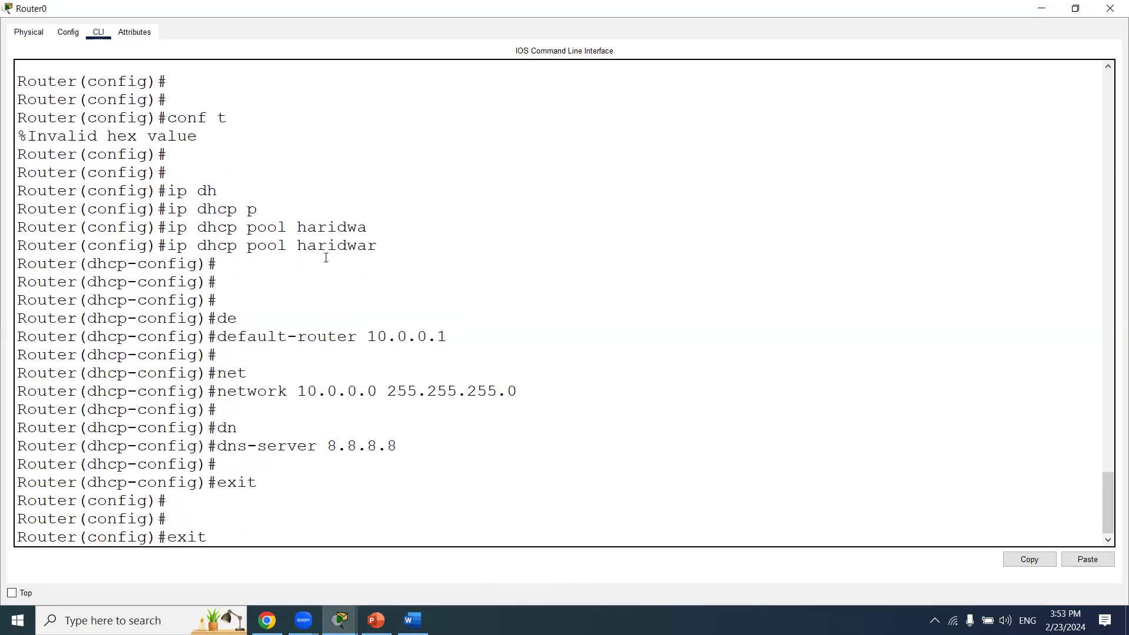
{"action": "key", "text": "Up"}
{"action": "key", "text": "Up"}
{"action": "key", "text": "Up"}
{"action": "key", "text": "Up"}
{"action": "key", "text": "BackSpace"}
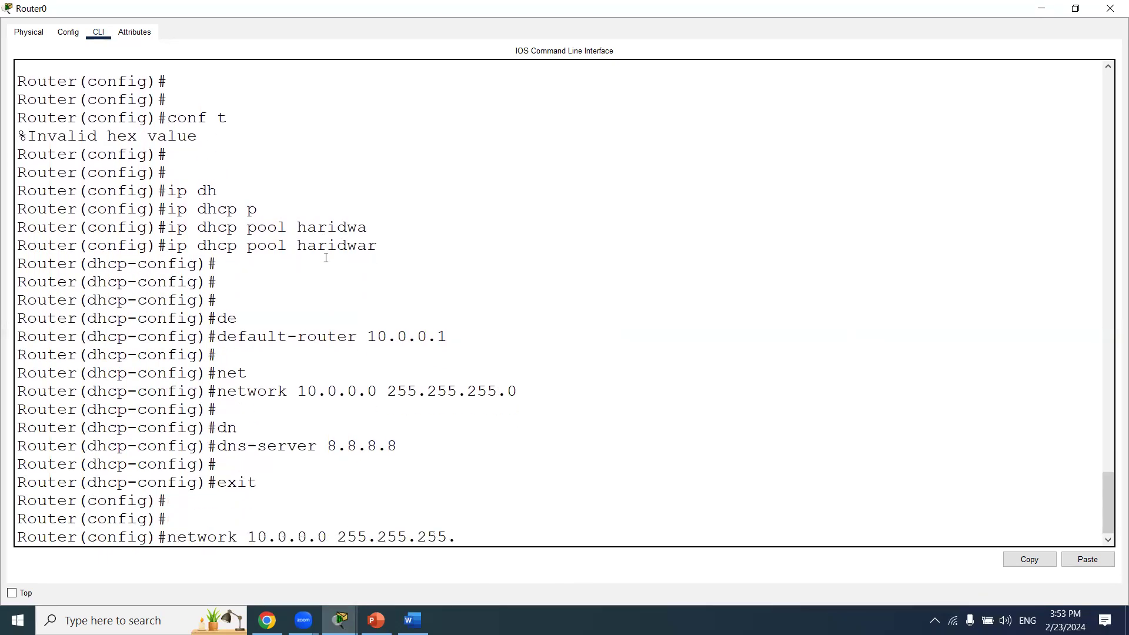
{"action": "key", "text": "Up"}
{"action": "key", "text": "Up"}
{"action": "key", "text": "Up"}
{"action": "key", "text": "Down"}
{"action": "key", "text": "BackSpace"}
{"action": "key", "text": "BackSpace"}
{"action": "key", "text": "BackSpace"}
{"action": "key", "text": "BackSpace"}
{"action": "key", "text": "BackSpace"}
{"action": "key", "text": "BackSpace"}
{"action": "key", "text": "BackSpace"}
{"action": "key", "text": "BackSpace"}
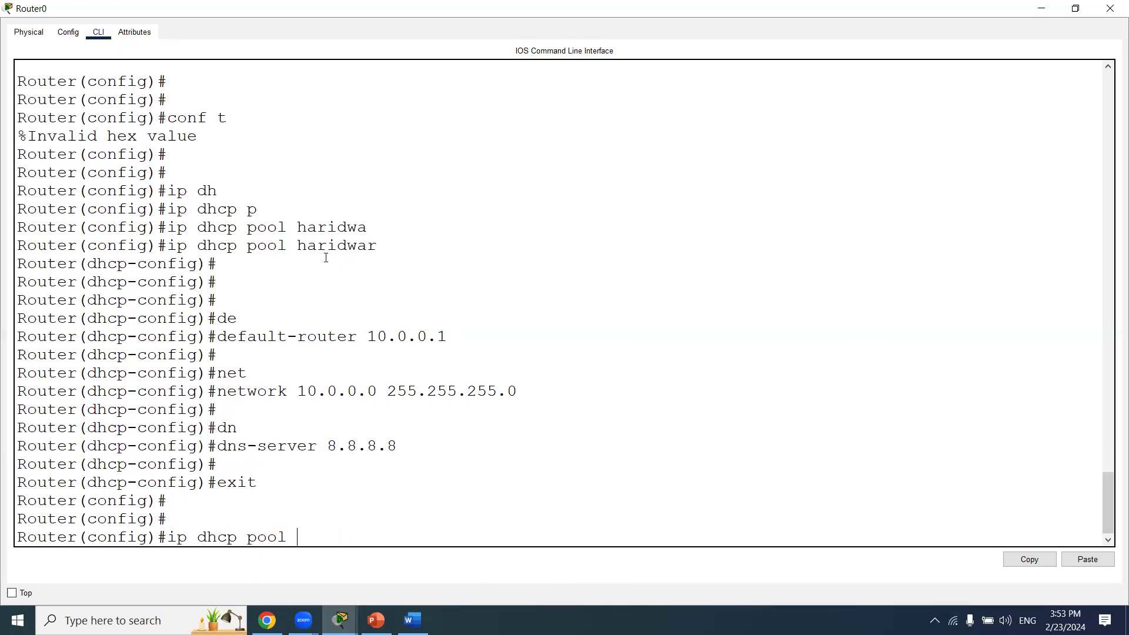
{"action": "type", "text": "NBD"}
{"action": "key", "text": "Return"}
{"action": "key", "text": "Return"}
{"action": "key", "text": "Return"}
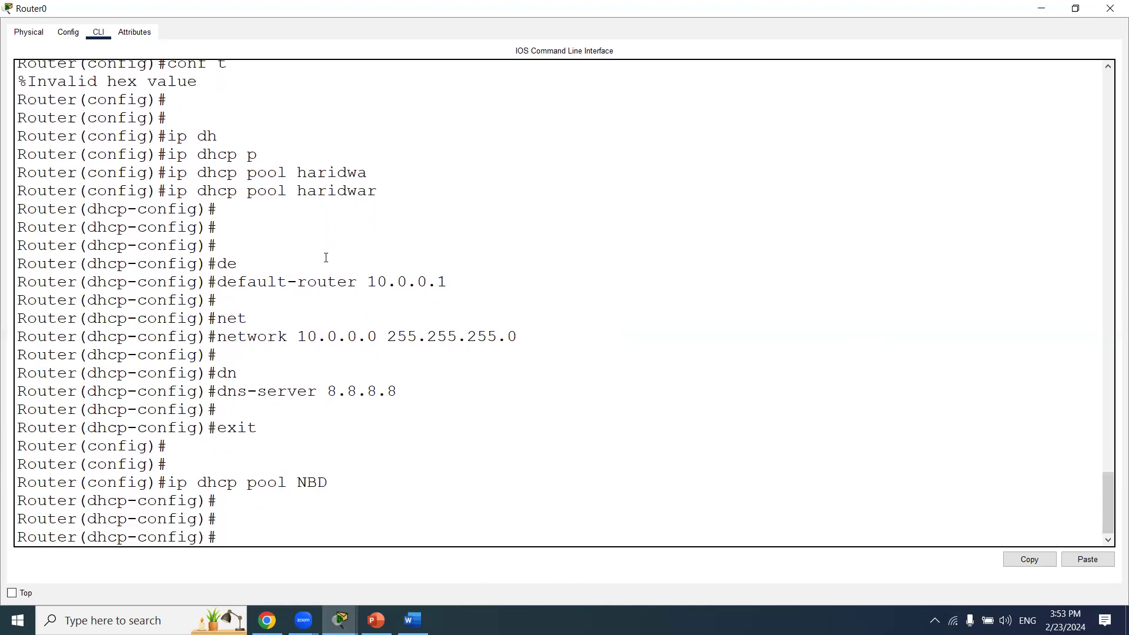
Set the NBD pool's default router to 172.16.0.1.
{"action": "type", "text": "def"}
{"action": "key", "text": "Tab"}
{"action": "type", "text": "172.16.0.01"}
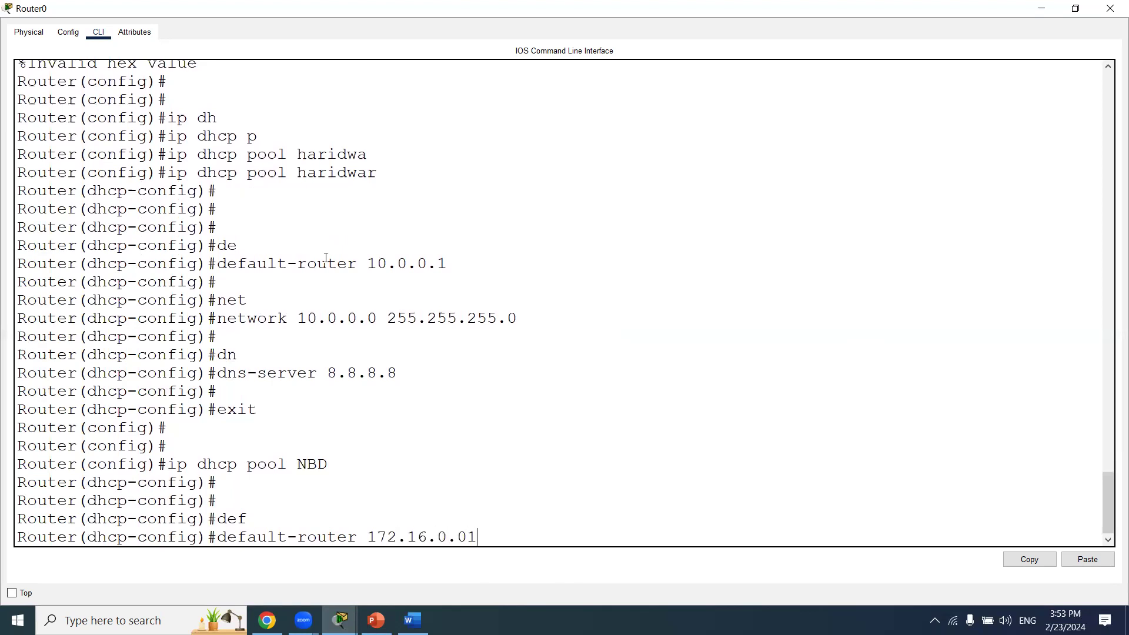
{"action": "key", "text": "BackSpace"}
{"action": "key", "text": "BackSpace"}
{"action": "type", "text": "1"}
{"action": "key", "text": "Return"}
{"action": "key", "text": "Return"}
{"action": "key", "text": "Return"}
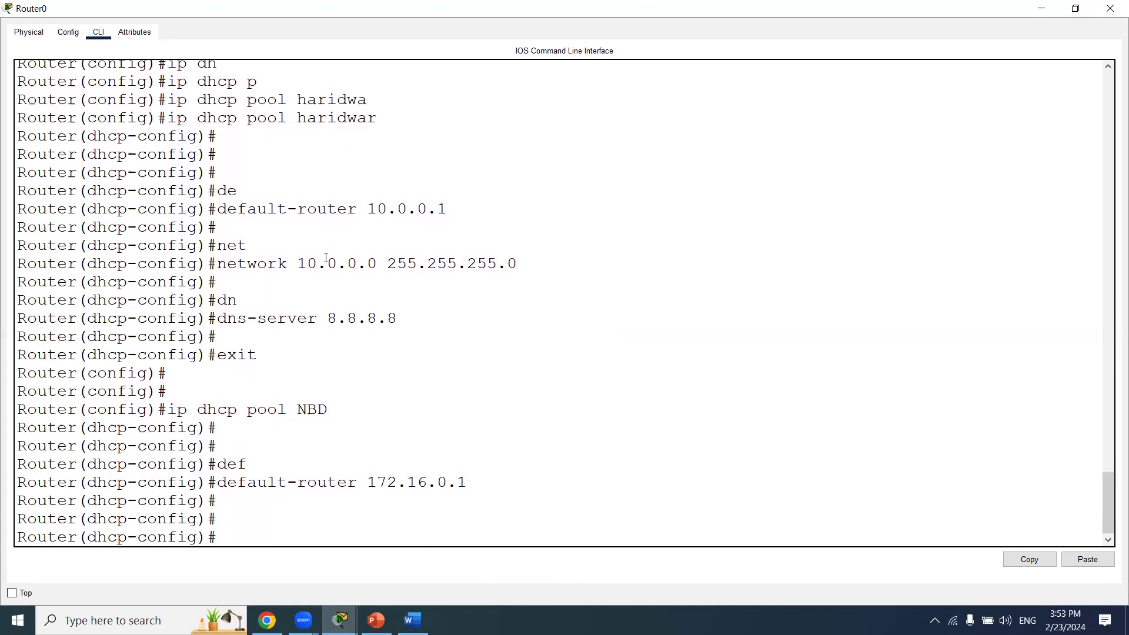
Set the NBD pool's network to 172.16.0.0 with mask 255.255.0.0.
{"action": "type", "text": "net"}
{"action": "key", "text": "Tab"}
{"action": "type", "text": "17"}
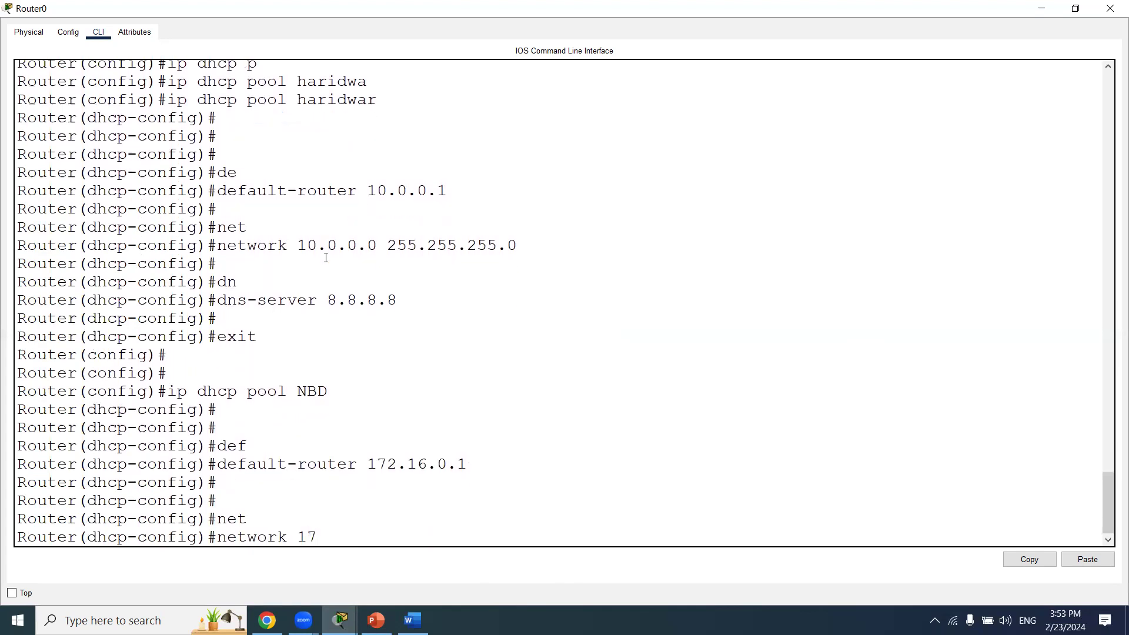
{"action": "type", "text": "2.16.0.0 255.255.0.0"}
{"action": "key", "text": "Return"}
{"action": "key", "text": "Return"}
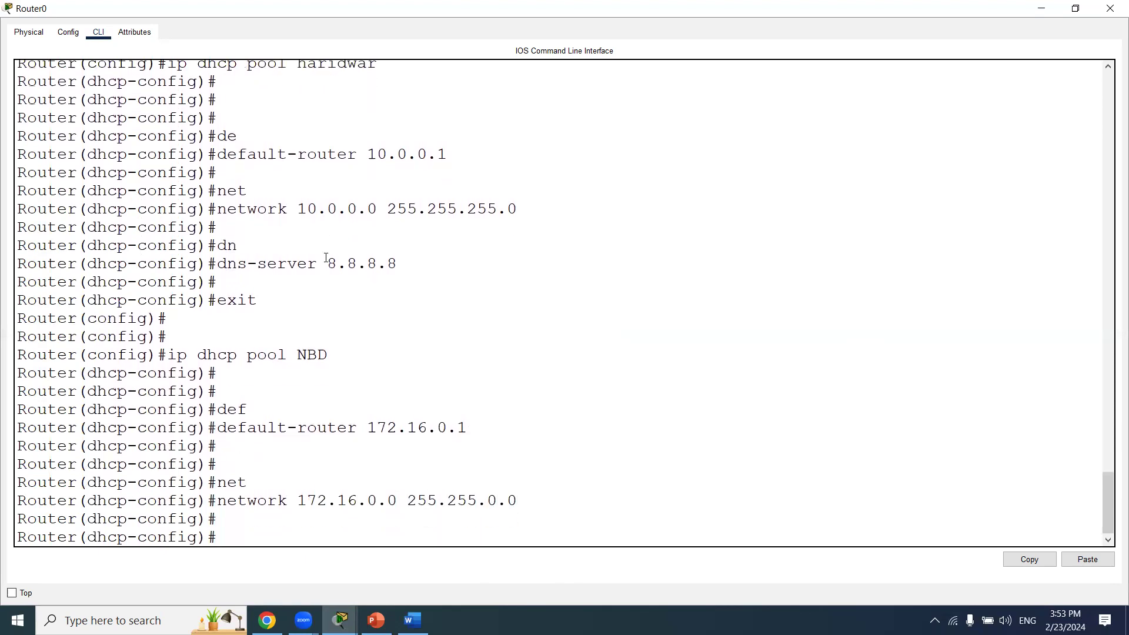
Set the NBD pool's DNS server to 8.8.8.8.
{"action": "type", "text": "dn"}
{"action": "key", "text": "Tab"}
{"action": "type", "text": "8.8.8.8"}
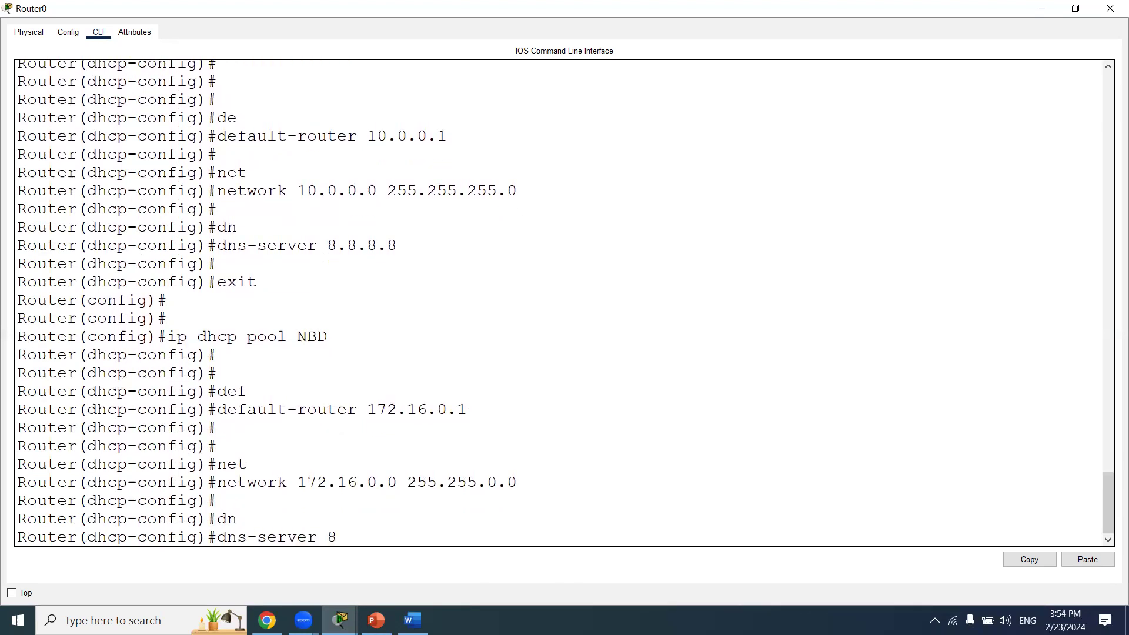
{"action": "key", "text": "Return"}
{"action": "key", "text": "Return"}
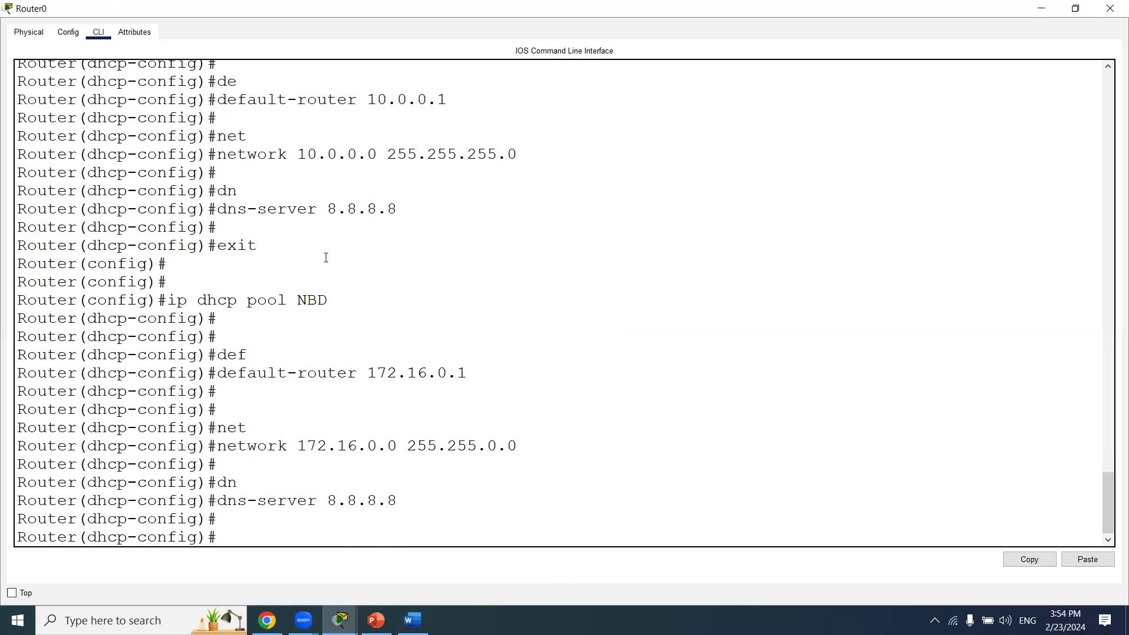
Return to privileged mode, check all three DHCP pools in Router0's running configuration, and close the router window.
{"action": "key", "text": "Return"}
{"action": "key", "text": "Return"}
{"action": "key", "text": "ctrl+z"}
{"action": "key", "text": "Return"}
{"action": "key", "text": "Return"}
{"action": "key", "text": "Return"}
{"action": "type", "text": "sh run"}
{"action": "key", "text": "Return"}
{"action": "key", "text": "space"}
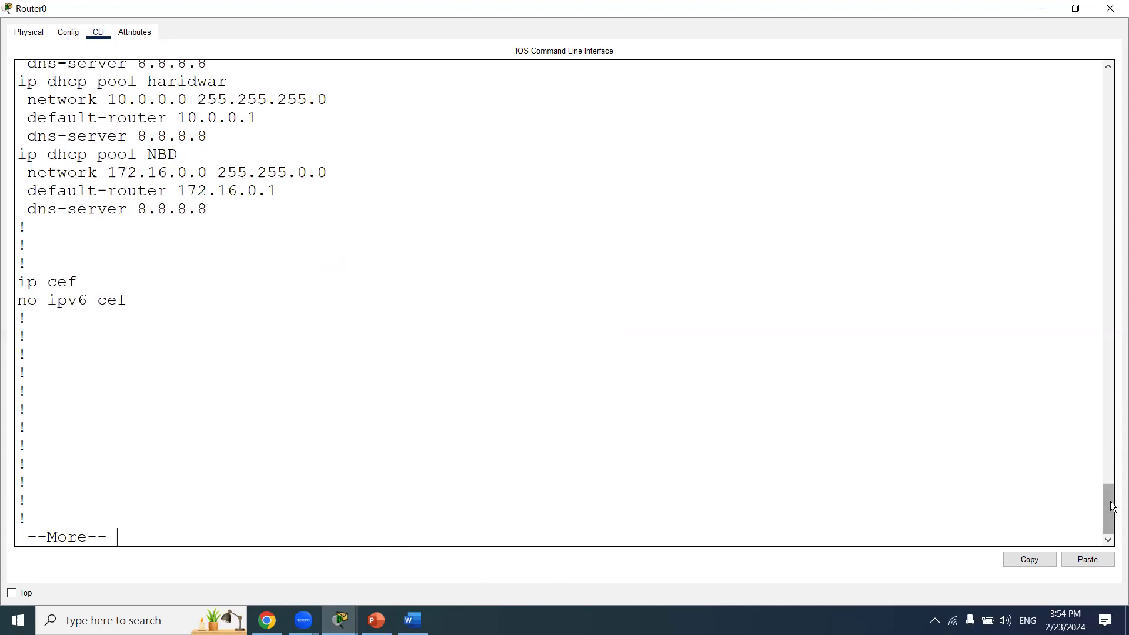
{"action": "scroll", "coordinate": [1108, 502], "scroll_direction": "up", "scroll_amount": 5}
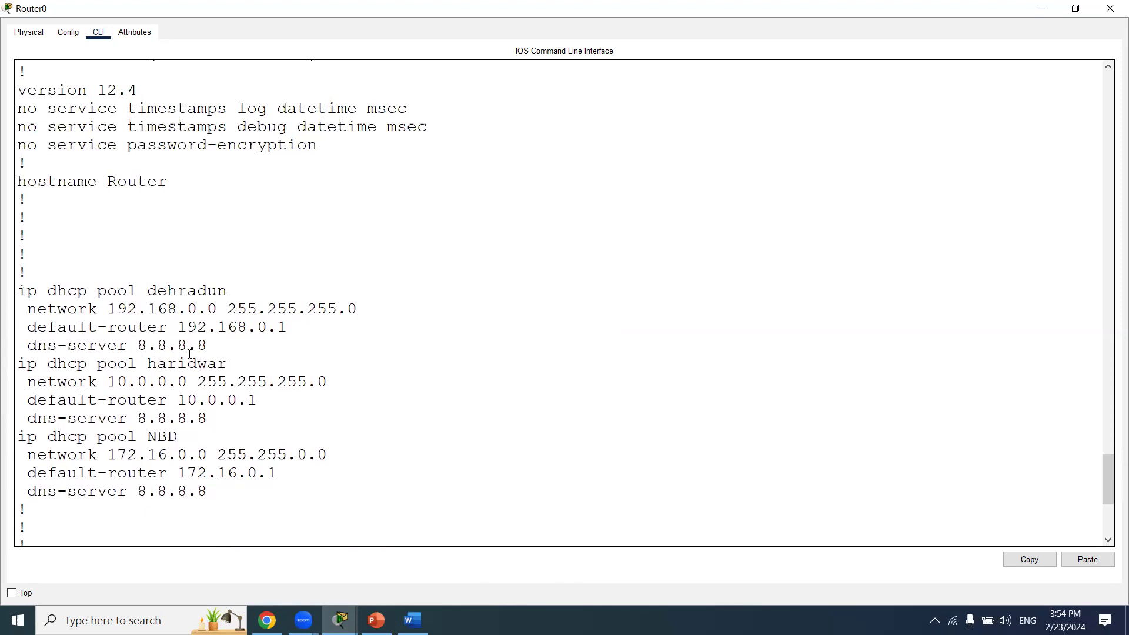
{"action": "left_click", "coordinate": [1110, 8]}
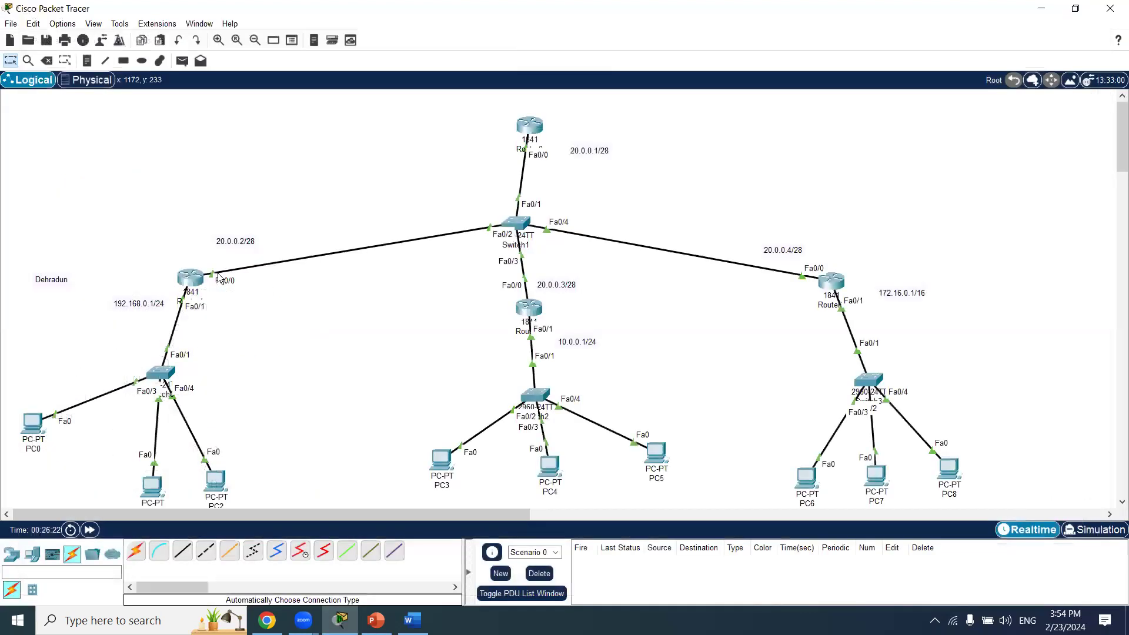
{"action": "left_click_drag", "start_coordinate": [124, 225], "coordinate": [266, 336]}
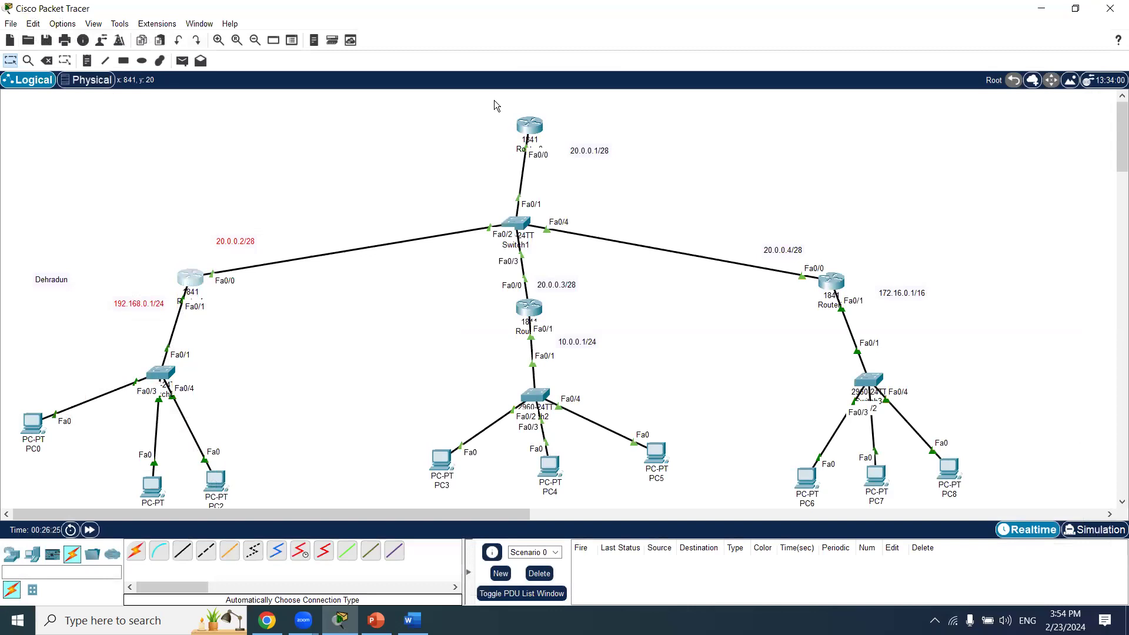
{"action": "left_click", "coordinate": [592, 350]}
Set PC0's IPv4 configuration to DHCP to request an address, and close the PC0 window.
{"action": "left_click", "coordinate": [32, 424]}
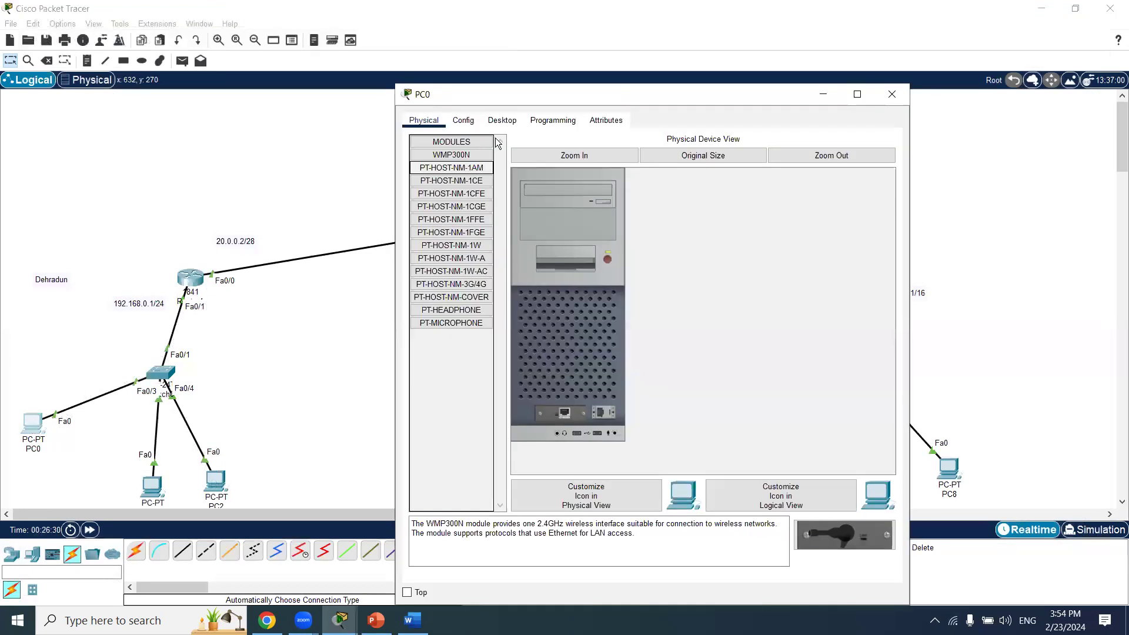
{"action": "left_click", "coordinate": [505, 121]}
{"action": "left_click", "coordinate": [461, 169]}
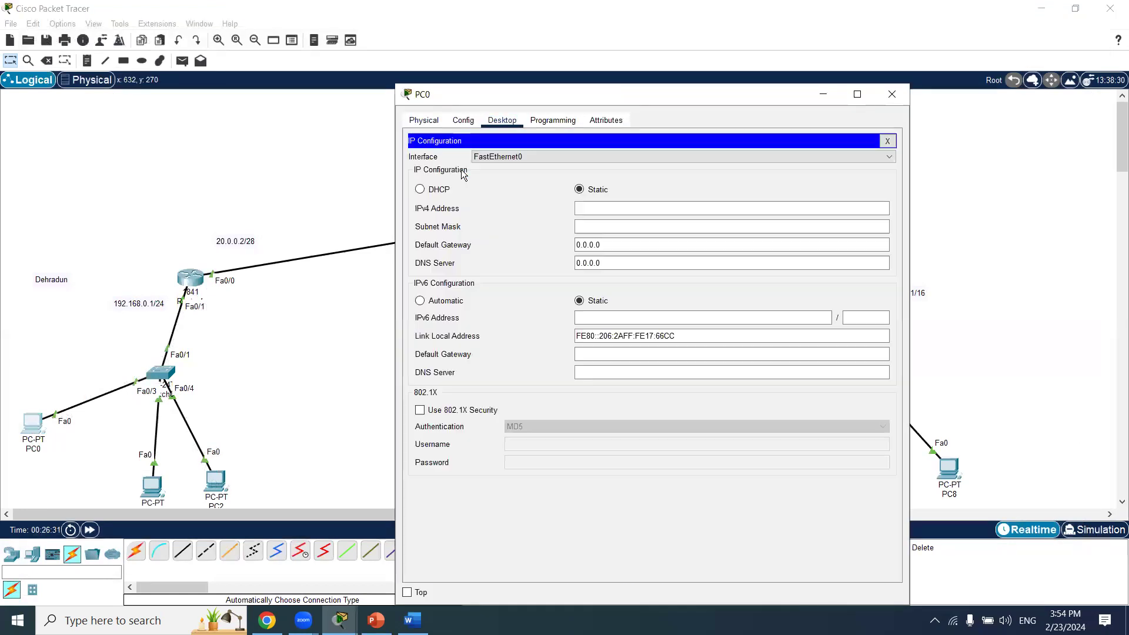
{"action": "left_click", "coordinate": [444, 190]}
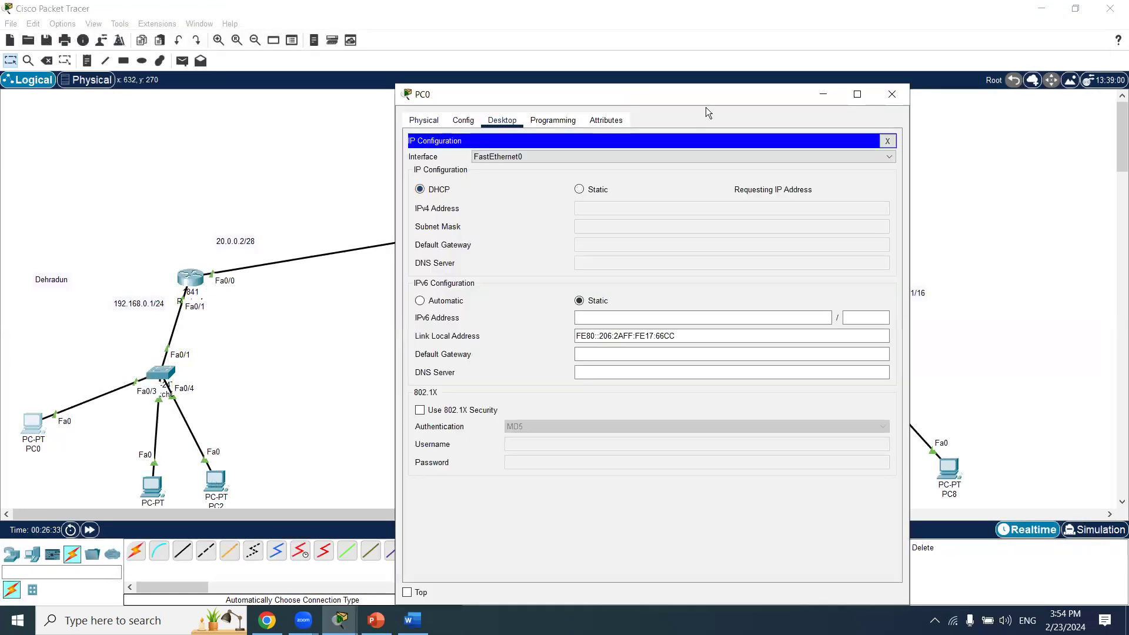
{"action": "left_click_drag", "start_coordinate": [709, 101], "coordinate": [846, 98]}
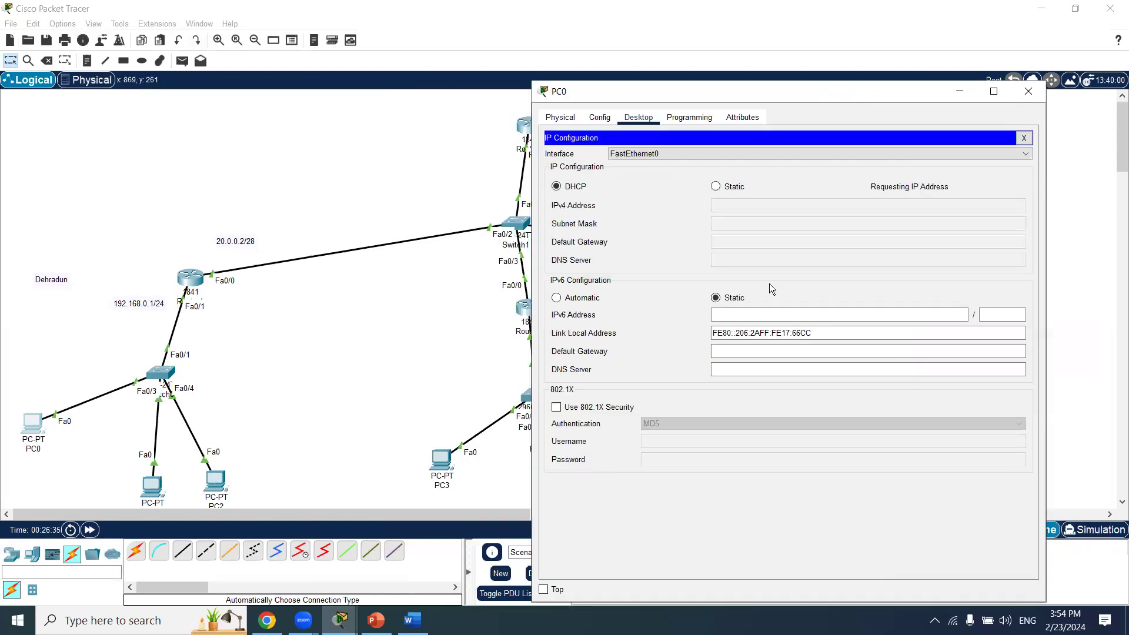
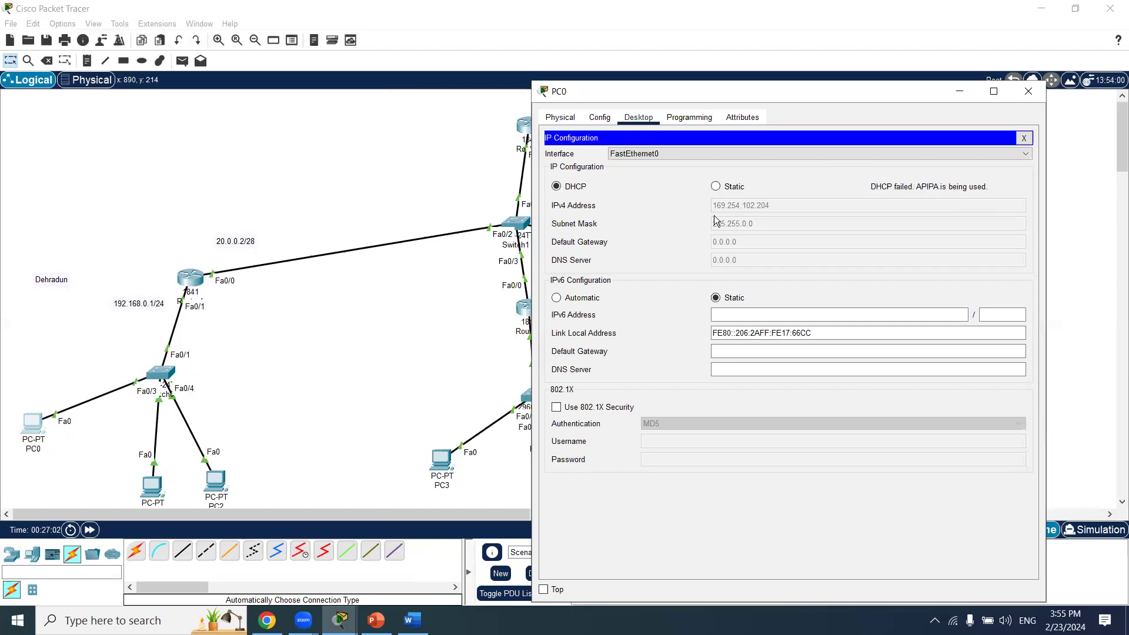
{"action": "left_click", "coordinate": [1036, 92]}
{"action": "left_click_drag", "start_coordinate": [103, 241], "coordinate": [216, 303]}
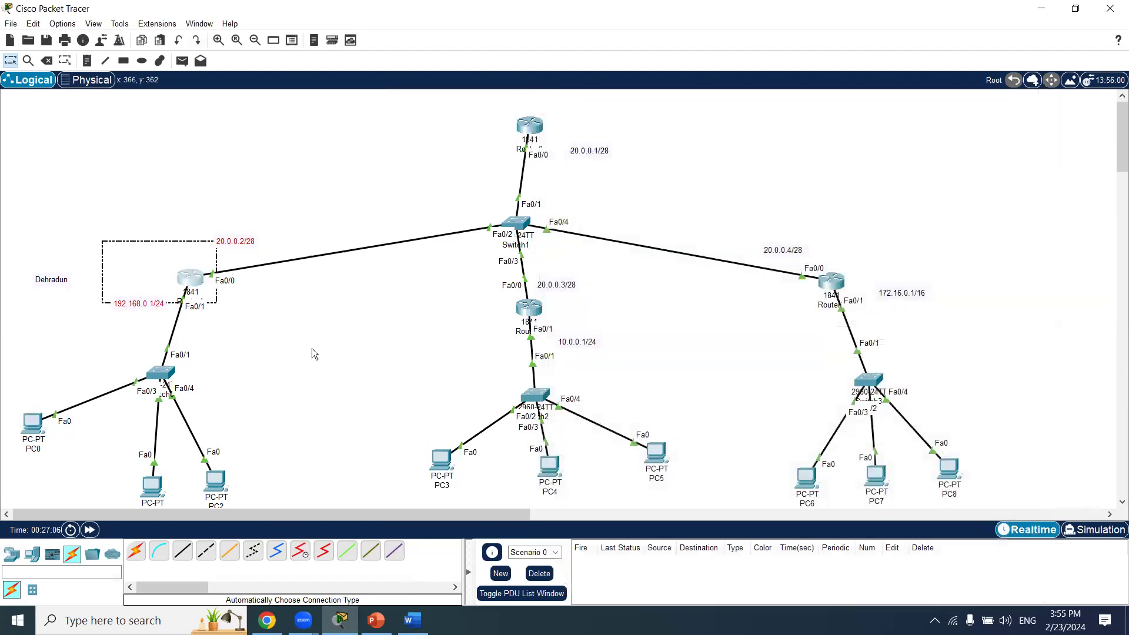
{"action": "left_click", "coordinate": [318, 351]}
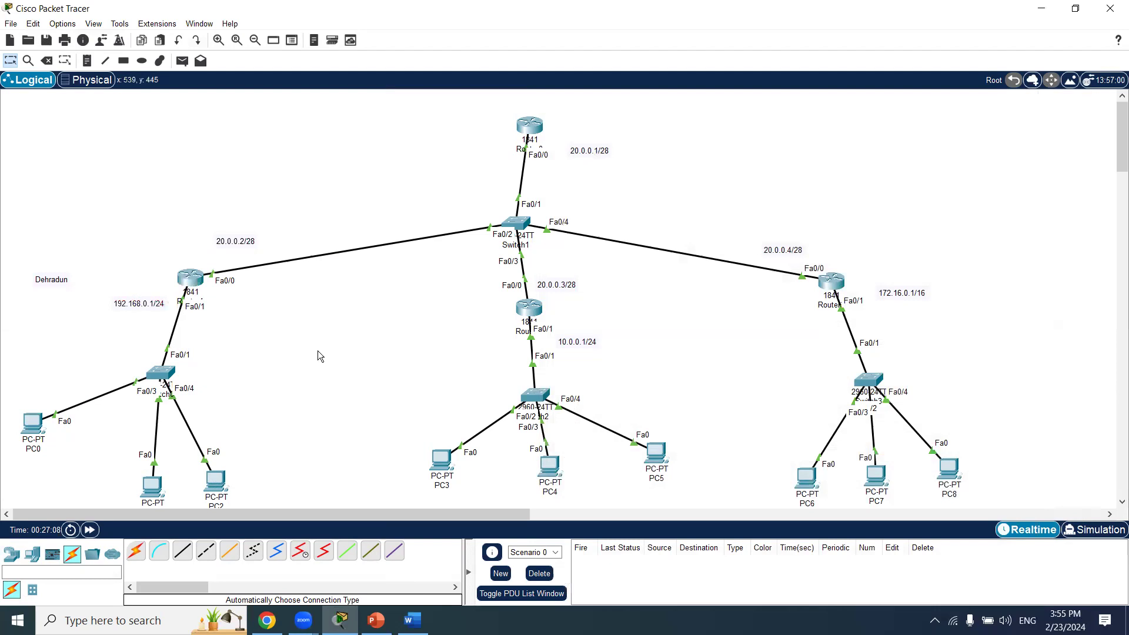
Open Router1's command line at full size and enter interface configuration mode for fa0/1.
{"action": "left_click", "coordinate": [190, 277]}
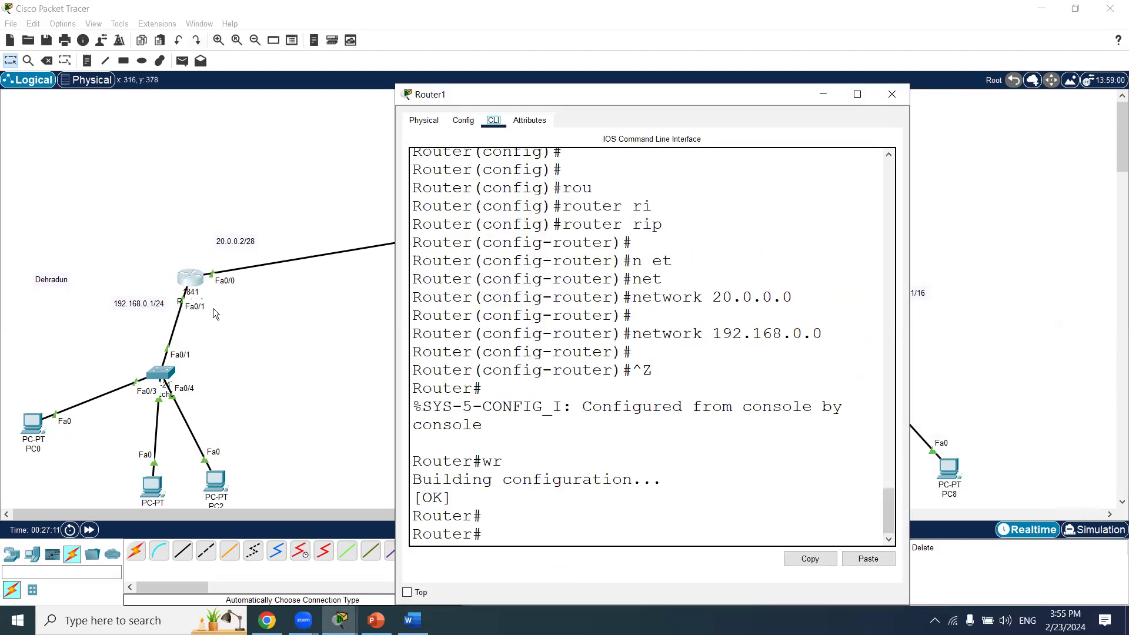
{"action": "left_click", "coordinate": [852, 100]}
{"action": "key", "text": "Return"}
{"action": "key", "text": "Return"}
{"action": "type", "text": "conf t"}
{"action": "key", "text": "Return"}
{"action": "key", "text": "Return"}
{"action": "type", "text": "int fa0/1"}
{"action": "key", "text": "Return"}
{"action": "key", "text": "Return"}
{"action": "key", "text": "Return"}
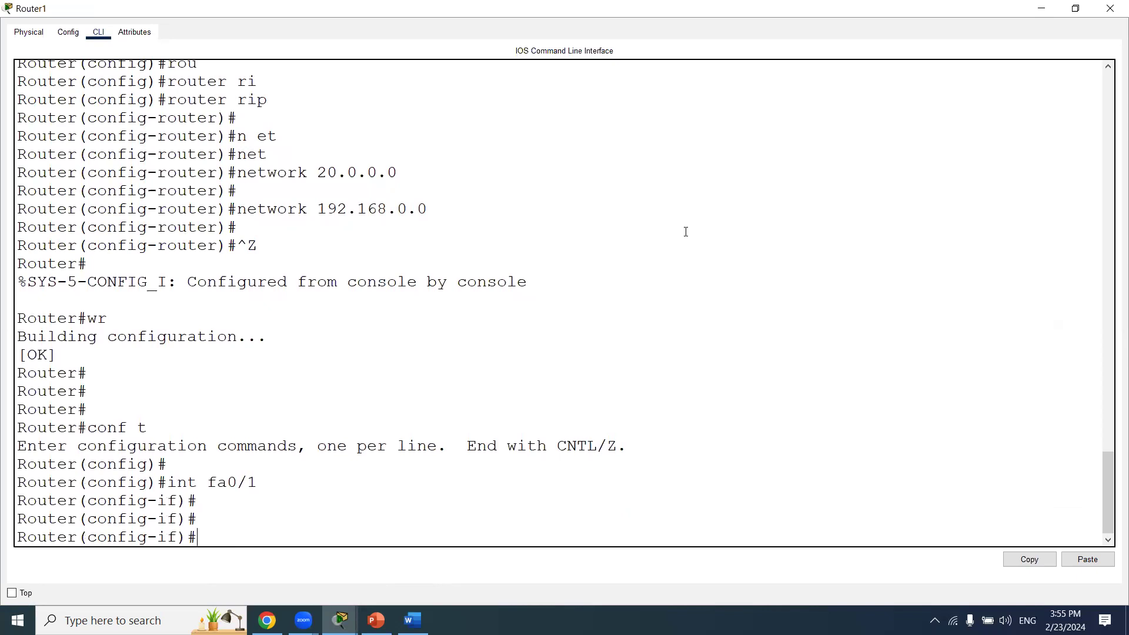
List the available ip interface commands and set the helper address on Router1's fa0/1 to 20.0.0.1.
{"action": "type", "text": "ip ?"}
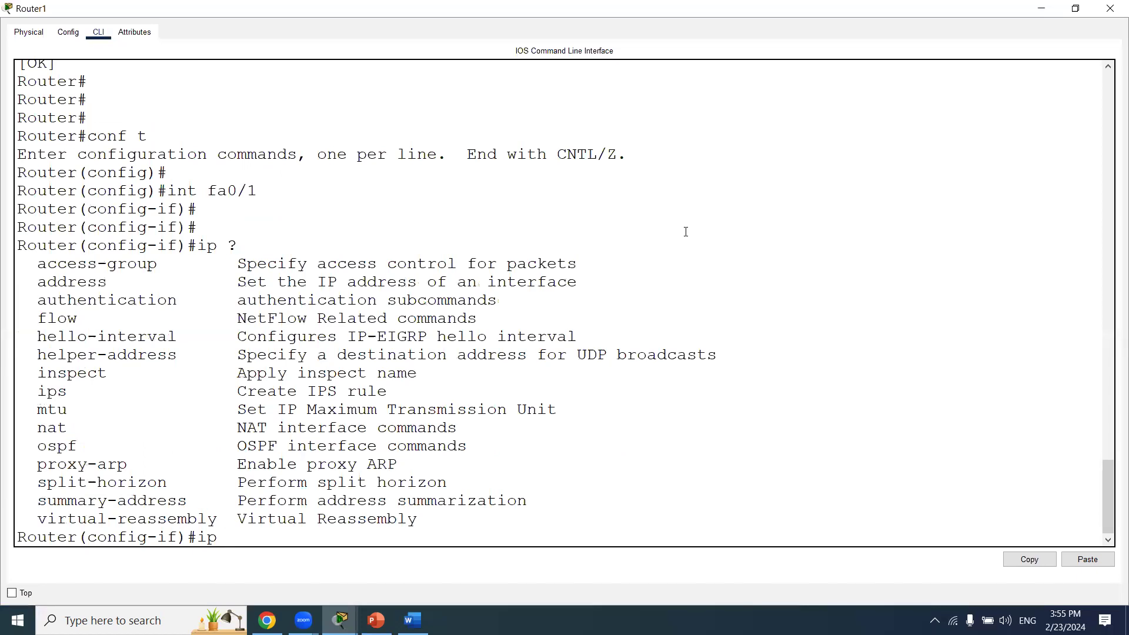
{"action": "type", "text": "h"}
{"action": "key", "text": "Tab"}
{"action": "type", "text": "el"}
{"action": "key", "text": "Tab"}
{"action": "key", "text": "BackSpace"}
{"action": "key", "text": "BackSpace"}
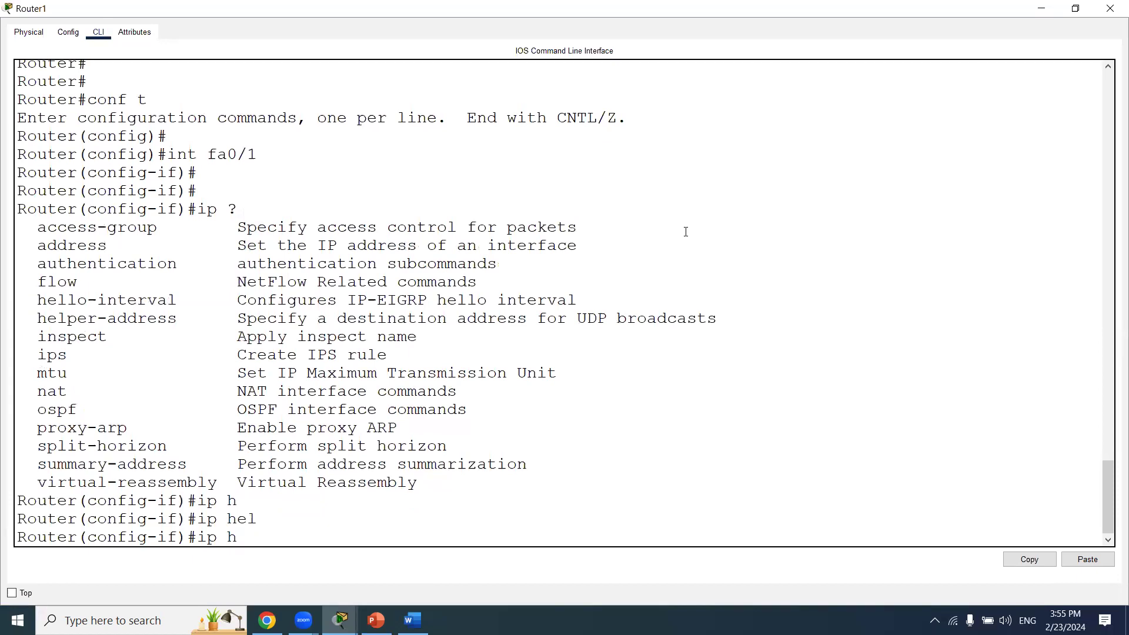
{"action": "type", "text": "elp"}
{"action": "key", "text": "Tab"}
{"action": "type", "text": "20.0.0.1"}
{"action": "key", "text": "Return"}
{"action": "key", "text": "Return"}
{"action": "key", "text": "Return"}
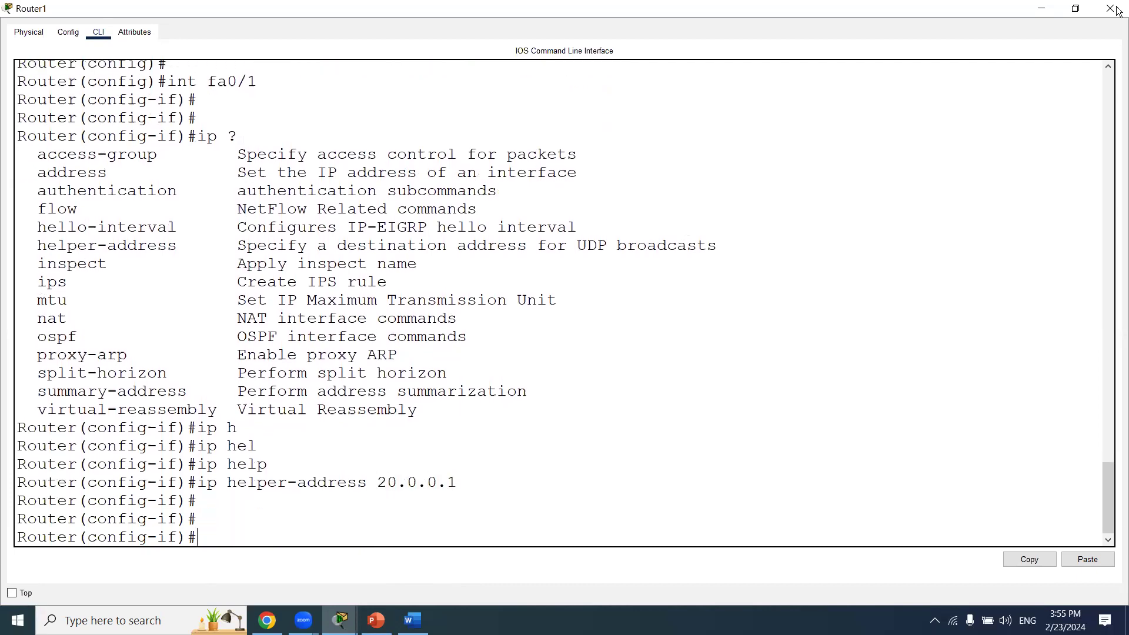
Point out Router1 in the topology, reopen its command line, and review the helper-address command.
{"action": "left_click", "coordinate": [1115, 9]}
{"action": "left_click_drag", "start_coordinate": [458, 122], "coordinate": [639, 177]}
{"action": "left_click_drag", "start_coordinate": [147, 283], "coordinate": [242, 351]}
{"action": "left_click", "coordinate": [193, 284]}
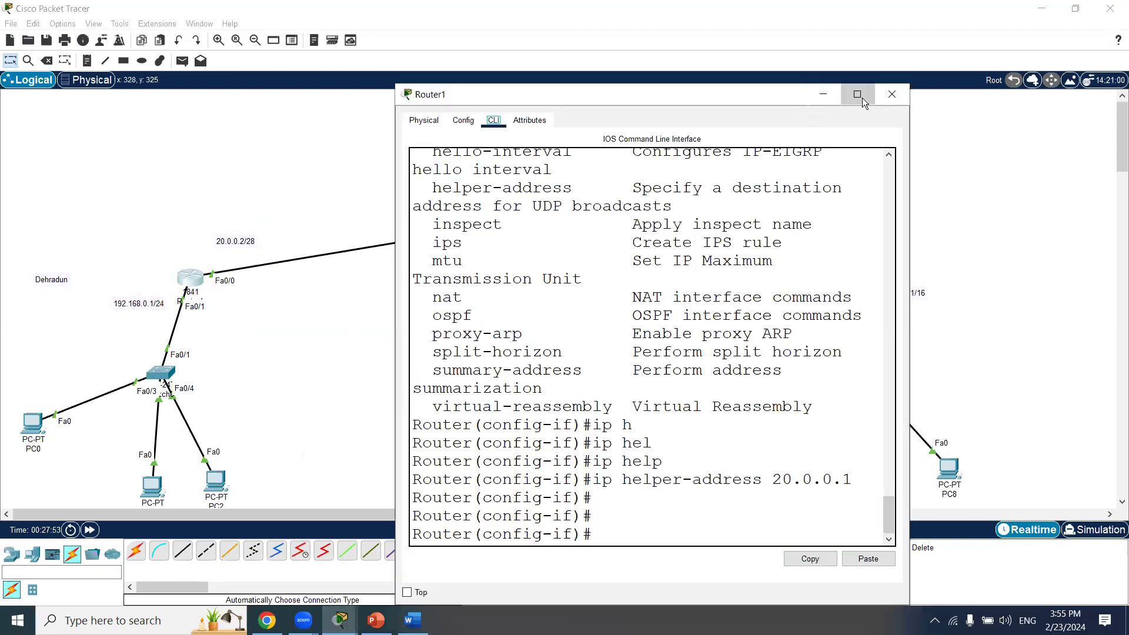
{"action": "left_click", "coordinate": [862, 97]}
{"action": "left_click_drag", "start_coordinate": [198, 481], "coordinate": [472, 484]}
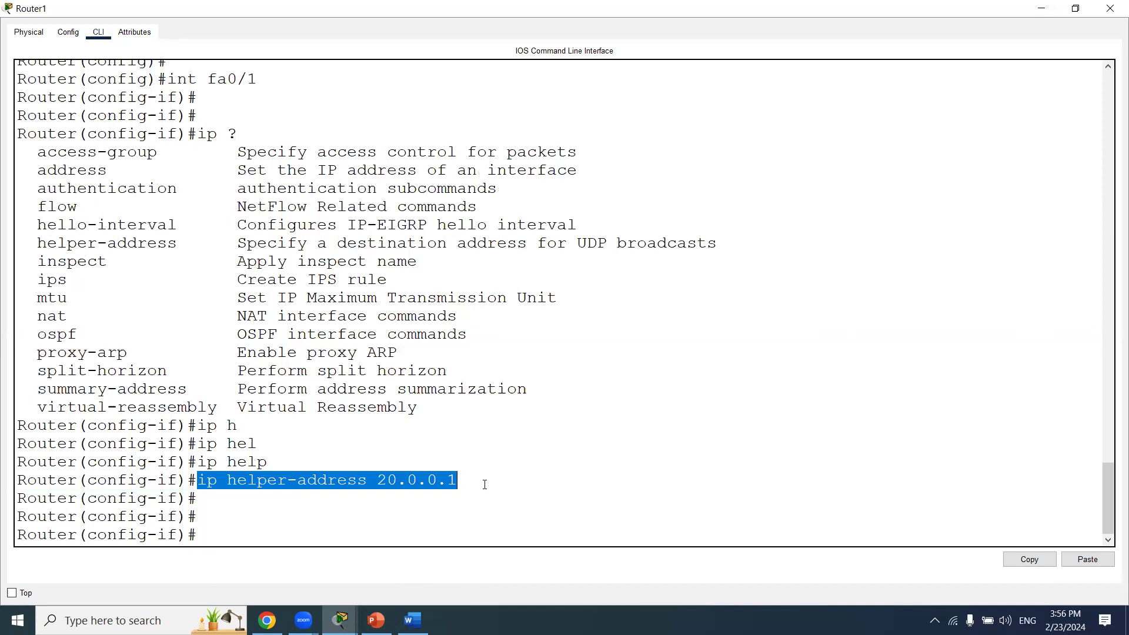
{"action": "left_click", "coordinate": [484, 484]}
Return Router1 to privileged mode and close the router window.
{"action": "key", "text": "ctrl+z"}
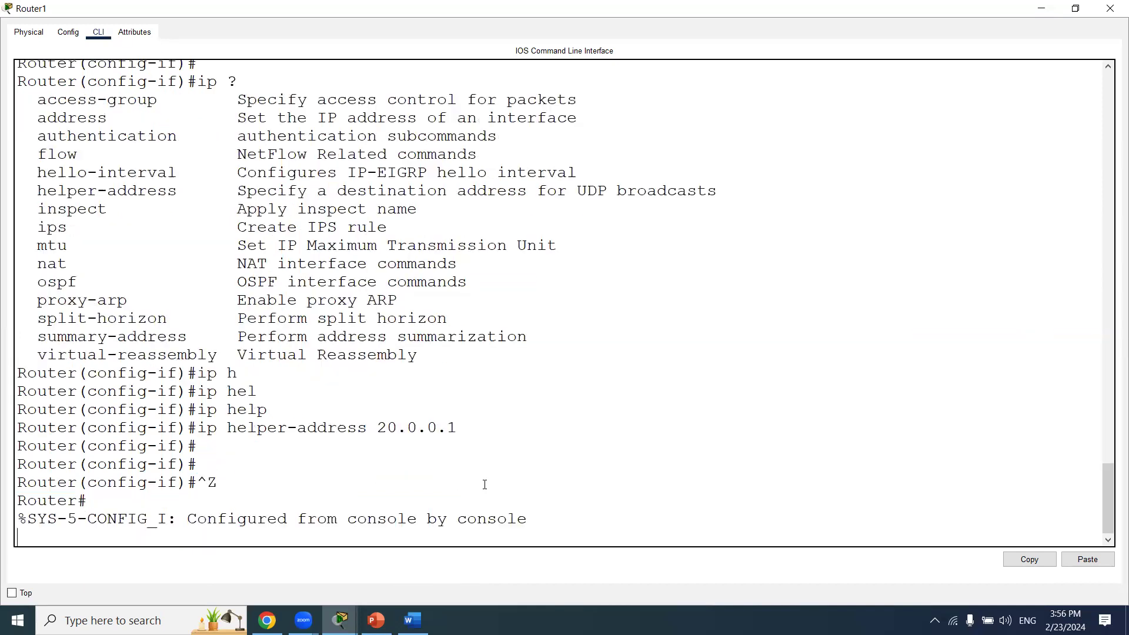
{"action": "key", "text": "Return"}
{"action": "key", "text": "Return"}
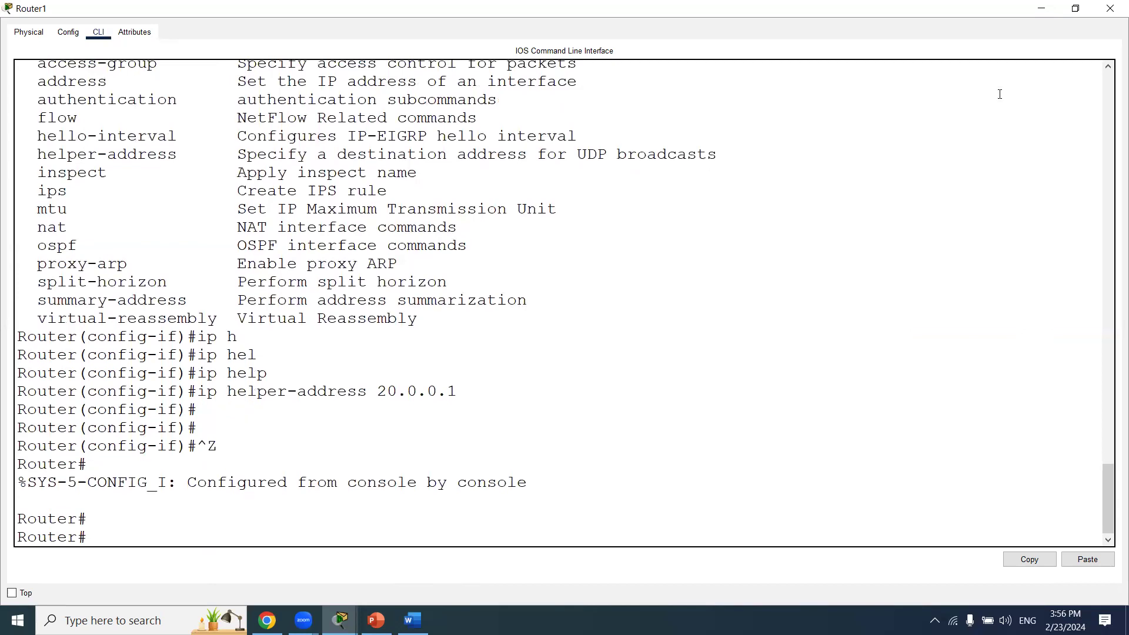
{"action": "left_click", "coordinate": [1110, 8]}
Renew PC0's DHCP request by switching its IPv4 configuration to static and back to DHCP, and close the PC0 window.
{"action": "left_click", "coordinate": [34, 424]}
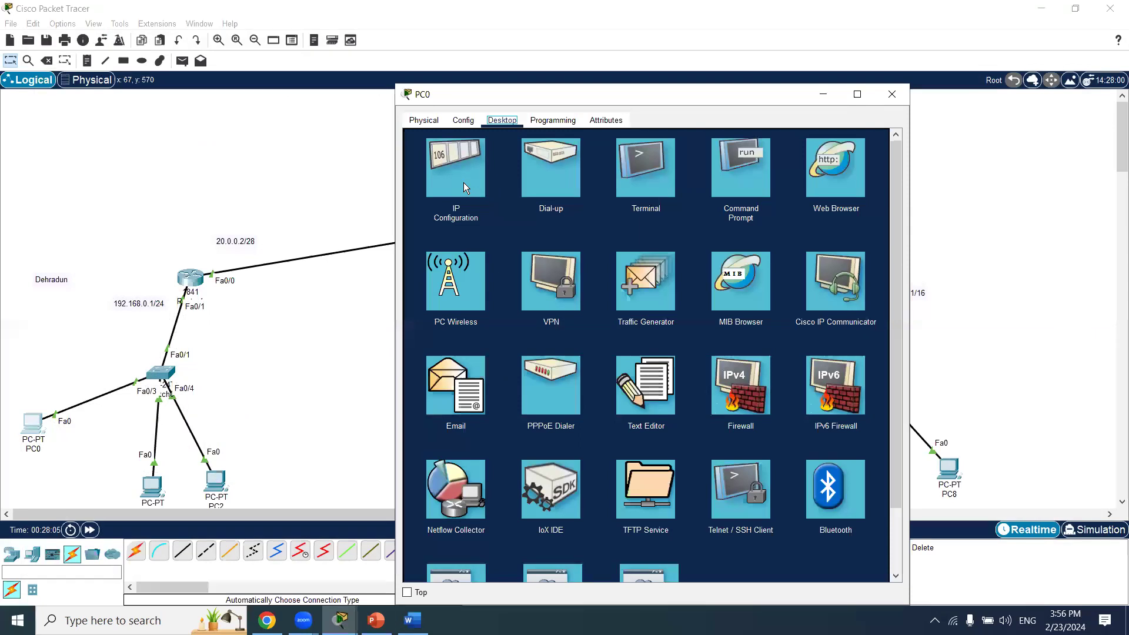
{"action": "left_click", "coordinate": [464, 183]}
{"action": "left_click", "coordinate": [583, 191]}
{"action": "left_click", "coordinate": [447, 191]}
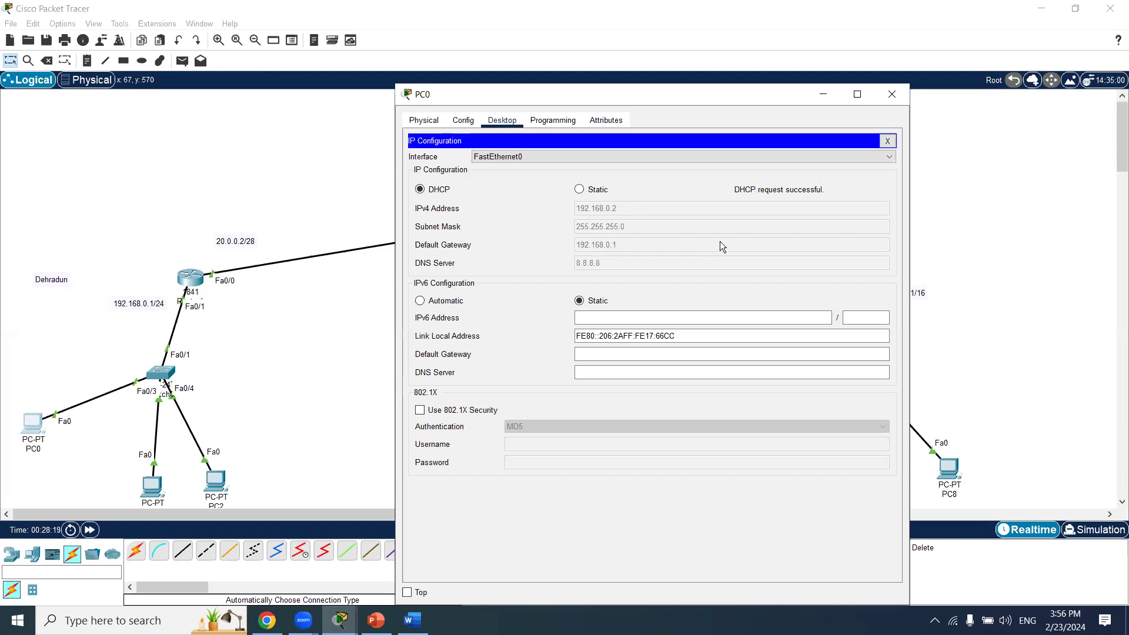
{"action": "left_click", "coordinate": [892, 96]}
Set PC1's IPv4 configuration to DHCP and close the PC1 window.
{"action": "left_click_drag", "start_coordinate": [36, 343], "coordinate": [252, 465]}
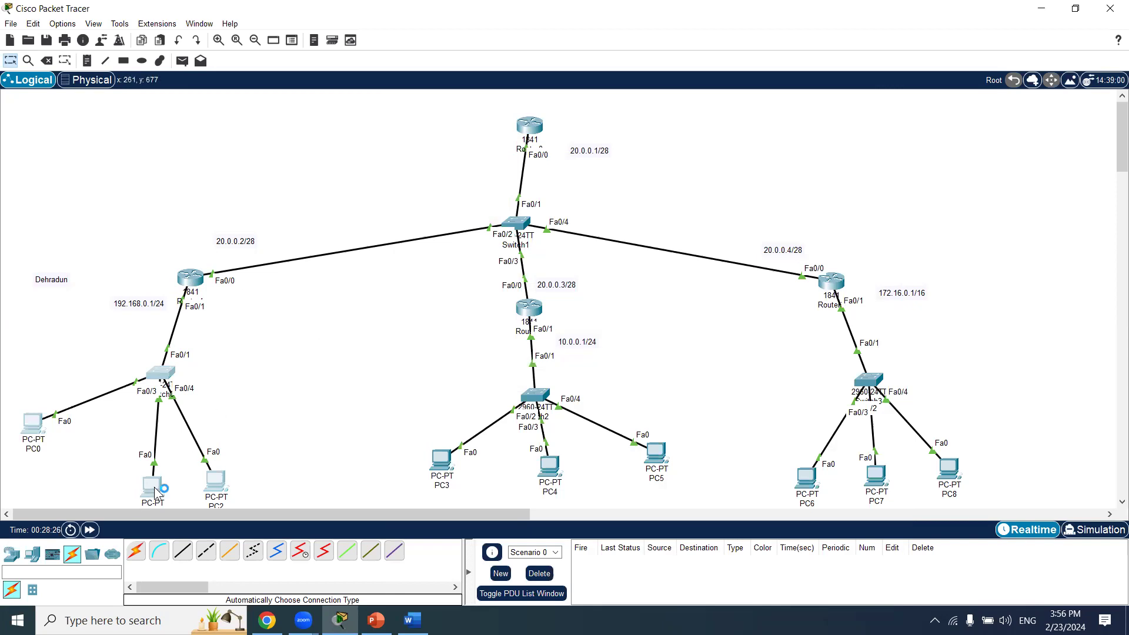
{"action": "left_click", "coordinate": [502, 120]}
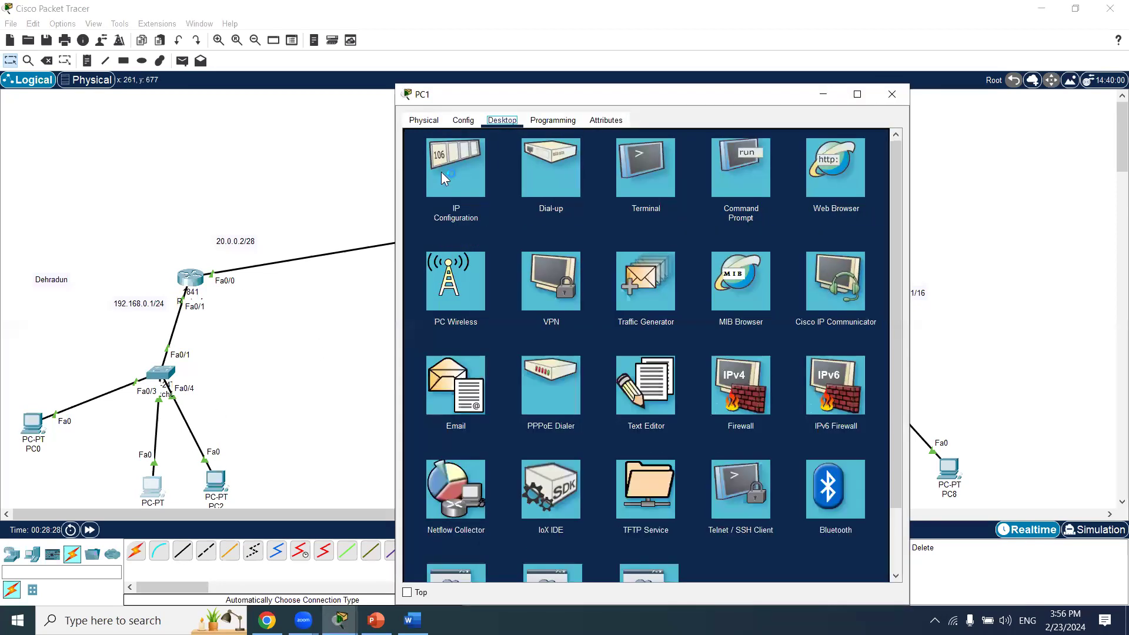
{"action": "left_click", "coordinate": [442, 173]}
{"action": "left_click", "coordinate": [446, 191]}
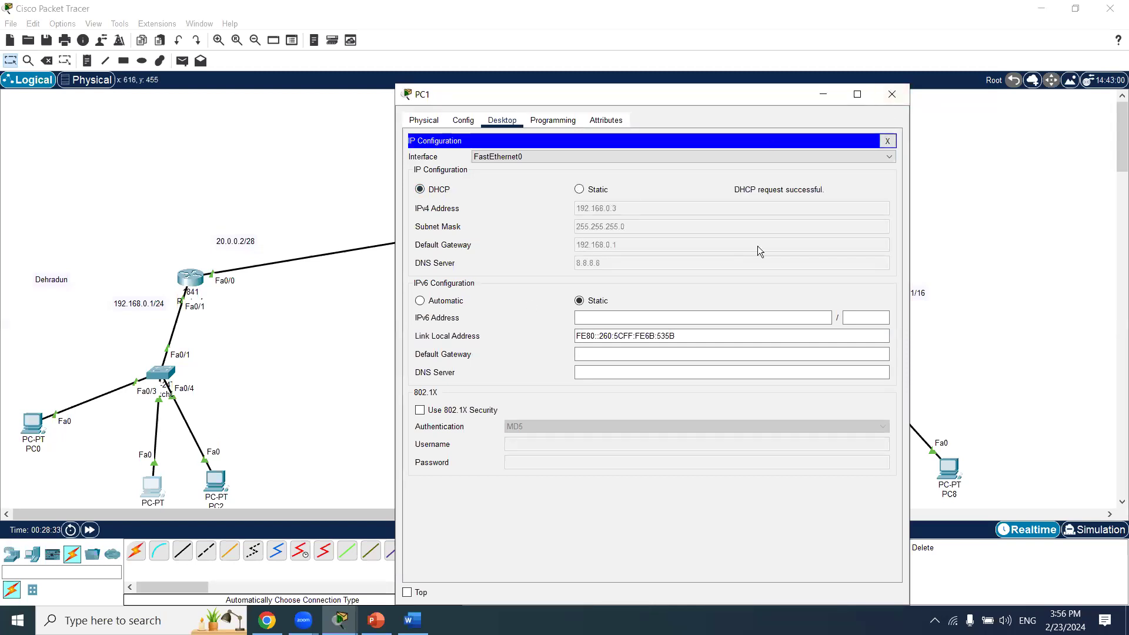
{"action": "left_click", "coordinate": [891, 141]}
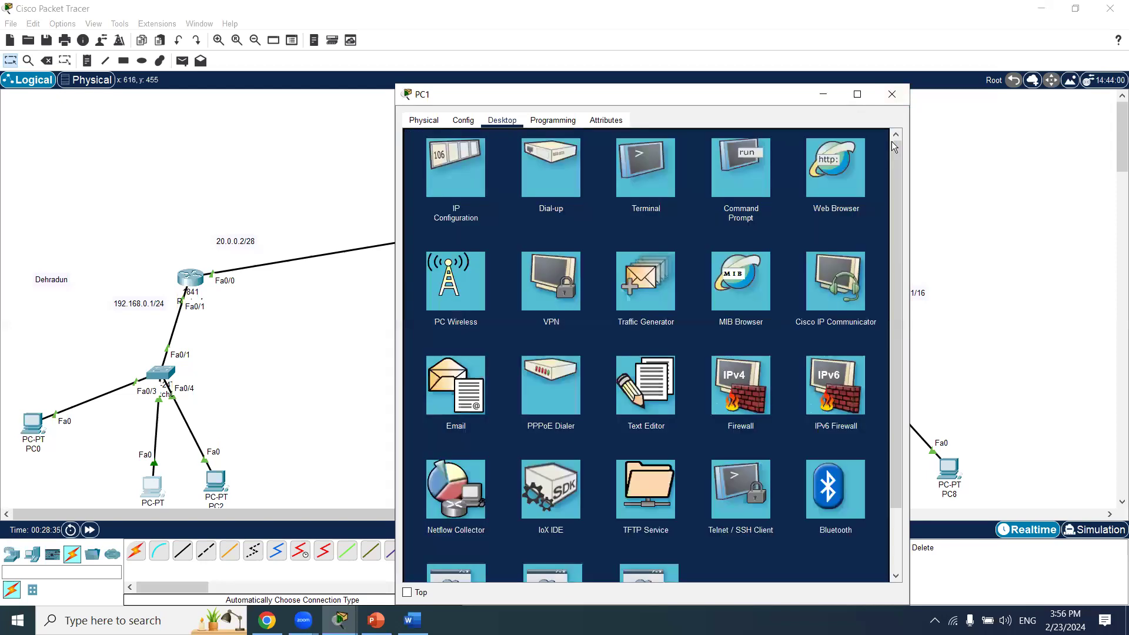
{"action": "left_click", "coordinate": [892, 95]}
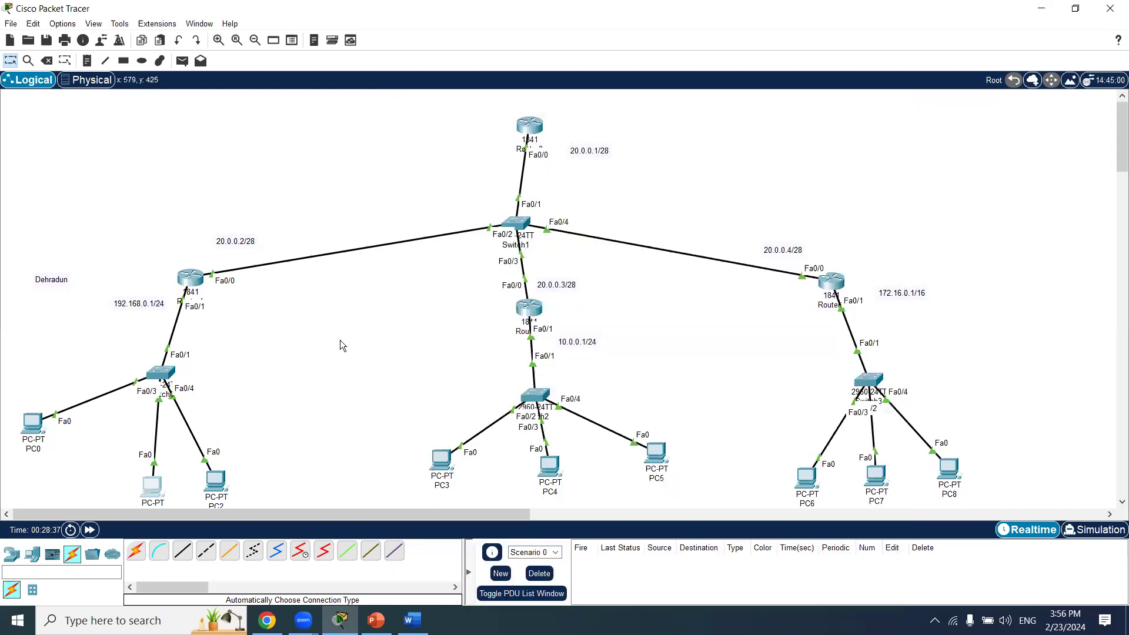
Set PC2's IPv4 configuration to DHCP and close the PC2 window.
{"action": "left_click", "coordinate": [216, 487]}
{"action": "left_click", "coordinate": [508, 123]}
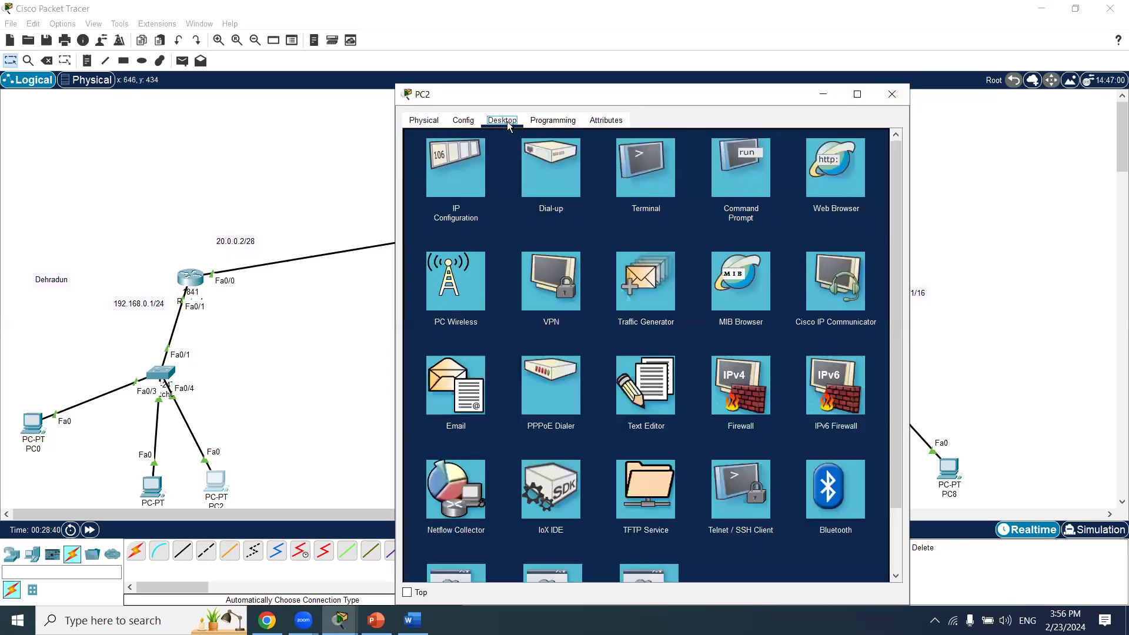
{"action": "left_click", "coordinate": [477, 148]}
{"action": "left_click", "coordinate": [450, 191]}
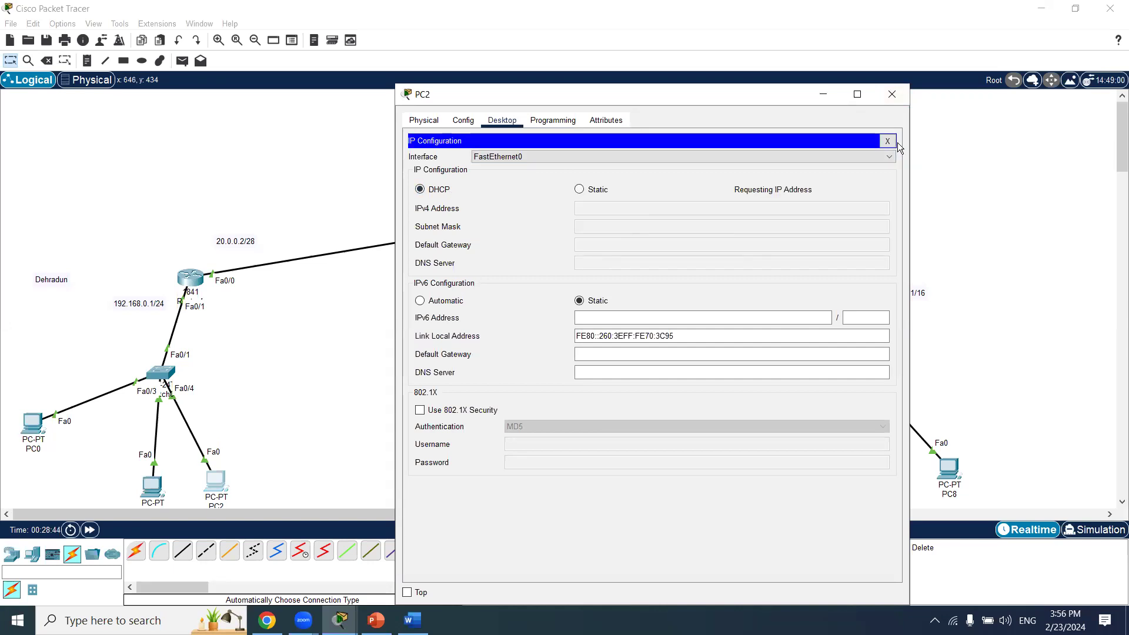
{"action": "left_click", "coordinate": [895, 96]}
Open Router2's command line and enter interface configuration mode for fa0/1.
{"action": "left_click", "coordinate": [539, 313]}
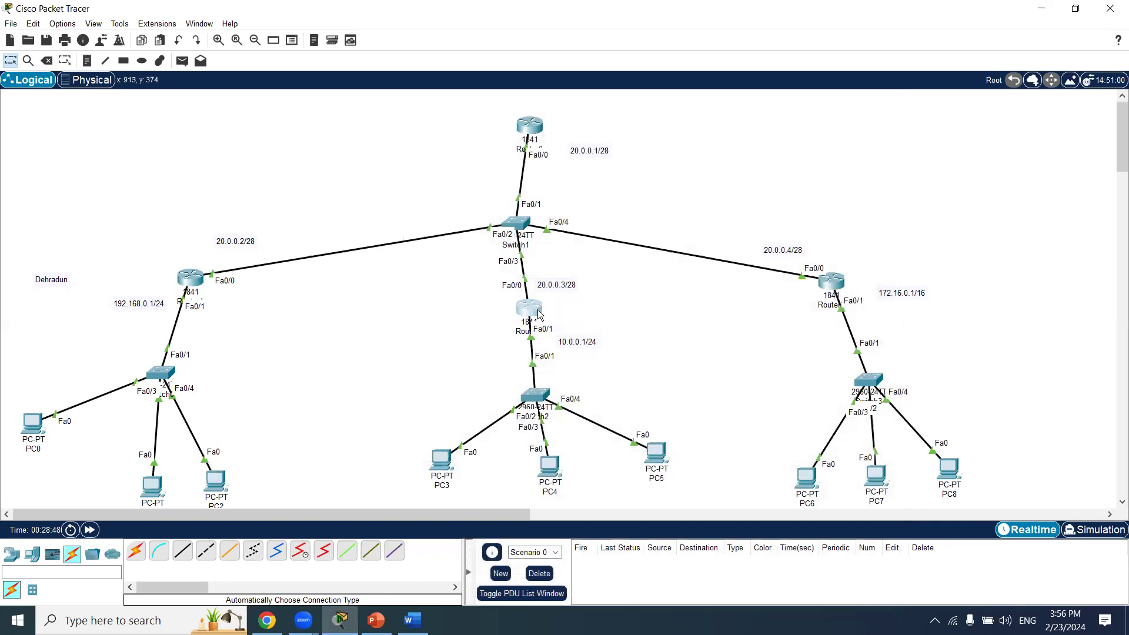
{"action": "key", "text": "Return"}
{"action": "key", "text": "Return"}
{"action": "key", "text": "Return"}
{"action": "type", "text": "conf t"}
{"action": "key", "text": "Return"}
{"action": "key", "text": "Return"}
{"action": "type", "text": "int fa0/1"}
{"action": "key", "text": "Return"}
{"action": "key", "text": "Return"}
{"action": "key", "text": "Return"}
Set the helper address on Router2's fa0/1 to 20.0.0.1.
{"action": "type", "text": "ip hel"}
{"action": "key", "text": "Tab"}
{"action": "type", "text": "p"}
{"action": "key", "text": "Tab"}
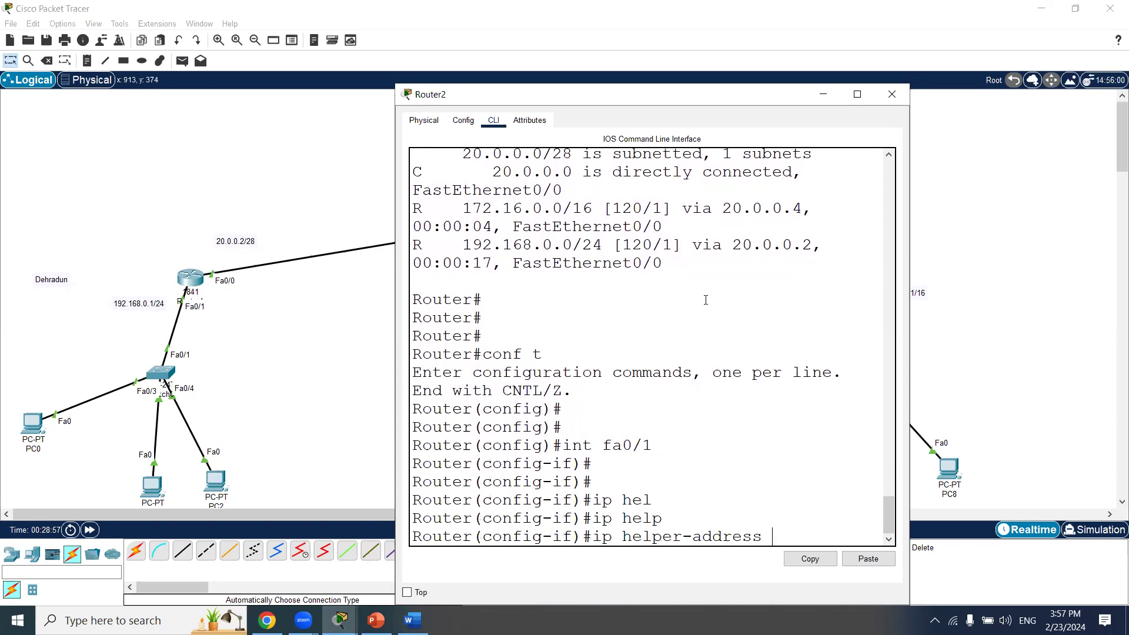
{"action": "type", "text": "20.00.0"}
{"action": "key", "text": "BackSpace"}
{"action": "key", "text": "BackSpace"}
{"action": "key", "text": "BackSpace"}
{"action": "type", "text": ".0.1"}
{"action": "key", "text": "Return"}
{"action": "key", "text": "Return"}
Return Router2 to privileged mode, save its configuration with wr, and close the router window.
{"action": "key", "text": "ctrl+z"}
{"action": "type", "text": "wr"}
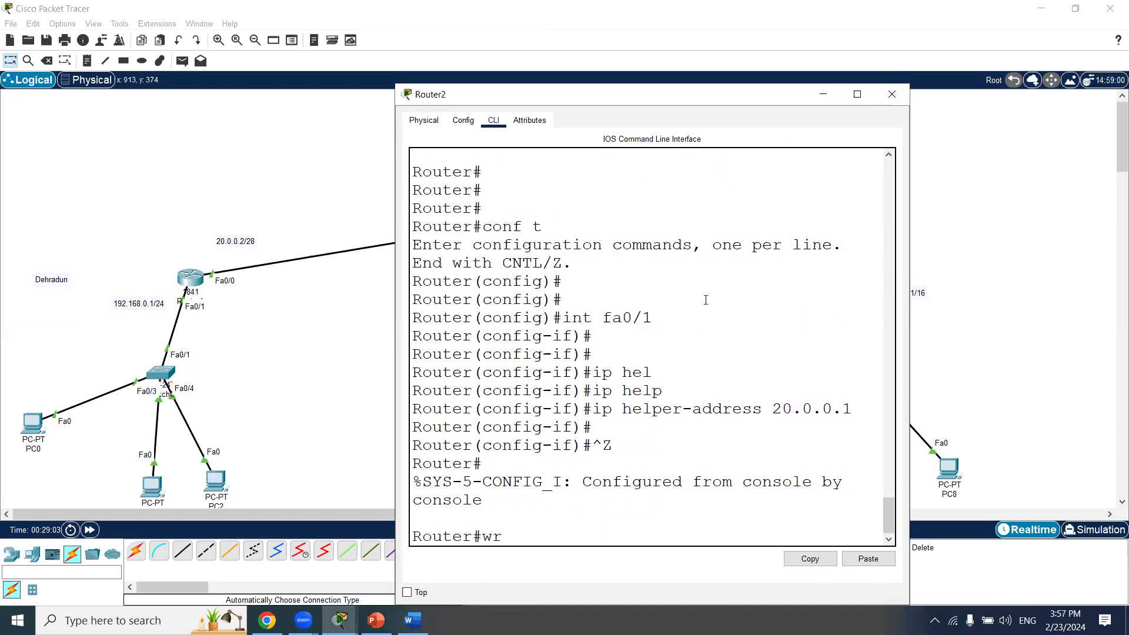
{"action": "key", "text": "Return"}
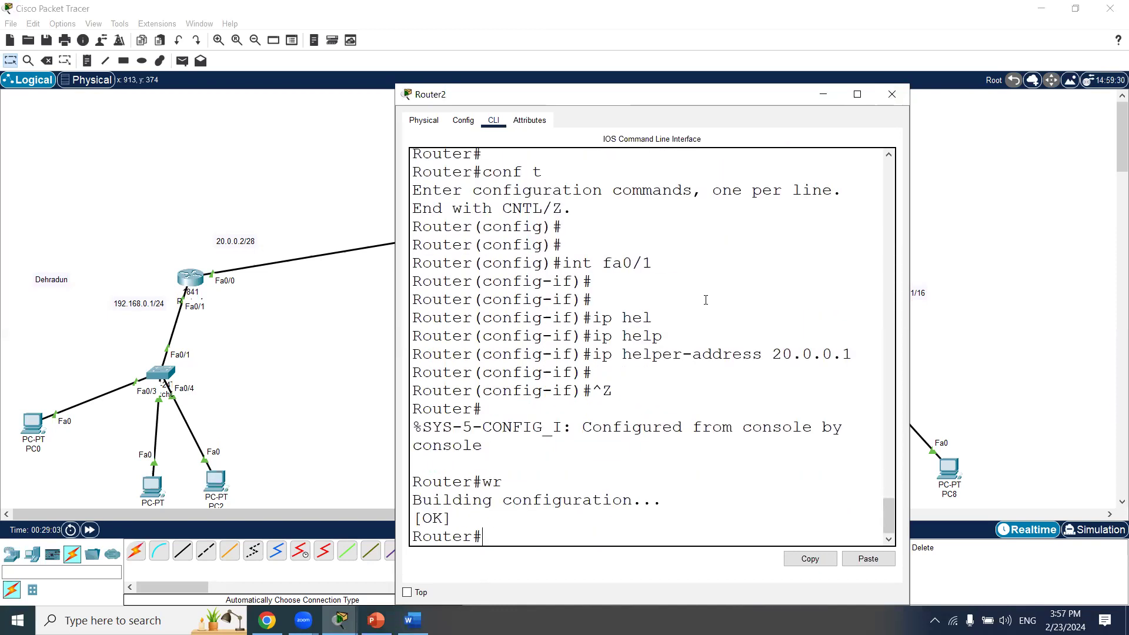
{"action": "left_click", "coordinate": [904, 95]}
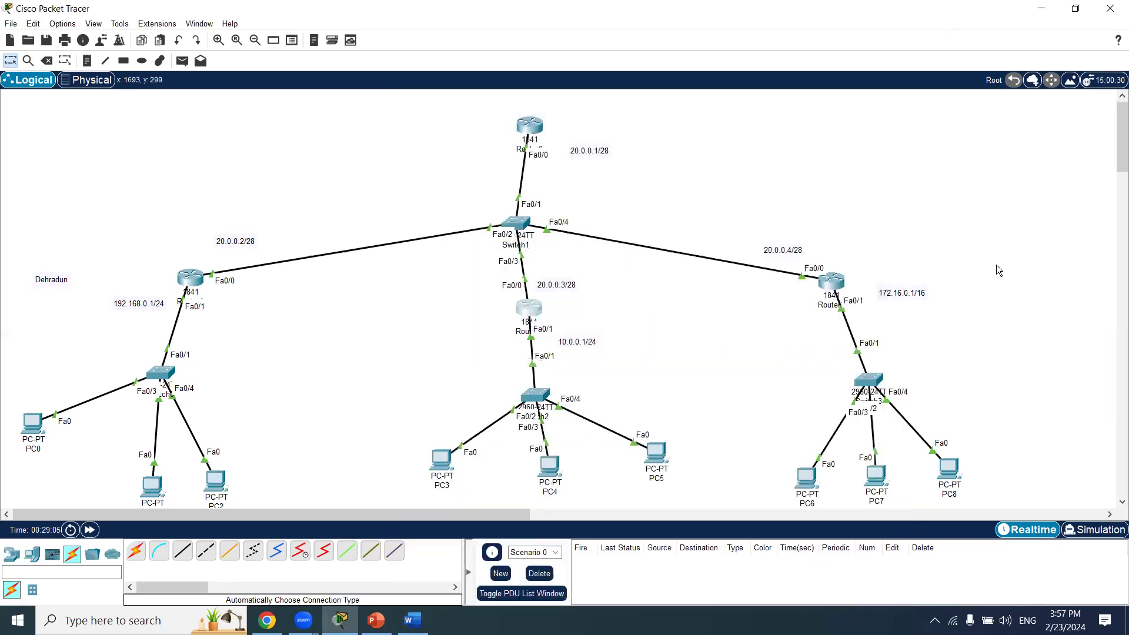
Open Router3's command line at full size and enter interface configuration mode for fa0/1.
{"action": "left_click", "coordinate": [838, 282]}
{"action": "left_click", "coordinate": [856, 94]}
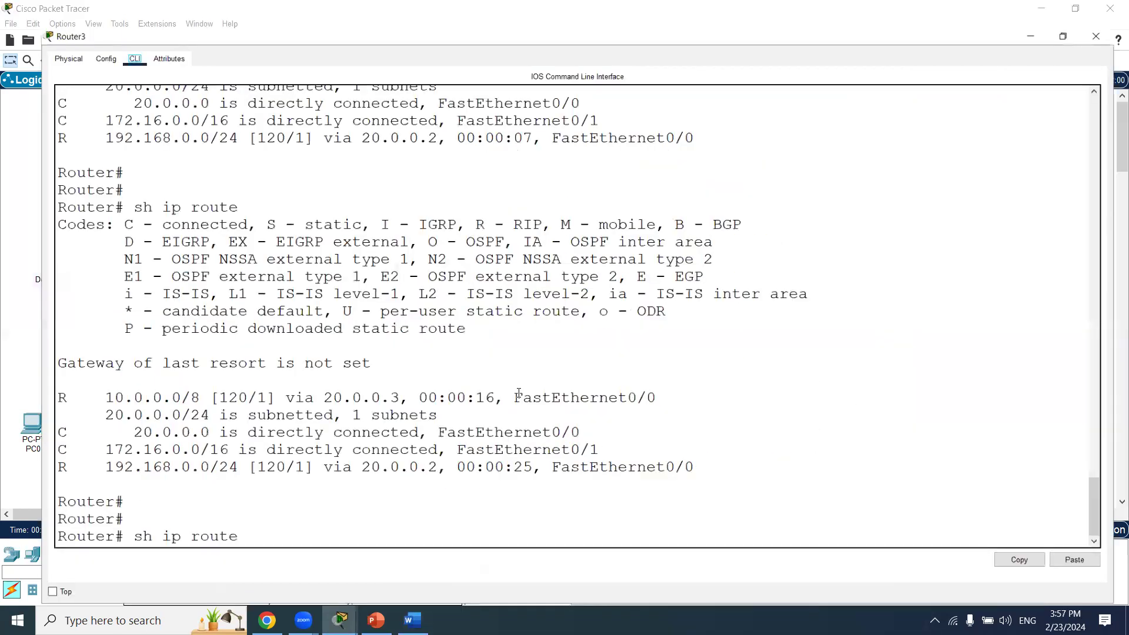
{"action": "key", "text": "Return"}
{"action": "key", "text": "Return"}
{"action": "key", "text": "Return"}
{"action": "key", "text": "Return"}
{"action": "type", "text": "conf t"}
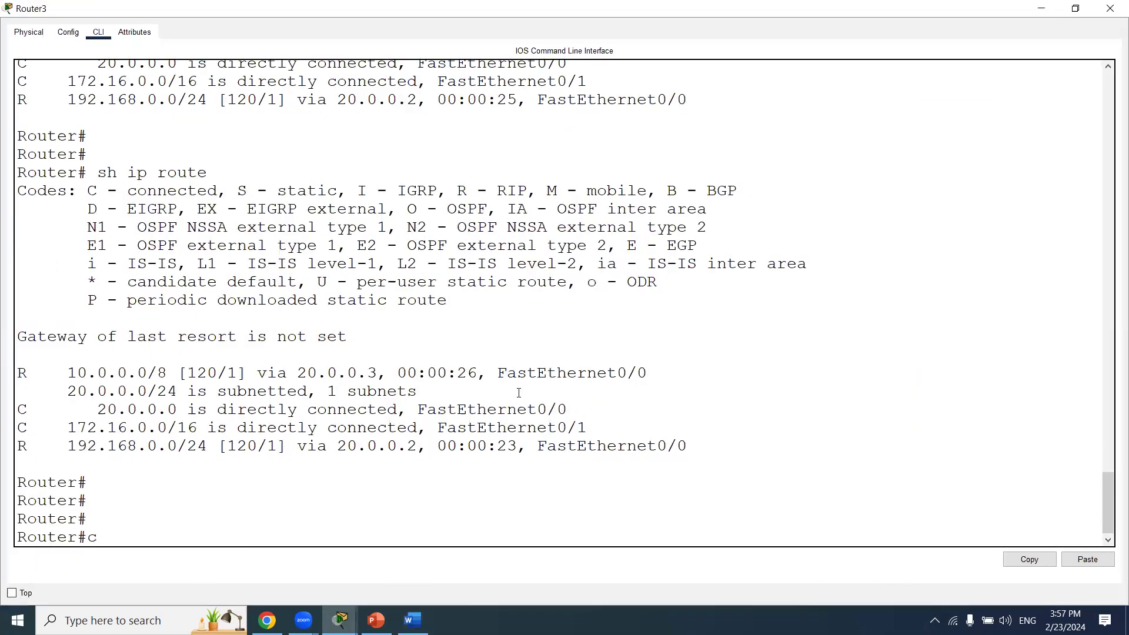
{"action": "key", "text": "Return"}
{"action": "key", "text": "Return"}
{"action": "type", "text": "int"}
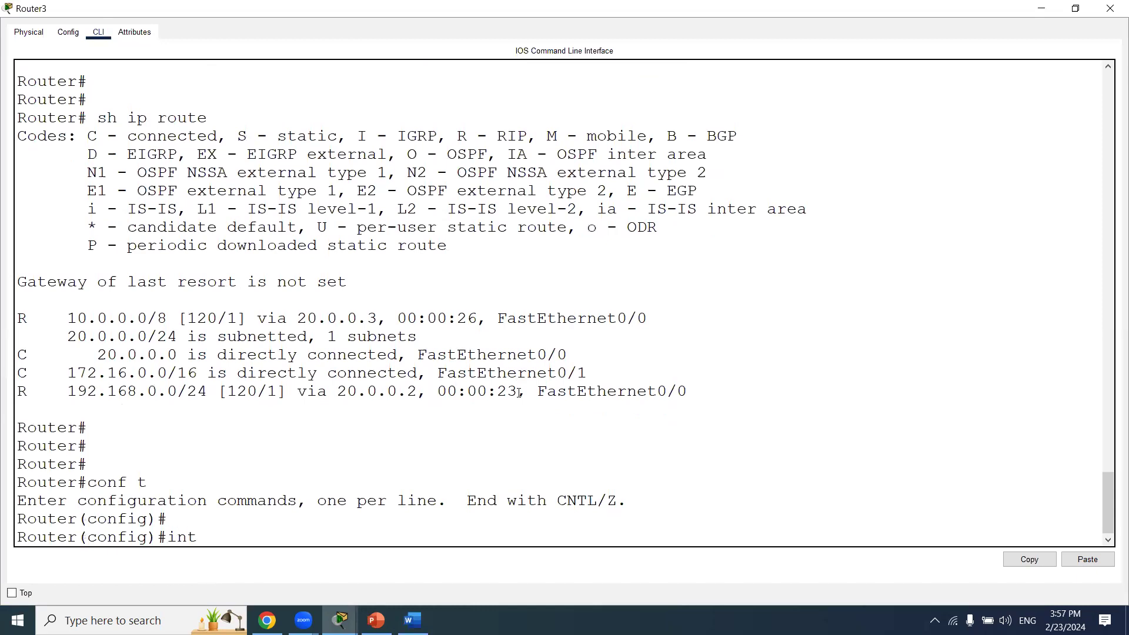
{"action": "key", "text": "BackSpace"}
{"action": "key", "text": "BackSpace"}
{"action": "key", "text": "BackSpace"}
{"action": "key", "text": "BackSpace"}
{"action": "type", "text": "int fa0/1"}
{"action": "key", "text": "Return"}
{"action": "key", "text": "Return"}
{"action": "key", "text": "Return"}
Set the helper address on Router3's fa0/1 to 20.0.0.1, leave configuration mode, and close the router window.
{"action": "type", "text": "ip h"}
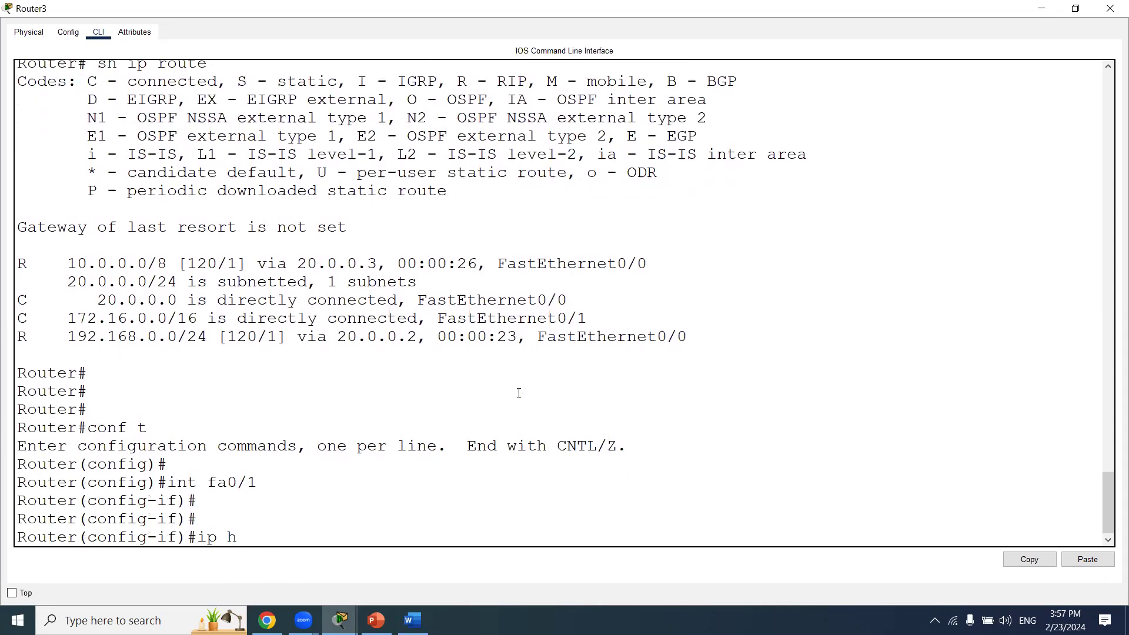
{"action": "type", "text": "el"}
{"action": "key", "text": "Tab"}
{"action": "type", "text": "p"}
{"action": "key", "text": "Tab"}
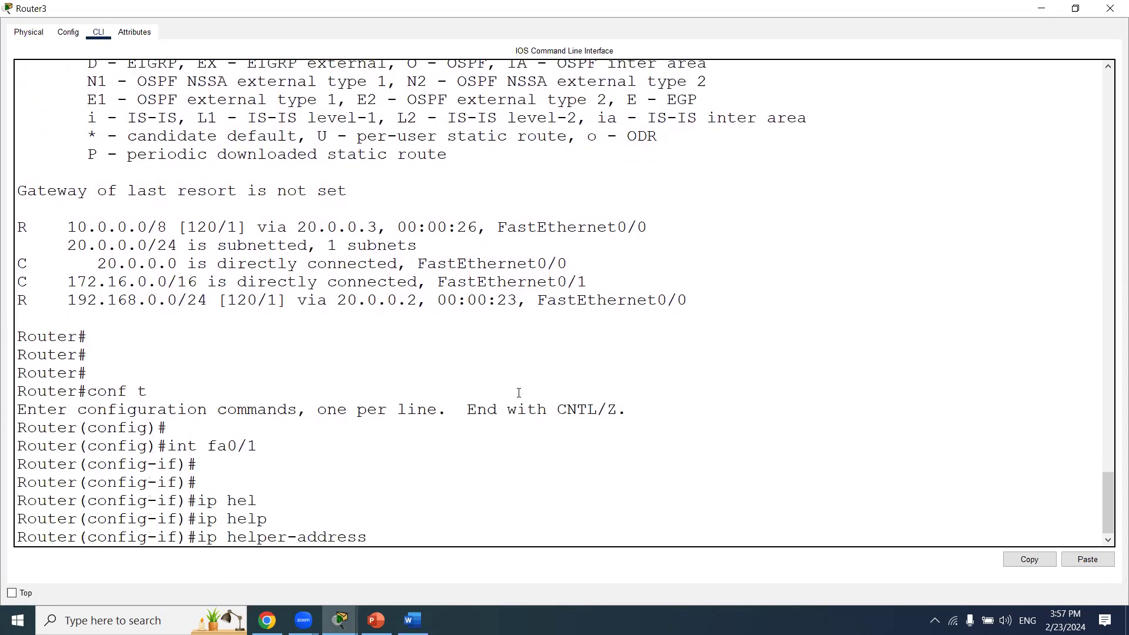
{"action": "type", "text": "20.0.0.1"}
{"action": "key", "text": "Return"}
{"action": "key", "text": "ctrl+z"}
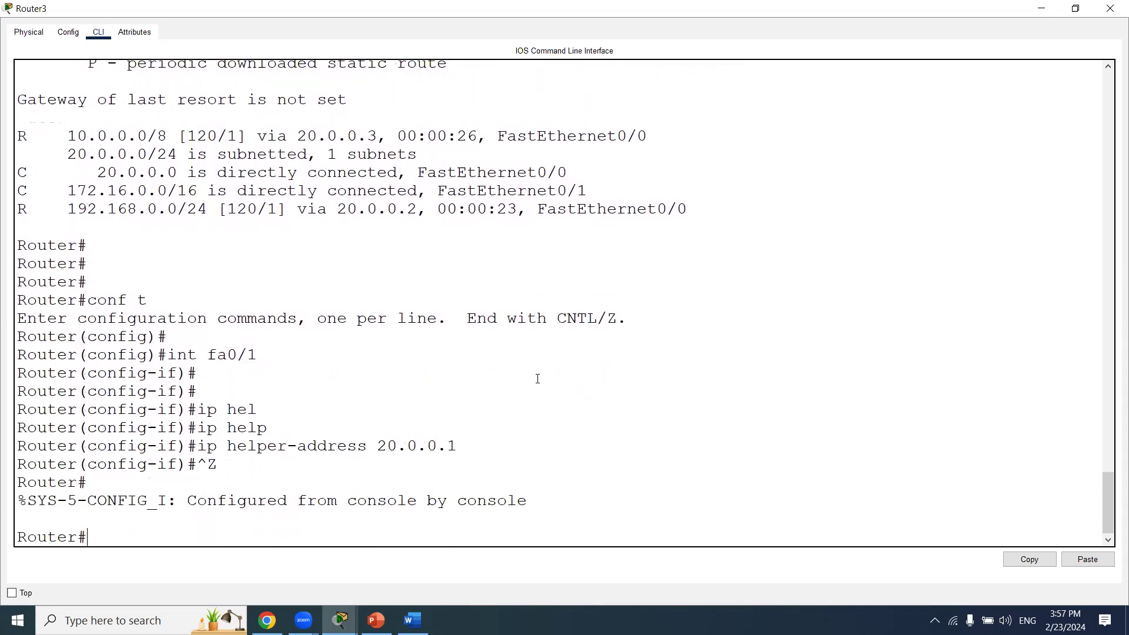
{"action": "left_click", "coordinate": [1110, 8]}
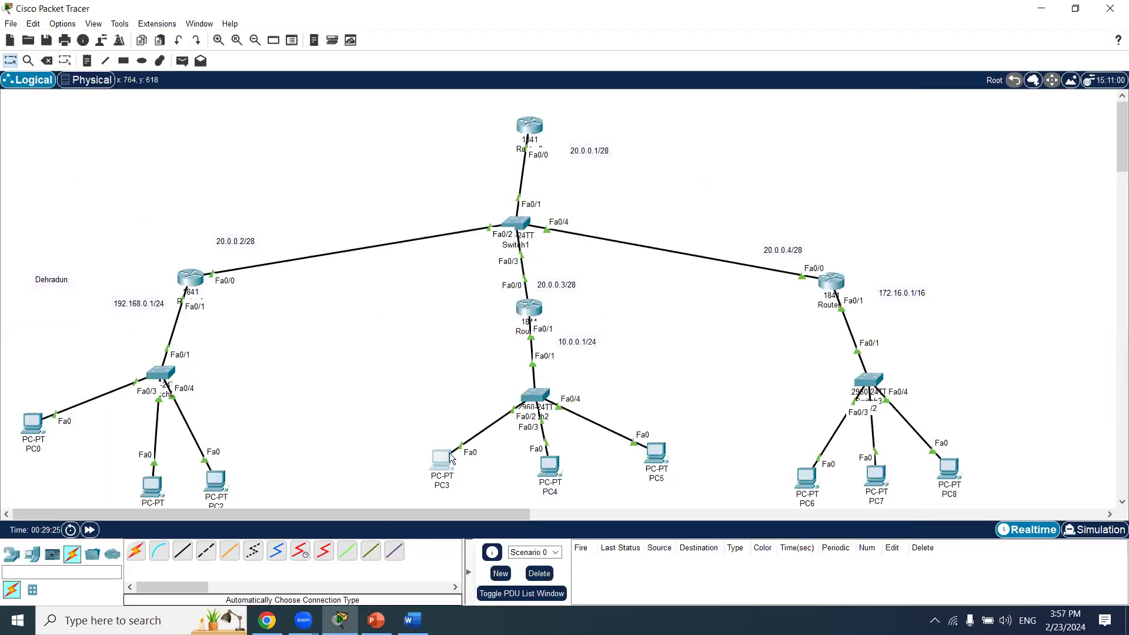
Set PC3's IPv4 configuration to DHCP and close the PC3 window.
{"action": "left_click", "coordinate": [449, 453]}
{"action": "left_click", "coordinate": [492, 121]}
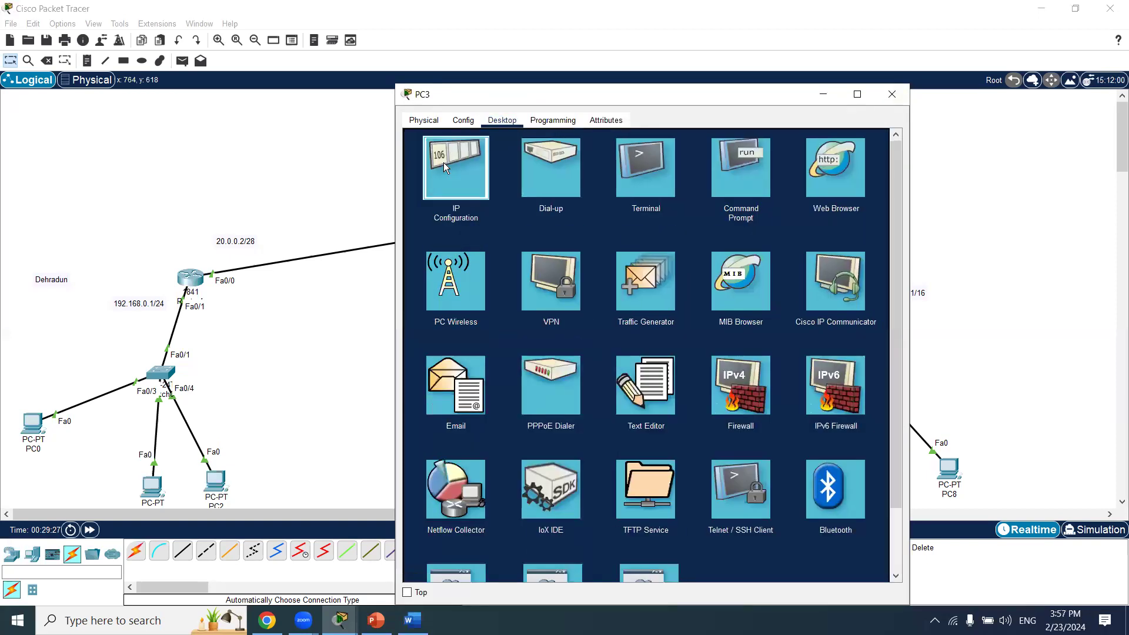
{"action": "left_click", "coordinate": [444, 162]}
{"action": "left_click", "coordinate": [443, 189]}
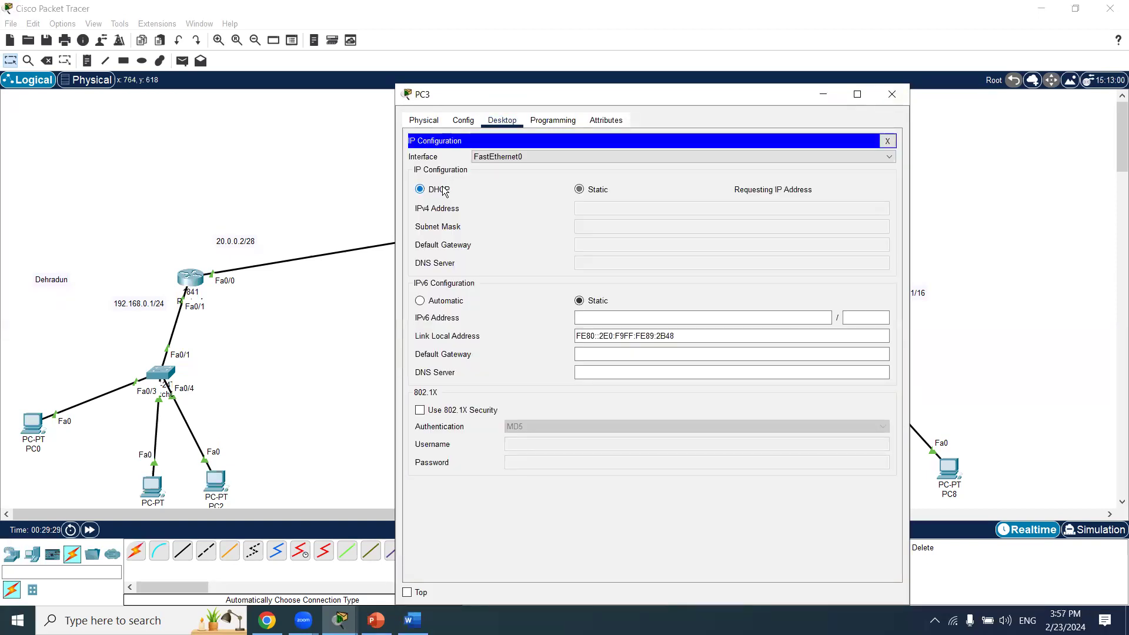
{"action": "left_click", "coordinate": [892, 96]}
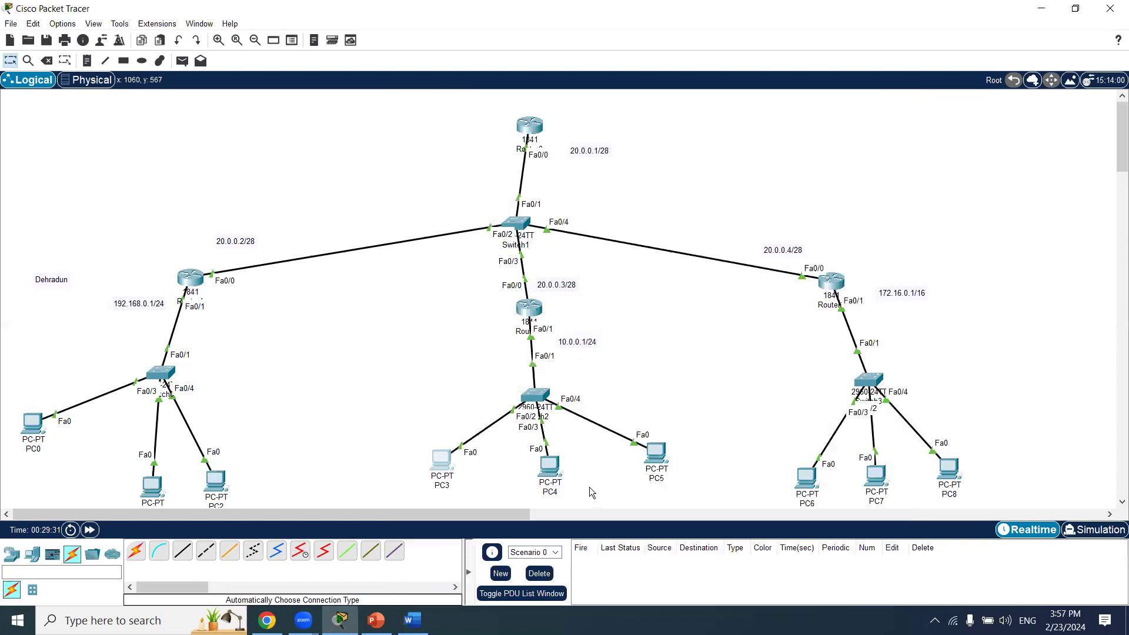
Set PC4's IPv4 configuration to DHCP to request an address.
{"action": "left_click", "coordinate": [552, 476]}
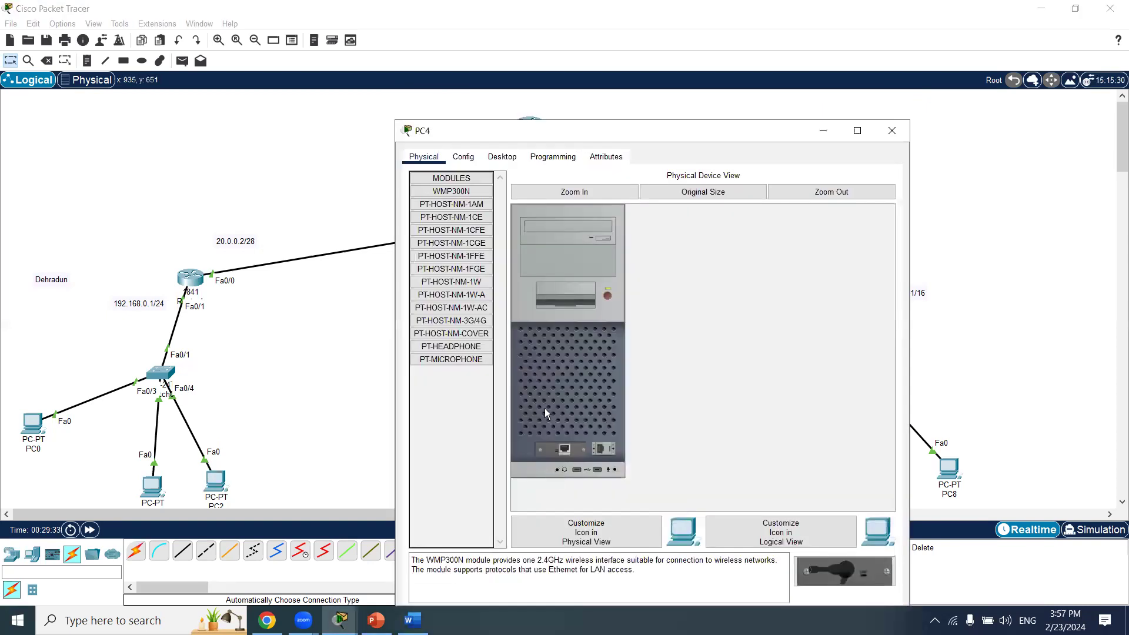
{"action": "left_click", "coordinate": [503, 157]}
{"action": "left_click", "coordinate": [463, 188]}
{"action": "left_click", "coordinate": [432, 227]}
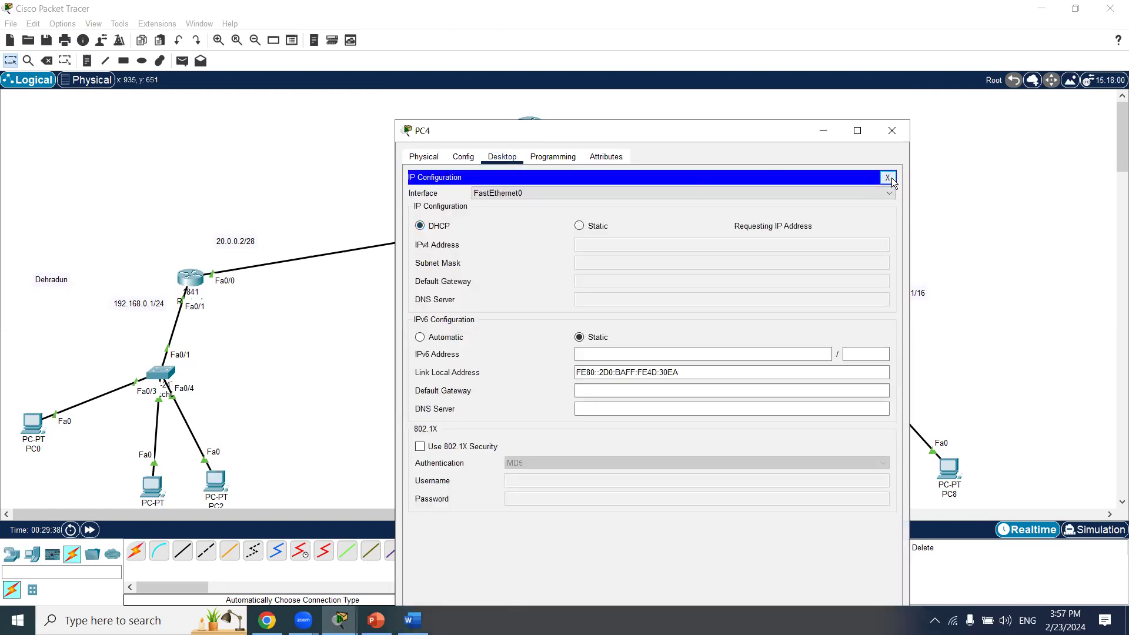
Close the PC4 window, then set PC5's IPv4 configuration to DHCP and close its window.
{"action": "left_click", "coordinate": [890, 178]}
{"action": "left_click", "coordinate": [894, 132]}
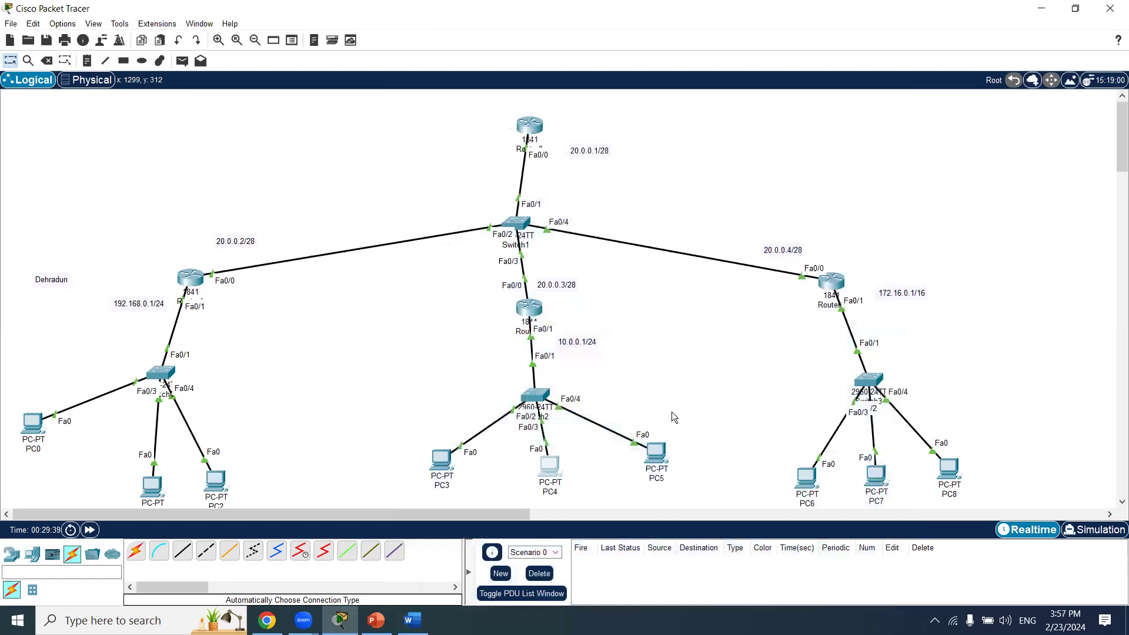
{"action": "left_click", "coordinate": [656, 454]}
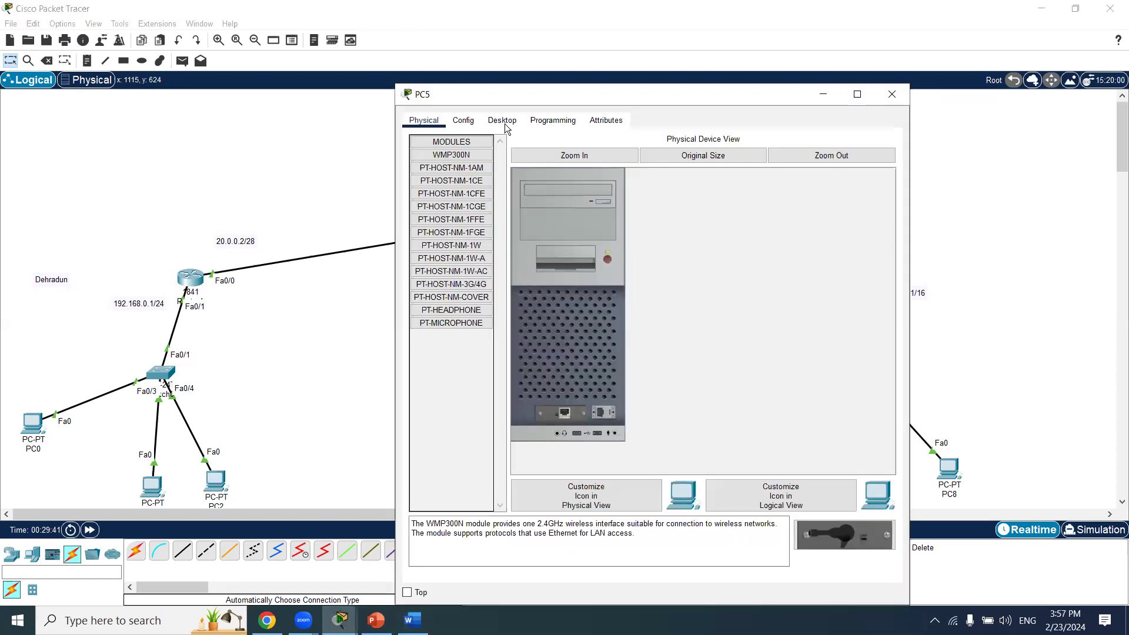
{"action": "left_click", "coordinate": [504, 124]}
{"action": "left_click", "coordinate": [442, 152]}
{"action": "left_click", "coordinate": [432, 191]}
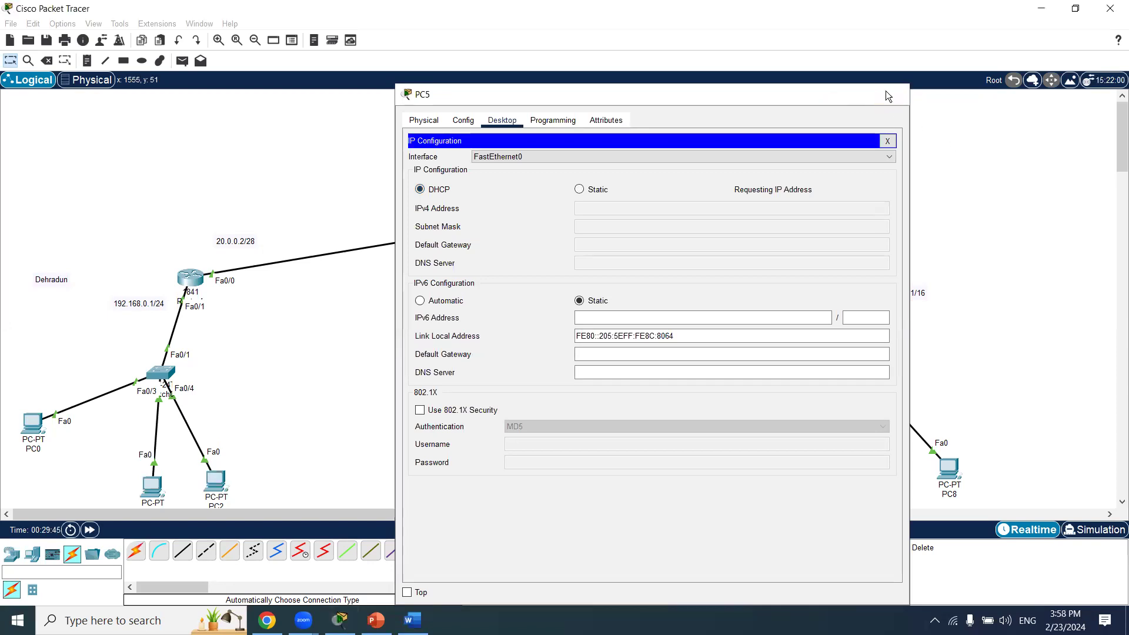
{"action": "left_click", "coordinate": [887, 93]}
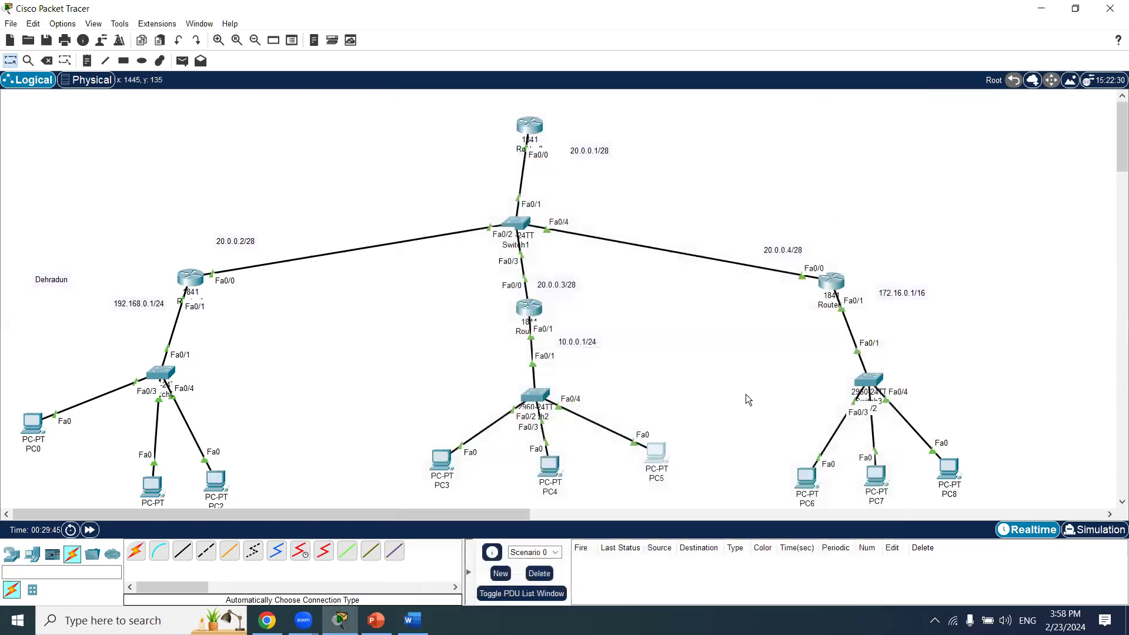
Set PC6's IPv4 configuration to DHCP and close the PC6 window.
{"action": "left_click", "coordinate": [798, 479]}
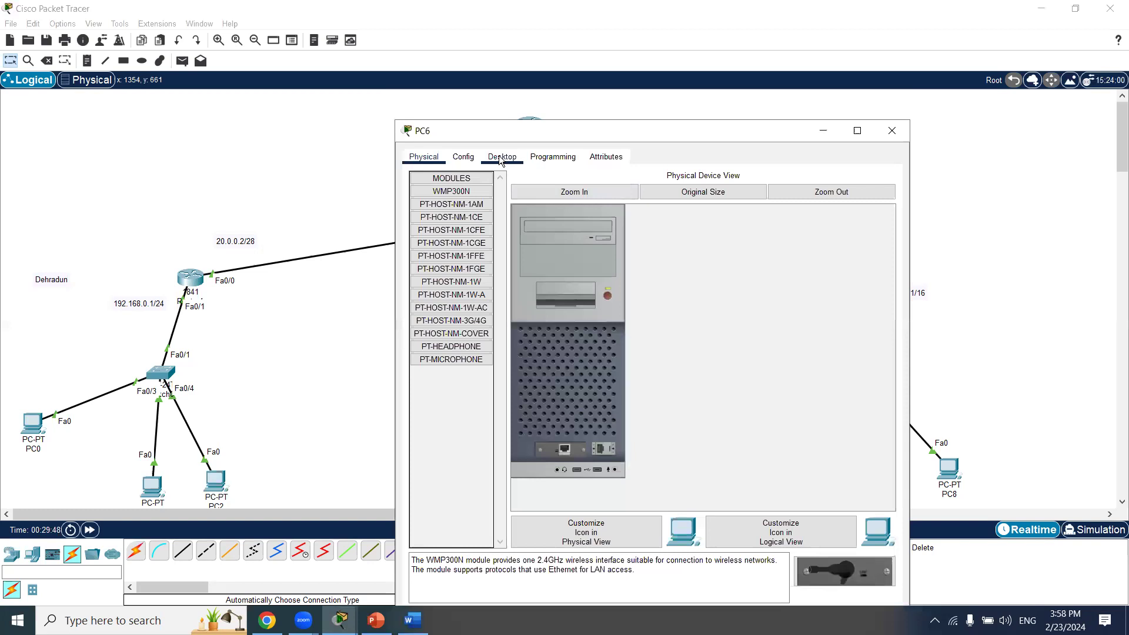
{"action": "left_click", "coordinate": [501, 160]}
{"action": "left_click", "coordinate": [451, 191]}
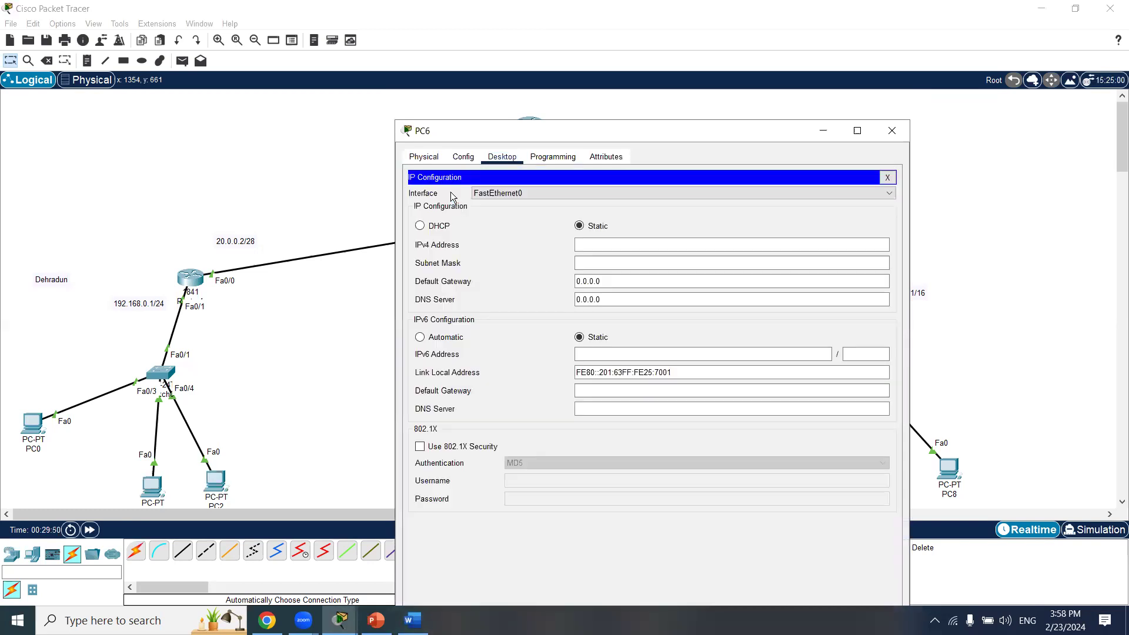
{"action": "left_click", "coordinate": [447, 227]}
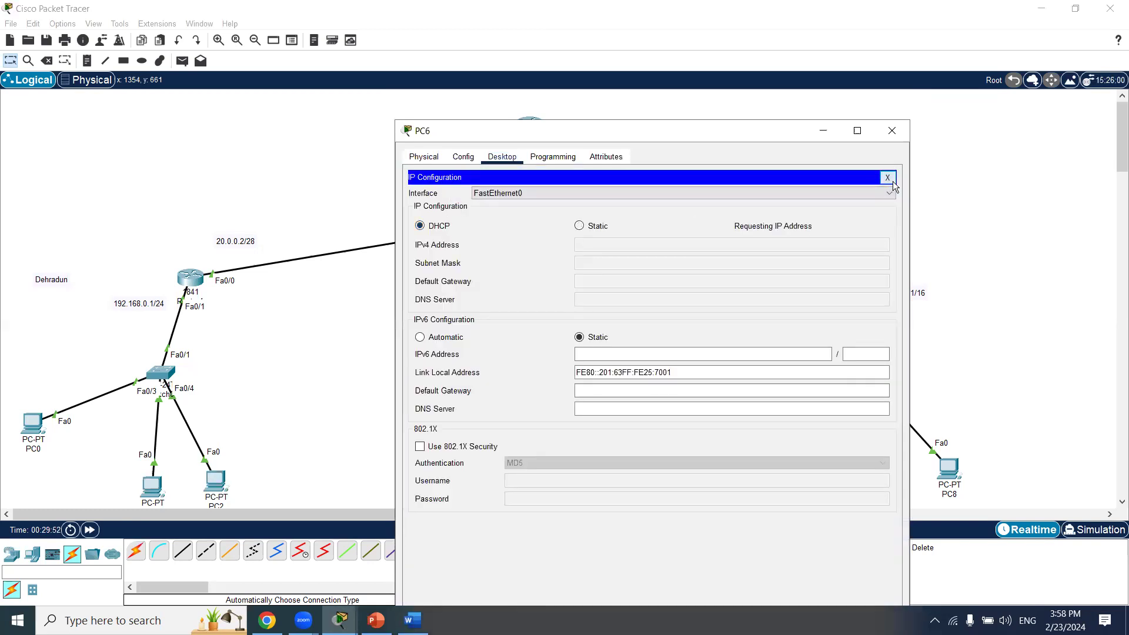
{"action": "left_click", "coordinate": [891, 180]}
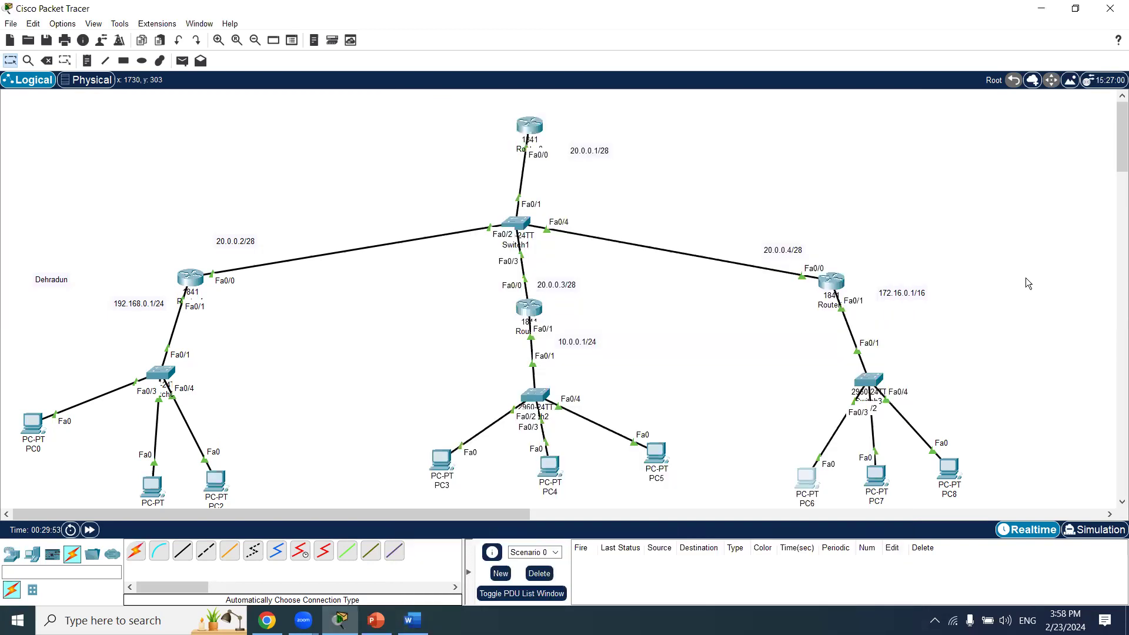
Set PC7's IPv4 configuration to DHCP and close the PC7 window.
{"action": "left_click", "coordinate": [871, 486]}
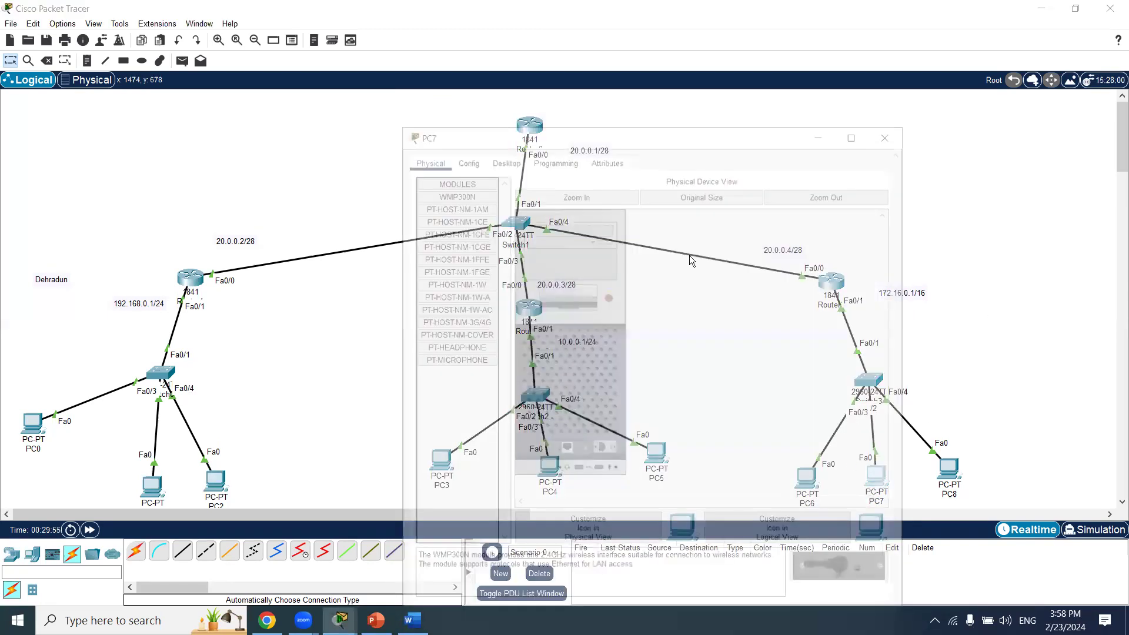
{"action": "left_click", "coordinate": [499, 121]}
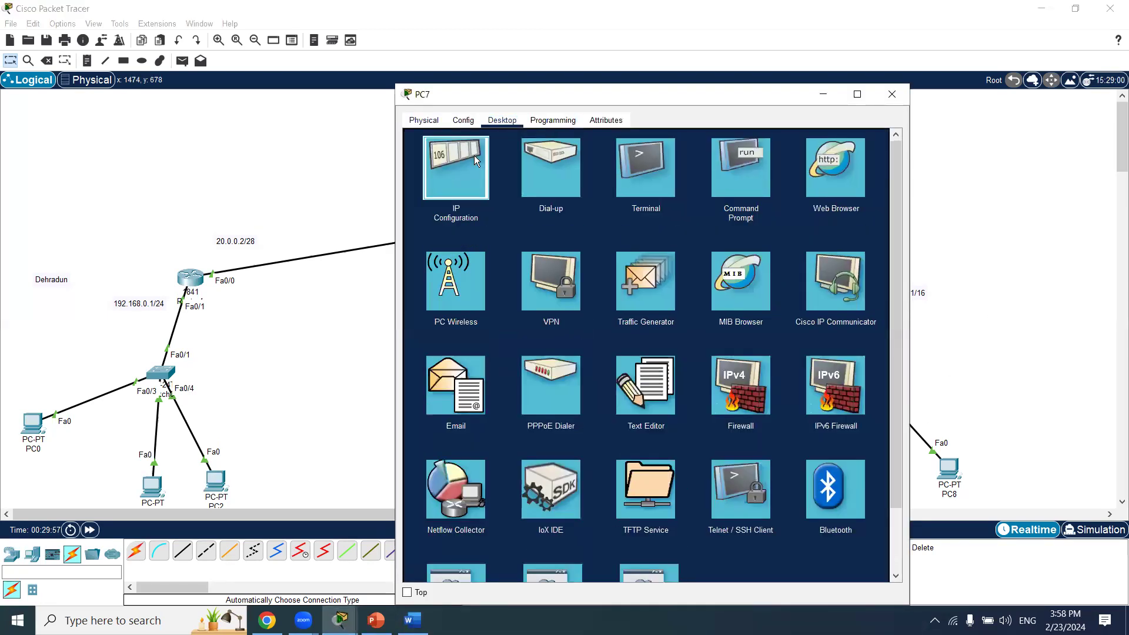
{"action": "left_click", "coordinate": [474, 155]}
{"action": "left_click", "coordinate": [435, 192]}
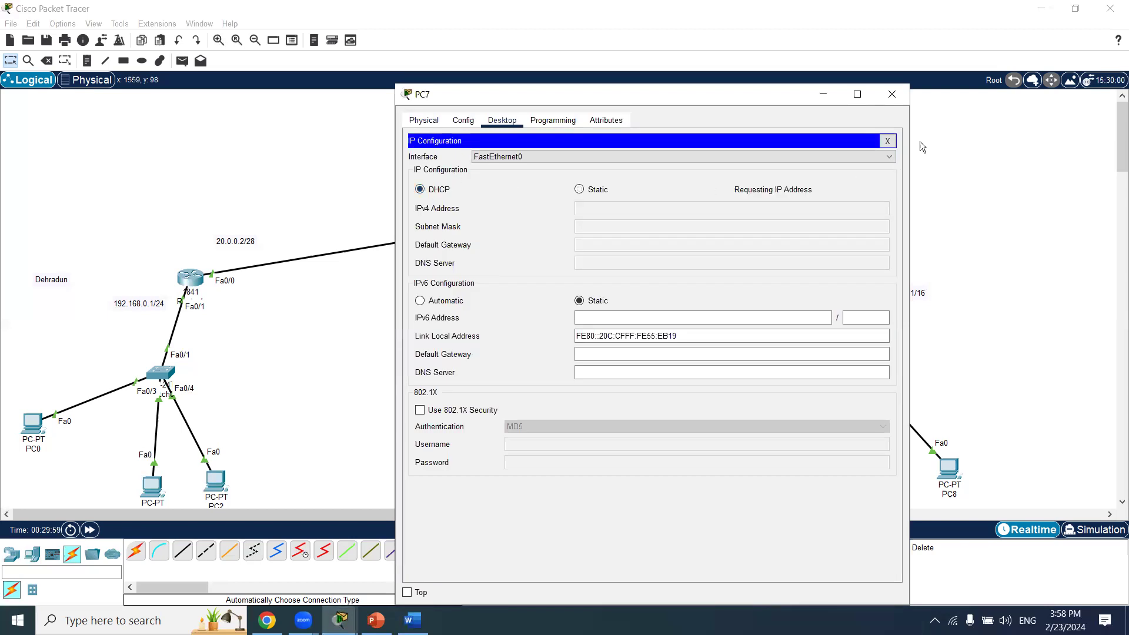
{"action": "left_click", "coordinate": [892, 93]}
Set PC8's IPv4 configuration to DHCP and close the PC8 window.
{"action": "left_click", "coordinate": [948, 469]}
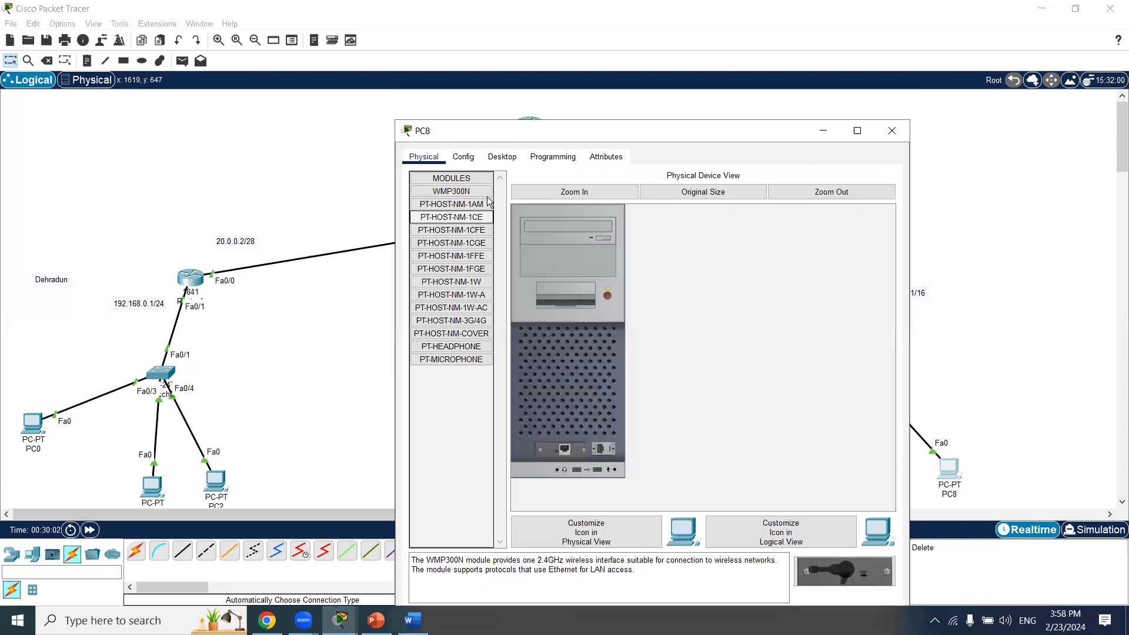
{"action": "left_click", "coordinate": [504, 157]}
{"action": "left_click", "coordinate": [447, 211]}
{"action": "left_click", "coordinate": [420, 226]}
{"action": "left_click", "coordinate": [892, 132]}
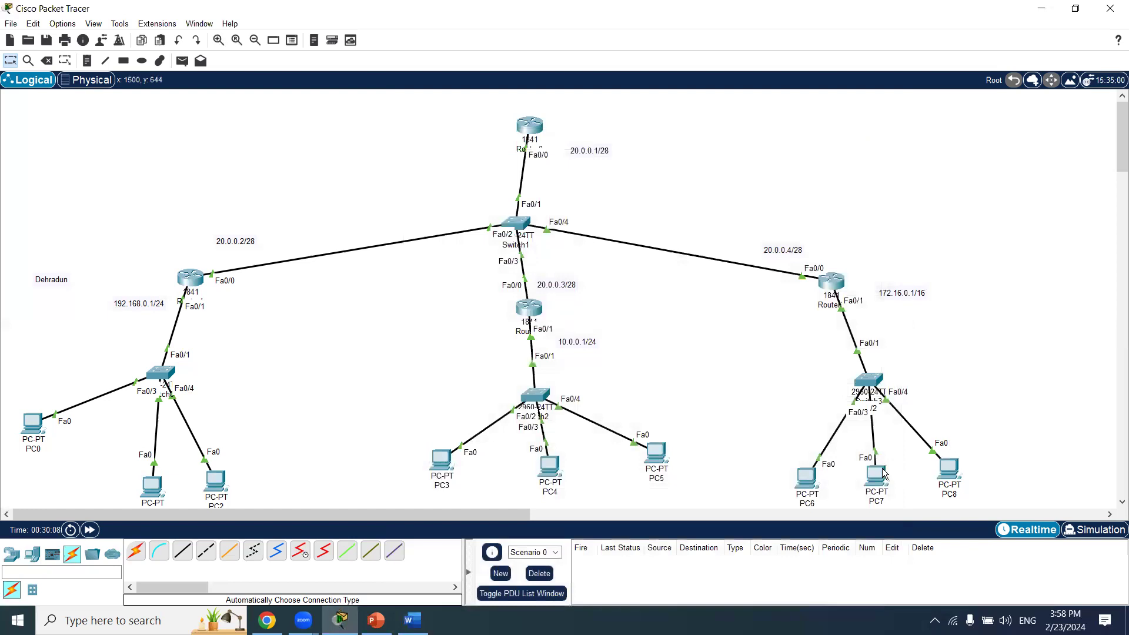
Open PC6's command prompt and ping 192.168.0.2, moving the window aside to uncover the left and middle branches.
{"action": "mouse_move", "coordinate": [884, 474]}
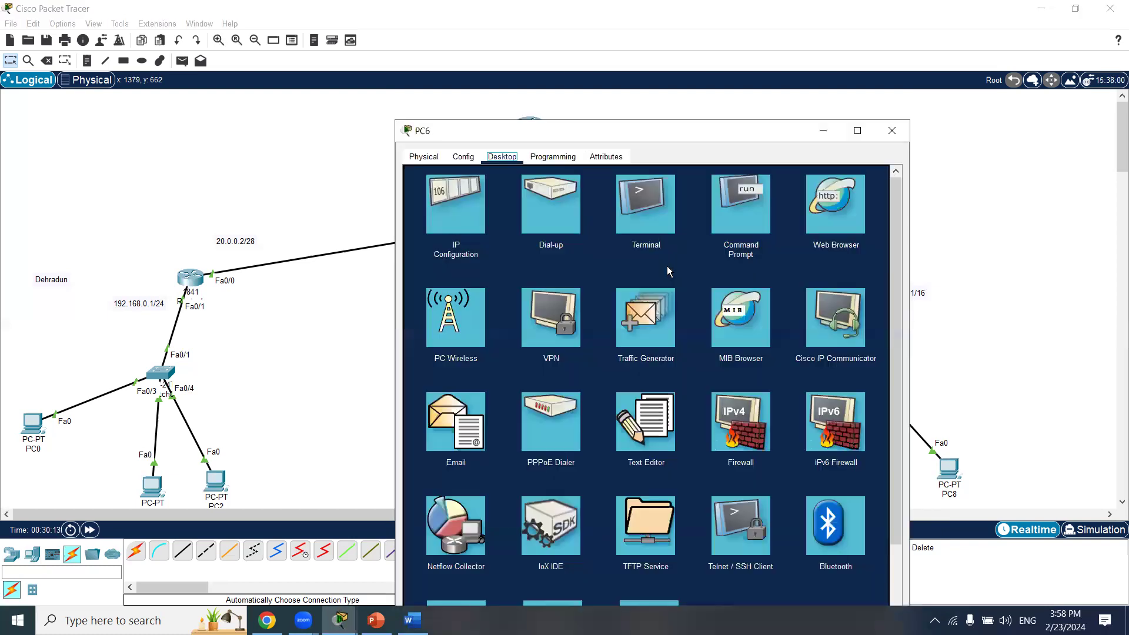
{"action": "left_click", "coordinate": [768, 222]}
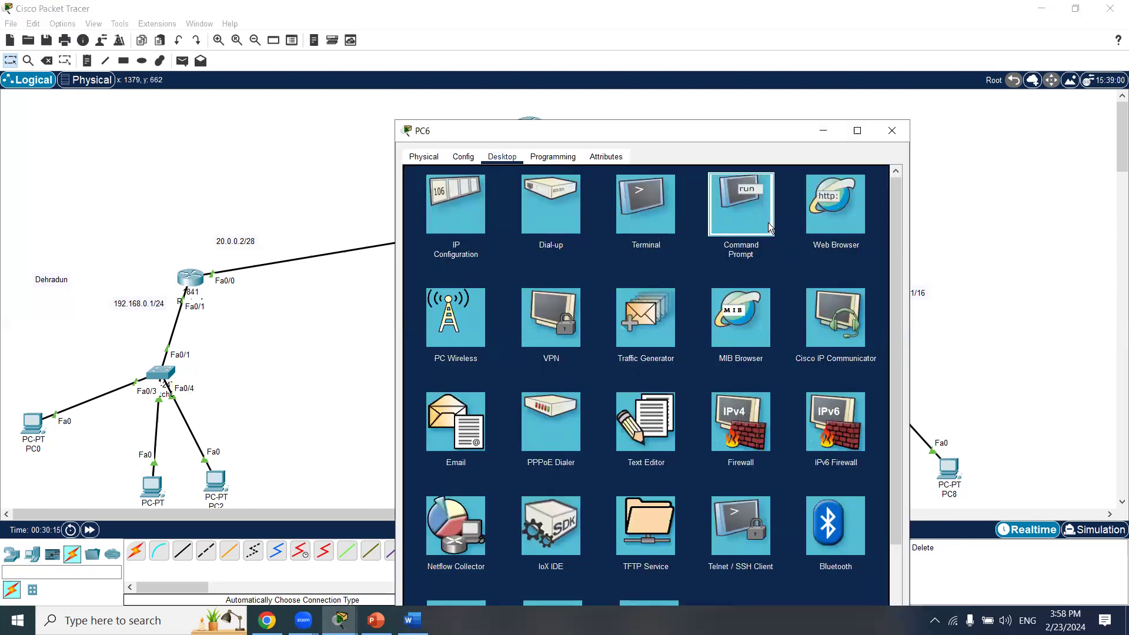
{"action": "type", "text": "p"}
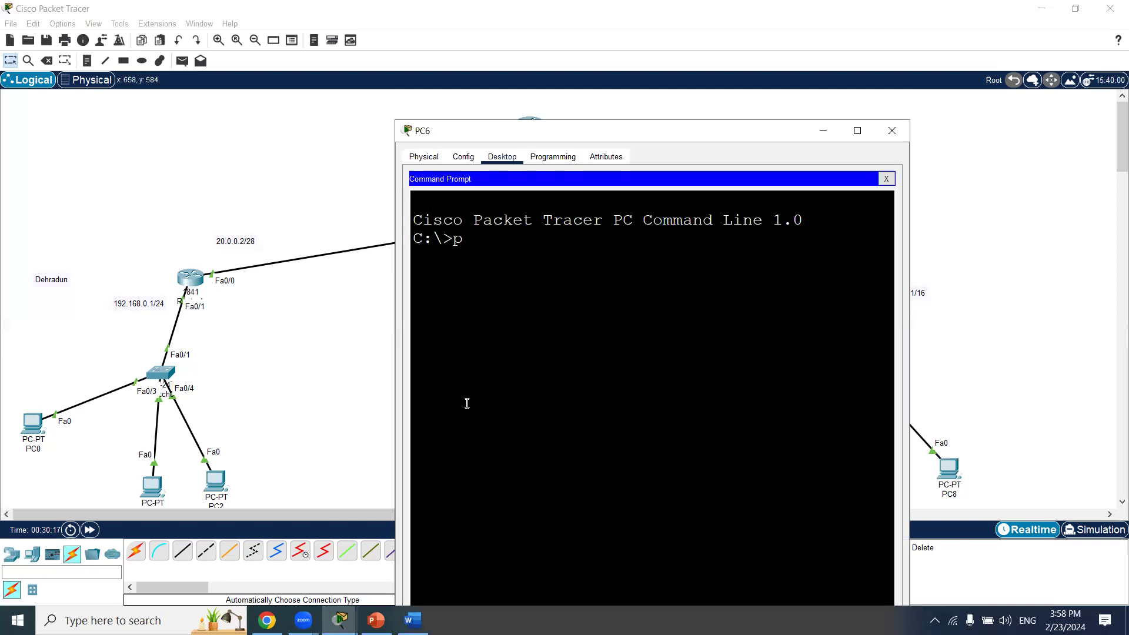
{"action": "type", "text": "ing 192.168.0.2"}
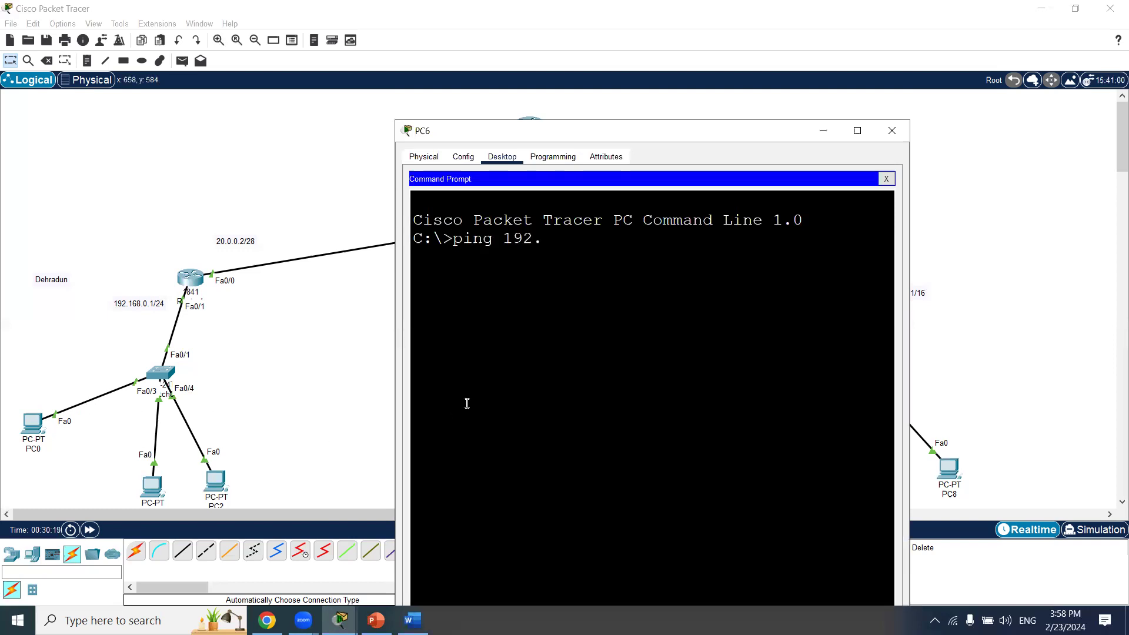
{"action": "key", "text": "Return"}
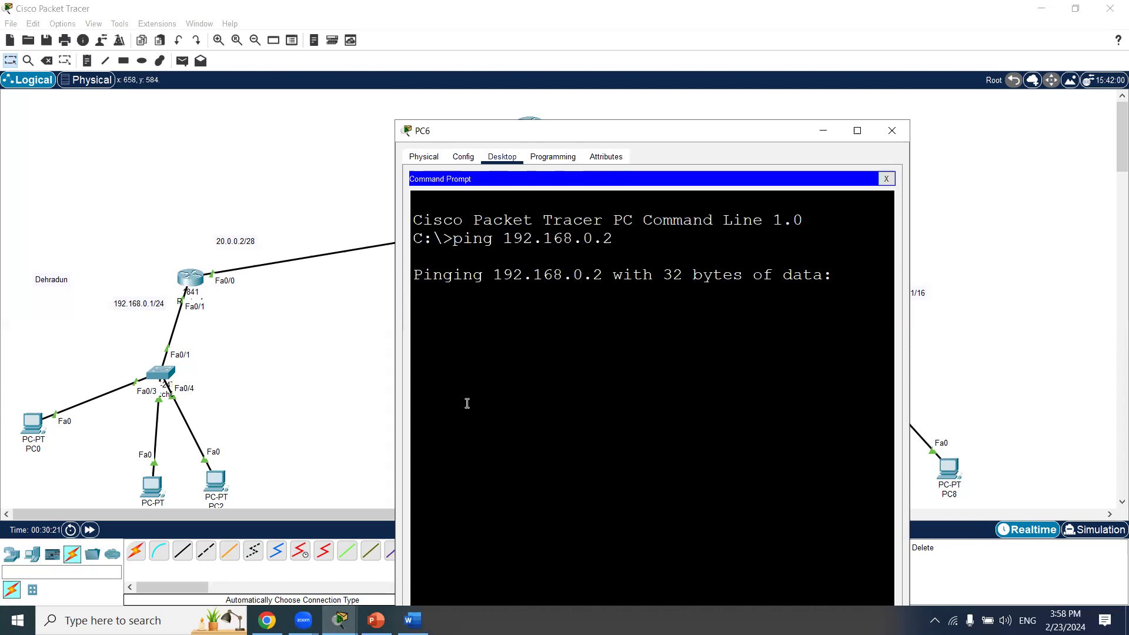
{"action": "left_click_drag", "start_coordinate": [701, 127], "coordinate": [924, 99]}
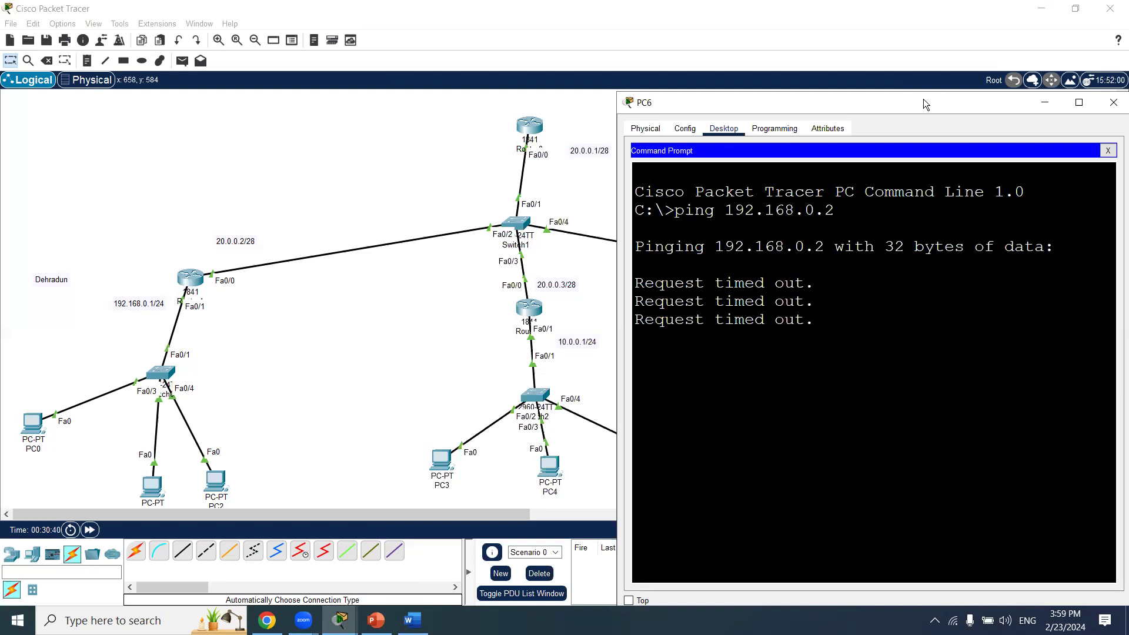
Interrupt the running ping in PC6's command prompt and ping 192.168.0.1 instead.
{"action": "key", "text": "ctrl+c"}
{"action": "key", "text": "Up"}
{"action": "key", "text": "BackSpace"}
{"action": "type", "text": "1"}
{"action": "key", "text": "Return"}
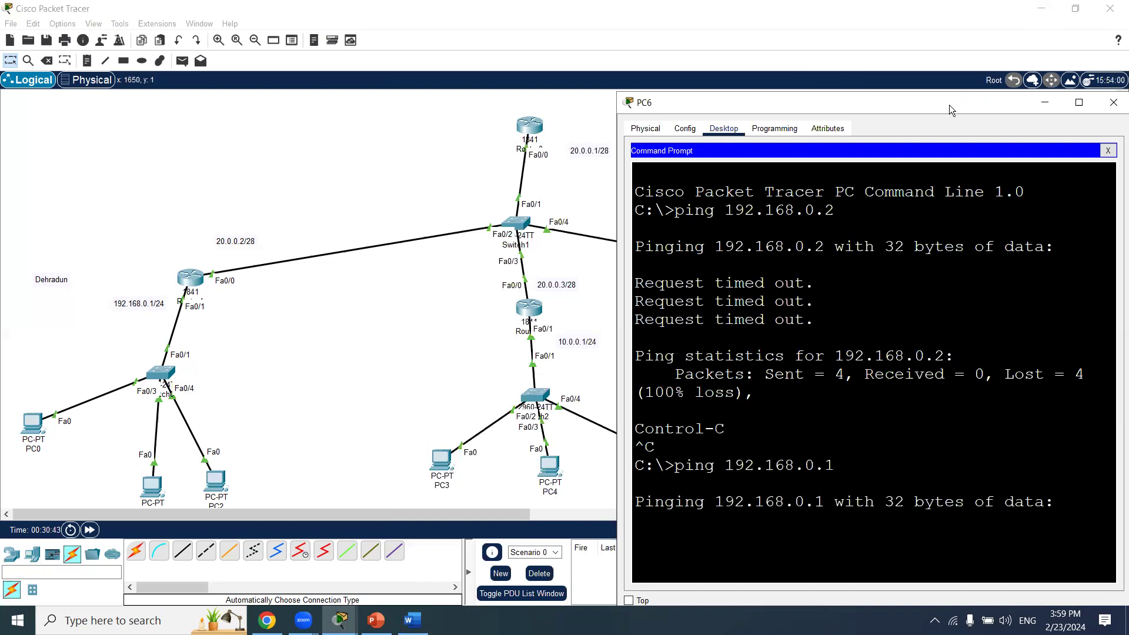
Enlarge the PC6 window to full screen and repeat the ping to 192.168.0.1.
{"action": "left_click_drag", "start_coordinate": [949, 105], "coordinate": [670, 84]}
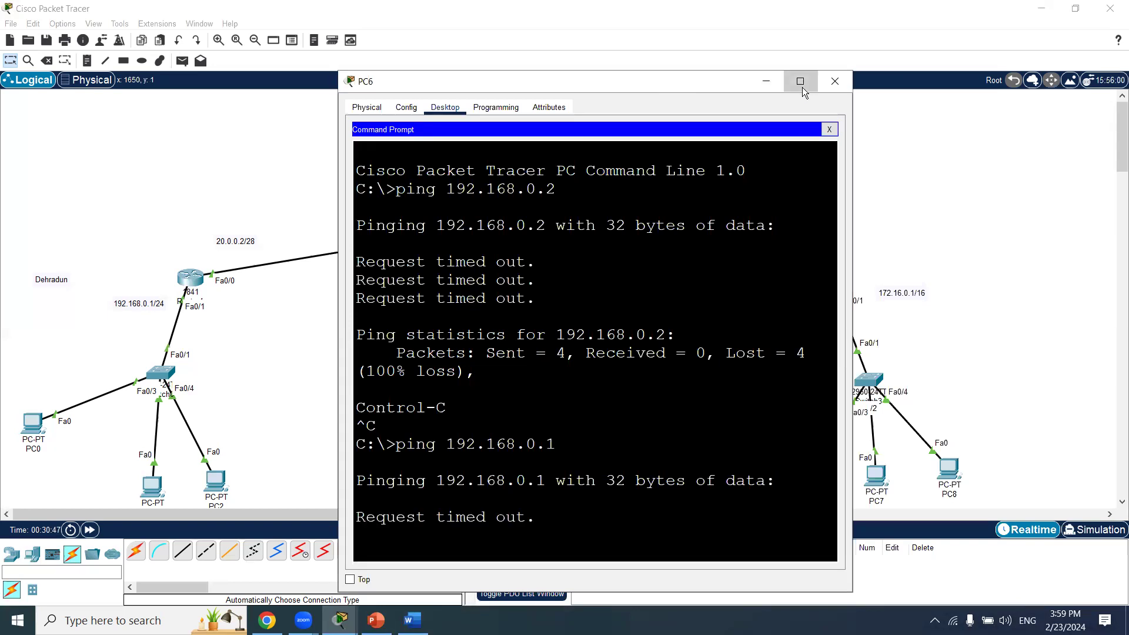
{"action": "left_click", "coordinate": [801, 82]}
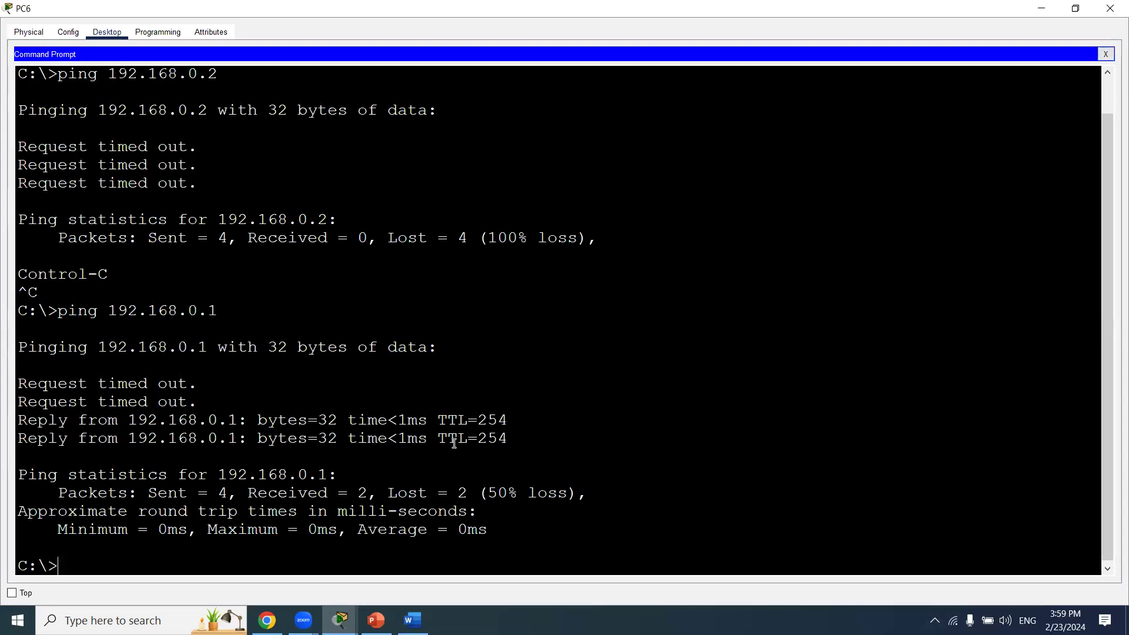
{"action": "key", "text": "Up"}
{"action": "key", "text": "Return"}
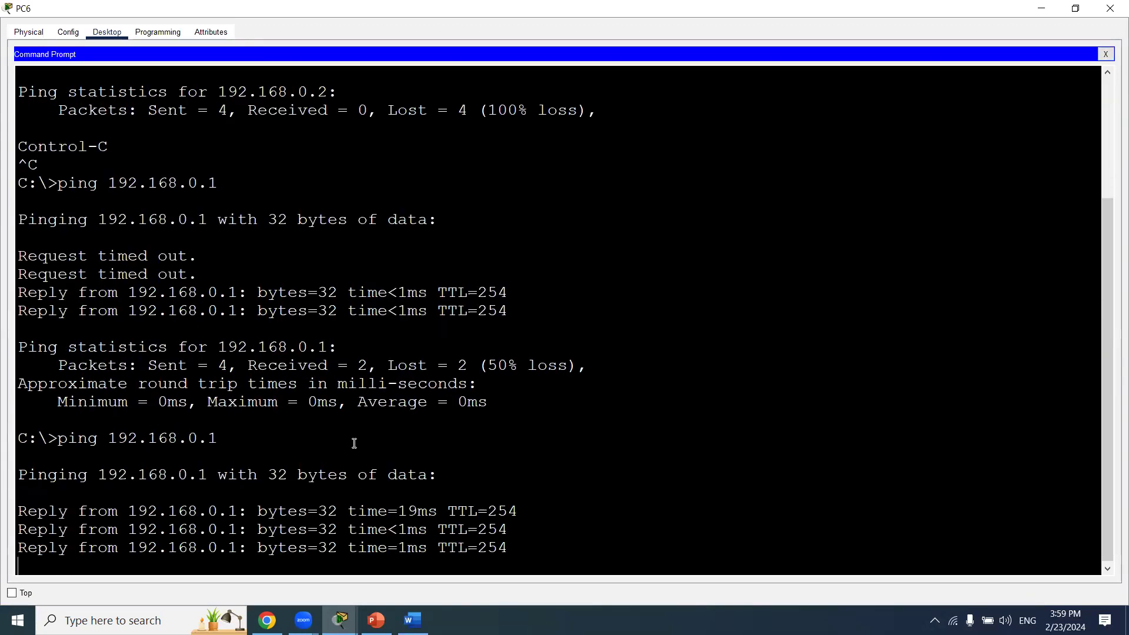
Ping 192.168.0.2 once more from PC6's command prompt and close the PC6 window.
{"action": "key", "text": "Up"}
{"action": "key", "text": "BackSpace"}
{"action": "type", "text": "2"}
{"action": "key", "text": "Return"}
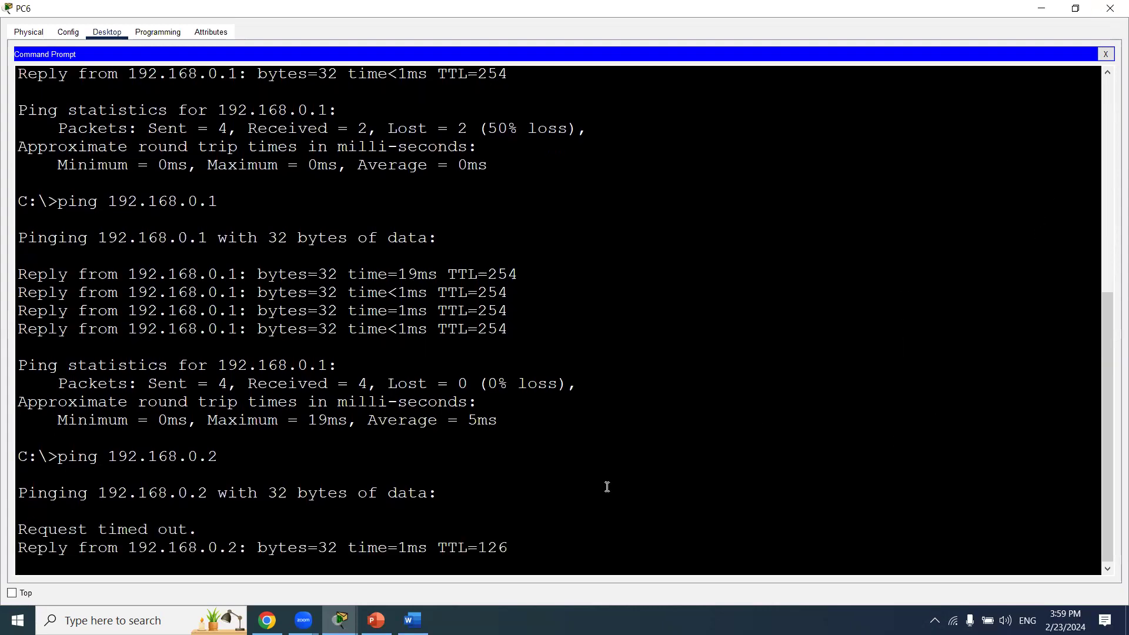
{"action": "left_click", "coordinate": [1116, 9]}
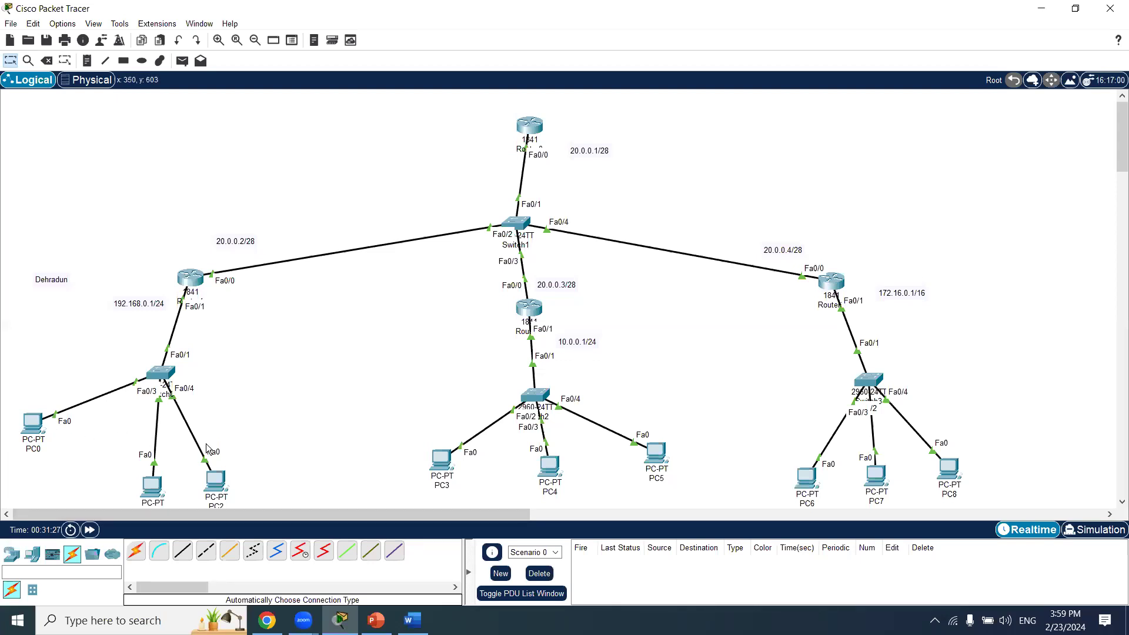
{"action": "left_click_drag", "start_coordinate": [147, 238], "coordinate": [318, 308]}
{"action": "left_click", "coordinate": [300, 363]}
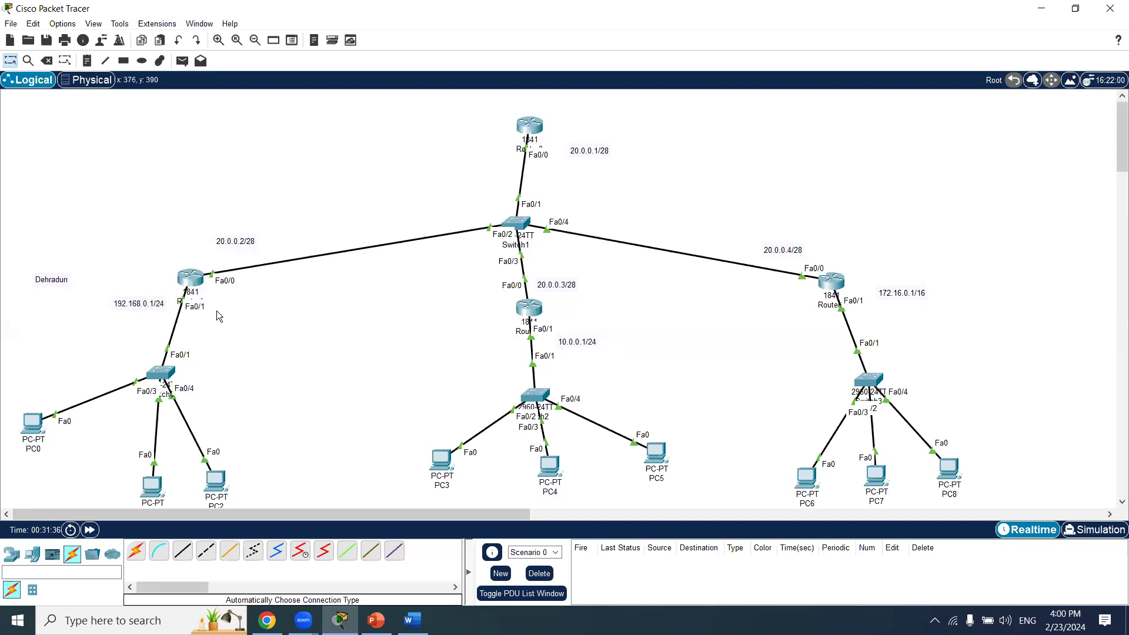